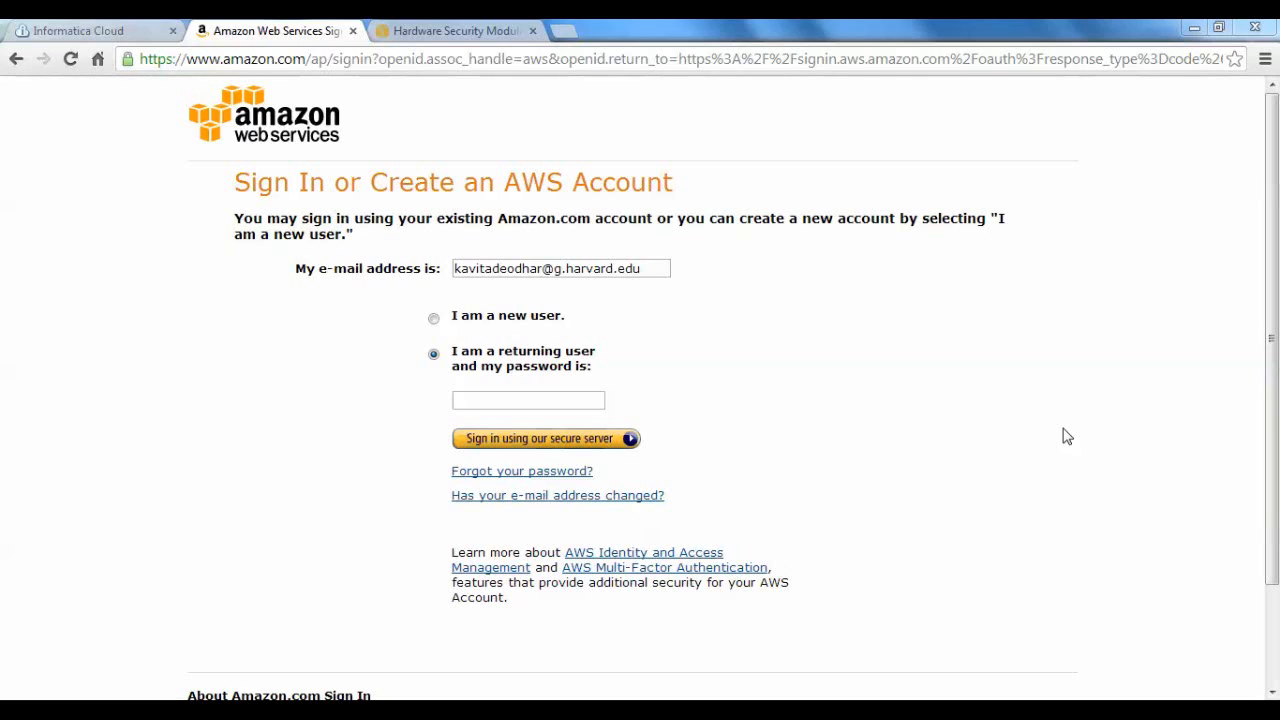
Sign in to AWS with the account password and open the Redshift service.
left_click(516, 402)
type("*********")
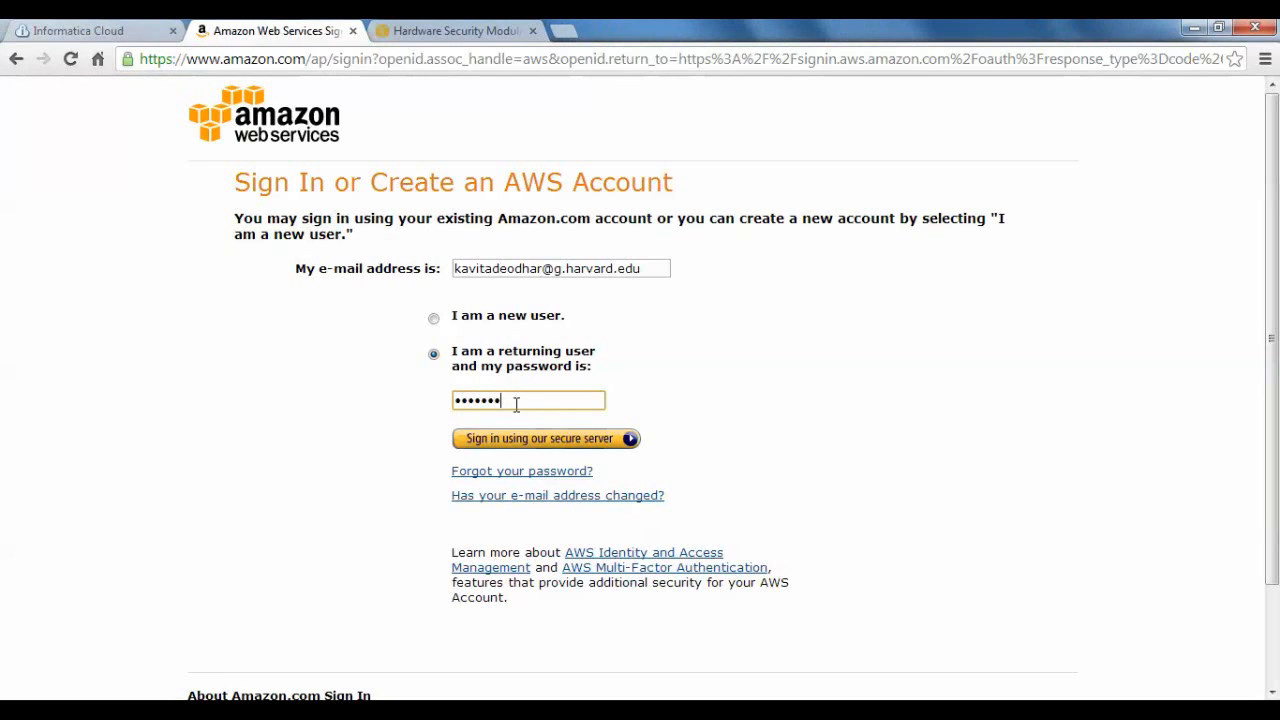
left_click(510, 440)
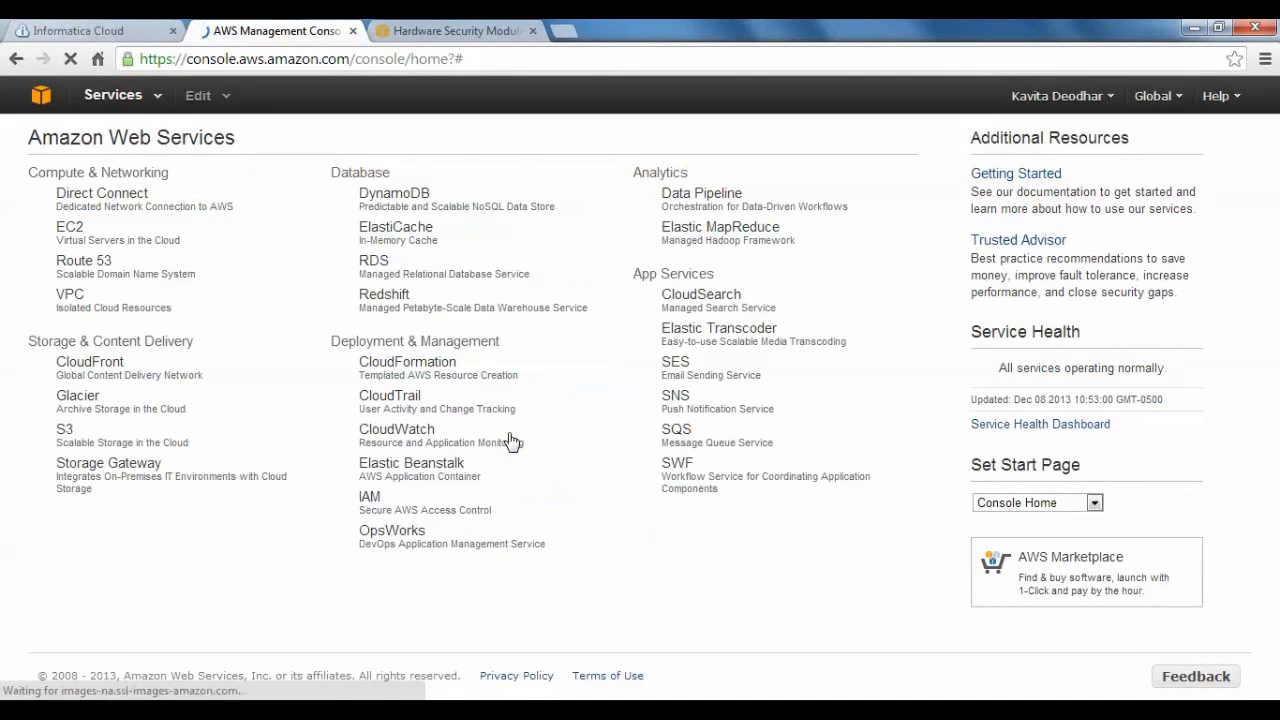
left_click(391, 312)
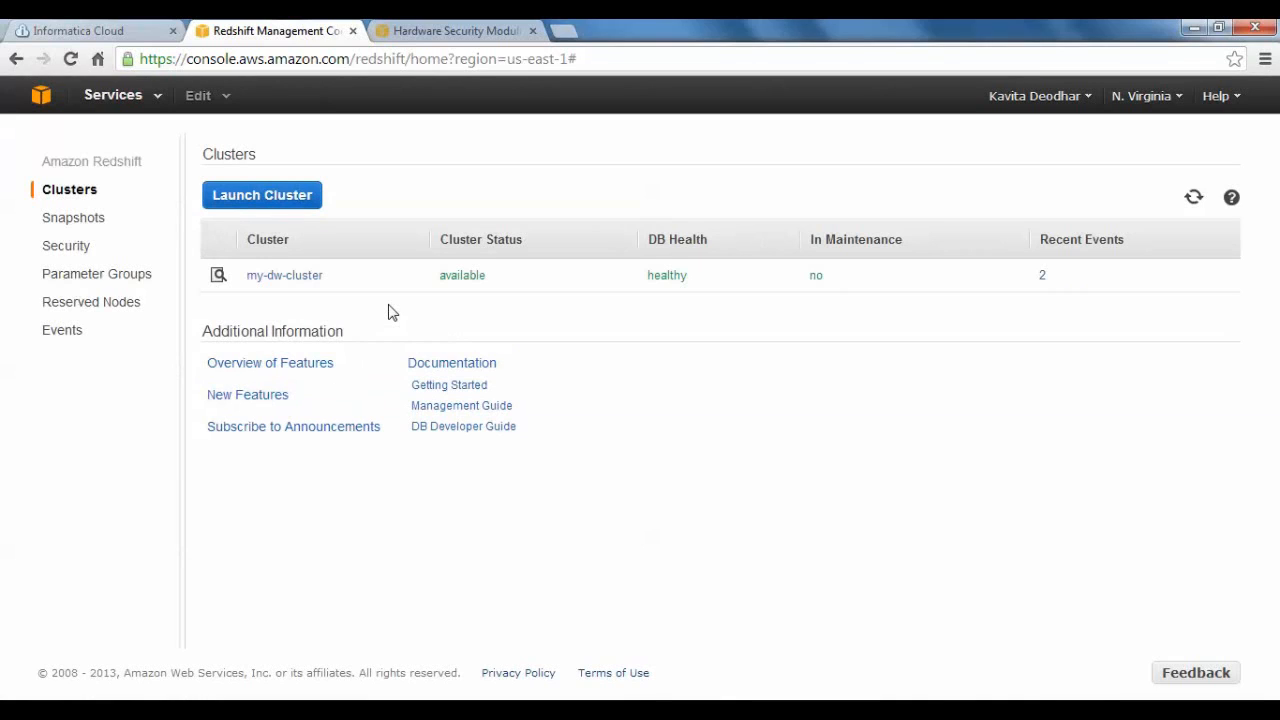
Start launching a new cluster with the identifier my-trial-cluster and the database name trialdb.
left_click(290, 205)
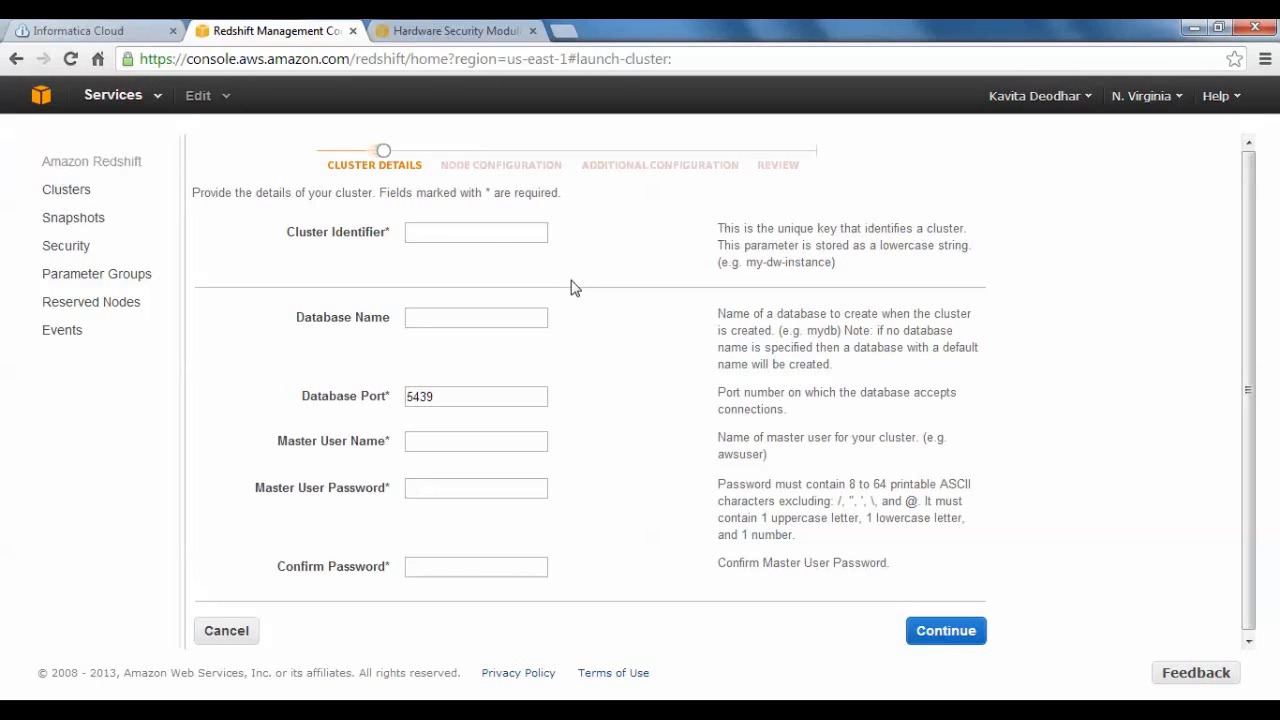
left_click(480, 240)
type("my-trial")
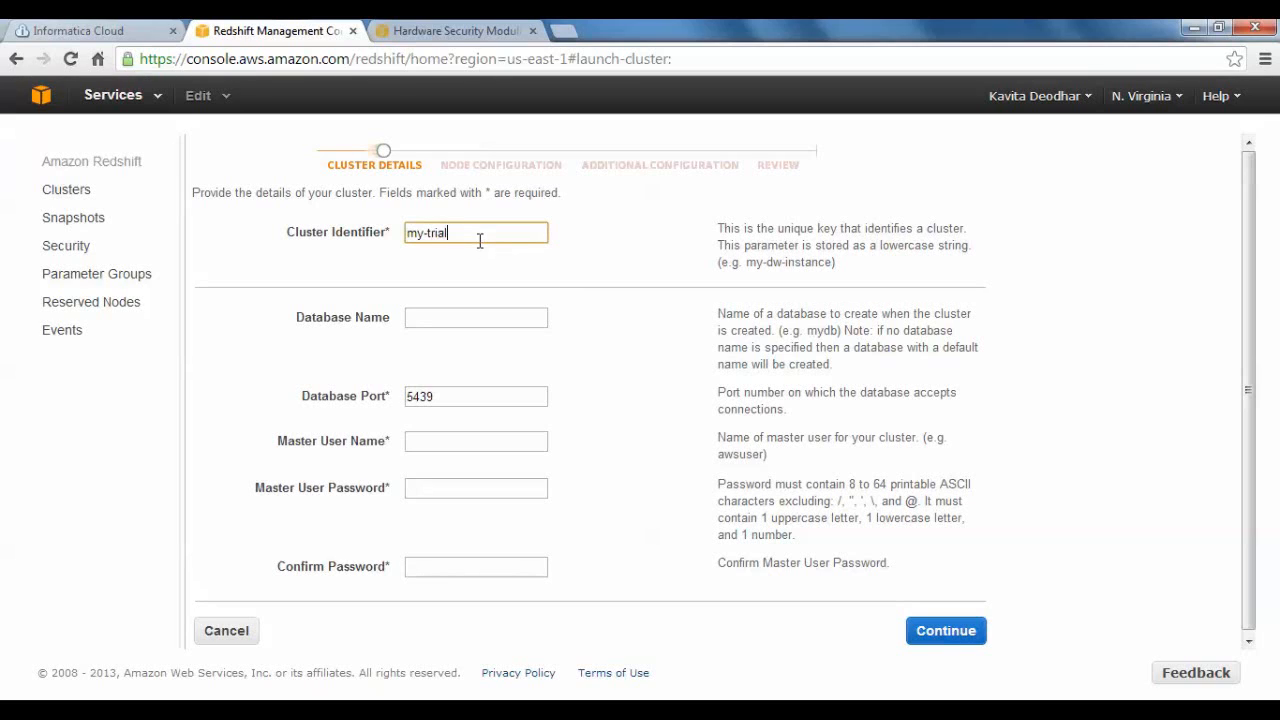
type("-cluster")
left_click(449, 322)
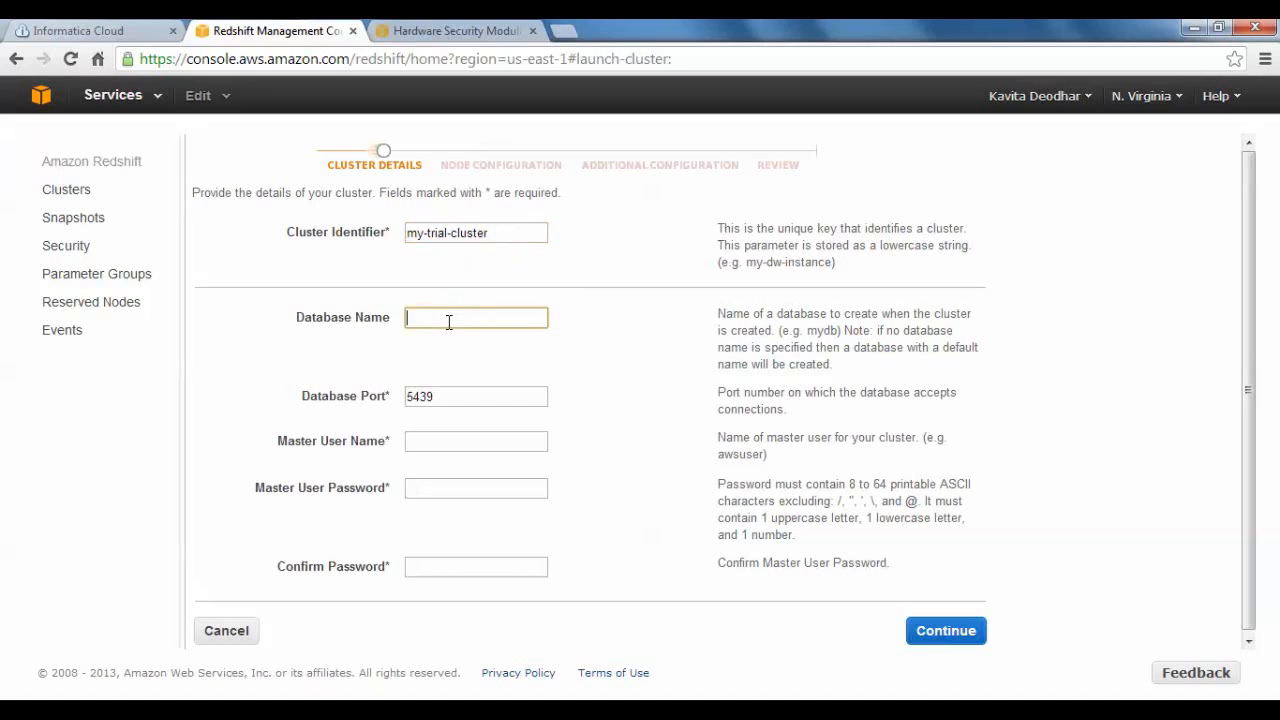
type("trialdb")
Set the master user name to masteruser, enter and confirm the master user password, and continue to the node configuration.
left_click(437, 438)
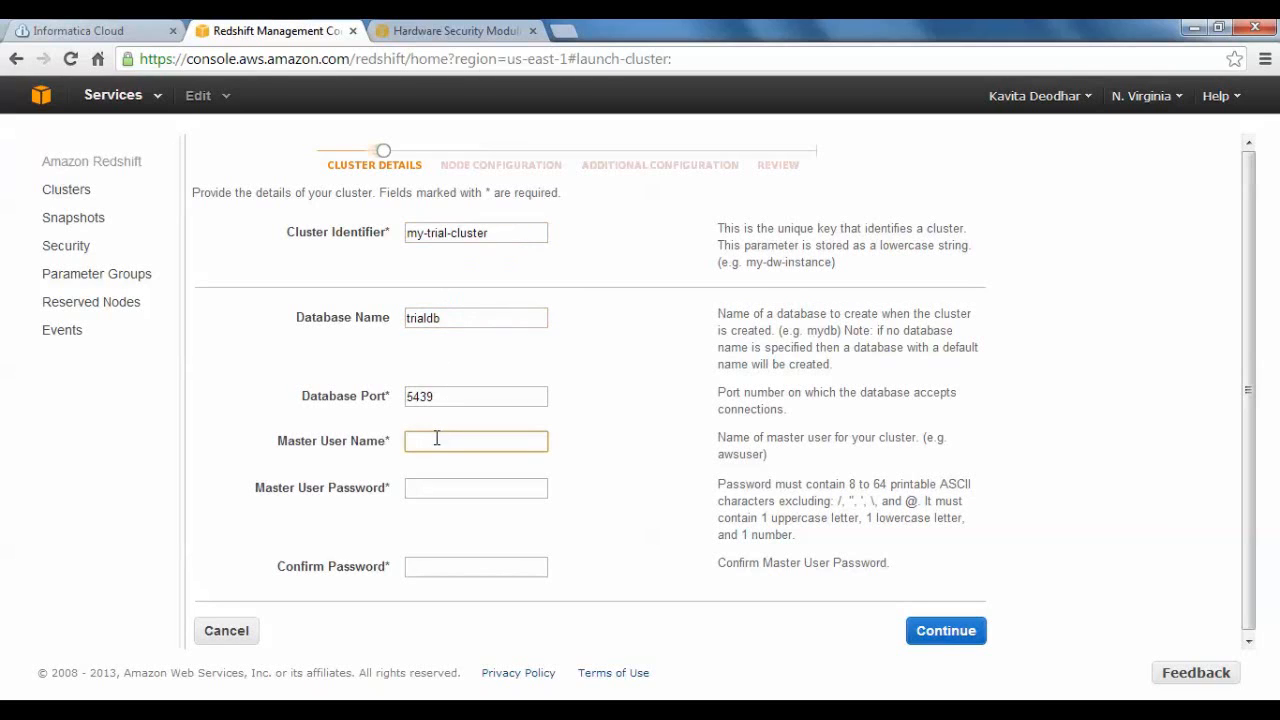
type("masteruser")
left_click(430, 490)
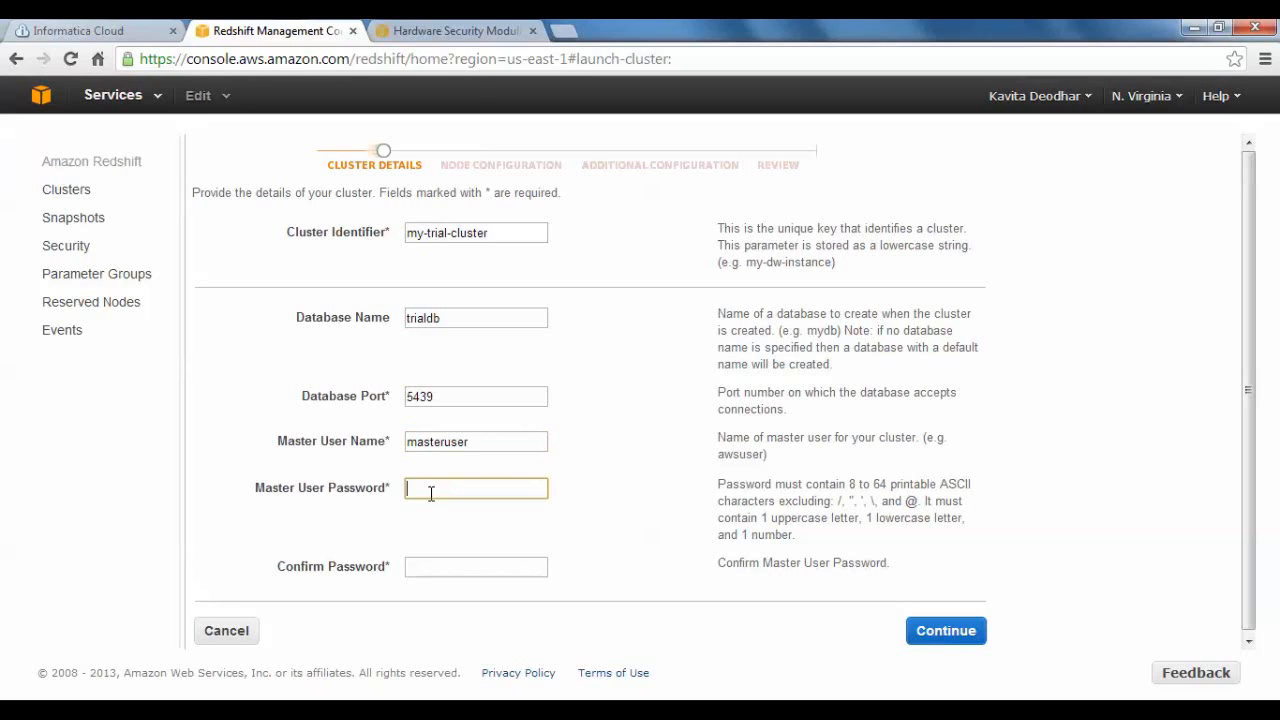
type("Pass••••")
left_click(424, 567)
type("••••••")
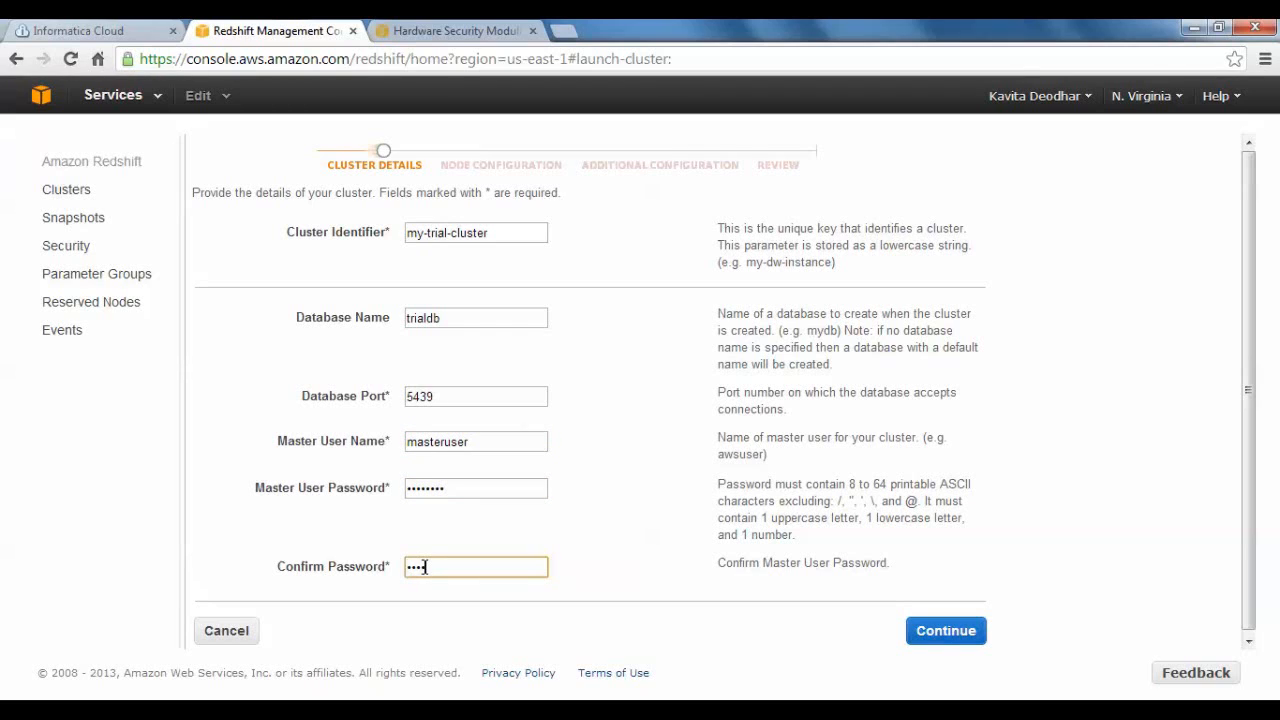
type("••")
left_click(922, 634)
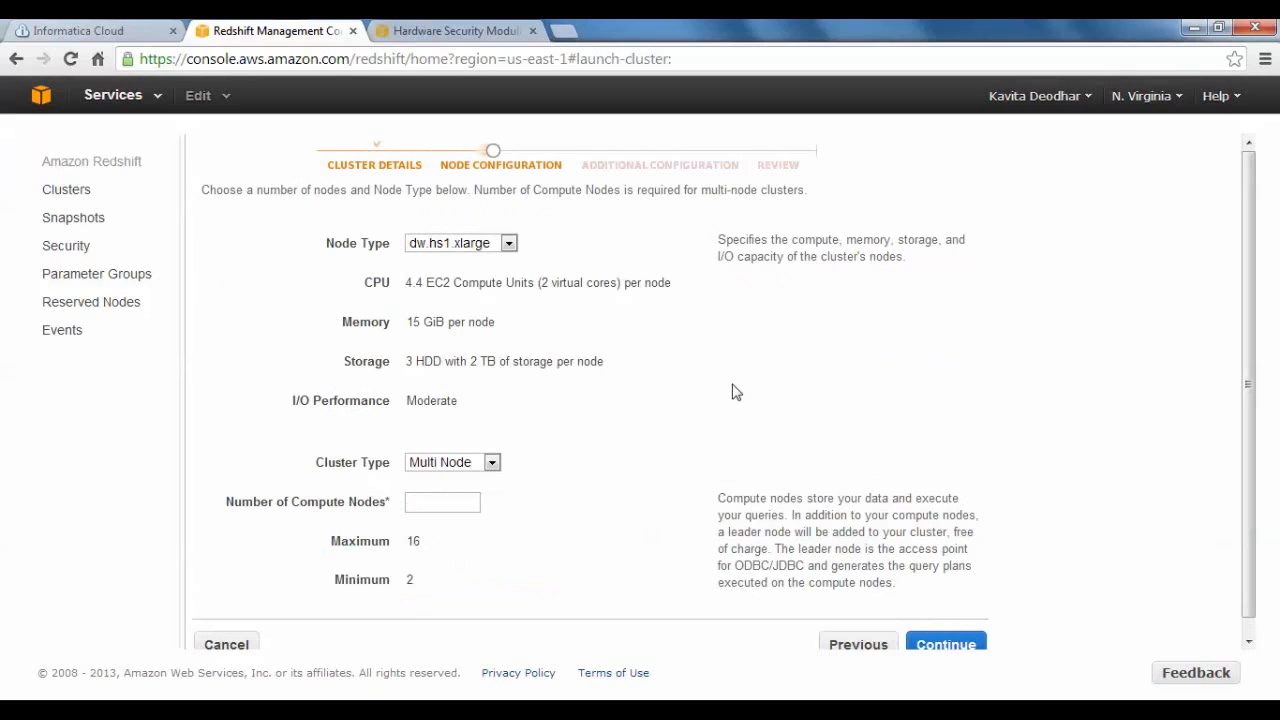
Configure the cluster with node type dw.hs1.xlarge, cluster type Multi Node and 2 compute nodes, and continue to the additional configuration.
left_click(509, 245)
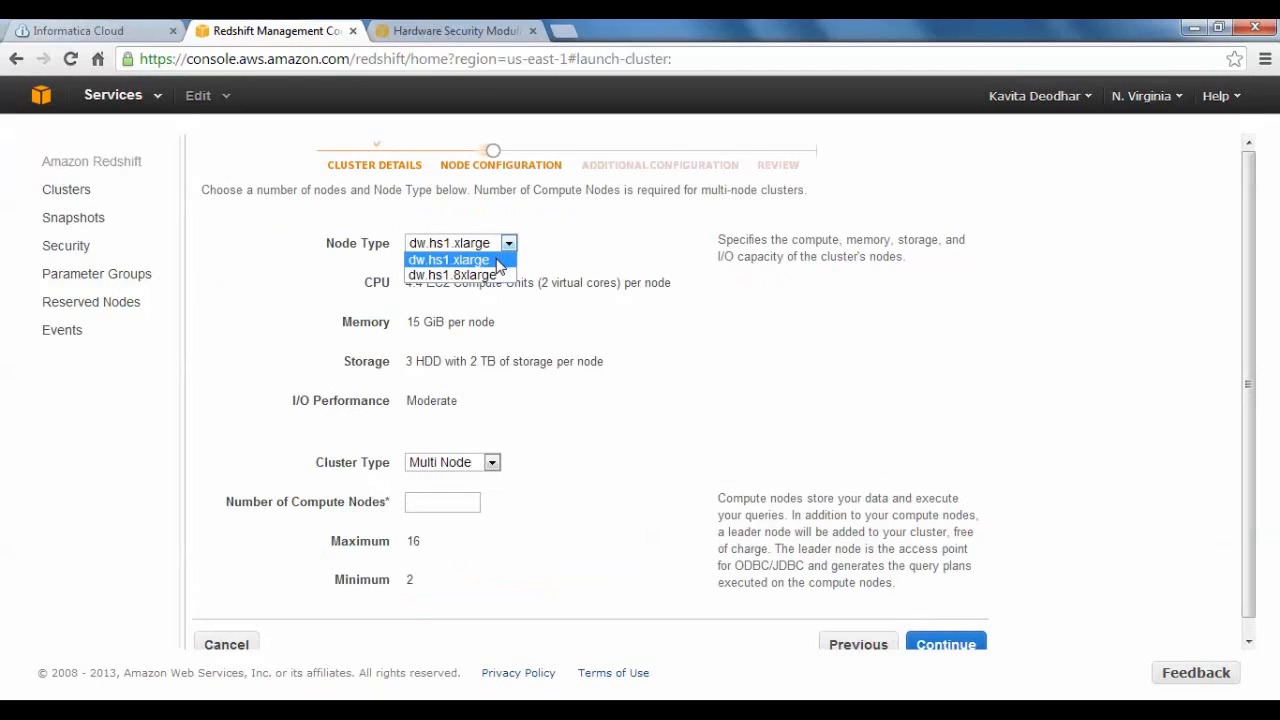
left_click(497, 261)
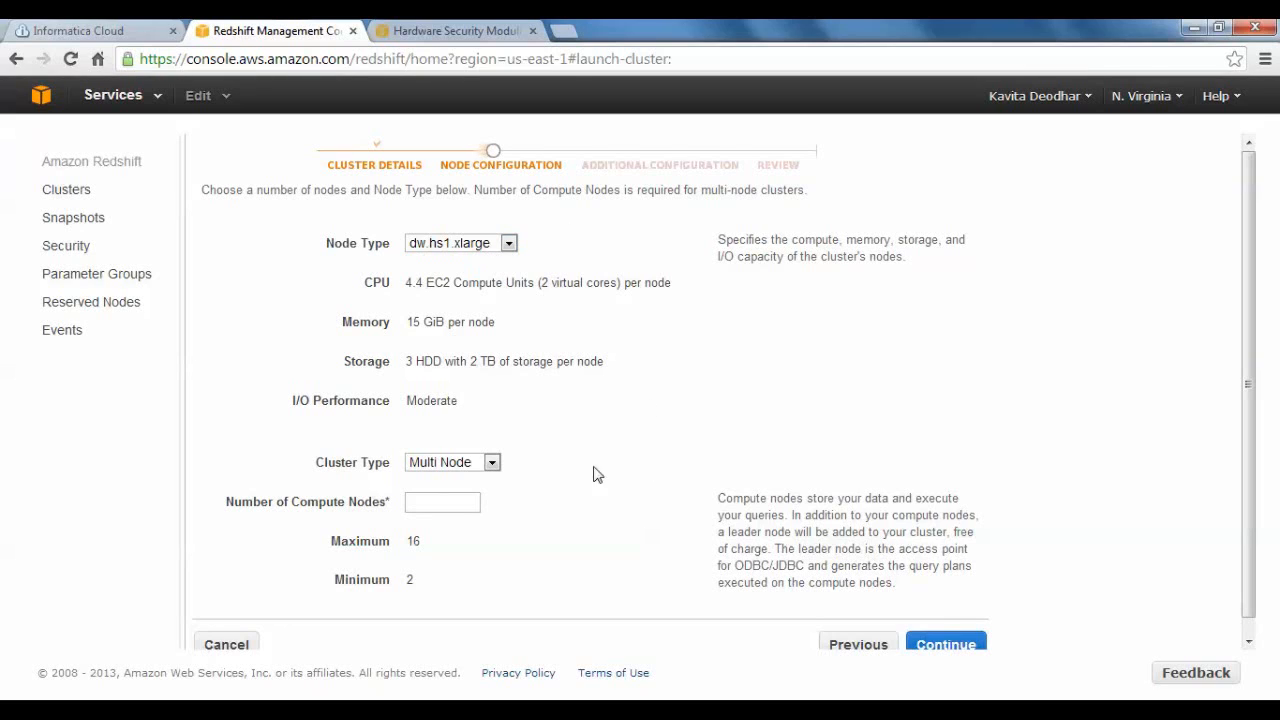
left_click(492, 464)
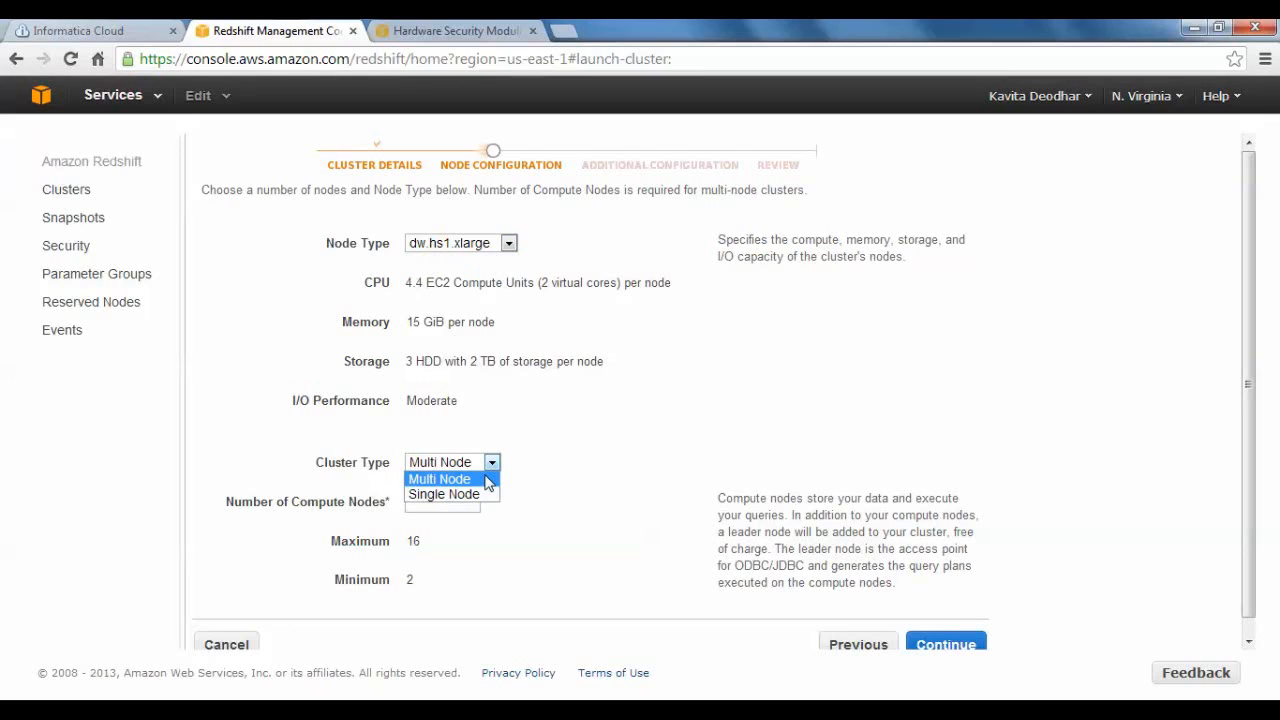
left_click(488, 481)
left_click(454, 506)
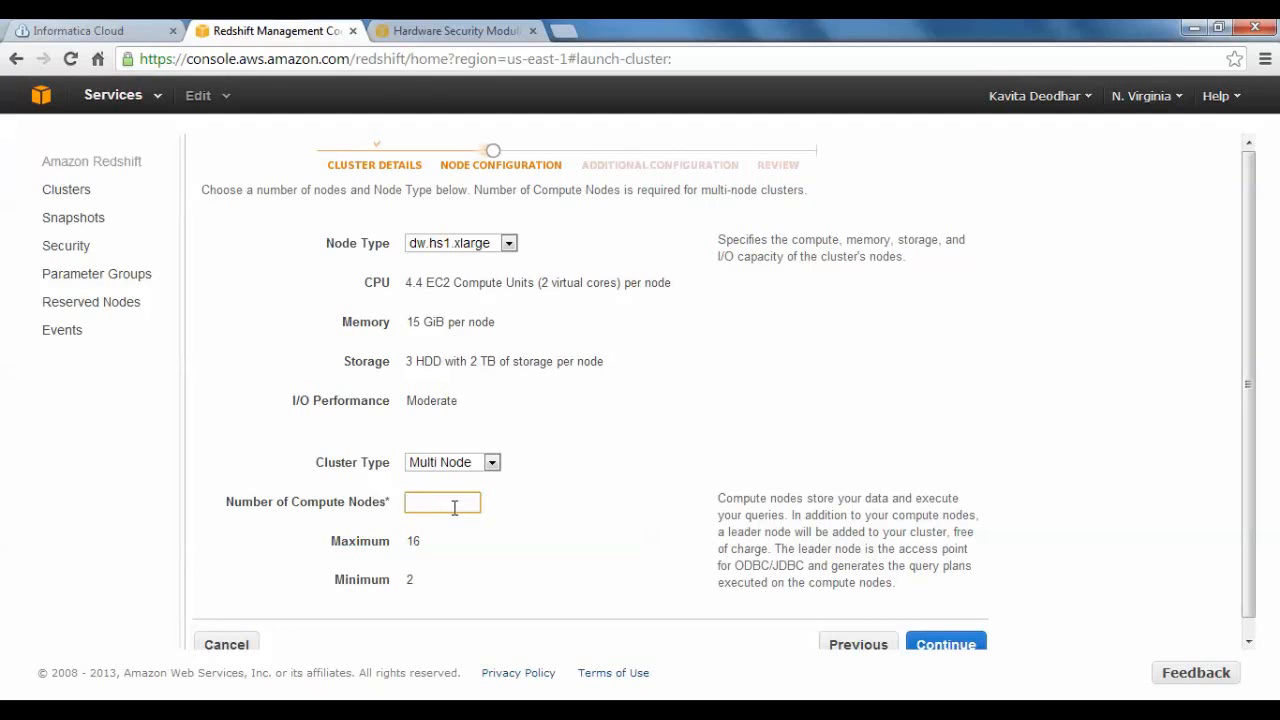
type("2")
left_click(946, 645)
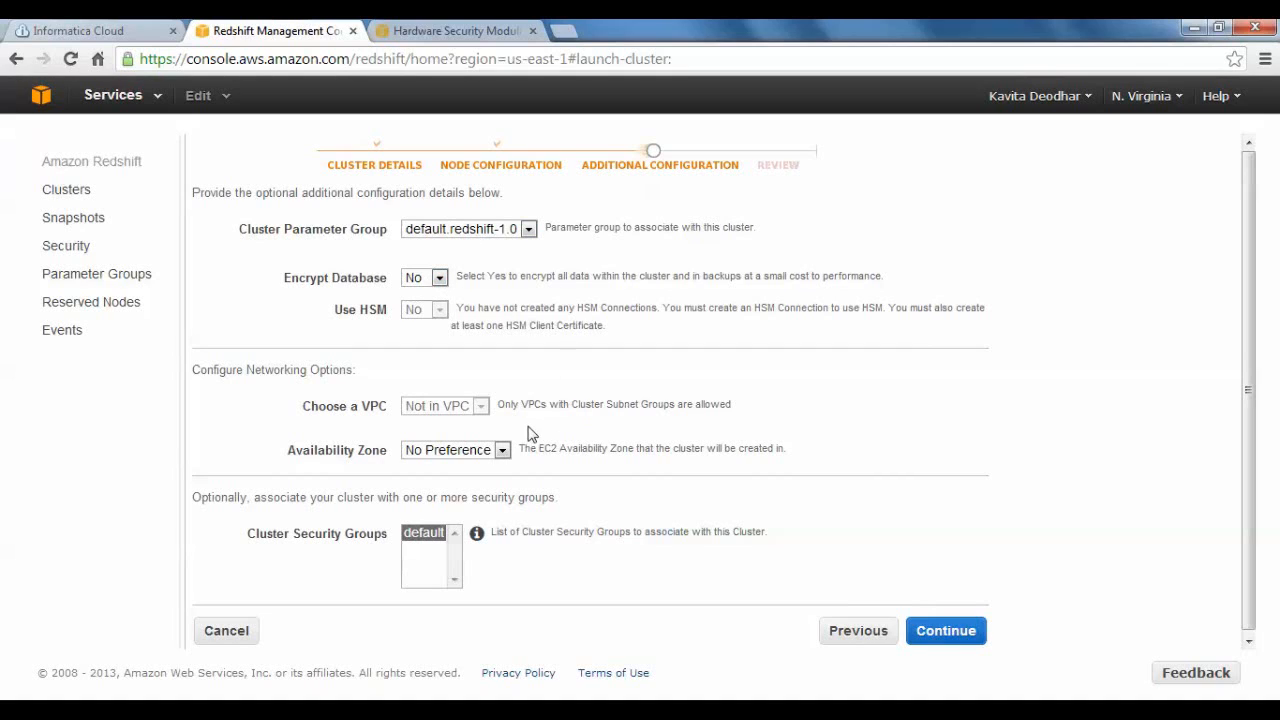
Set the cluster's availability zone to us-east-1b and continue to the review.
left_click(503, 451)
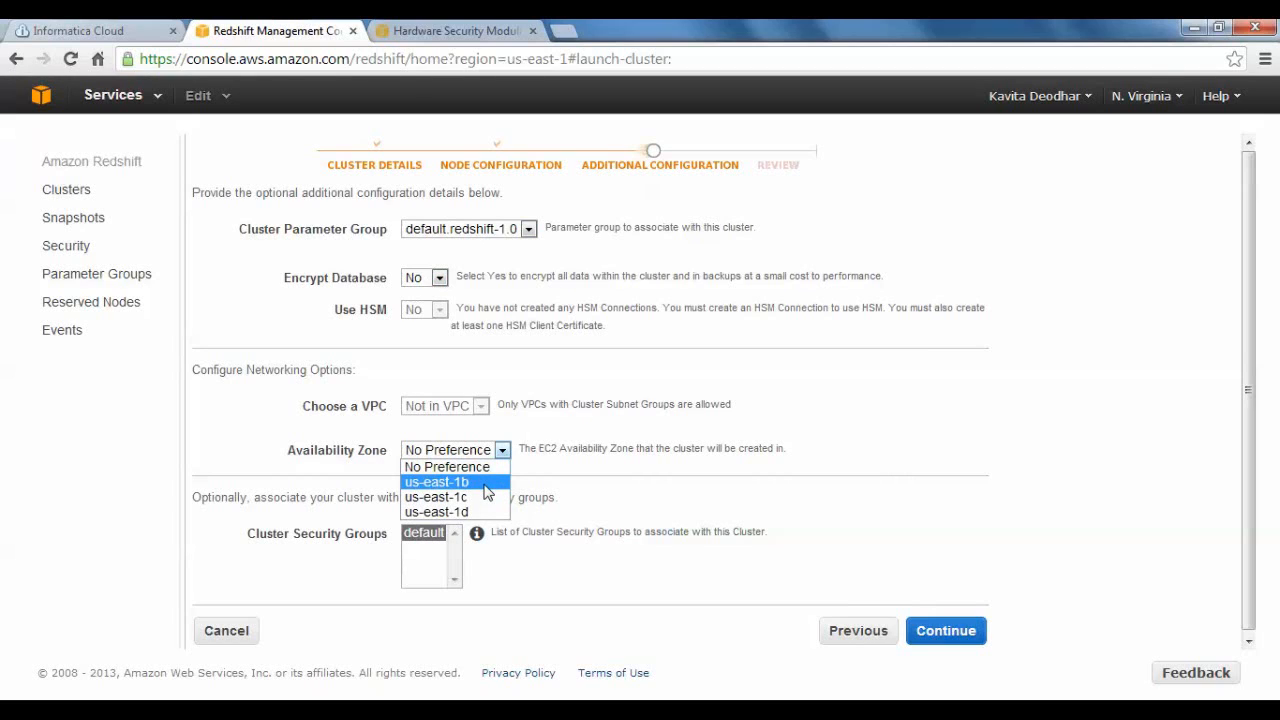
left_click(487, 488)
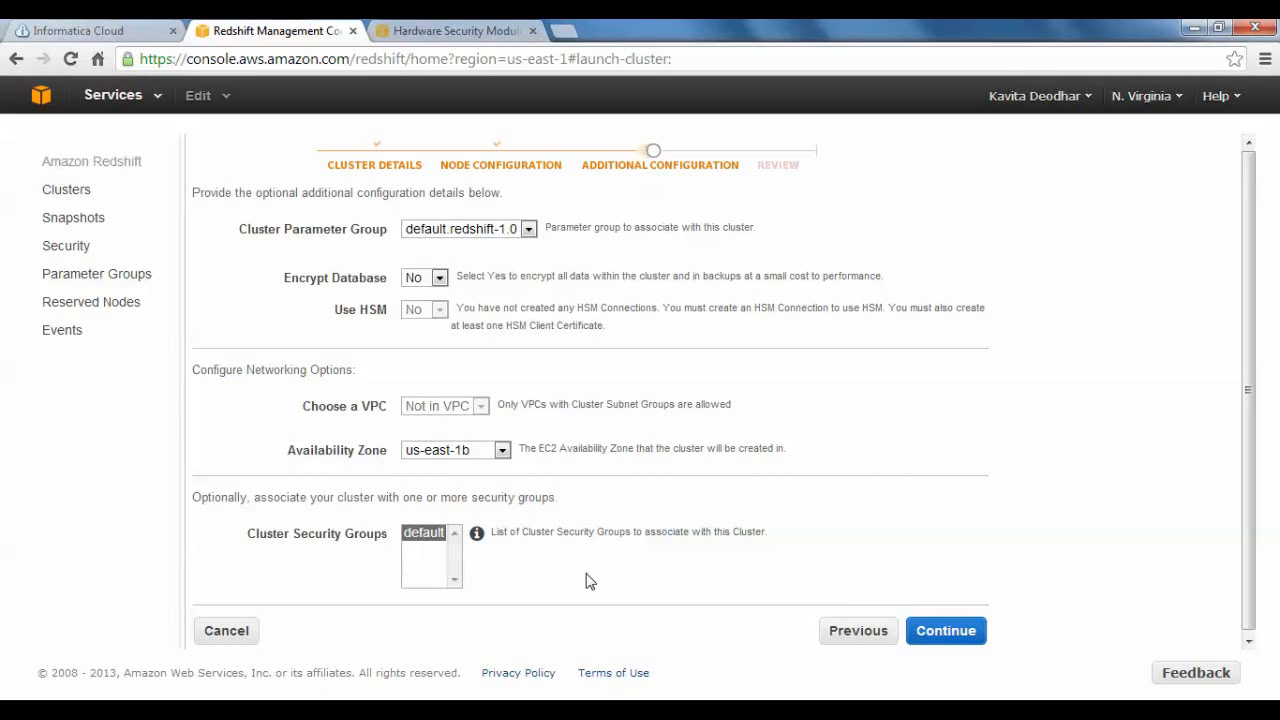
left_click(948, 634)
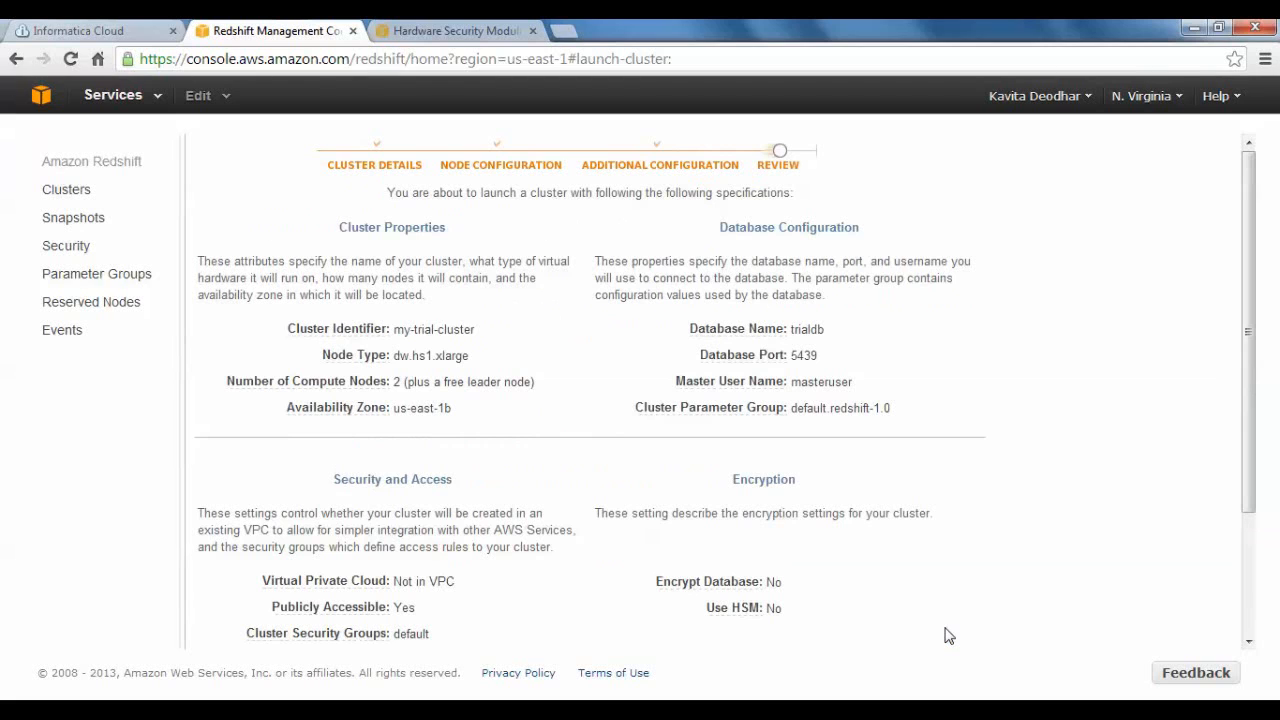
Review the cluster, database, security and encryption specifications down to the pricing notice and launch the cluster.
left_click_drag(1247, 344, 1242, 271)
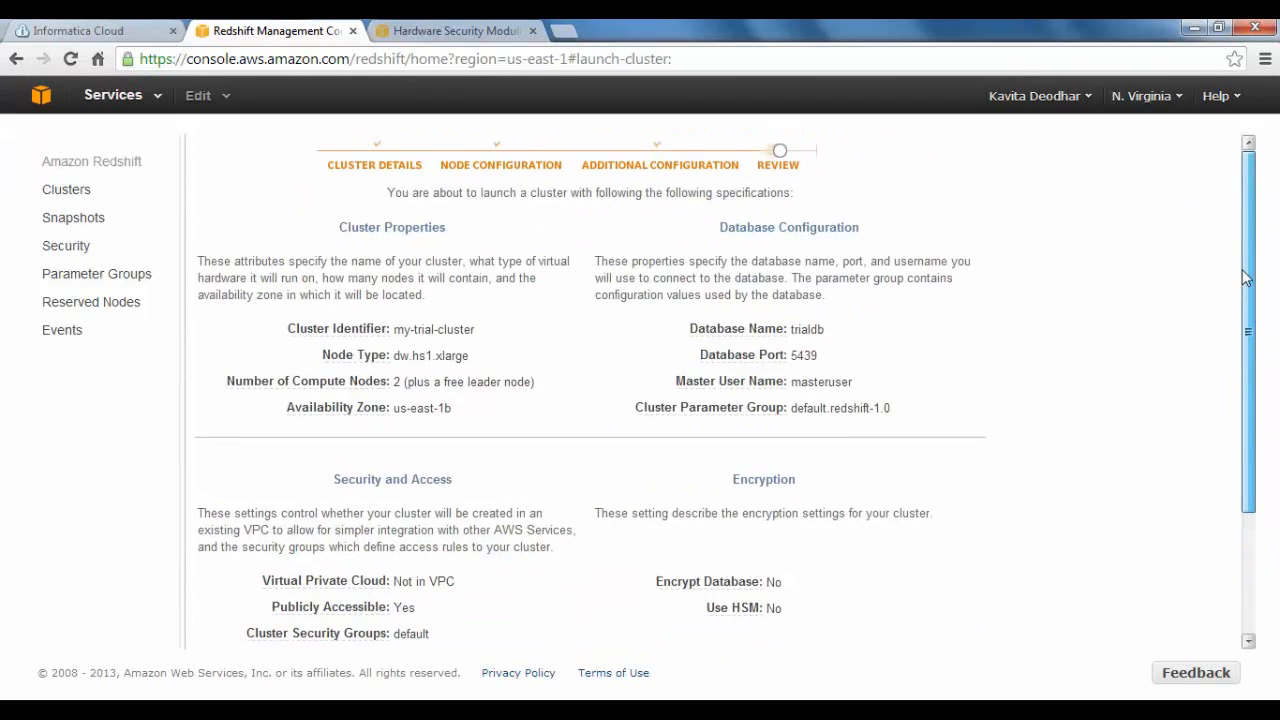
mouse_move(300, 390)
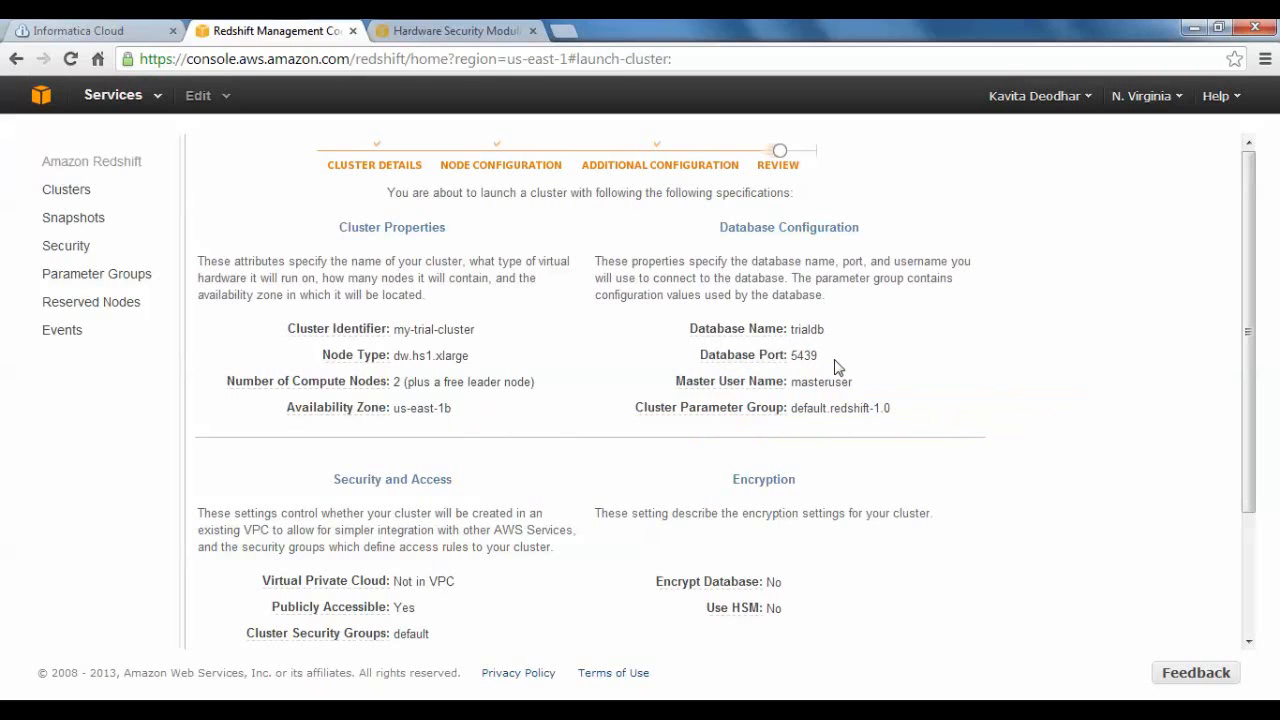
mouse_move(790, 386)
left_click_drag(1251, 300, 1251, 385)
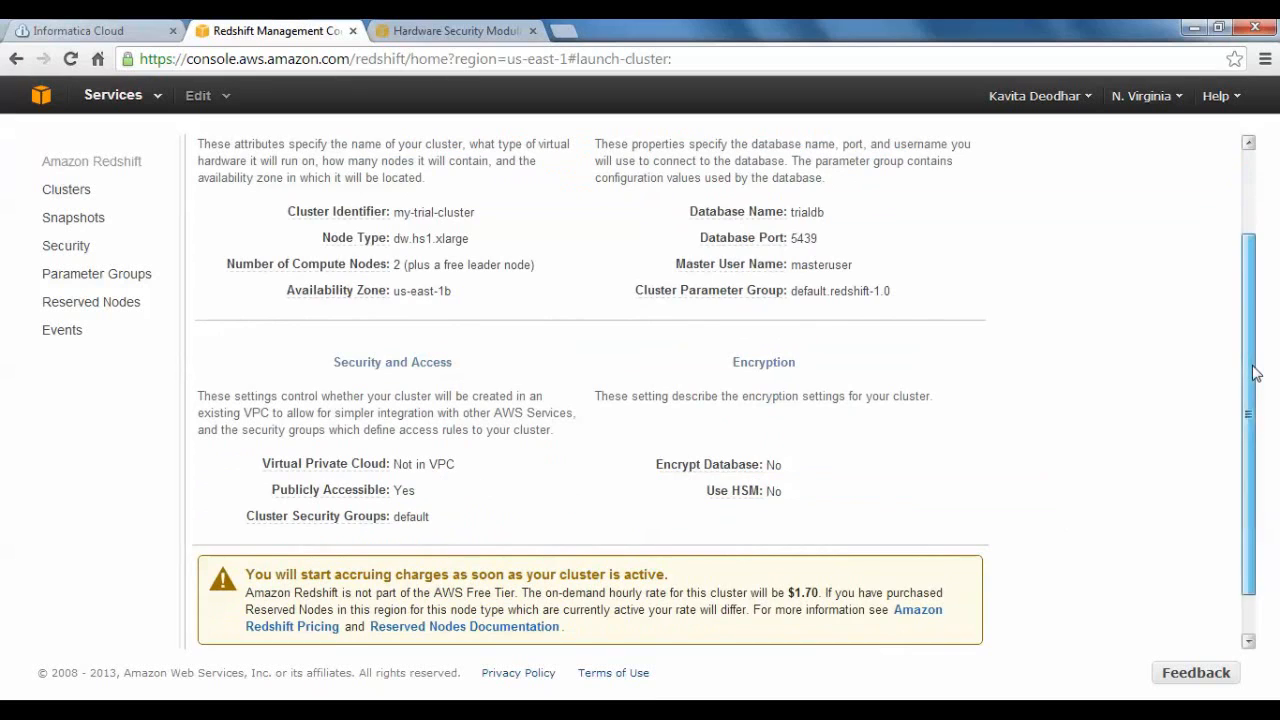
left_click_drag(1254, 371, 1258, 423)
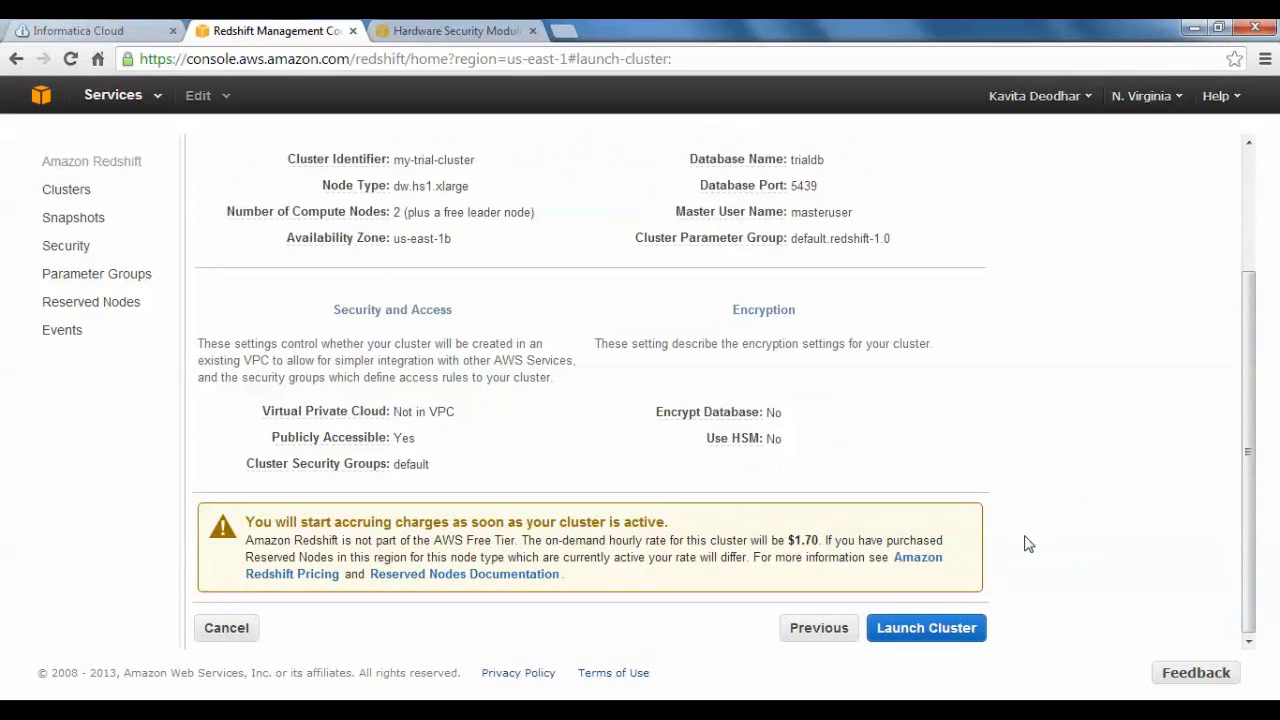
left_click(921, 629)
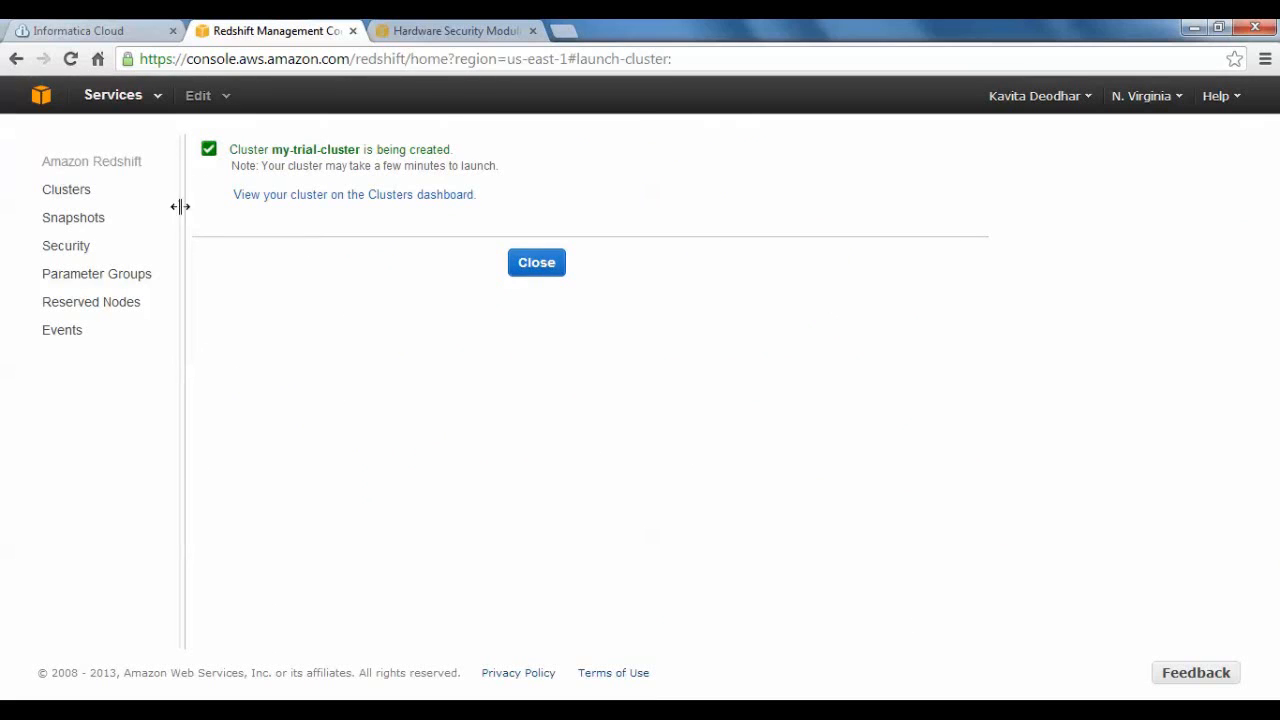
Go back to the cluster list, refresh it and open the details of my-trial-cluster.
left_click(71, 196)
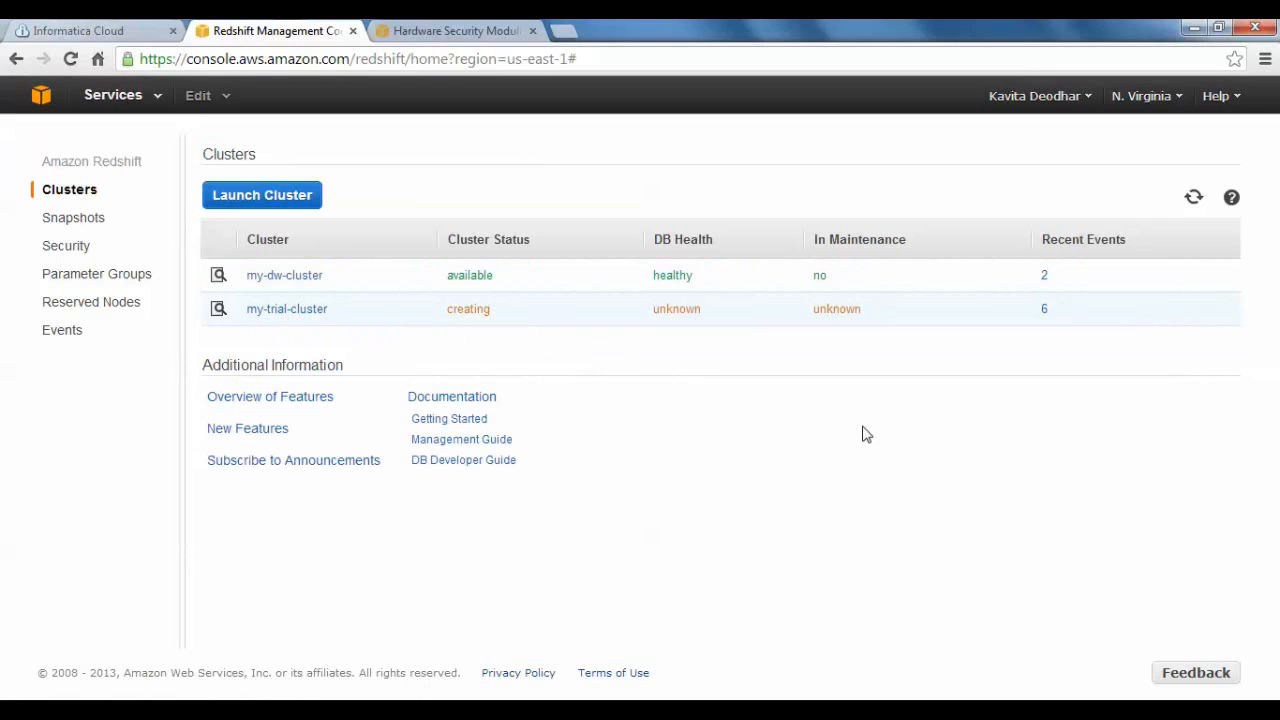
left_click(1195, 199)
left_click(297, 312)
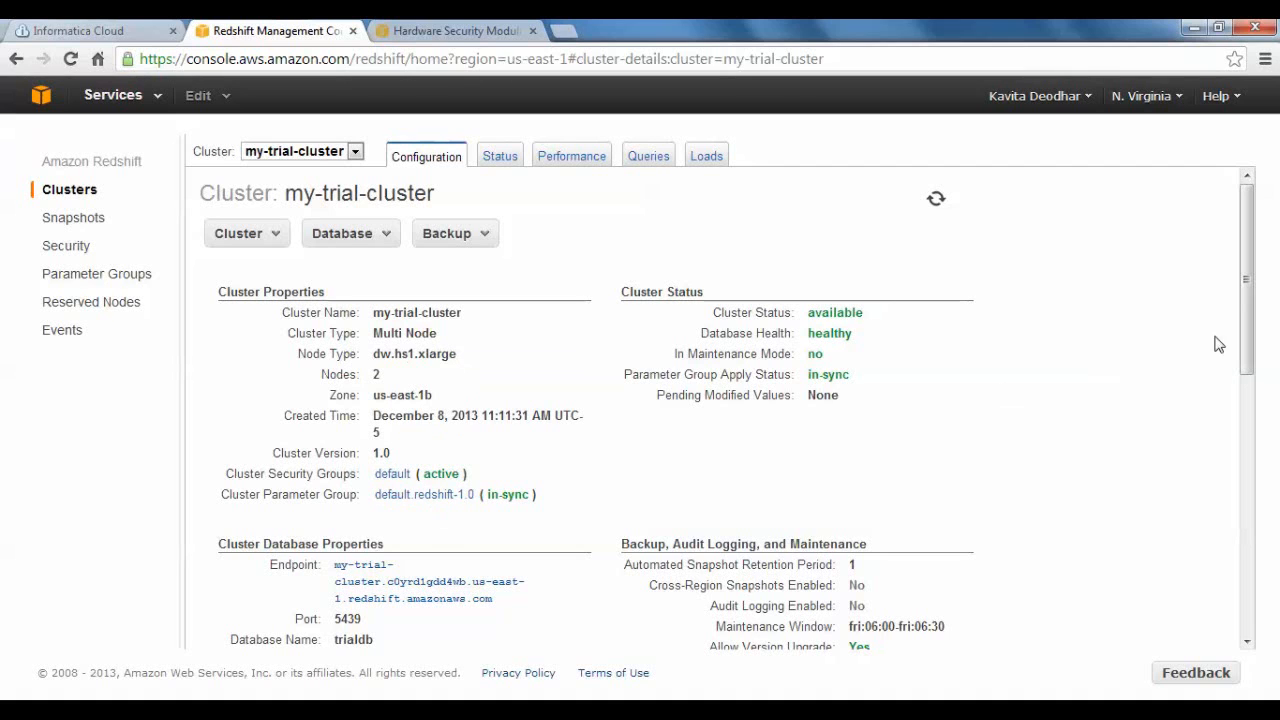
Examine the cluster database properties of my-trial-cluster and highlight its JDBC URL for copying.
left_click_drag(1250, 303, 1256, 38)
left_click_drag(1245, 260, 1251, 401)
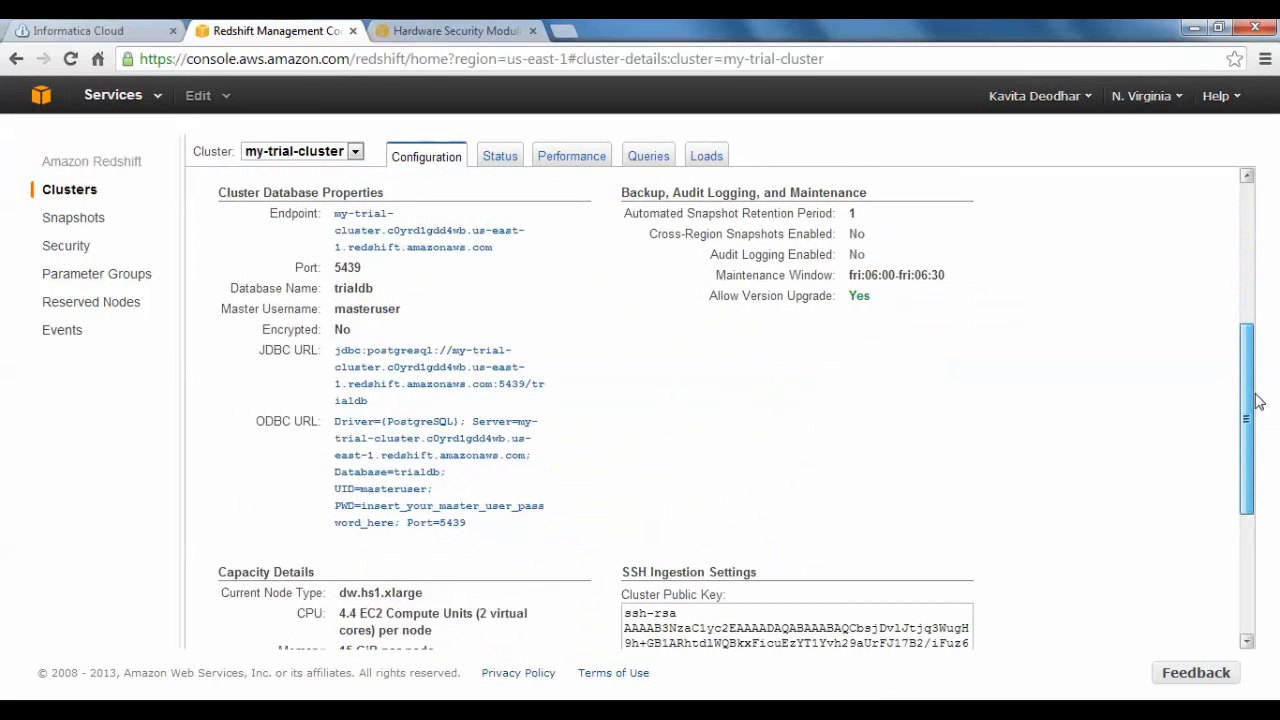
mouse_move(655, 215)
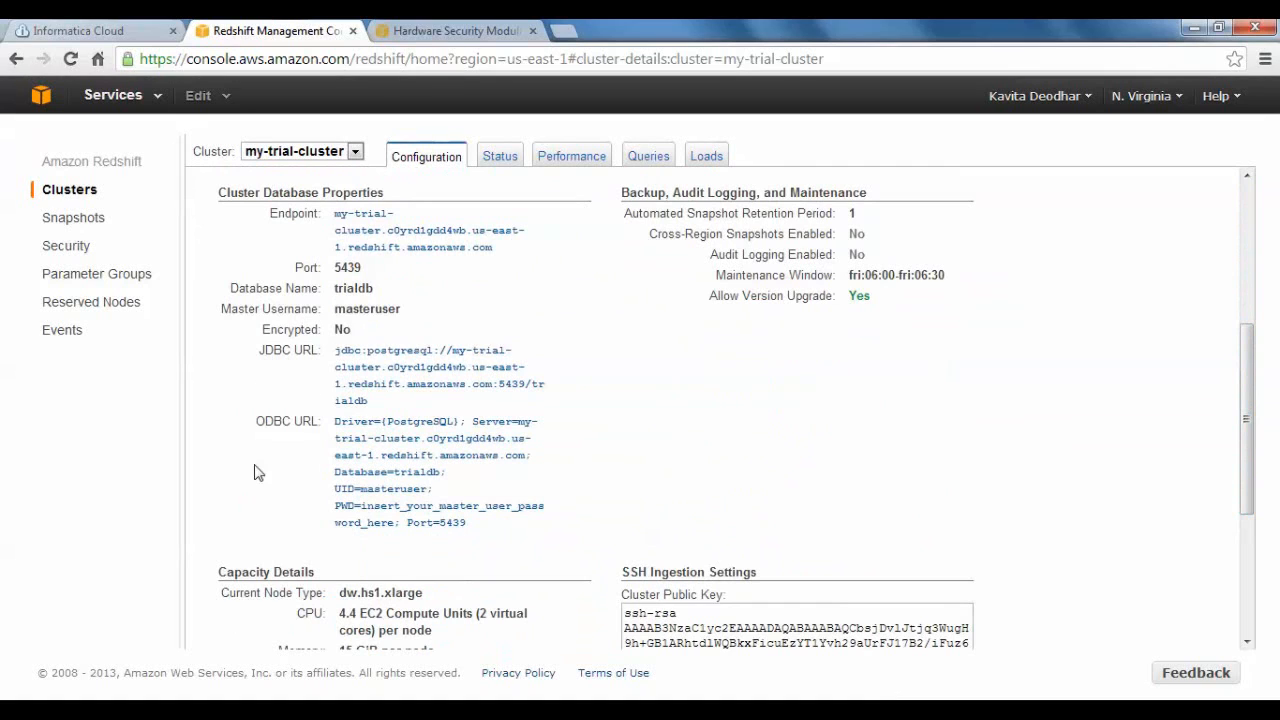
left_click(376, 381)
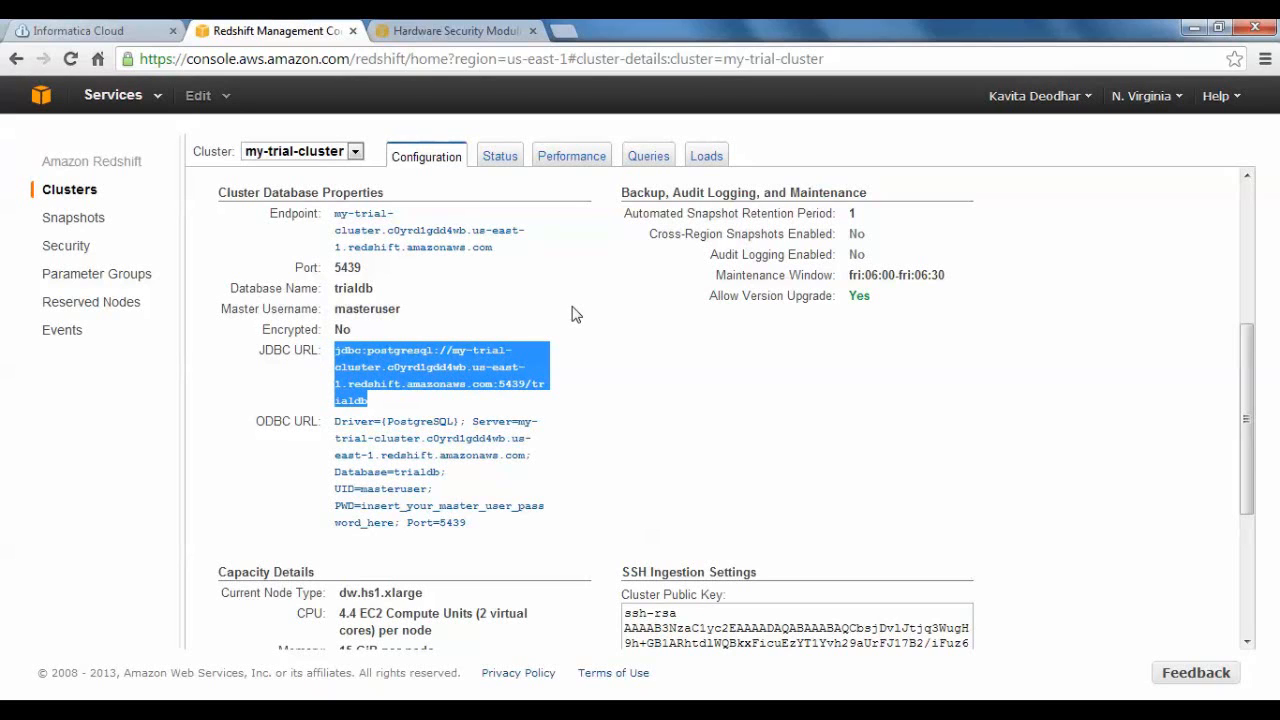
Examine the status, performance metrics, queries and loads of my-trial-cluster.
left_click(499, 160)
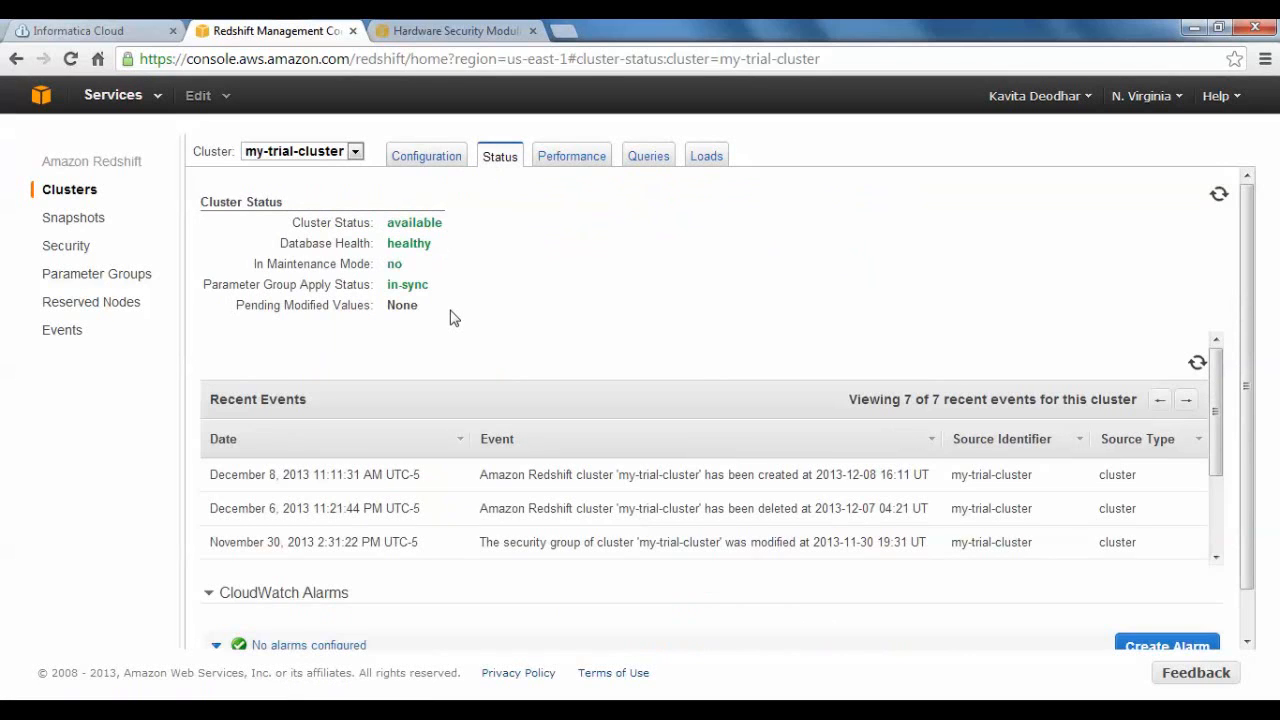
left_click(570, 160)
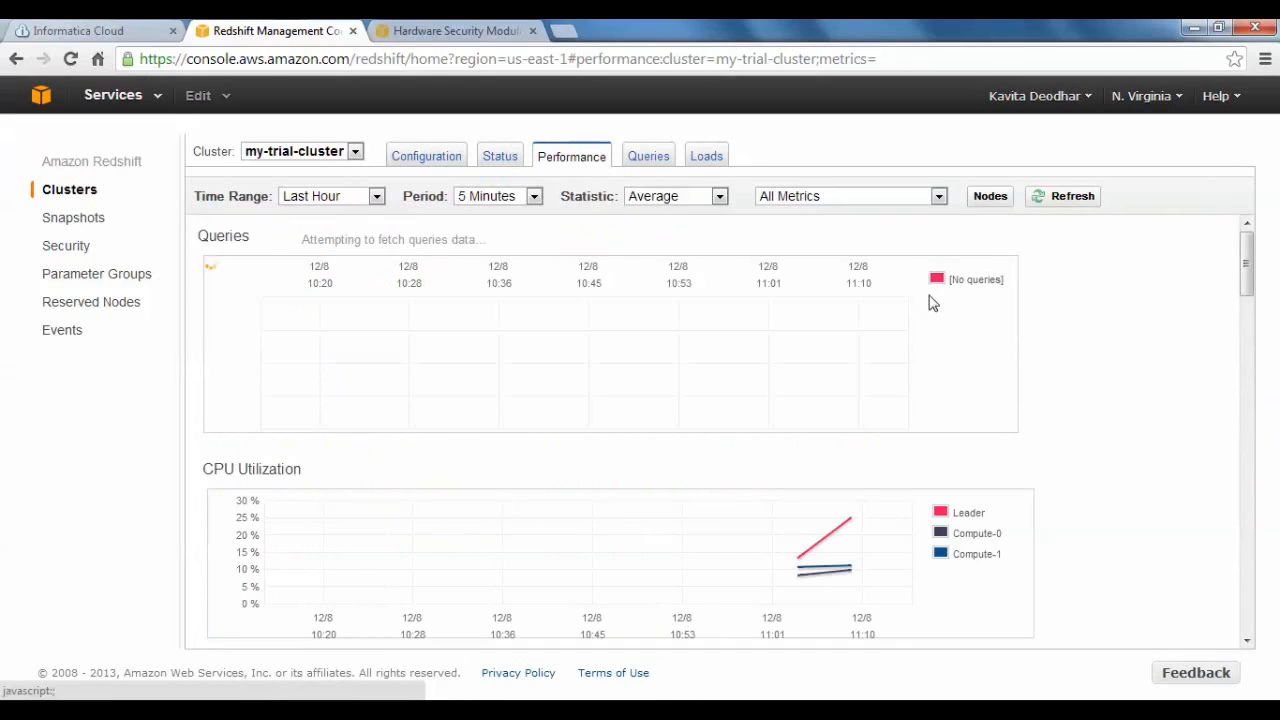
mouse_move(1247, 258)
left_mouse_down()
mouse_move(1248, 300)
mouse_move(1237, 251)
mouse_move(1253, 378)
mouse_move(1246, 258)
left_mouse_up()
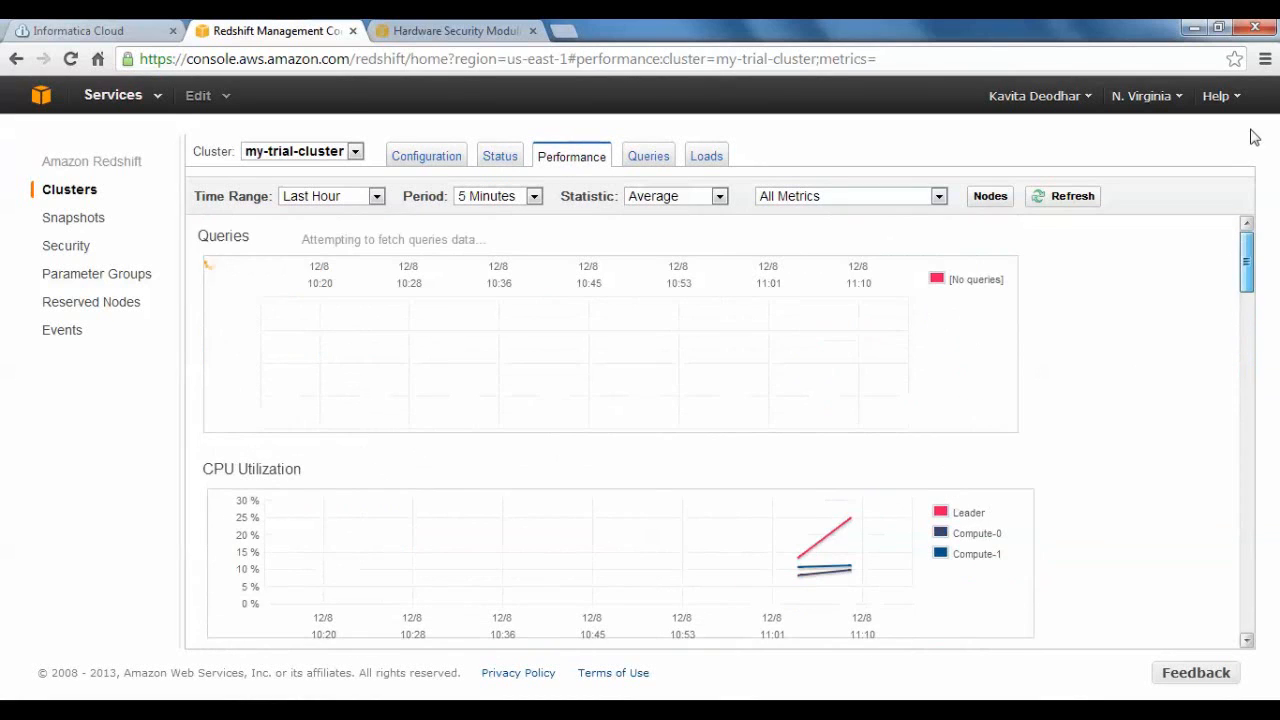
left_click(652, 160)
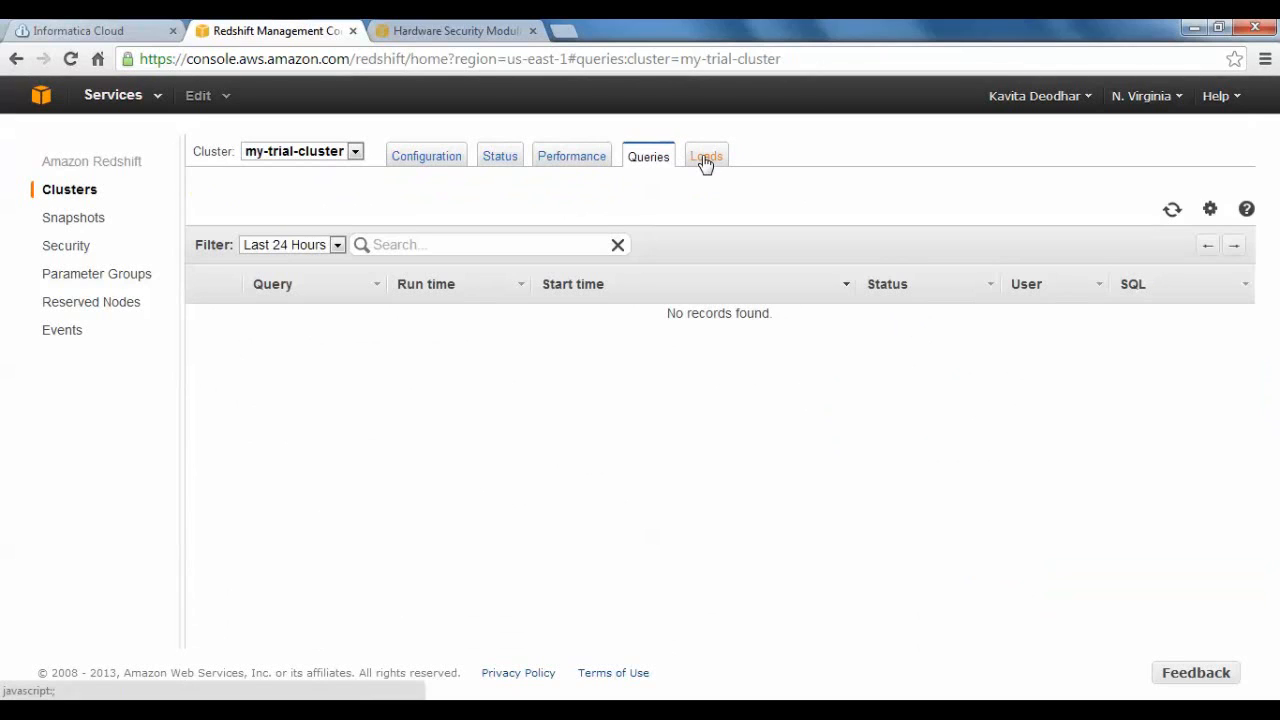
left_click(705, 160)
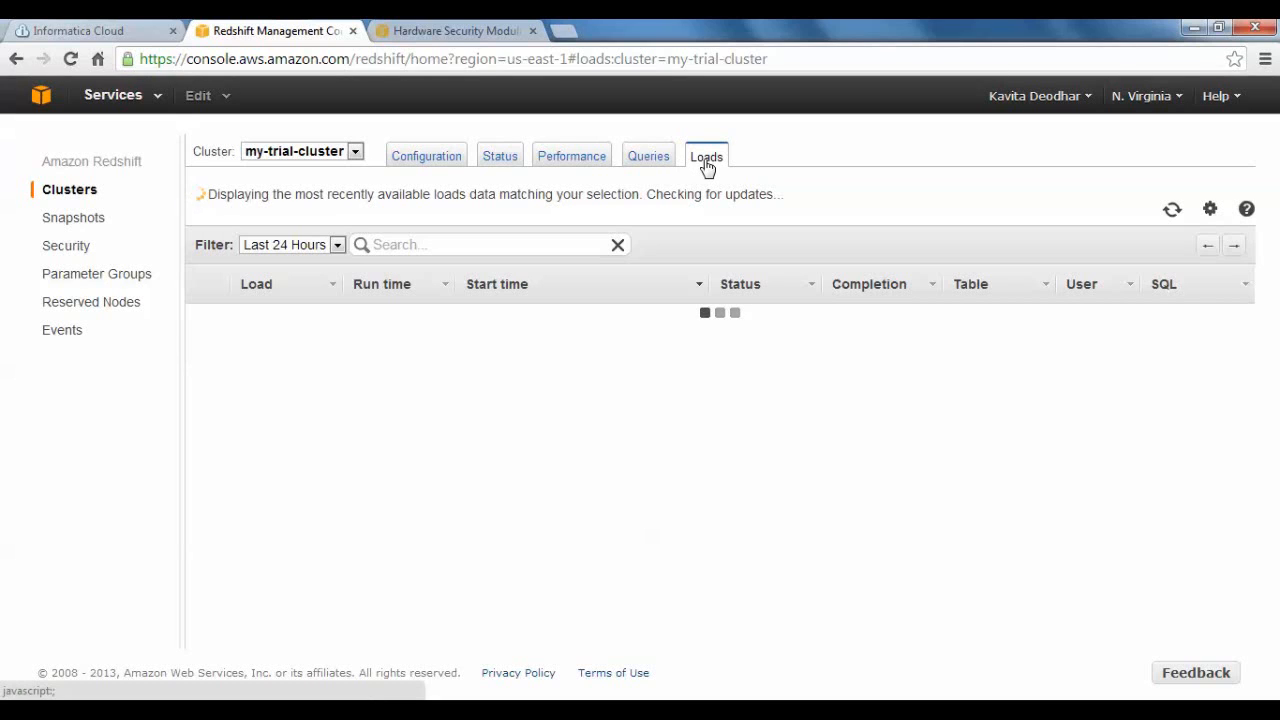
Return to the cluster configuration, switch the details to my-dw-cluster and review its properties.
left_click(428, 158)
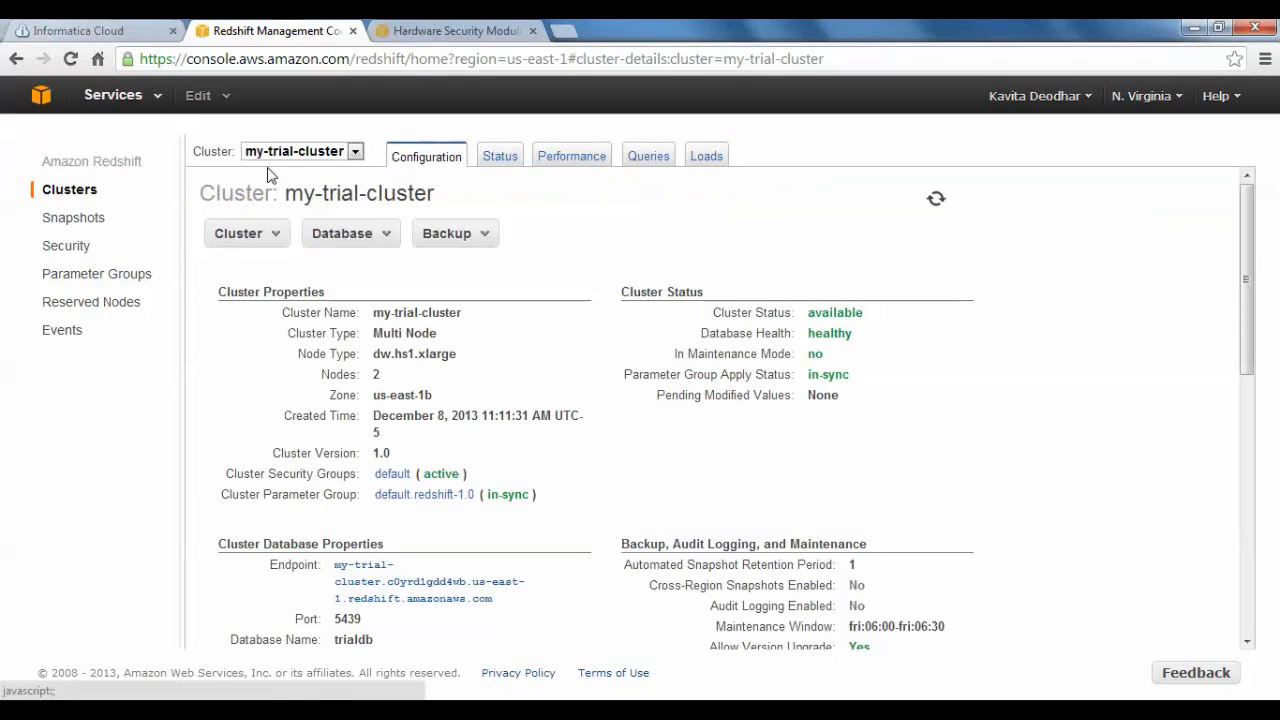
left_click(354, 152)
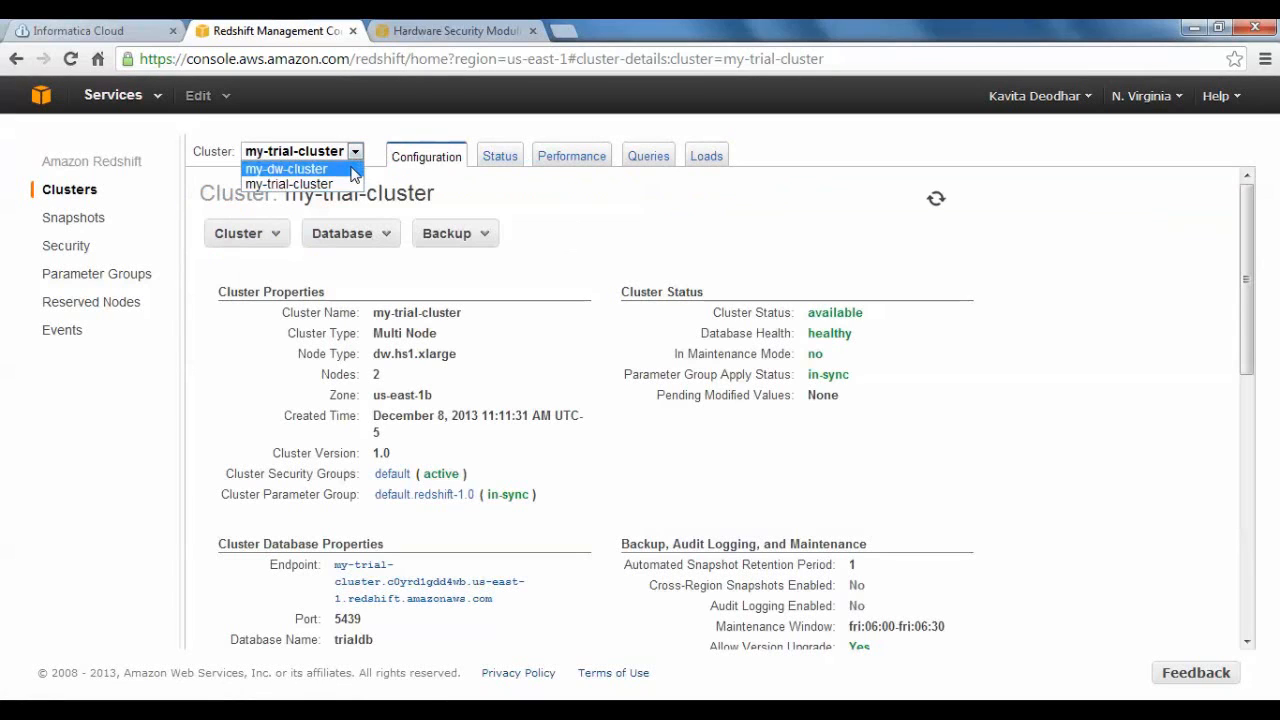
left_click(350, 170)
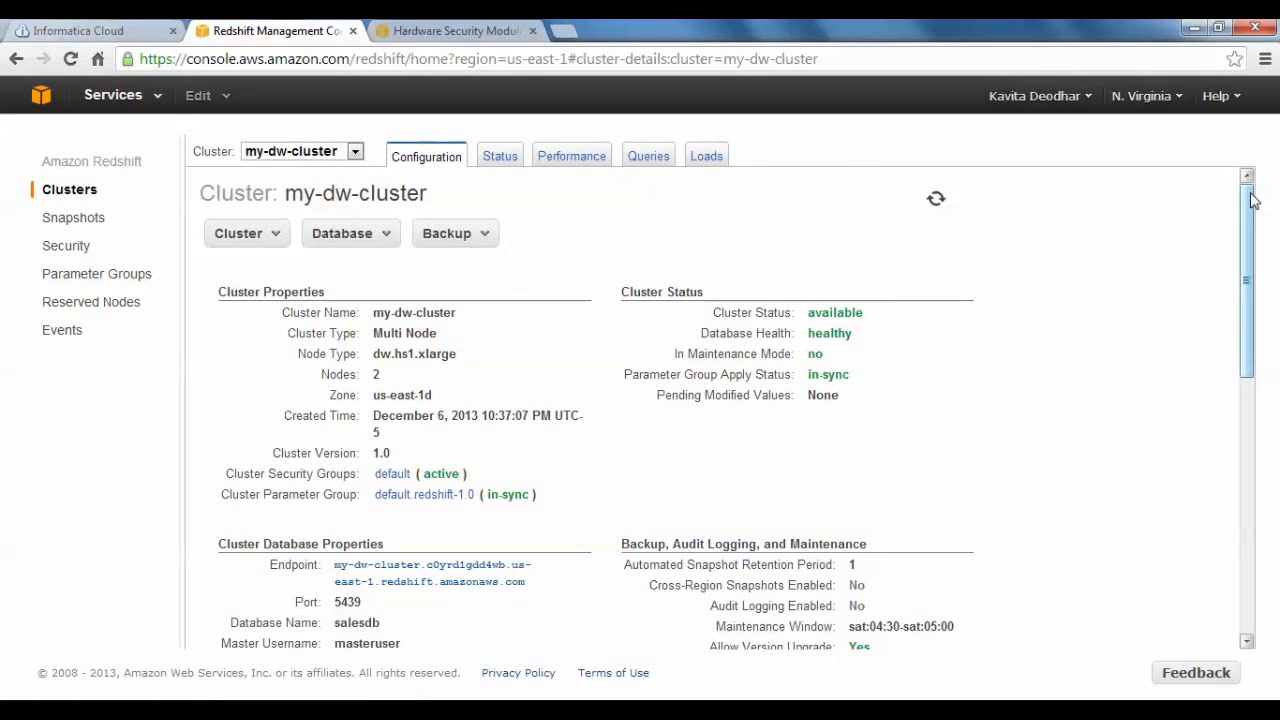
left_click_drag(1251, 195, 1245, 225)
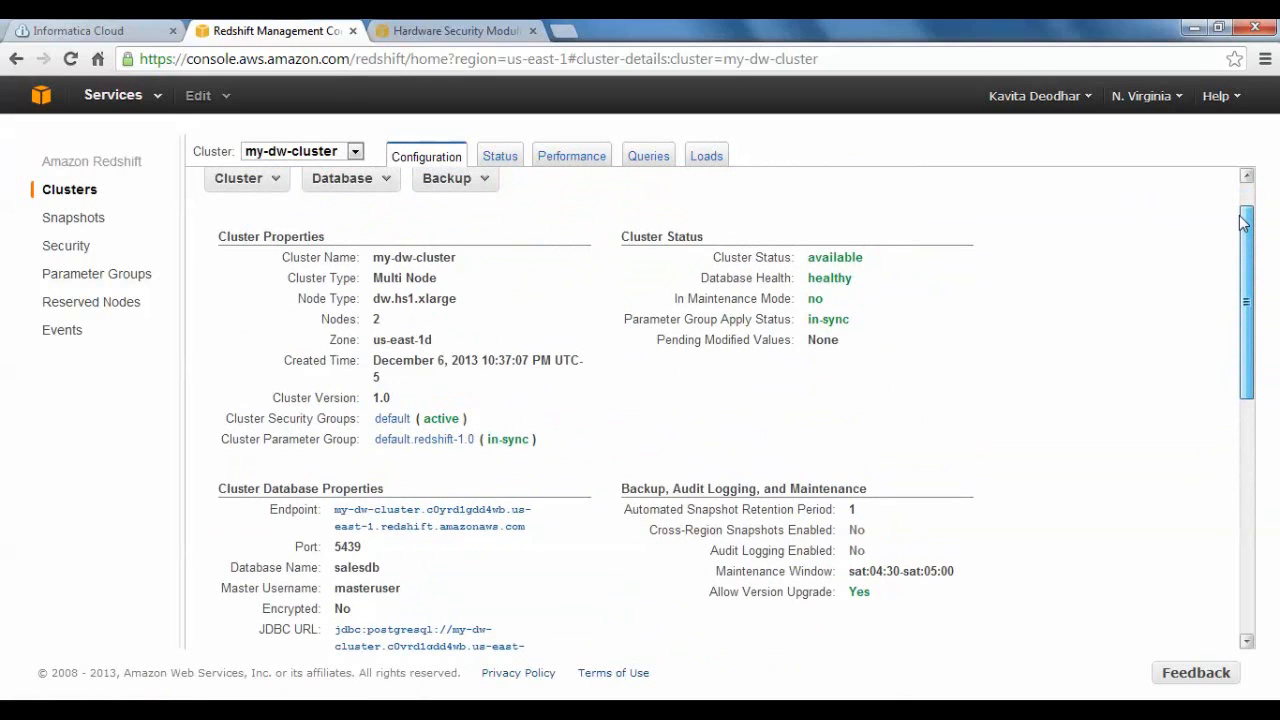
left_click_drag(1243, 222, 1246, 165)
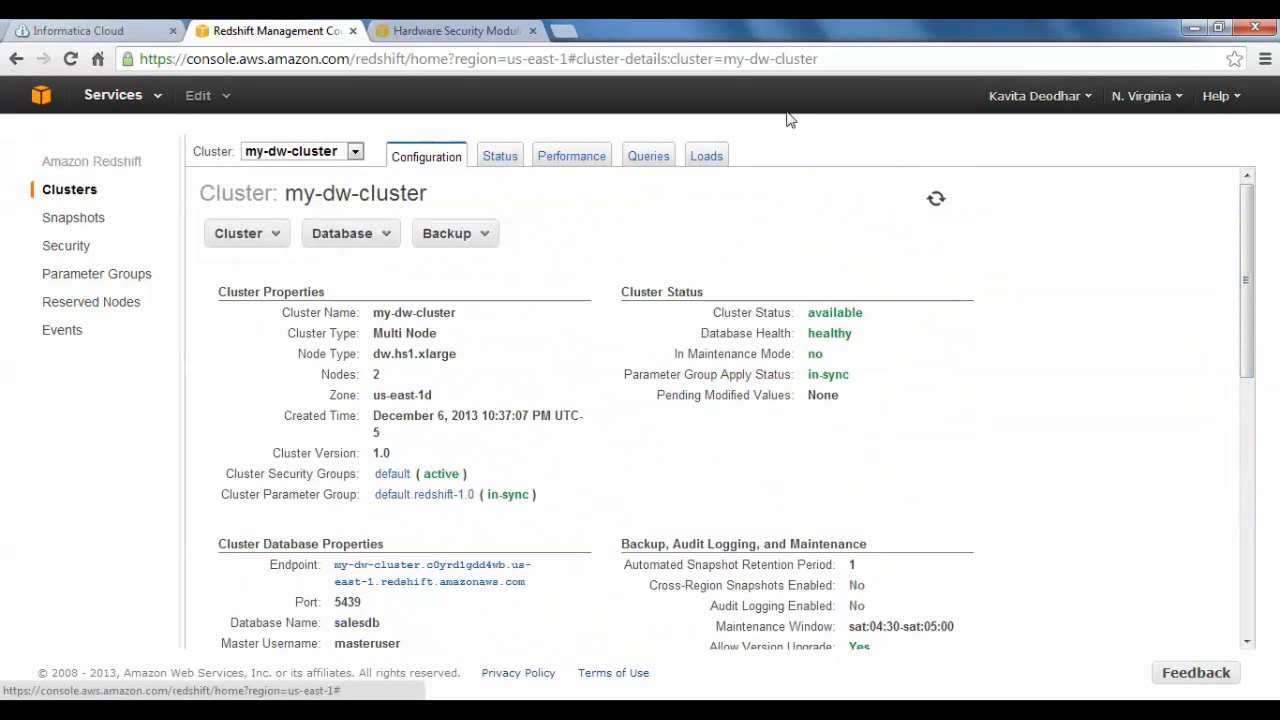
Examine the status, performance metrics, loads and queries of my-dw-cluster and return to its cluster database properties.
left_click(512, 162)
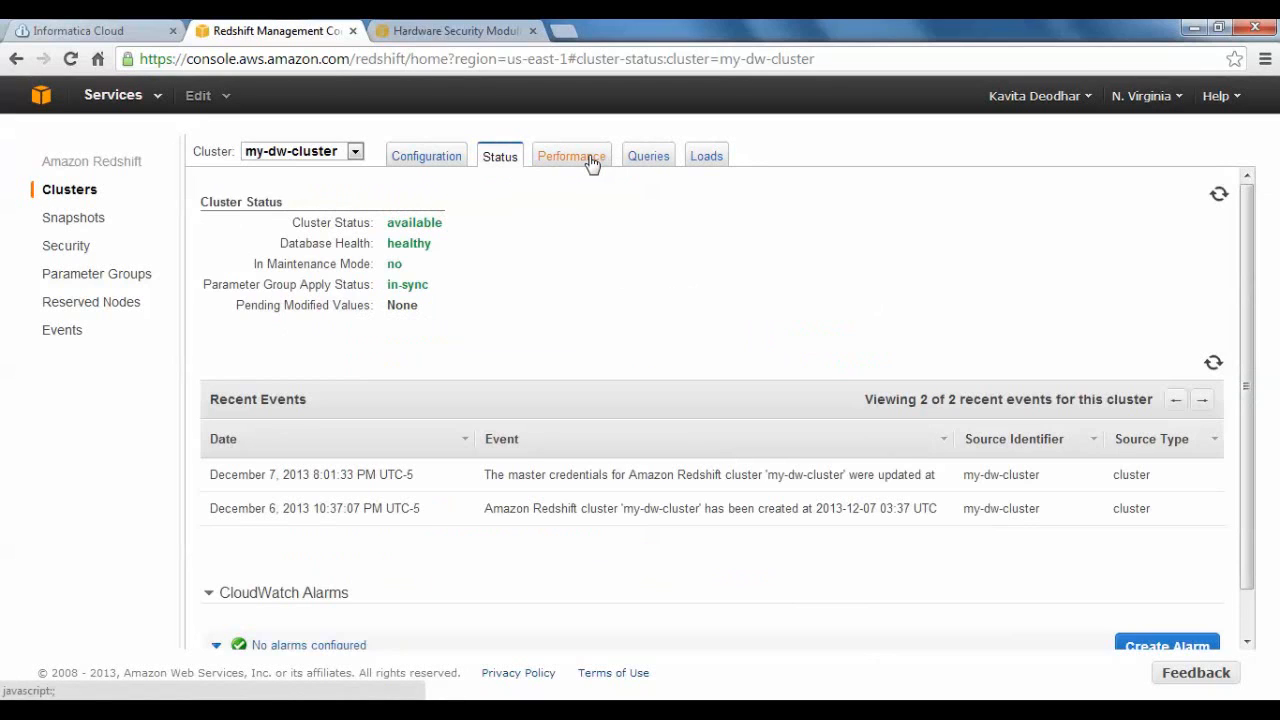
left_click(591, 161)
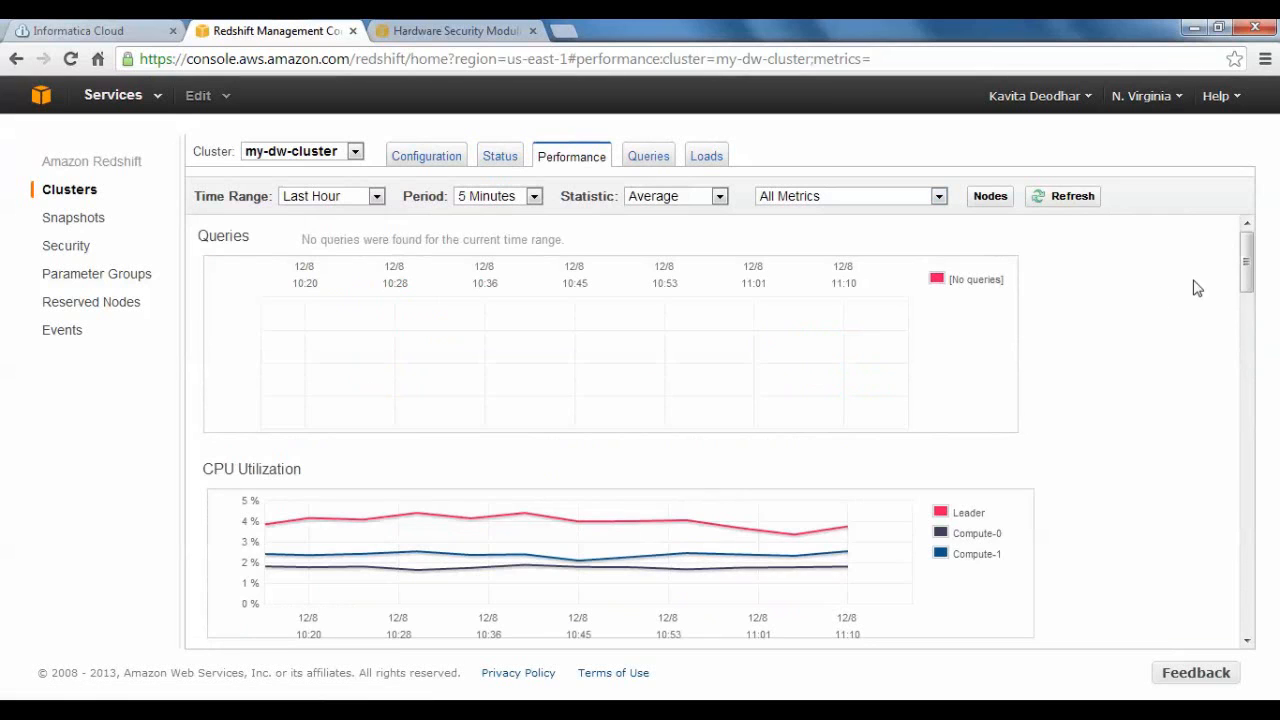
mouse_move(1246, 272)
left_mouse_down()
mouse_move(1243, 333)
mouse_move(1237, 258)
mouse_move(1251, 508)
mouse_move(1249, 346)
mouse_move(1265, 258)
left_mouse_up()
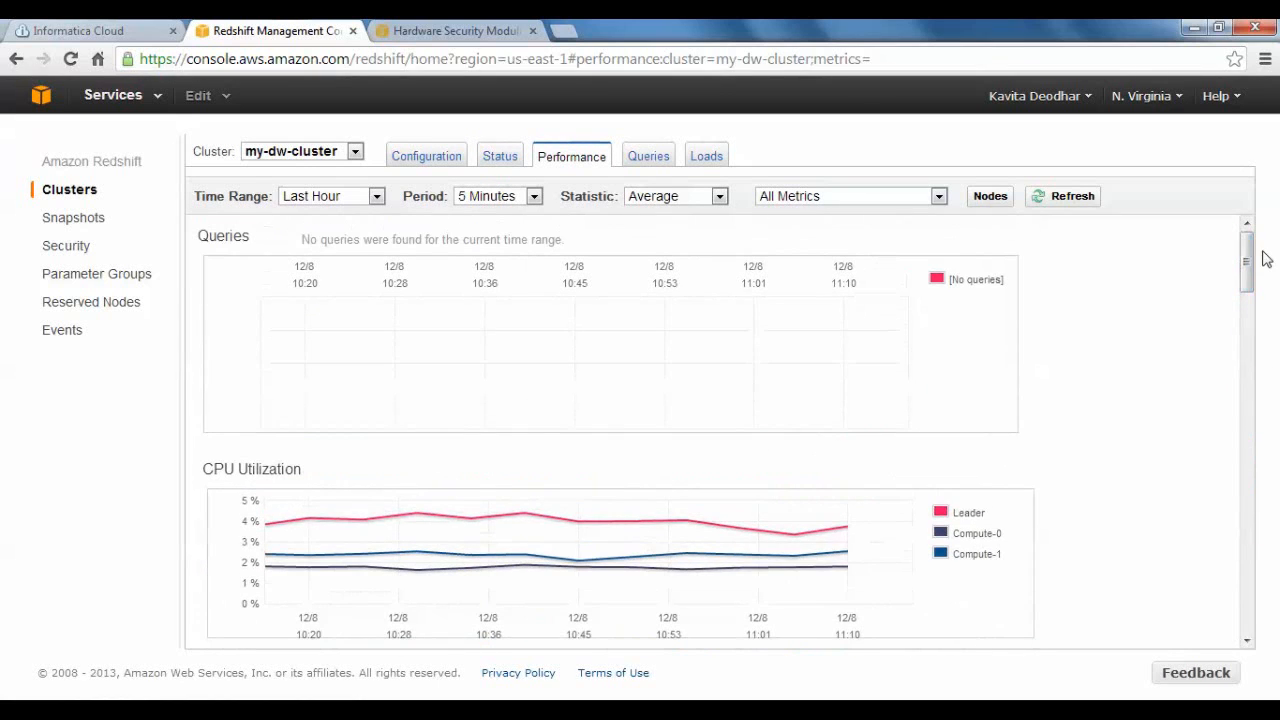
left_click(657, 157)
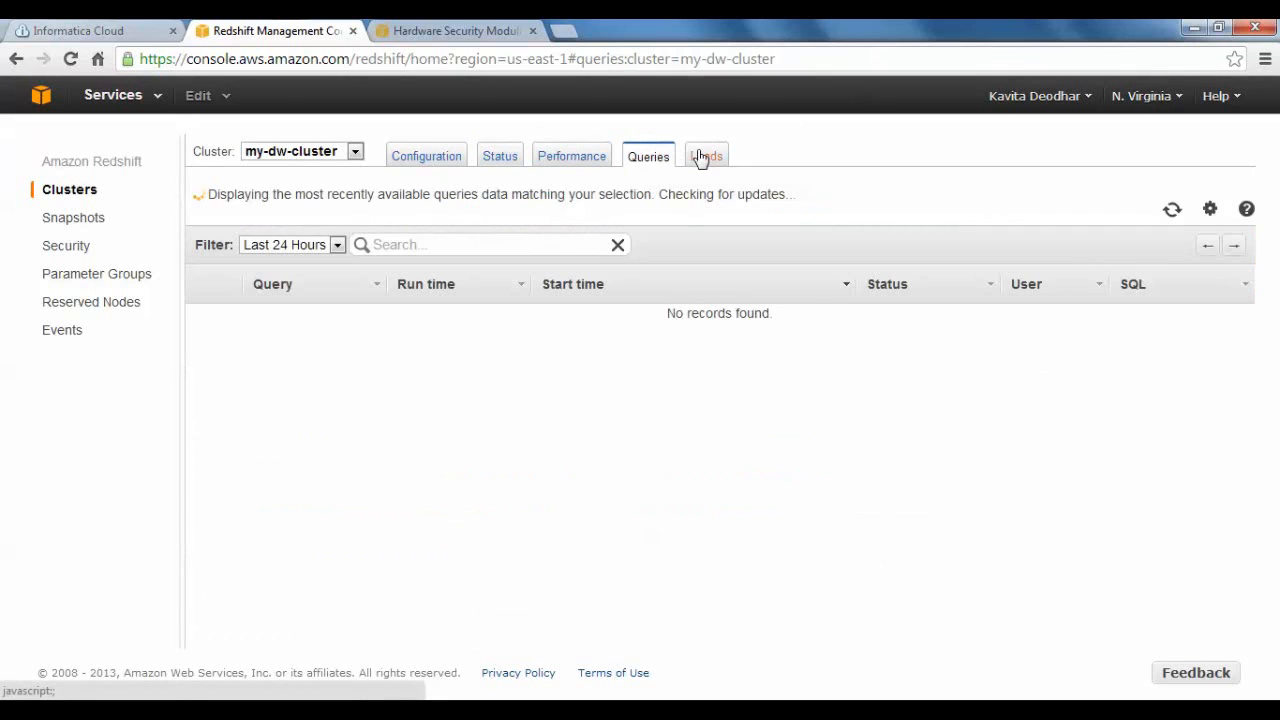
left_click(701, 158)
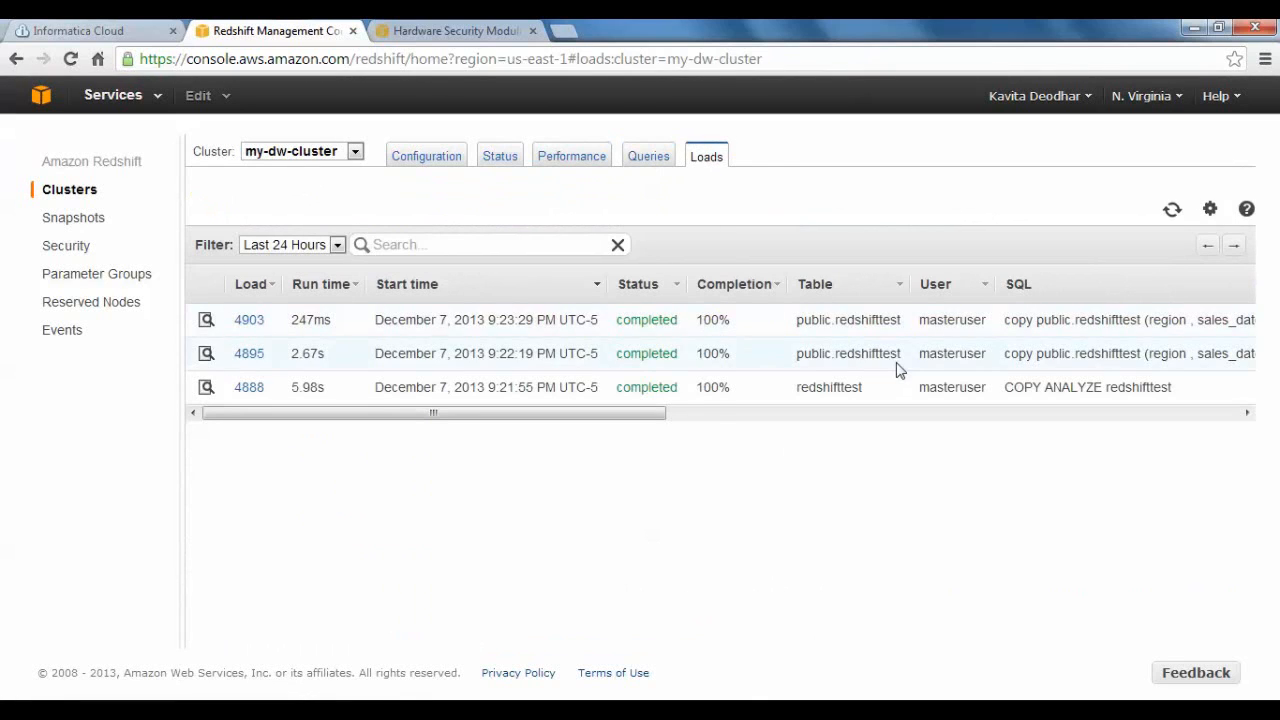
left_click_drag(660, 417, 477, 447)
left_click(645, 159)
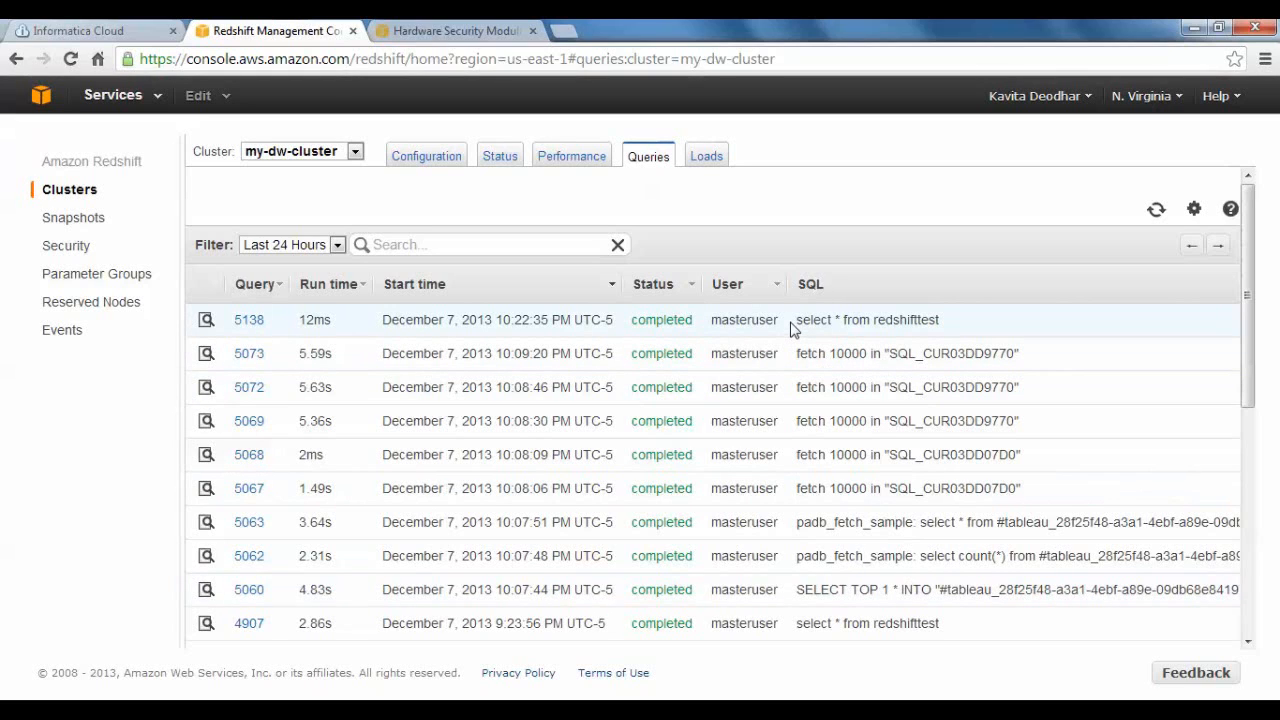
left_click(408, 162)
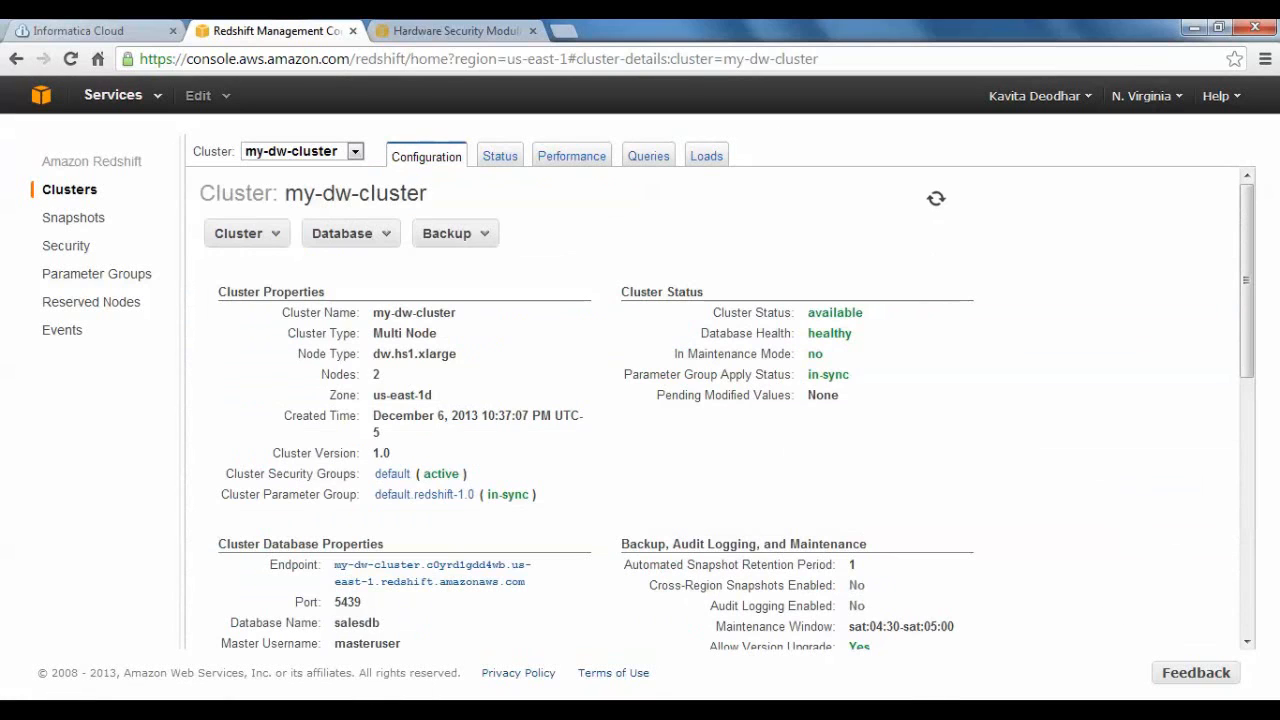
scroll(838, 576, "down", 3)
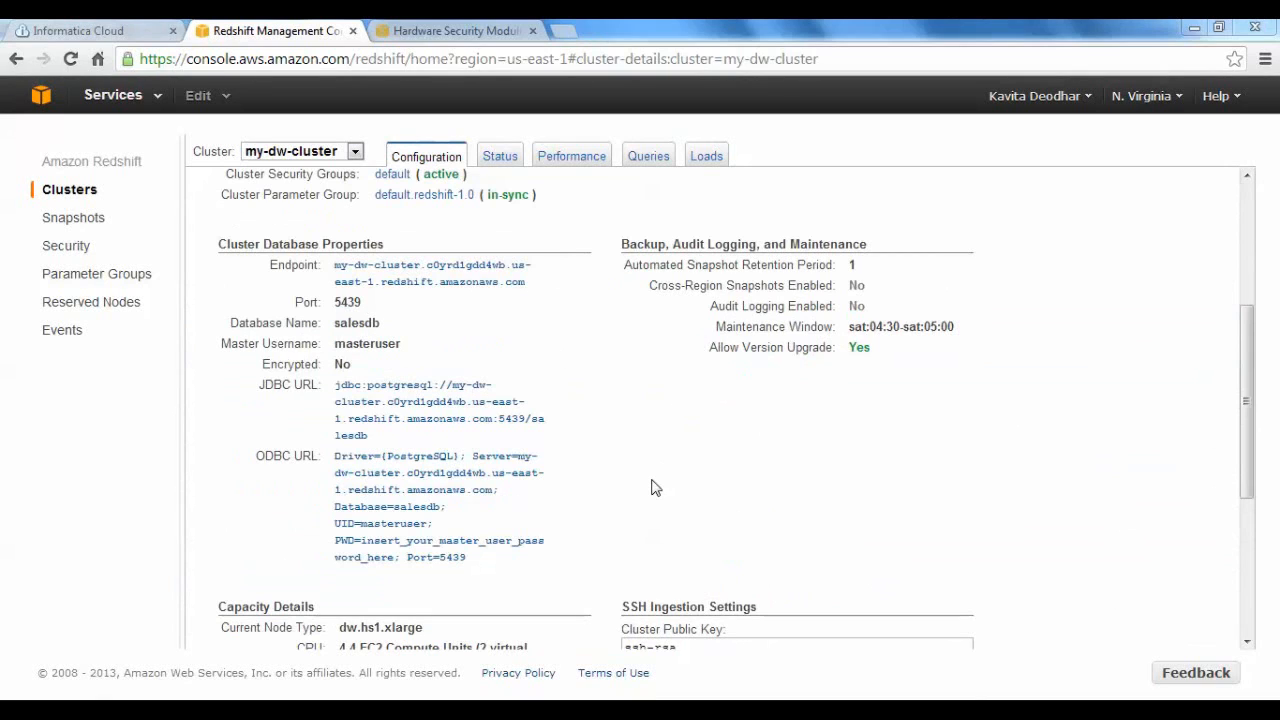
Switch to SQL Workbench/J, dismiss the connection profile dialog and open it again for a new connection.
mouse_move(606, 710)
left_click(578, 638)
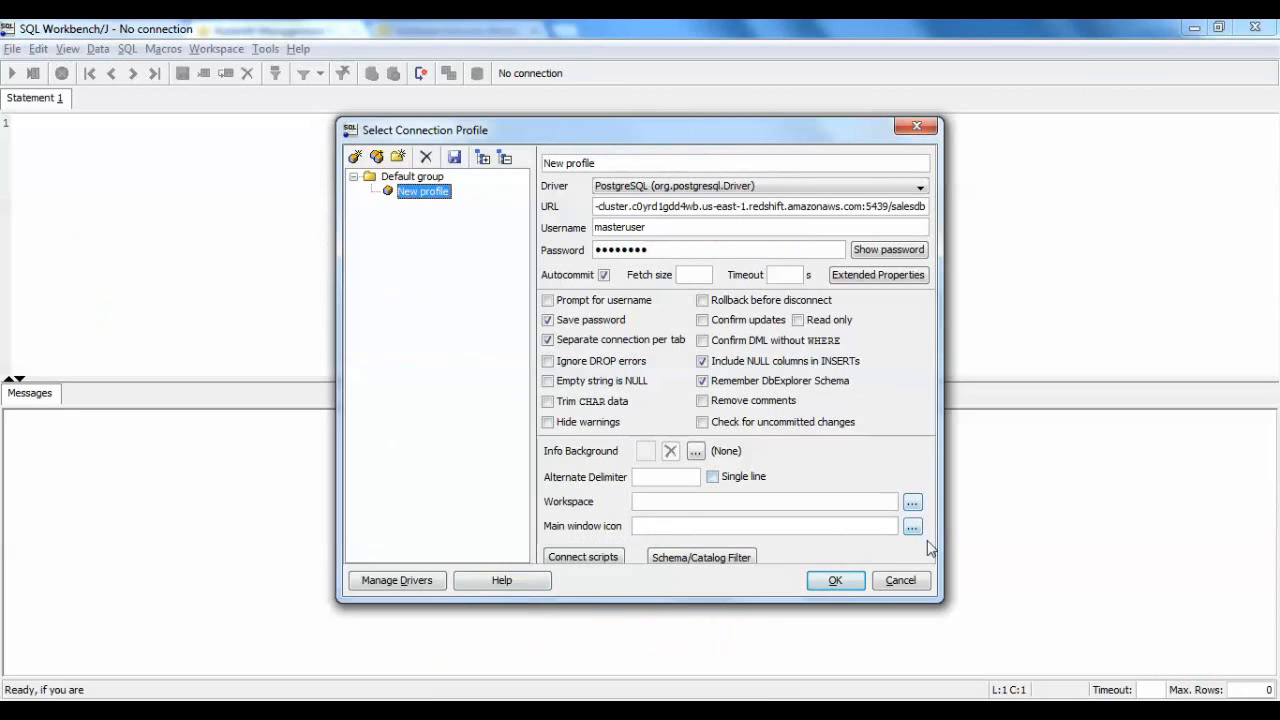
left_click(912, 580)
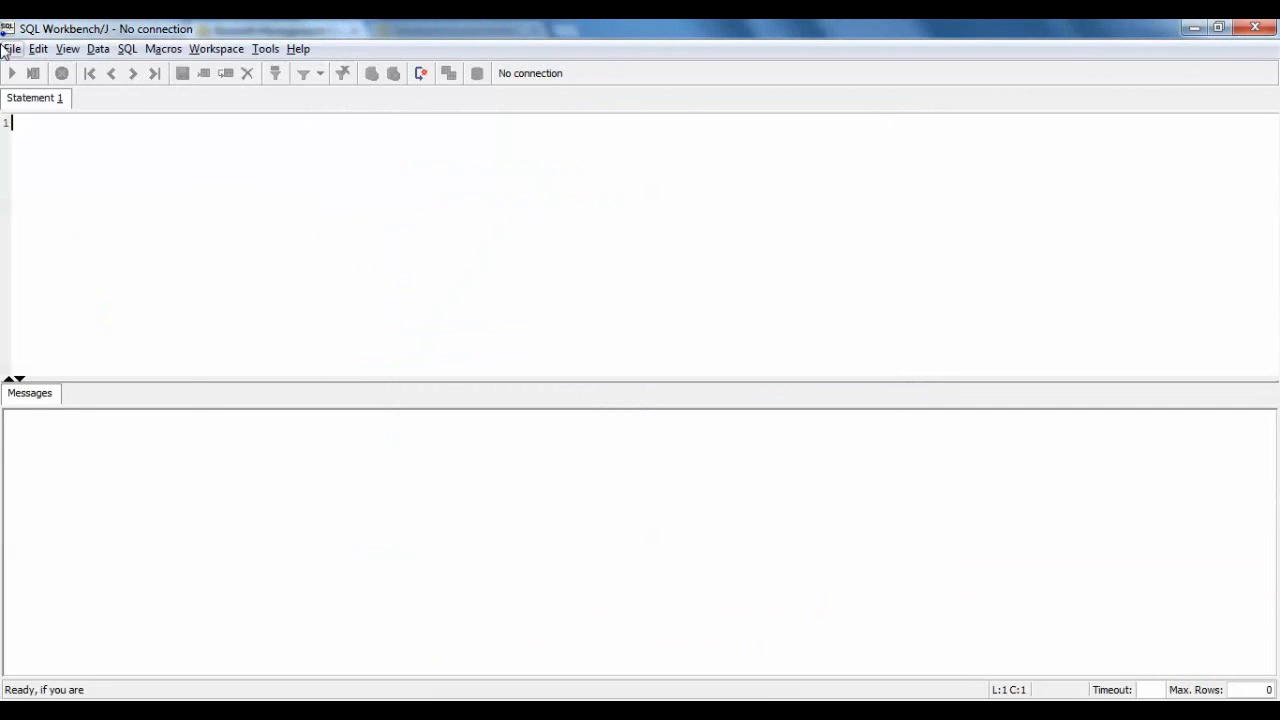
left_click(12, 48)
left_click(29, 74)
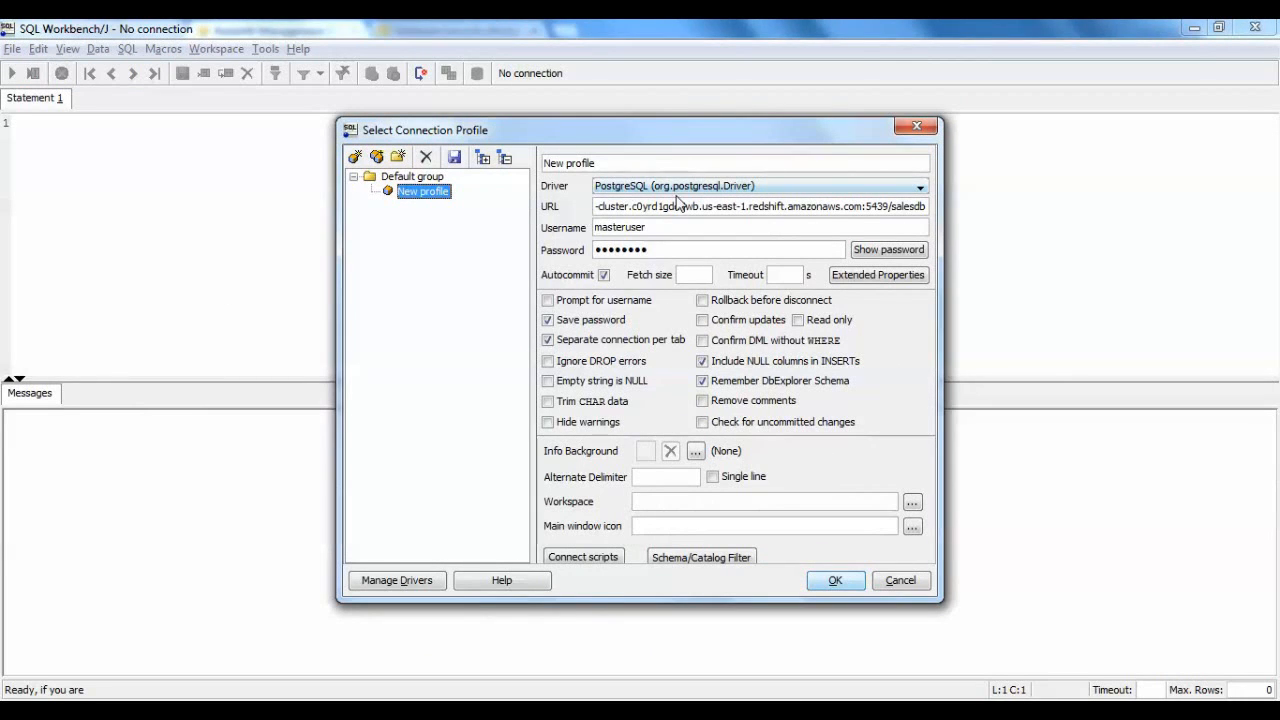
Rename the connection profile as SALESDBCONN and select PostgreSQL (org.postgresql.Driver) as its driver.
triple_click(868, 156)
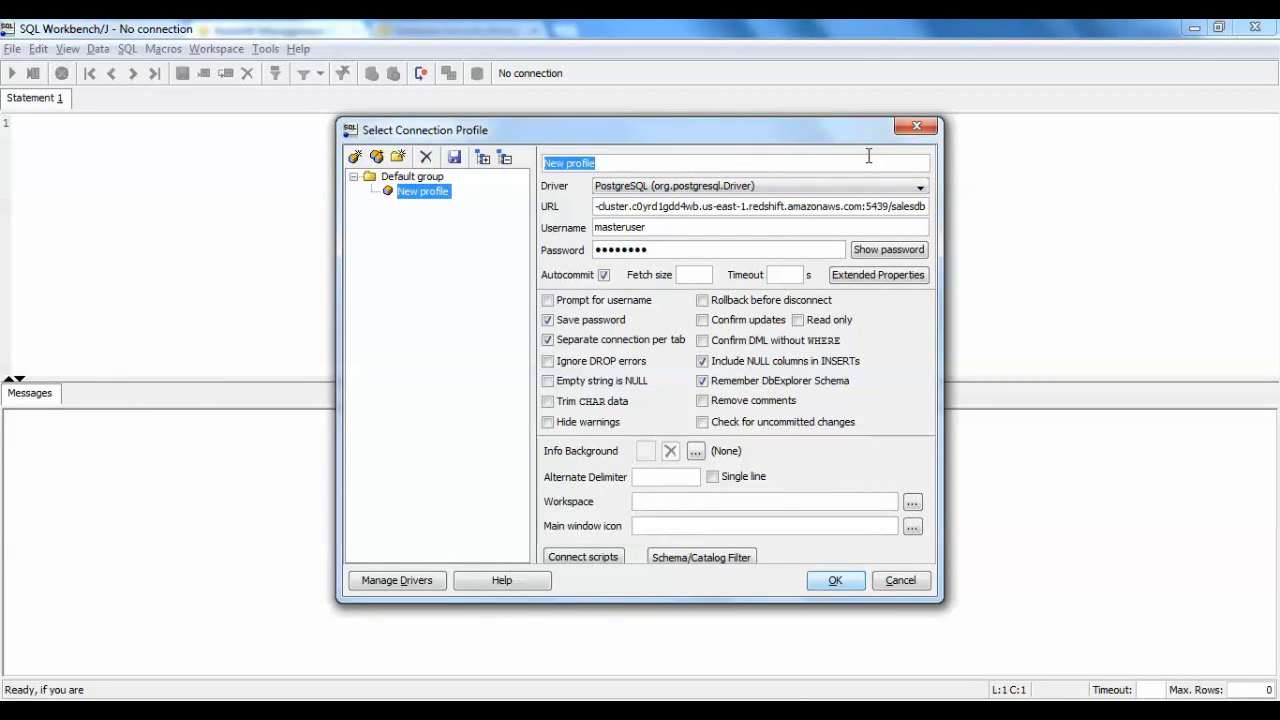
type("SQ")
key("BackSpace")
key("BackSpace")
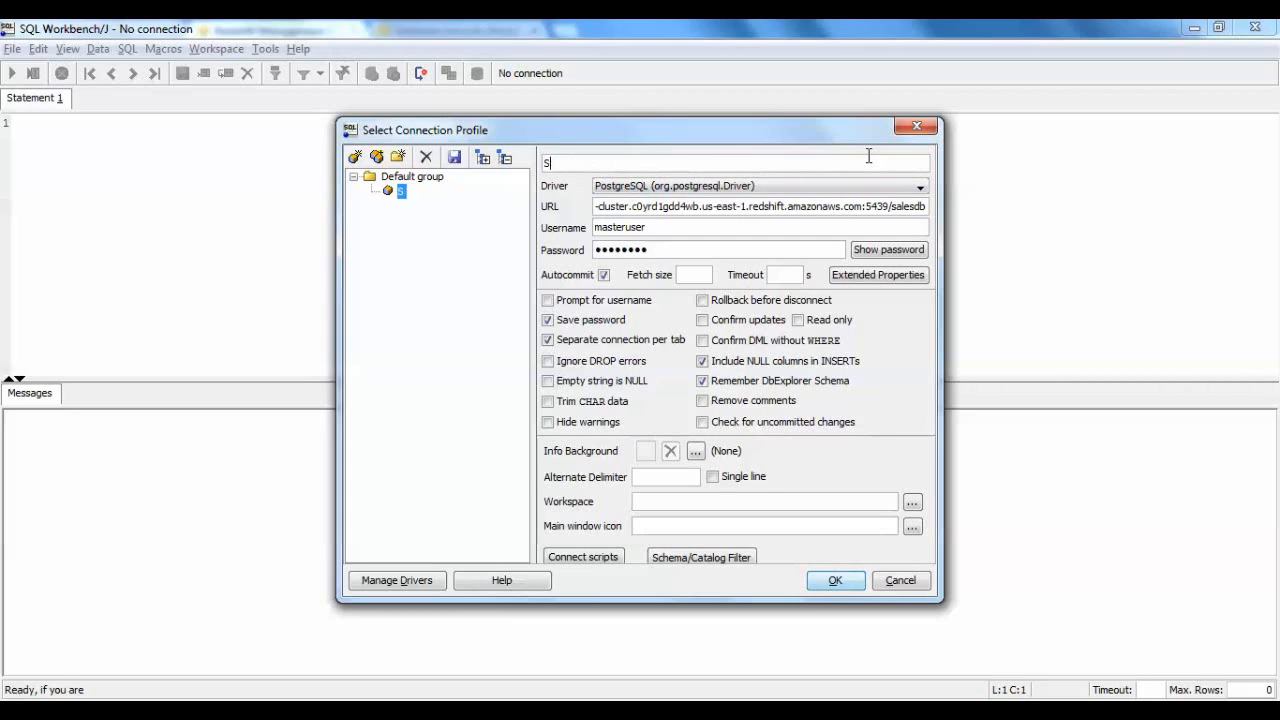
type("SALESDBCONN")
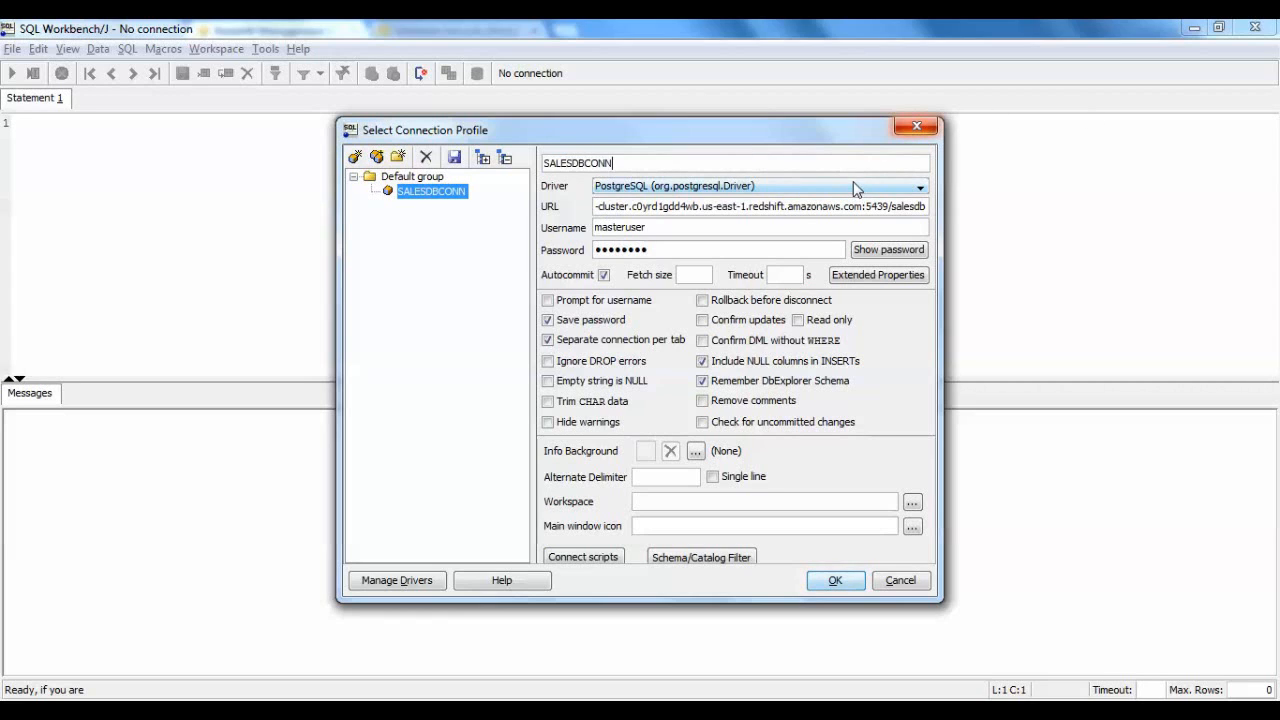
left_click(921, 190)
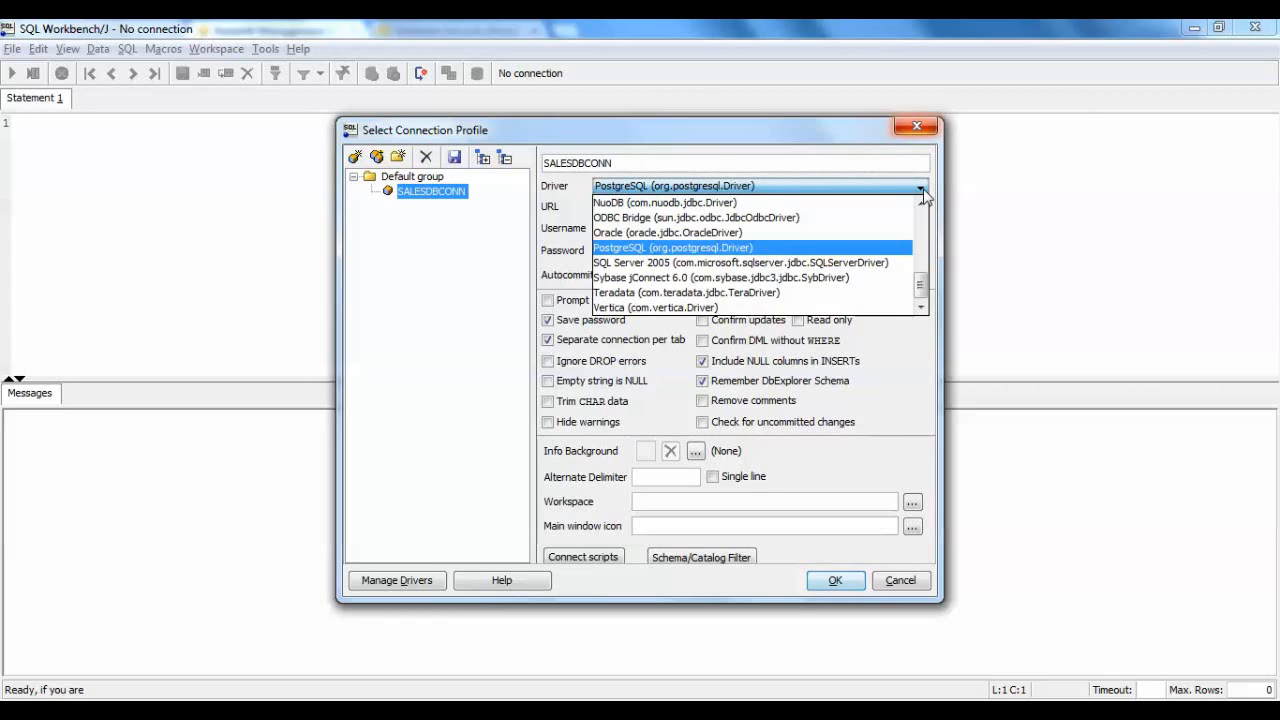
left_click(835, 247)
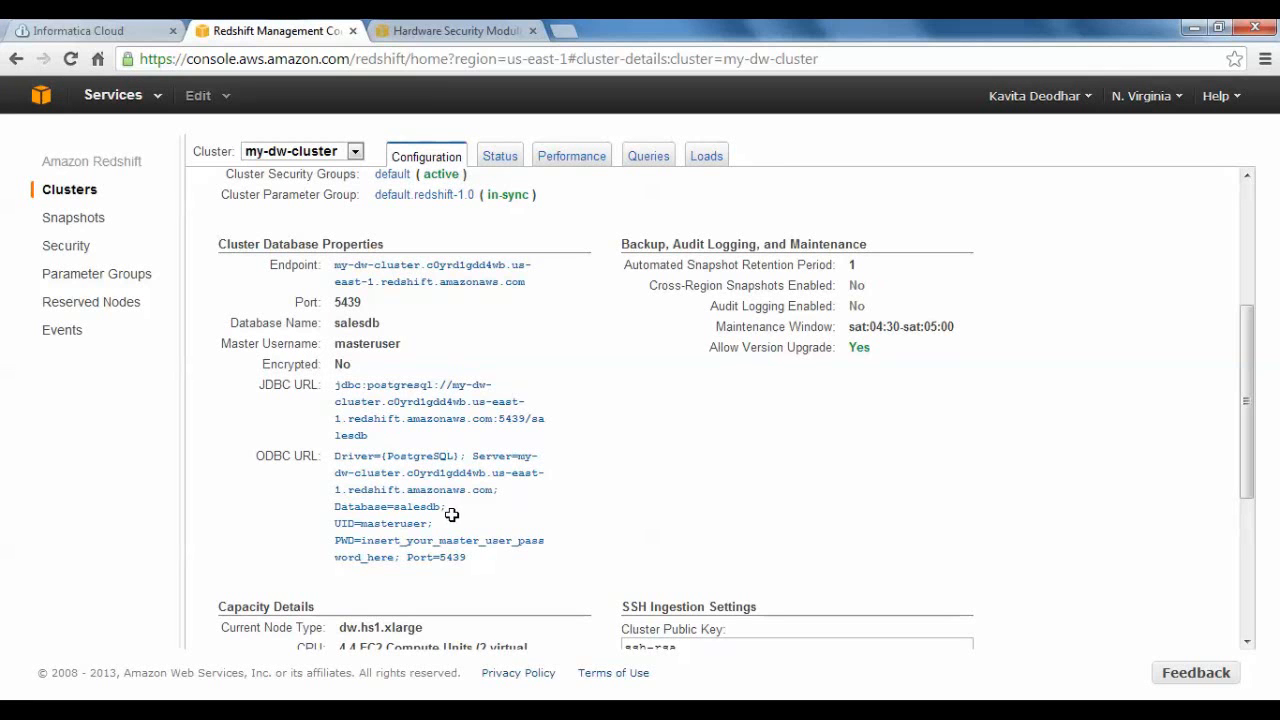
Copy the JDBC URL of my-dw-cluster from the Redshift console into the SALESDBCONN profile's URL, check it through to salesdb and connect.
left_click(387, 414)
key("ctrl+c")
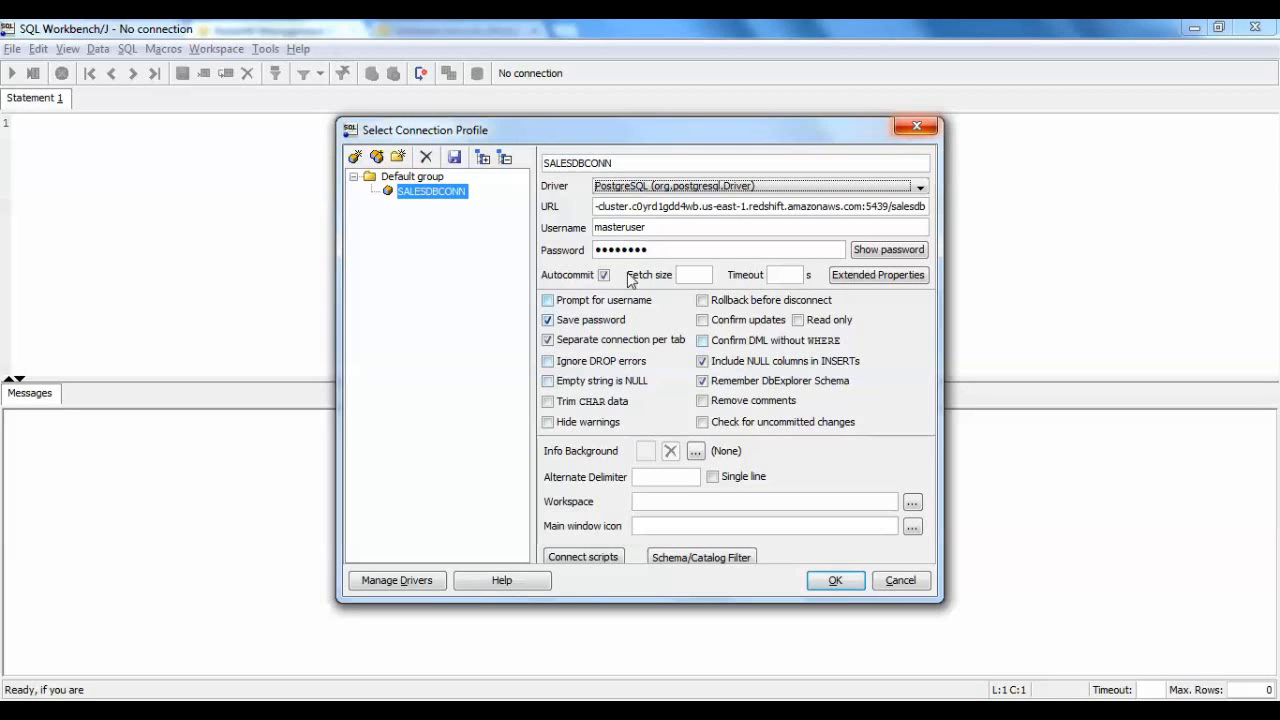
triple_click(596, 207)
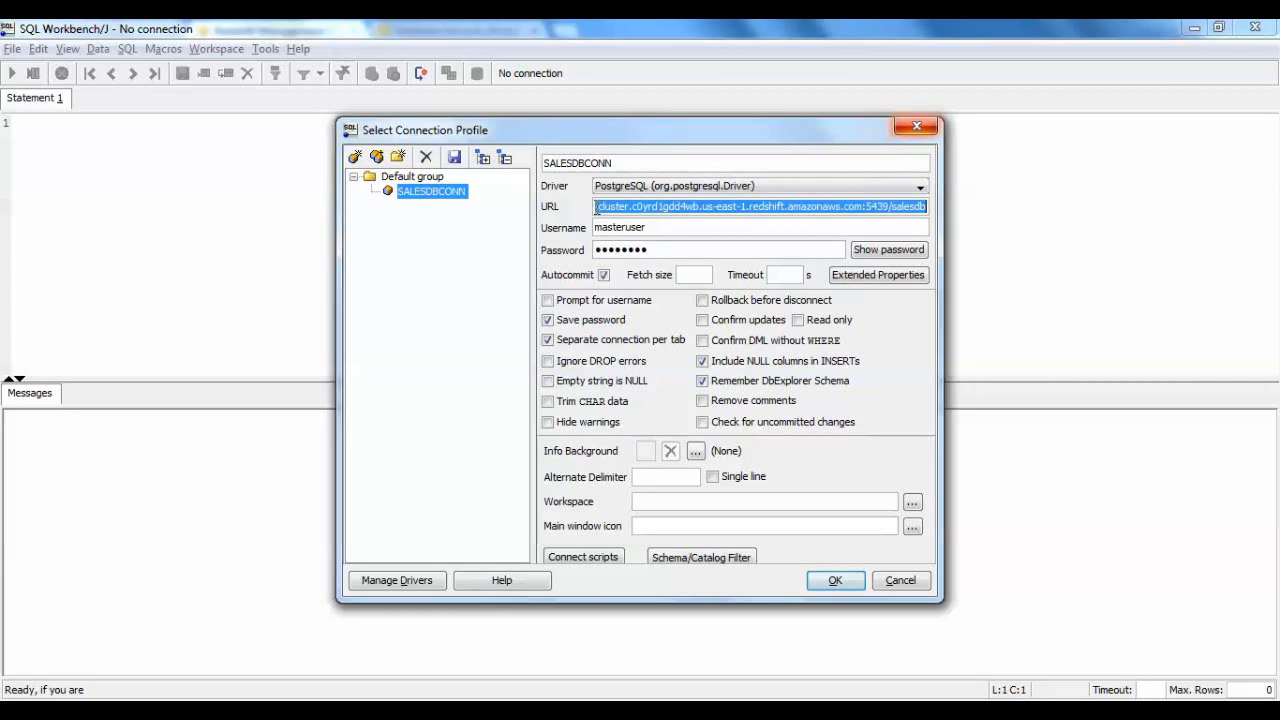
key("ctrl+v")
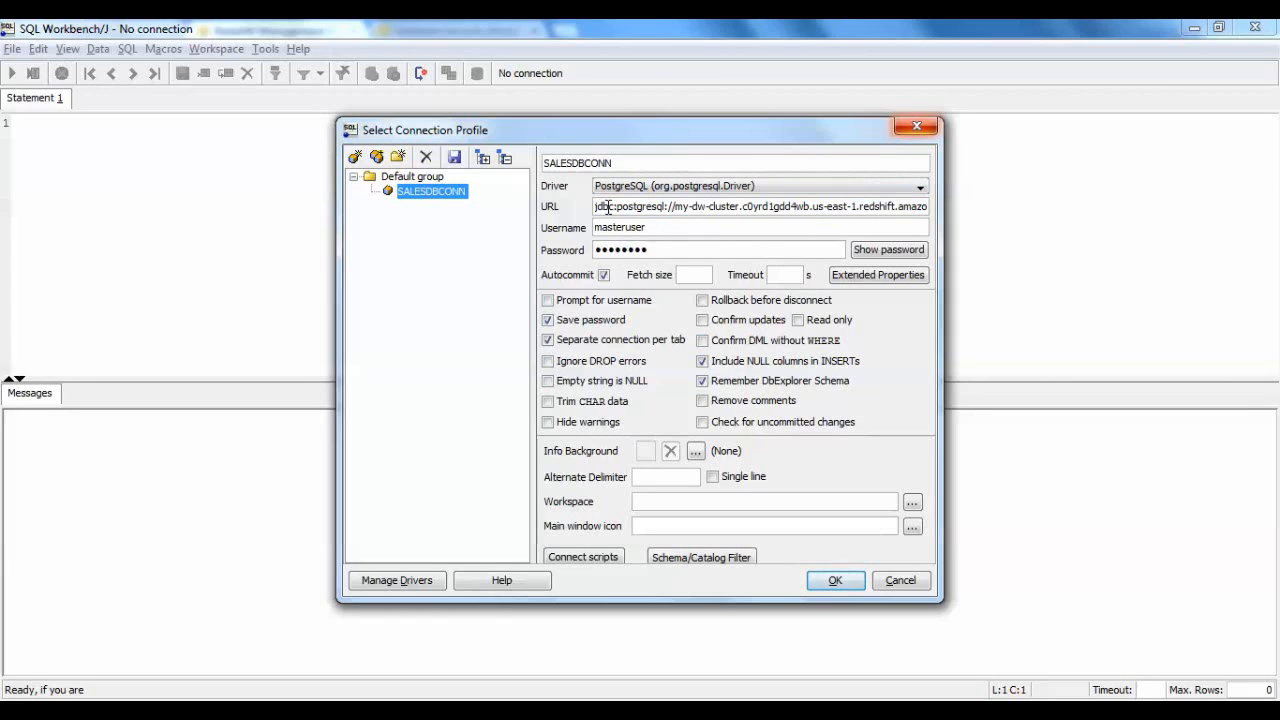
key("Right")
key("Right")
key("Right")
key("Right")
key("Right")
key("Right")
key("Right")
key("Right")
key("Right")
key("Right")
key("Right")
key("Right")
key("Right")
key("Right")
key("Right")
key("Right")
key("Right")
key("Right")
key("Right")
key("Right")
key("Right")
key("Right")
key("Right")
key("Right")
key("Right")
key("Right")
key("Right")
key("Right")
key("Right")
key("Right")
key("Right")
key("Right")
key("Right")
key("Right")
key("Right")
key("Right")
key("Right")
key("Right")
key("Right")
key("Right")
key("Right")
key("Right")
key("Right")
key("Right")
key("Right")
key("Right")
key("Right")
key("Right")
key("Right")
key("Right")
key("Right")
key("Right")
key("Right")
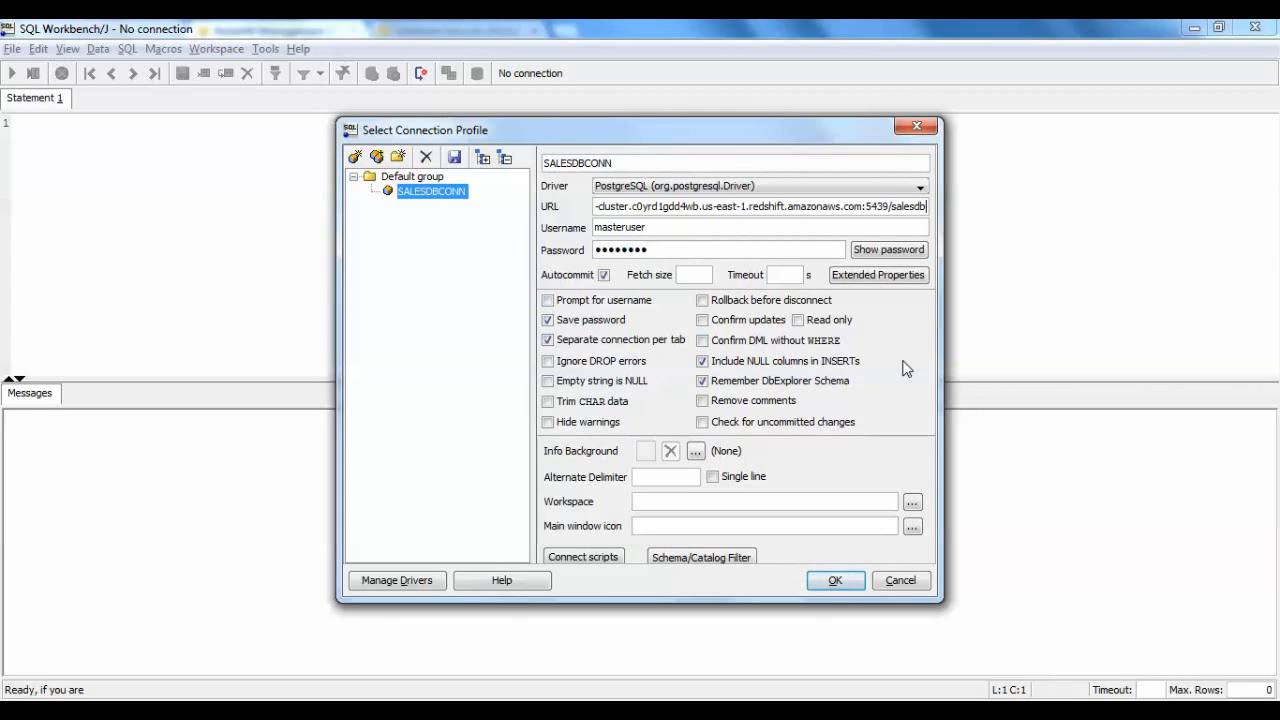
left_click(845, 580)
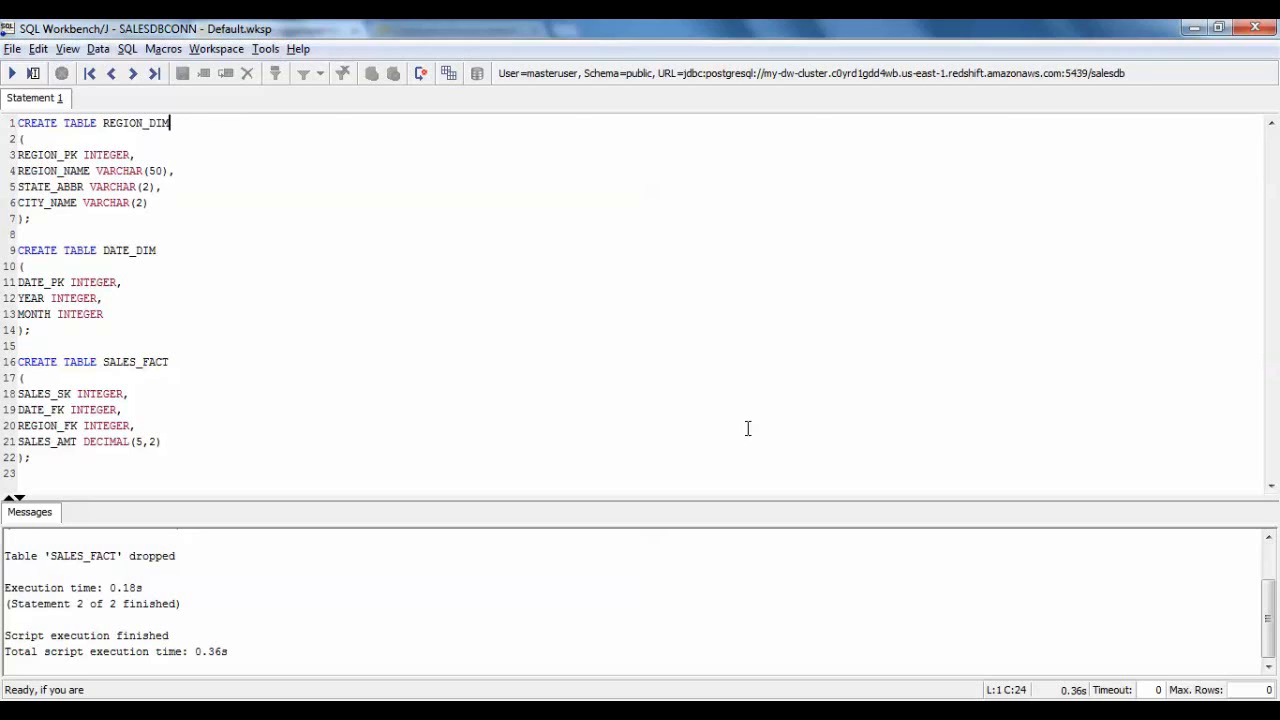
Run the three CREATE TABLE statements for REGION_DIM, DATE_DIM and SALES_FACT, then clear the text selection.
left_click_drag(54, 457, 8, 122)
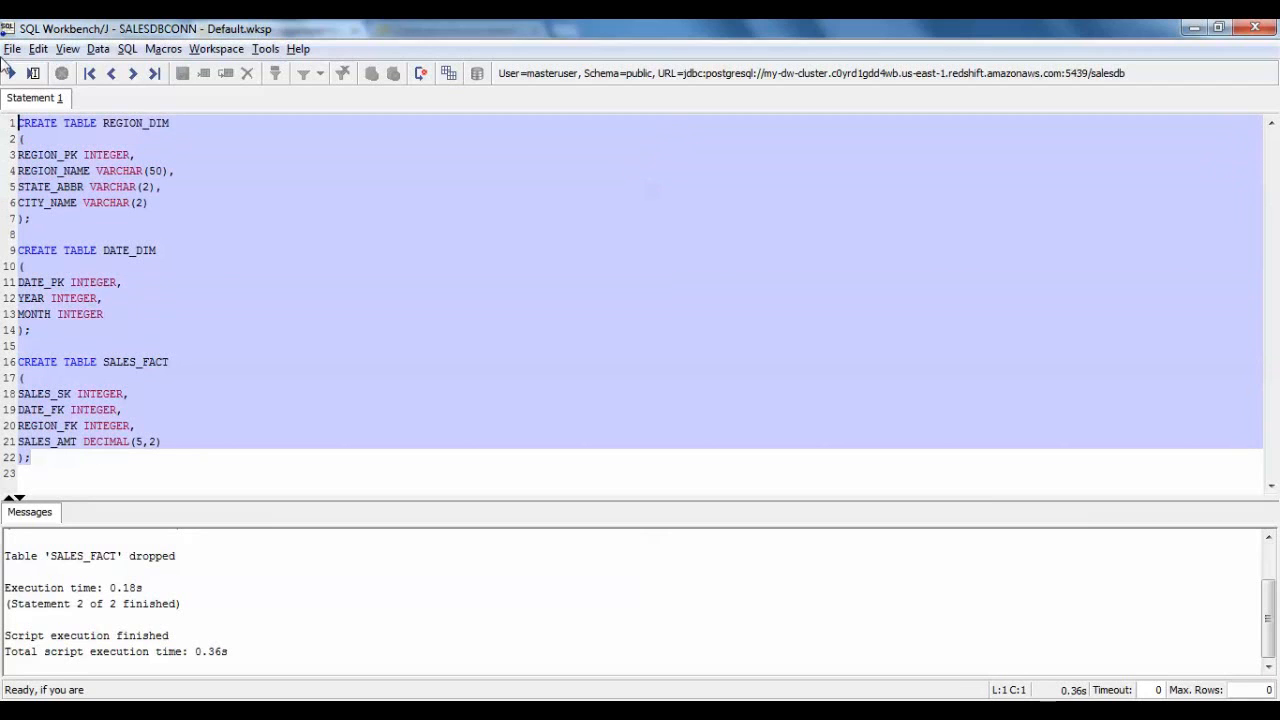
left_click(11, 73)
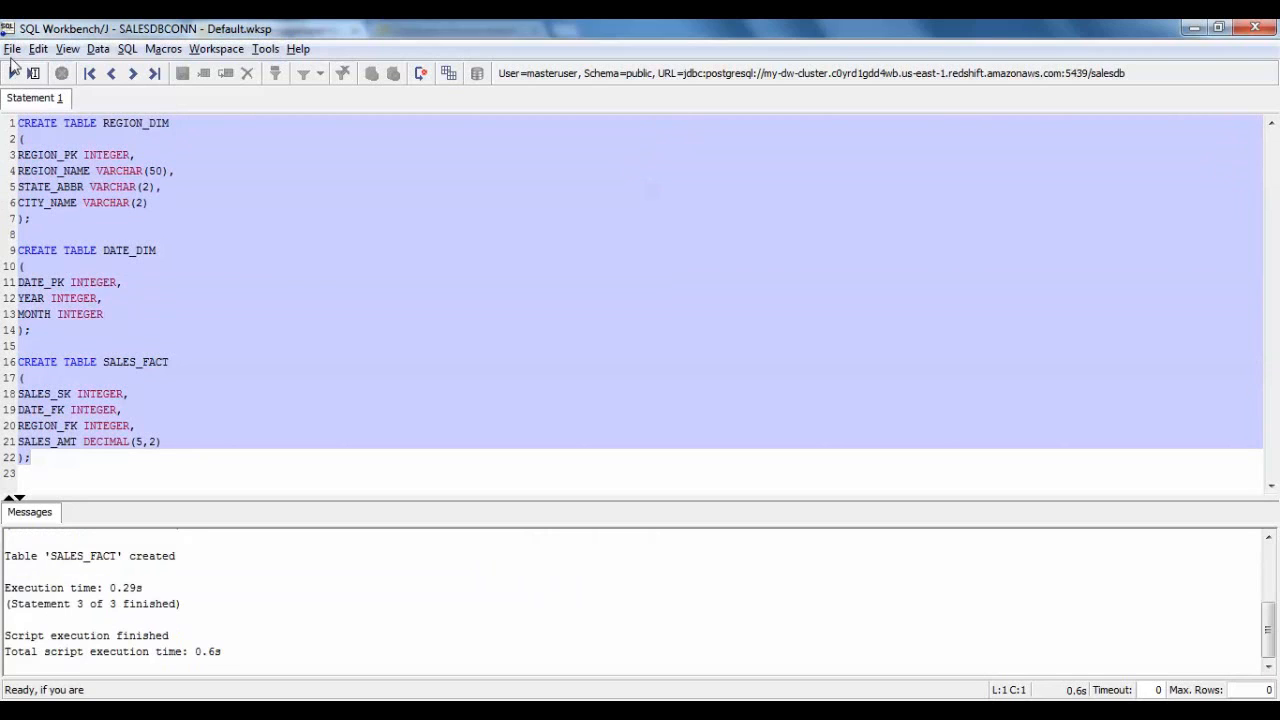
left_click(325, 323)
left_click(378, 393)
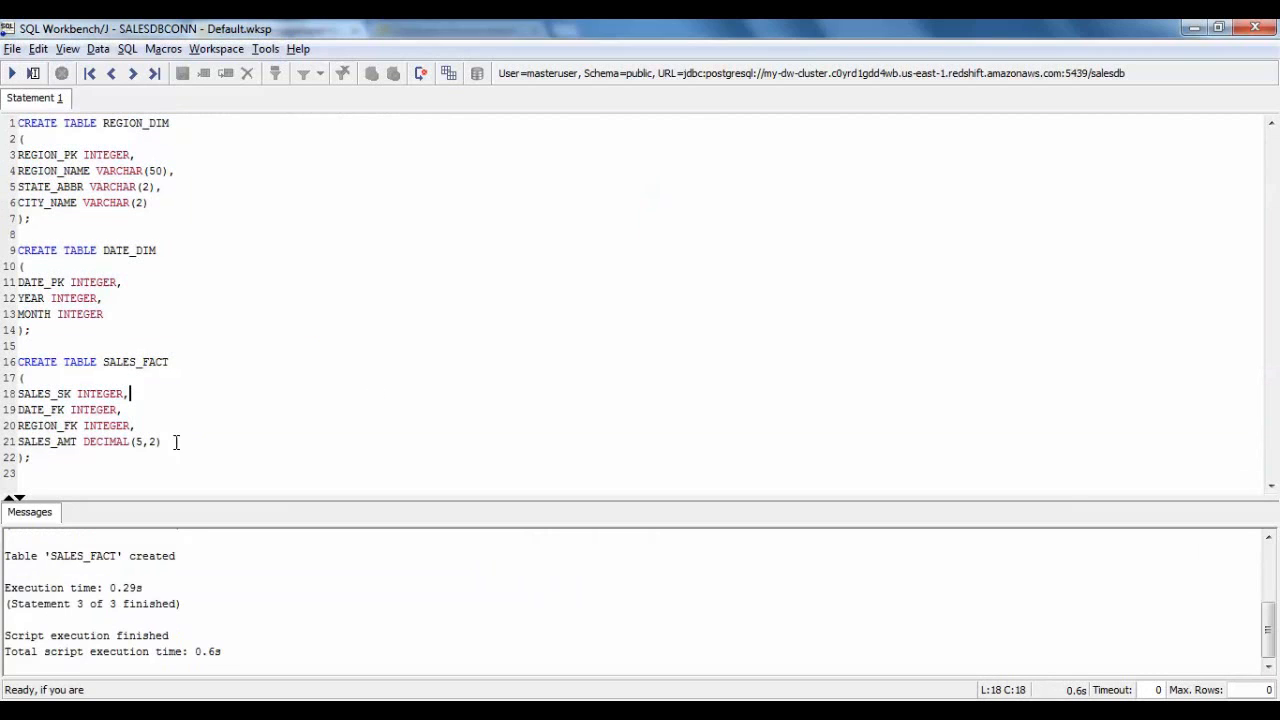
Start a Select statement below the SALES_FACT table definition, leaving blank space after it.
left_click(66, 461)
key("Return")
key("Return")
type("Select")
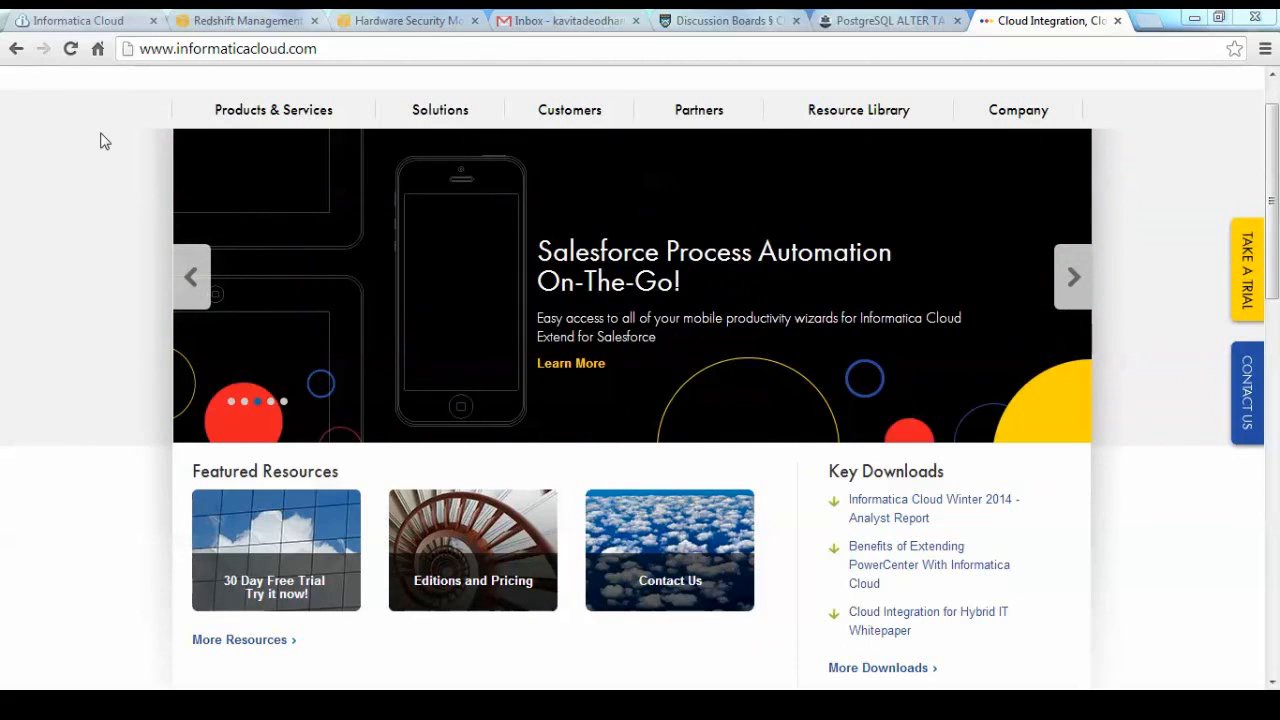
Switch to Informatica Cloud in the browser and view the organization's secure agents and the available connectors, including AmazonRedshift.
left_click(68, 22)
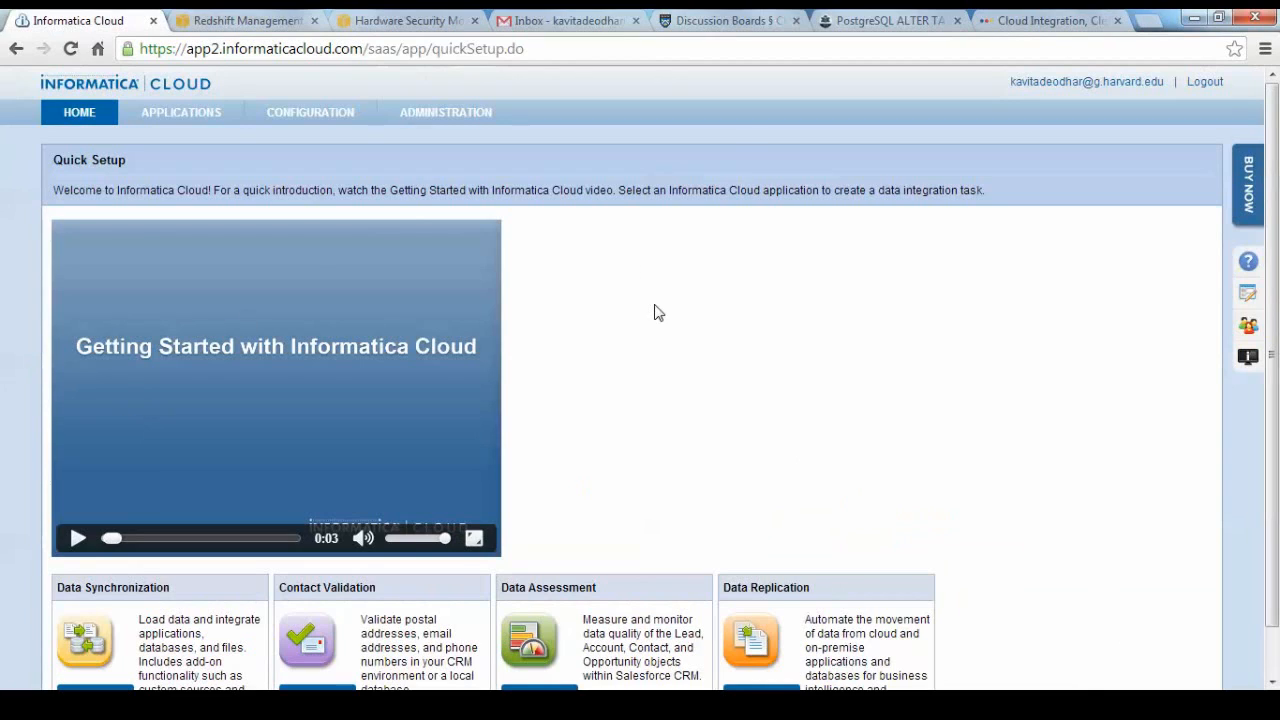
left_click(307, 138)
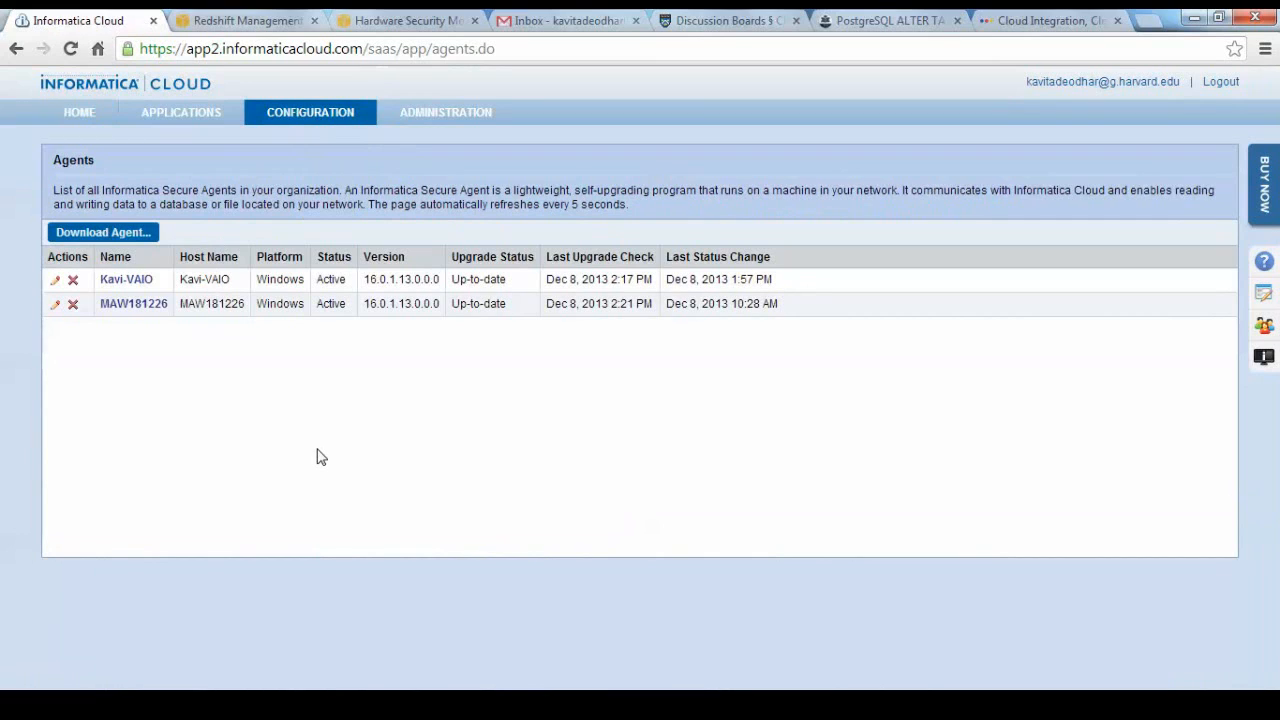
mouse_move(192, 117)
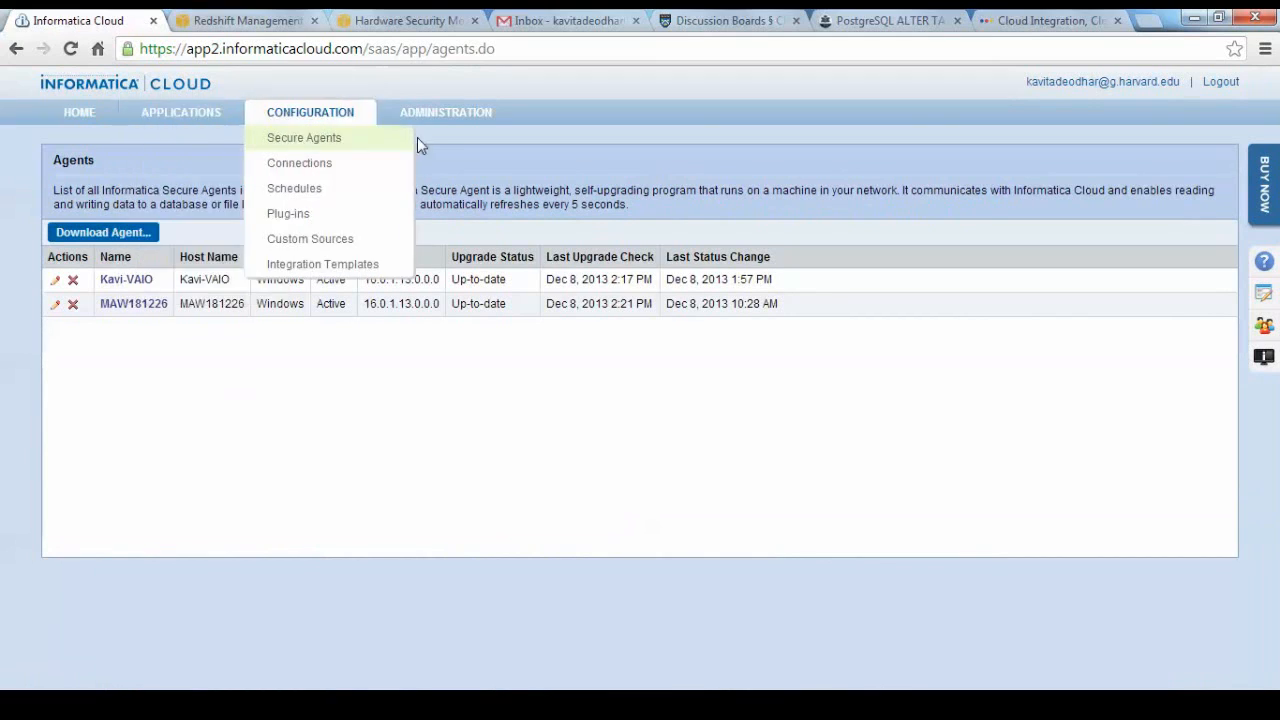
mouse_move(441, 127)
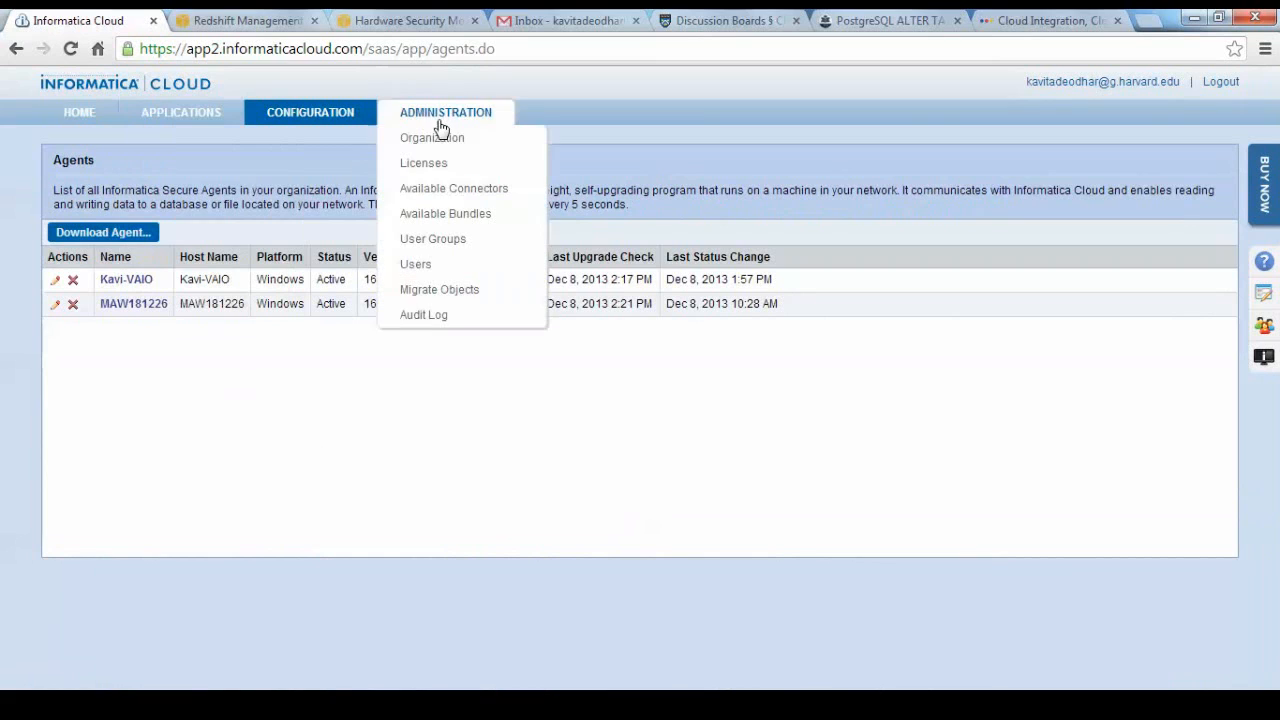
left_click(436, 191)
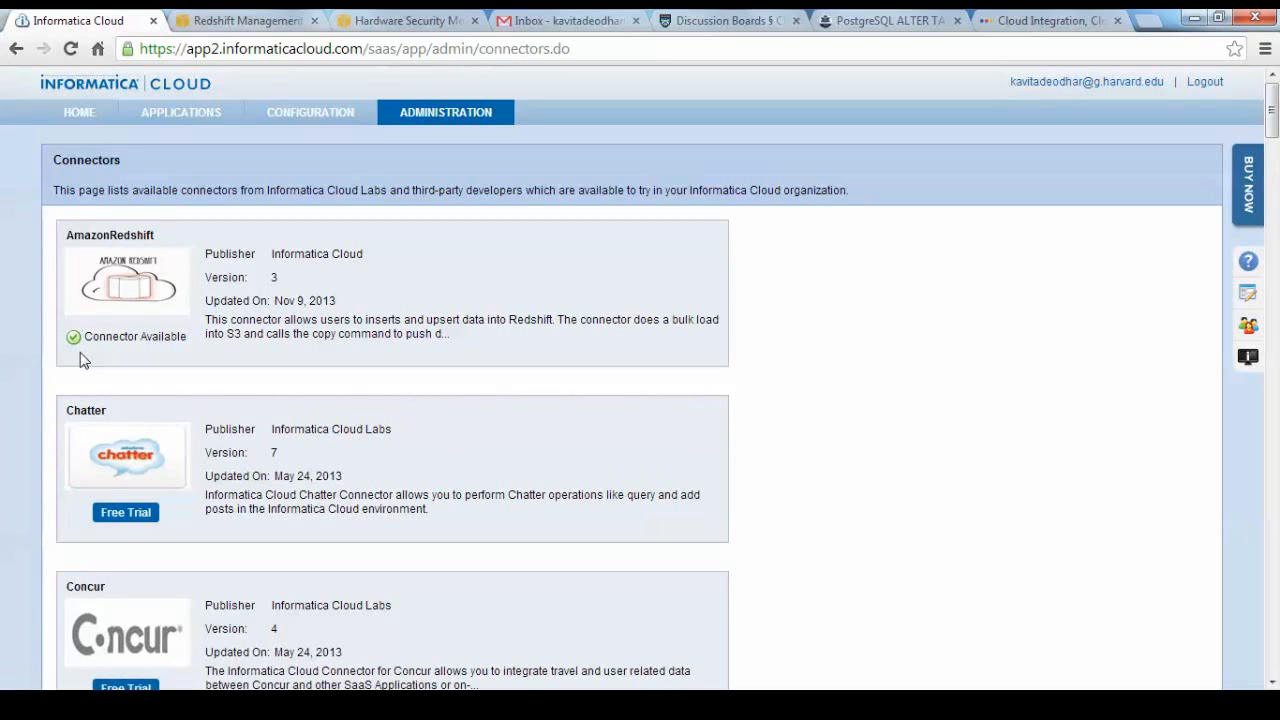
Open the redshift connection for editing from the organization's connections and choose AmazonRedshift (Informatica Cloud) as its type.
mouse_move(342, 124)
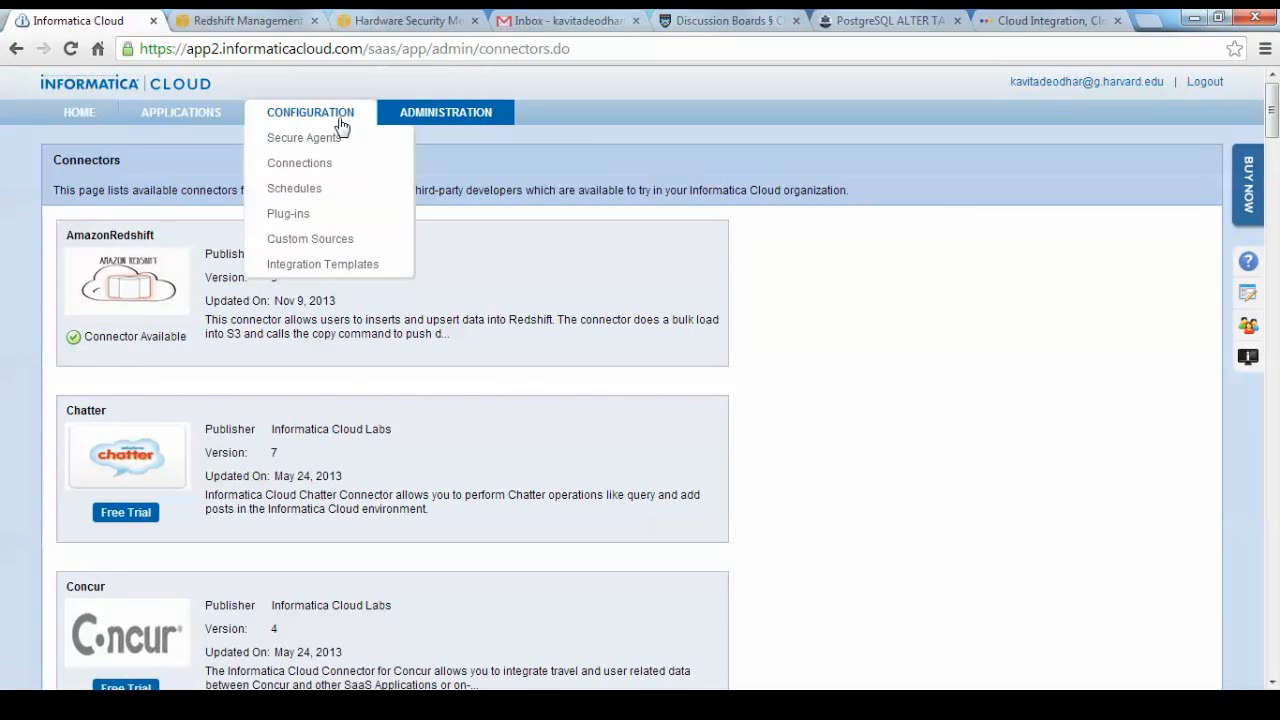
left_click(331, 167)
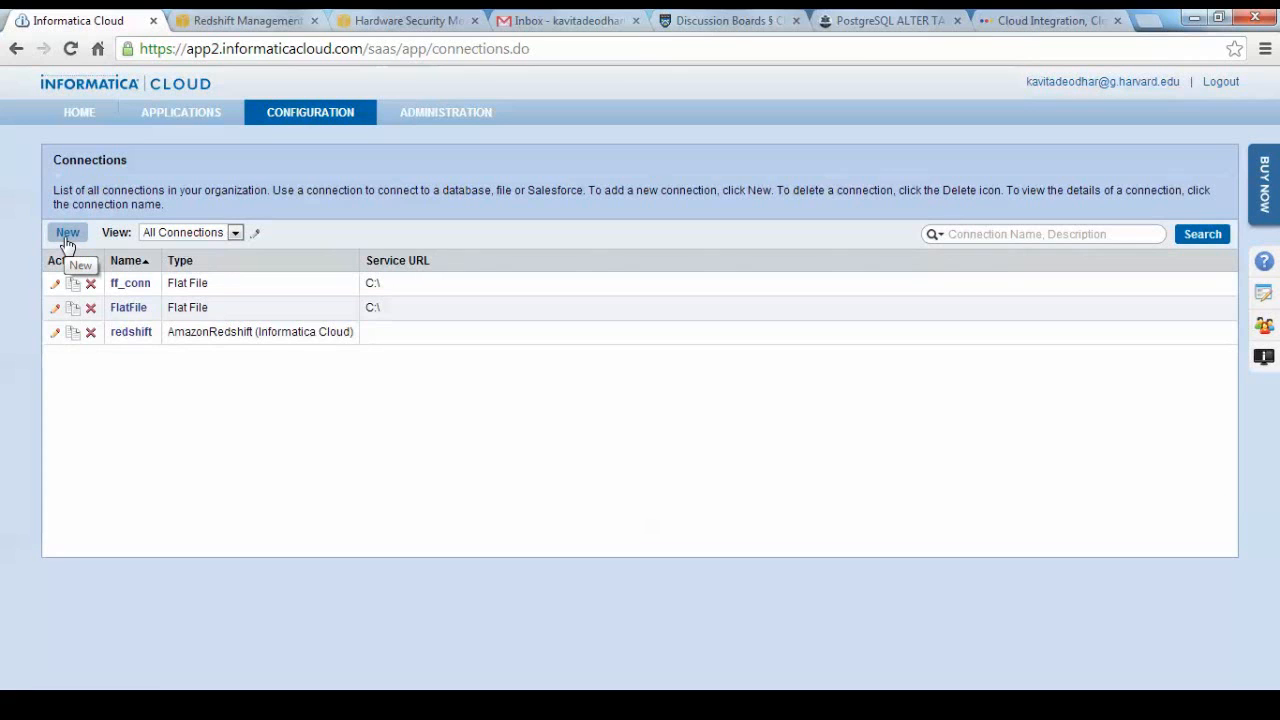
left_click(54, 334)
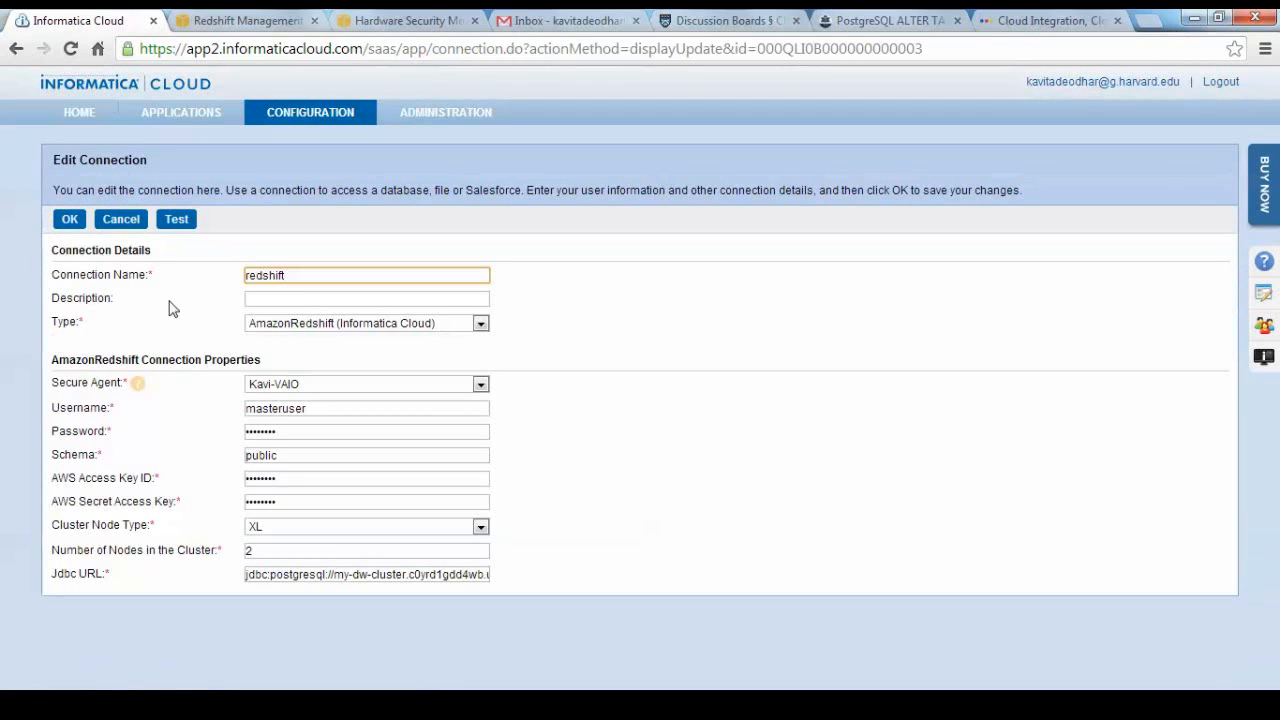
left_click(773, 337)
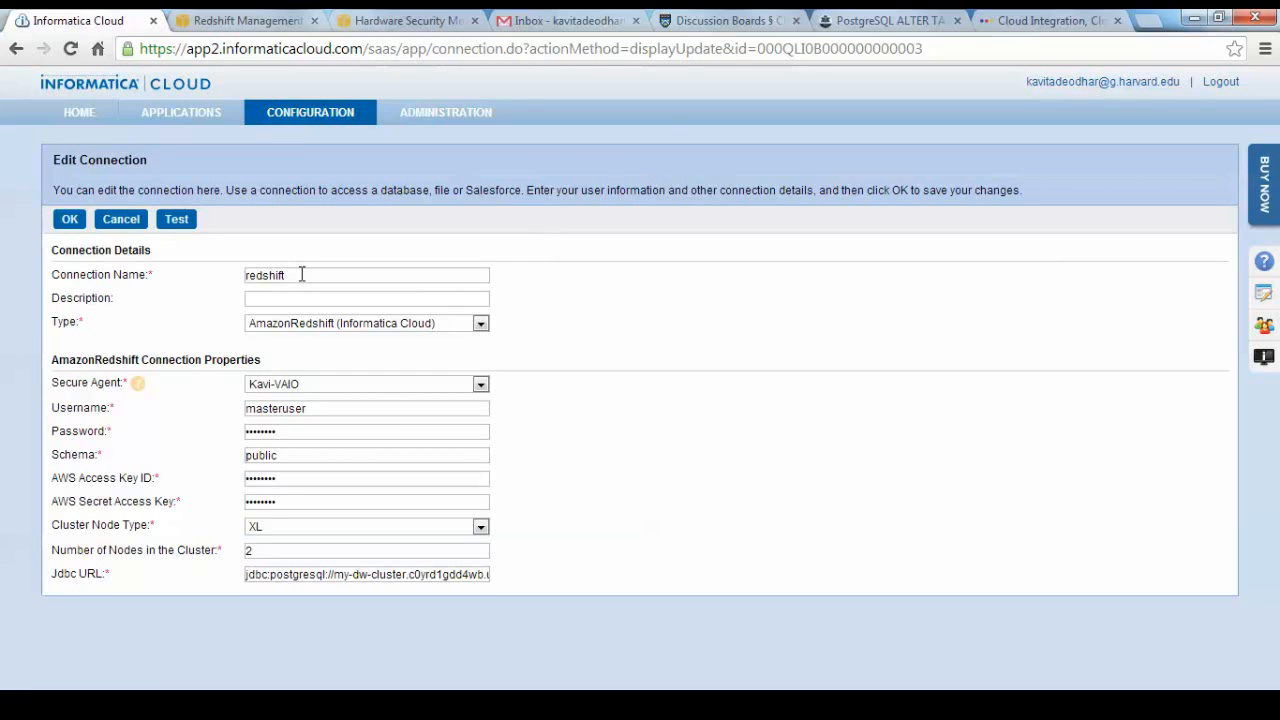
left_click(480, 323)
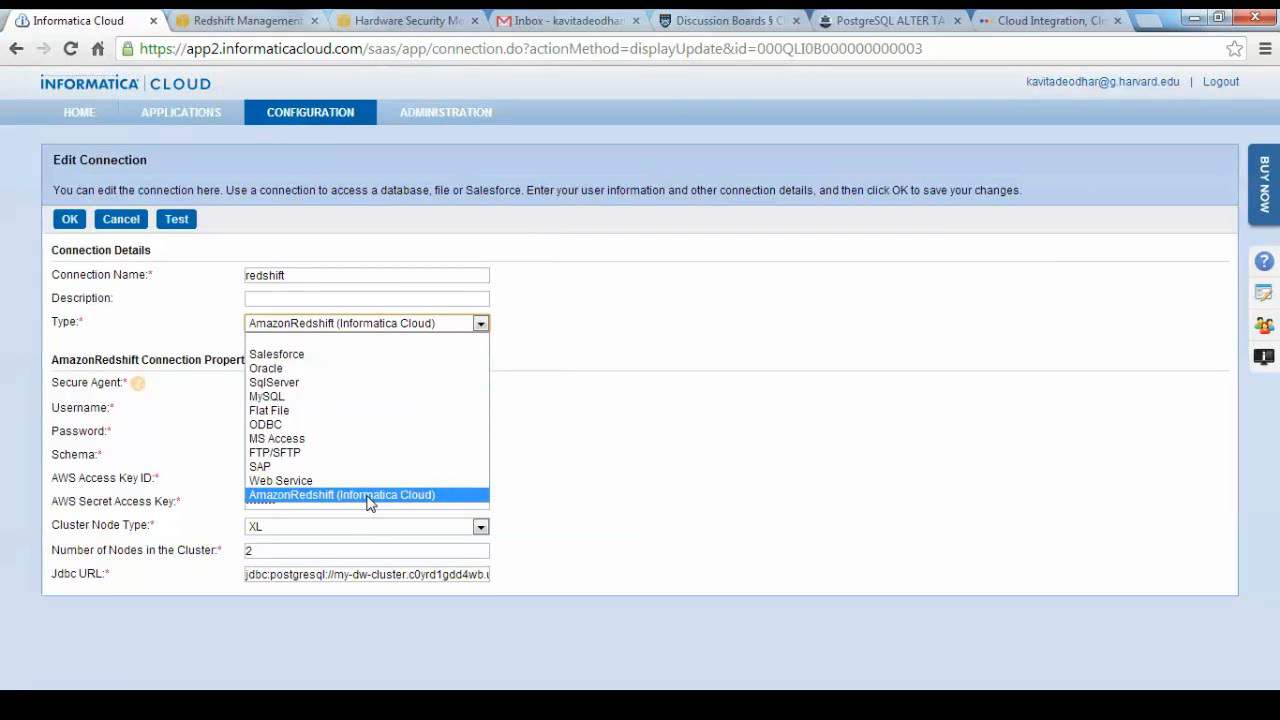
left_click(367, 500)
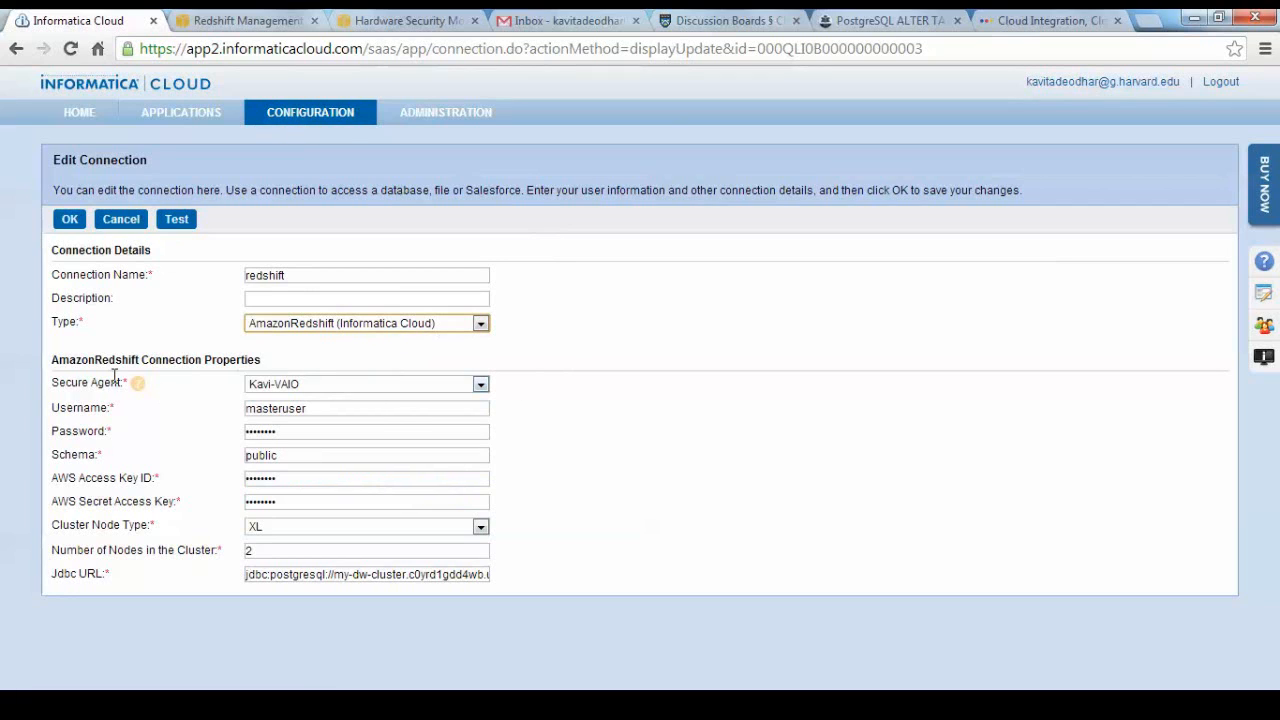
Review the connection's secure agent and cluster node type options, comparing the node settings with my-dw-cluster's properties in the Redshift console.
left_click(482, 386)
left_click(484, 388)
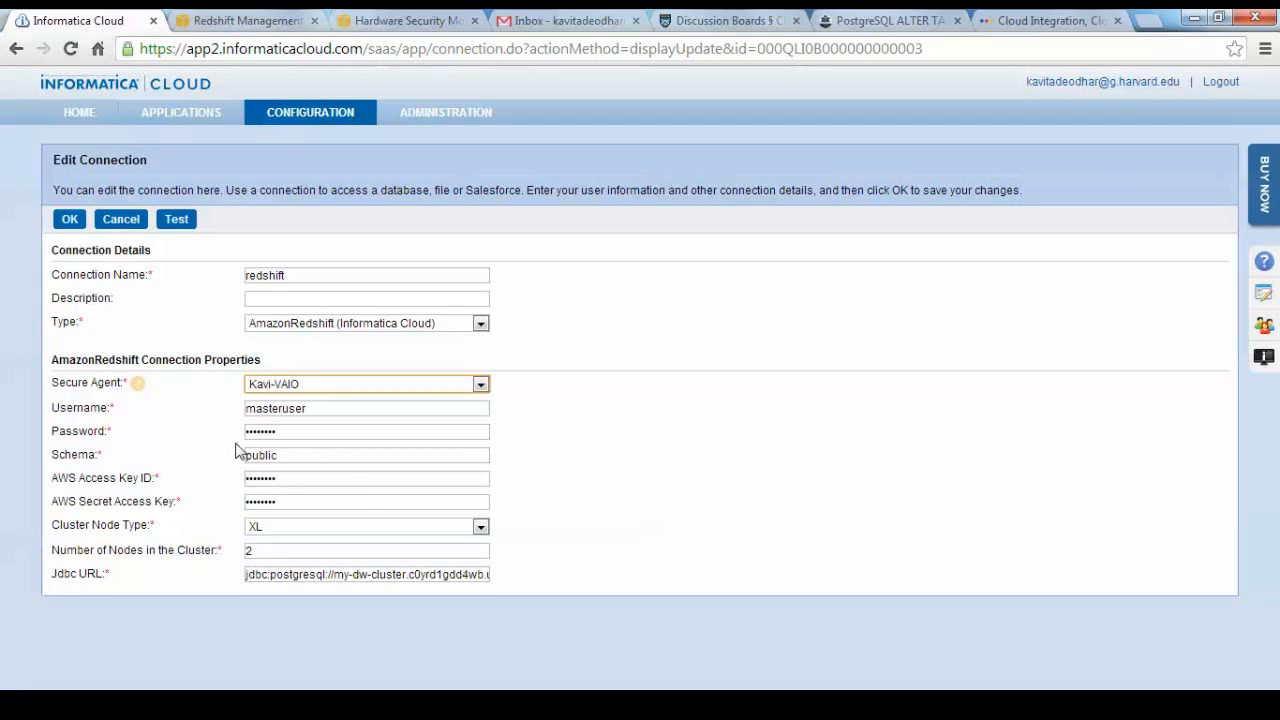
left_click(480, 531)
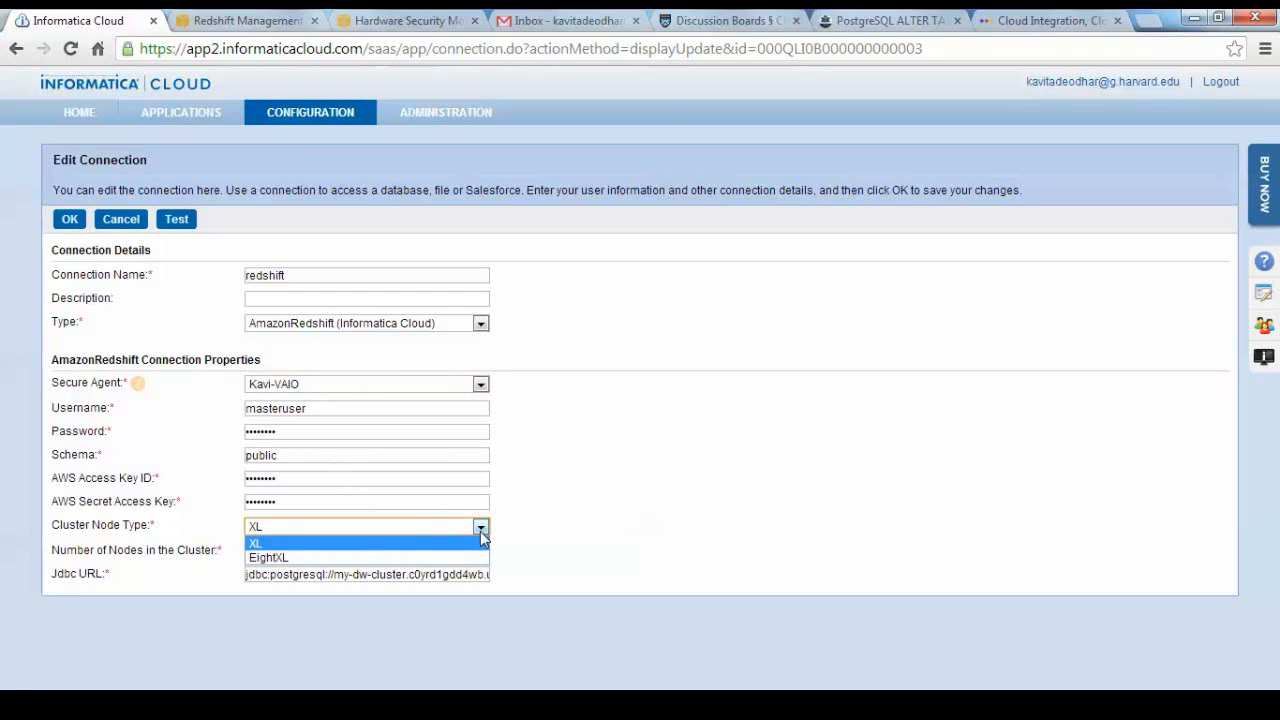
left_click(480, 531)
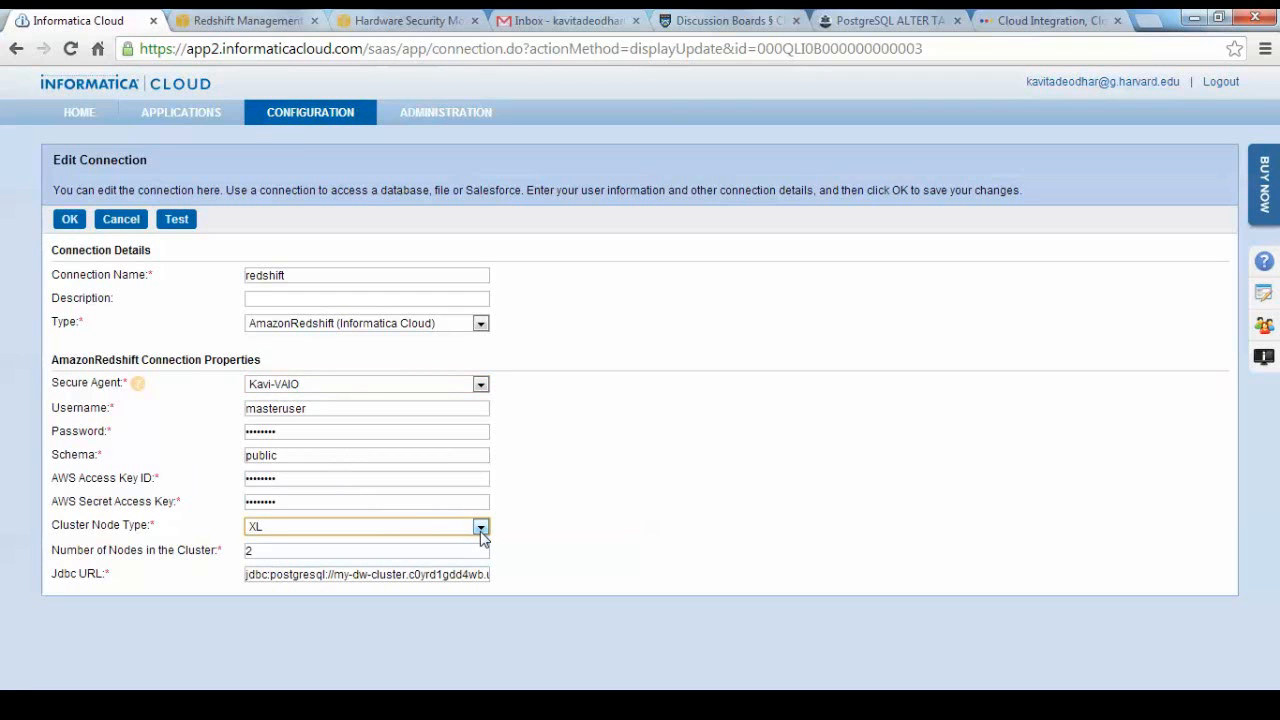
left_click(296, 19)
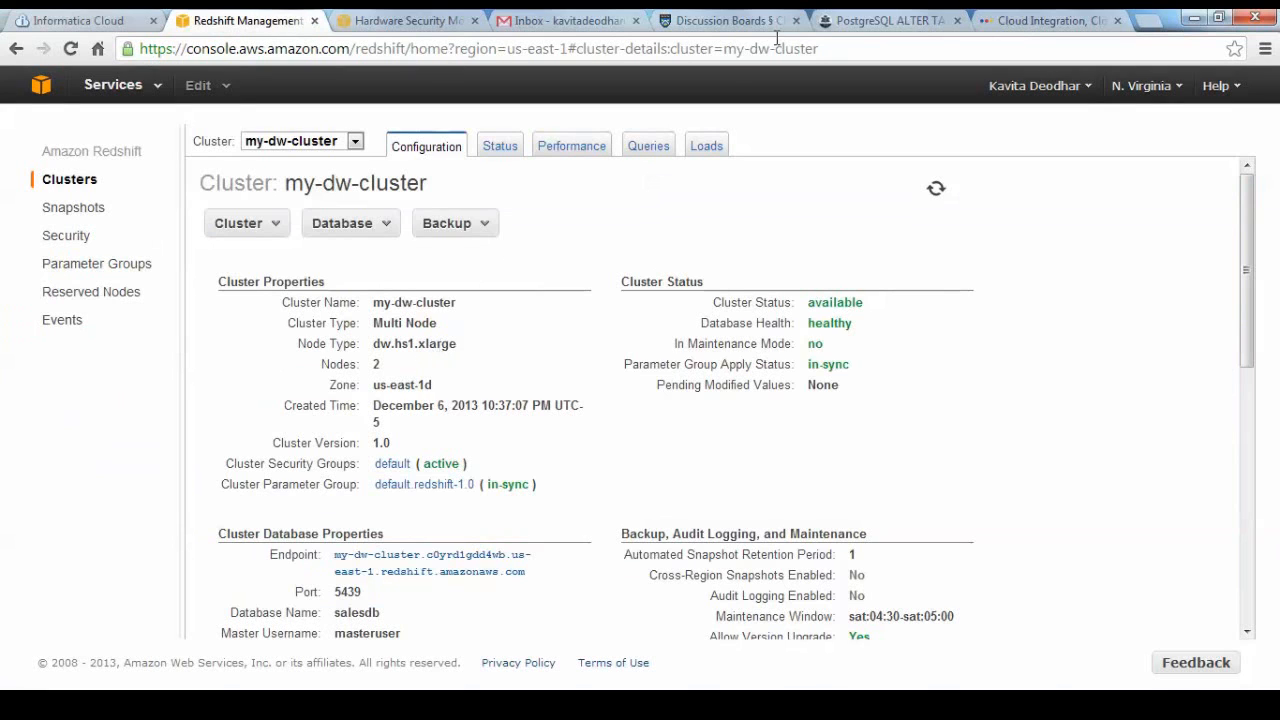
left_click(93, 26)
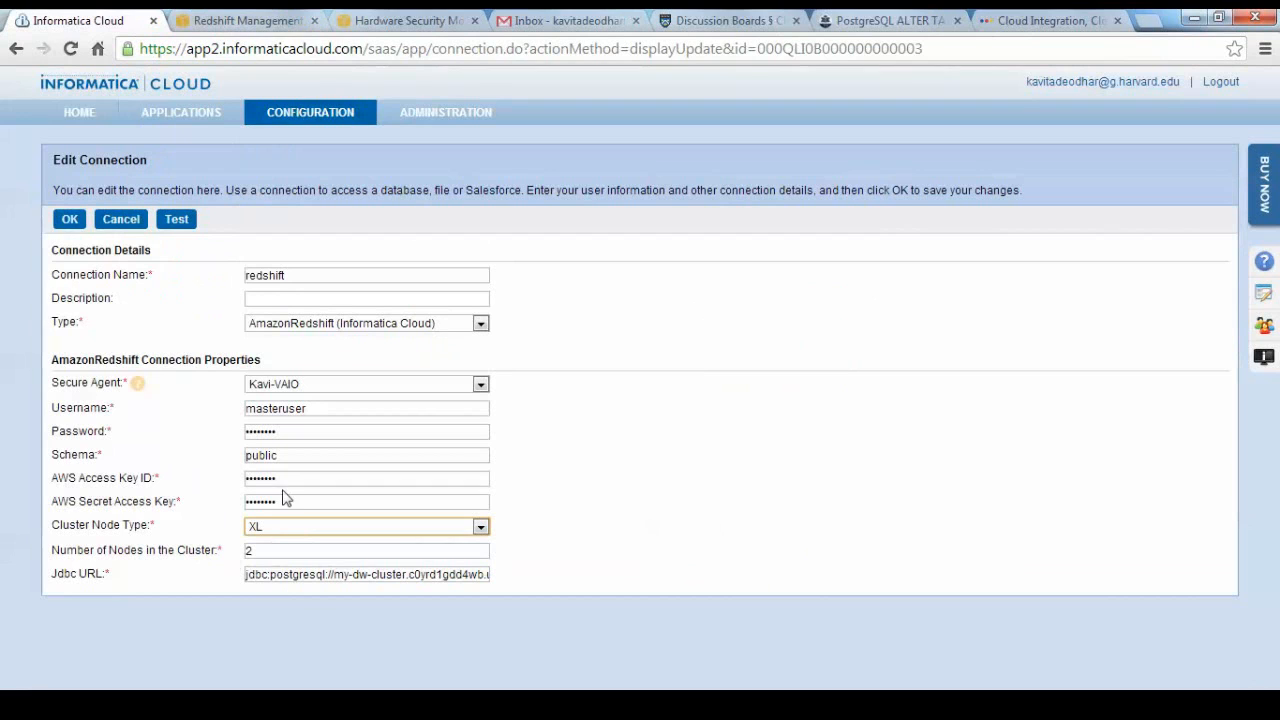
left_click(265, 24)
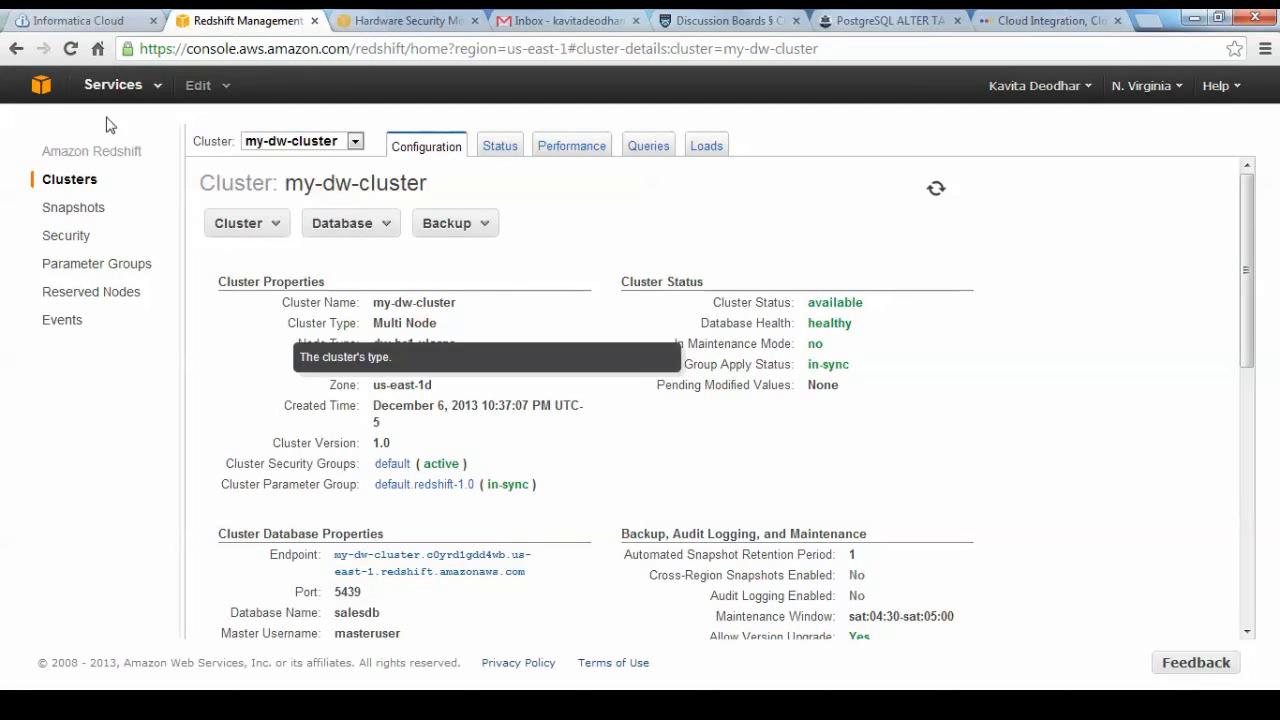
left_click(75, 22)
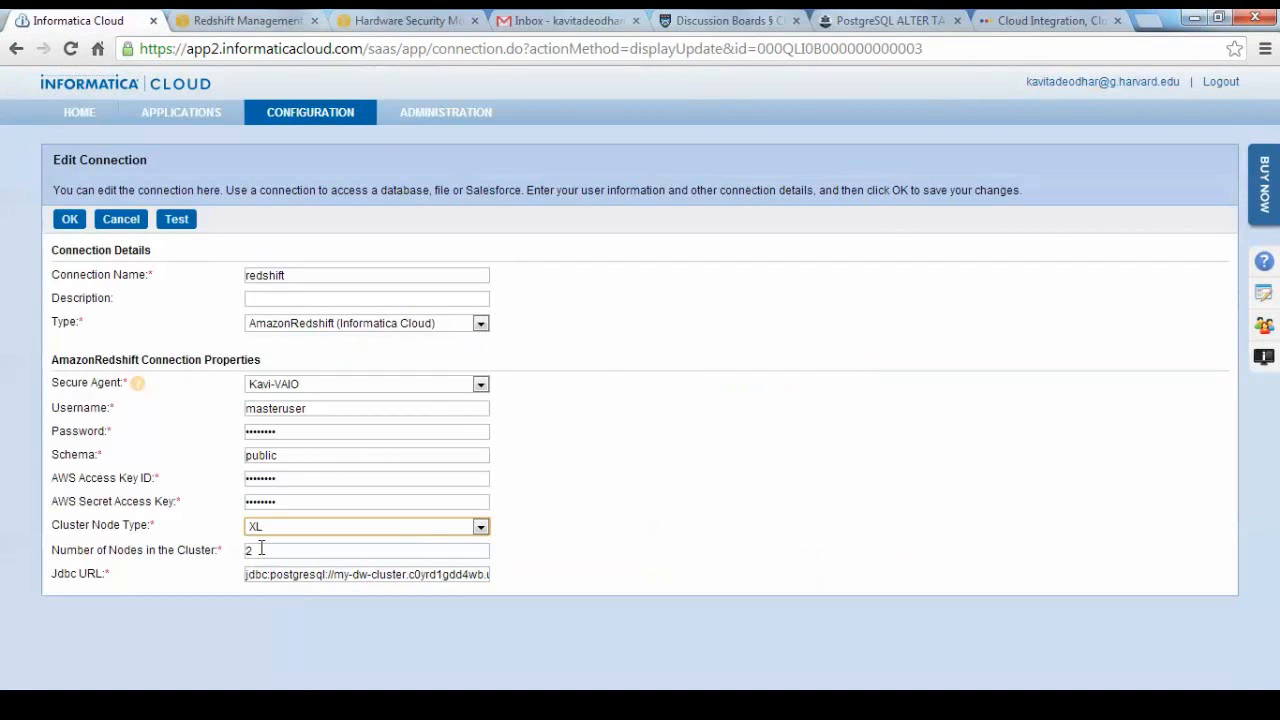
Compare my-dw-cluster's JDBC URL in the Redshift console with the Jdbc URL of the Informatica connection, reading it through to the end.
left_click(291, 24)
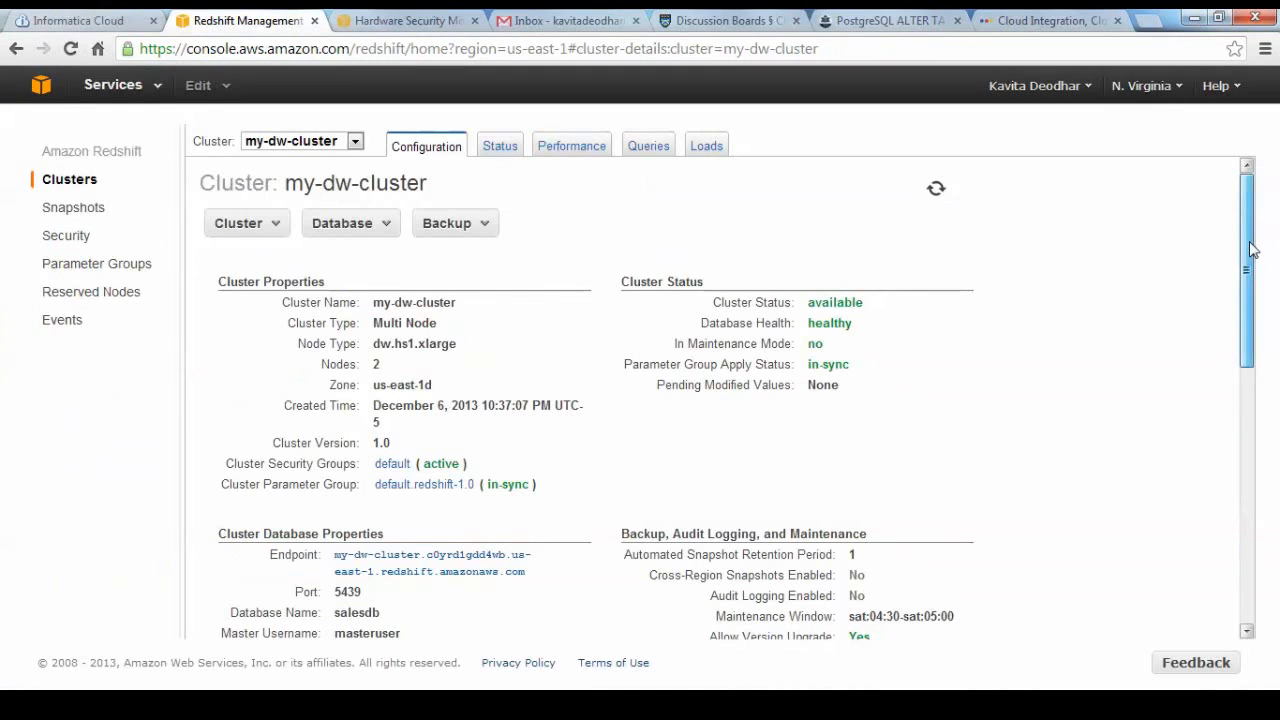
left_click_drag(1249, 243, 1257, 343)
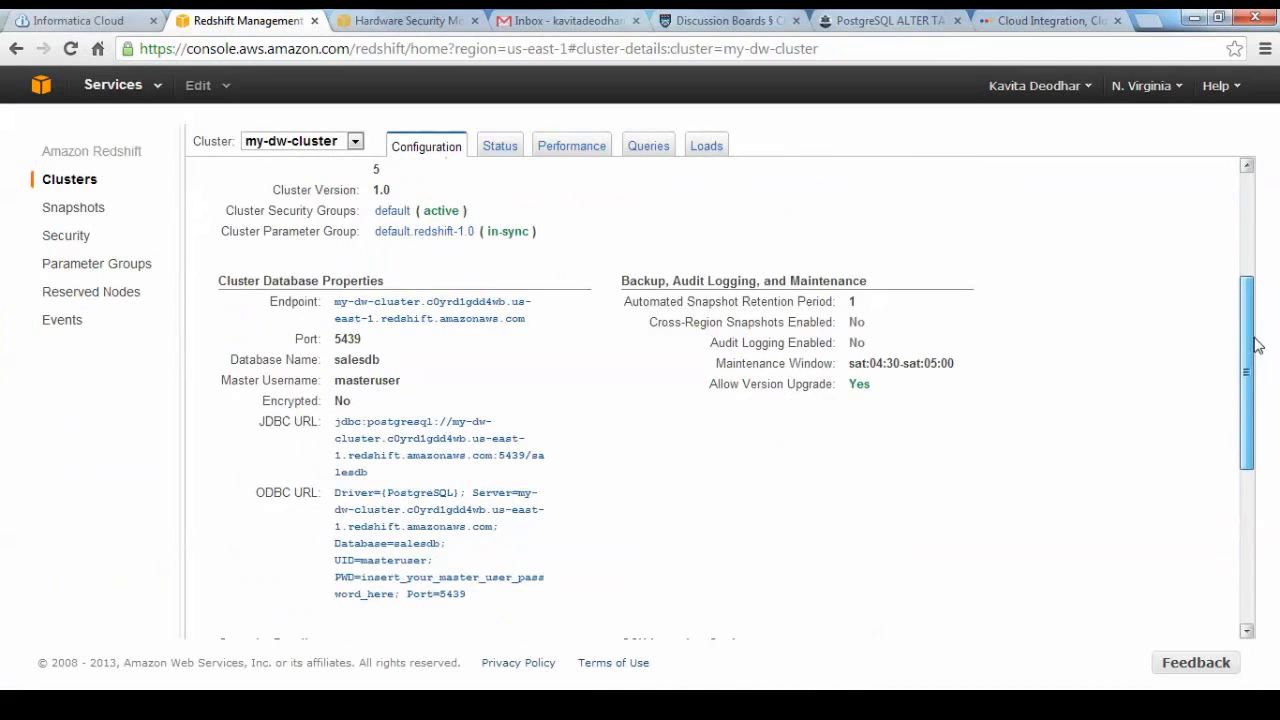
left_click(366, 450)
left_click(58, 20)
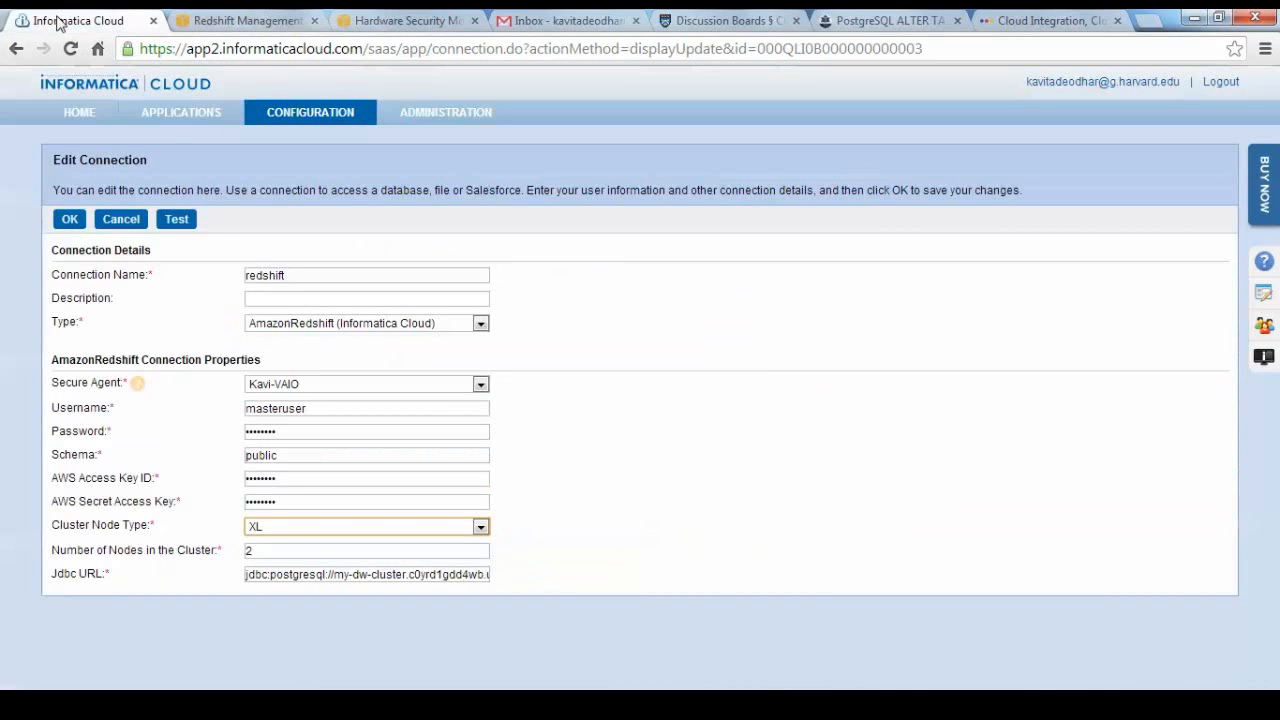
left_click(289, 576)
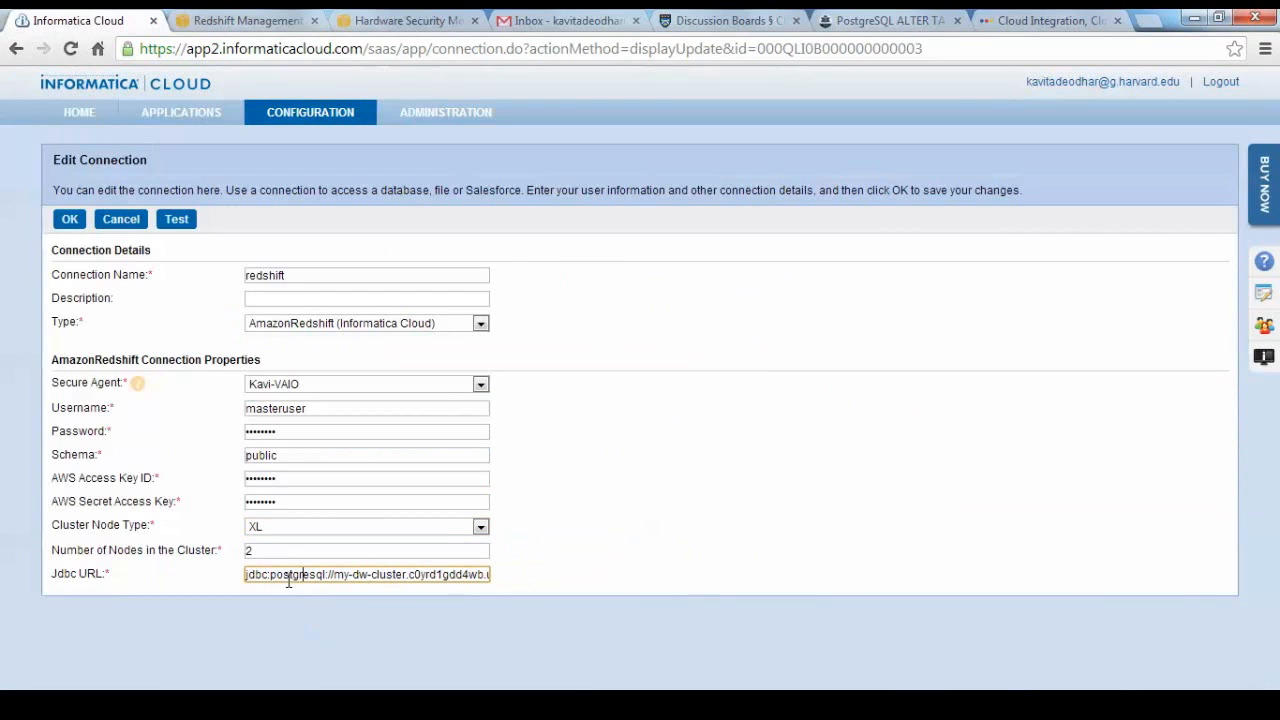
key("Right")
key("Right")
key("Right")
key("Right")
key("Right")
key("Right")
key("Right")
key("Right")
key("Right")
key("Right")
key("Right")
key("Right")
key("Right")
key("Right")
key("Right")
key("Right")
key("Right")
key("Right")
key("Right")
key("Right")
key("Right")
key("Right")
key("Right")
key("Right")
key("Right")
key("Right")
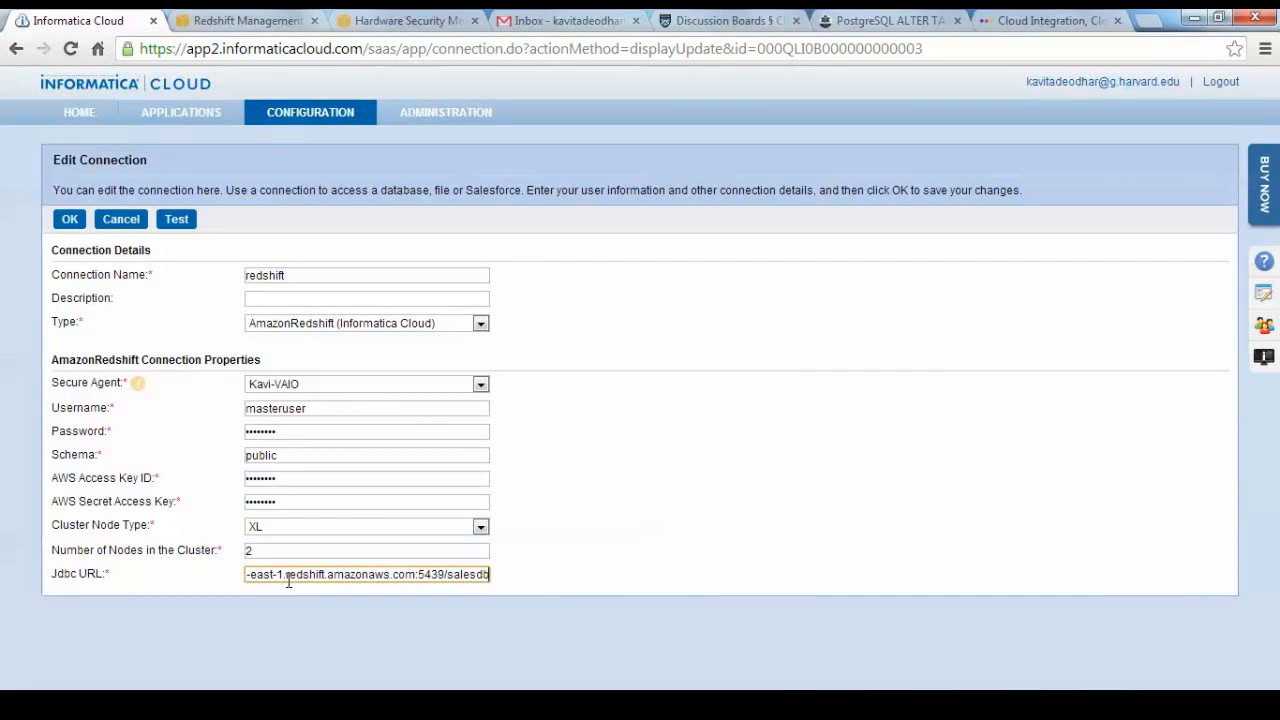
Test the redshift connection, leave its edit page and open the list of data synchronization tasks.
mouse_move(280, 120)
left_click(179, 222)
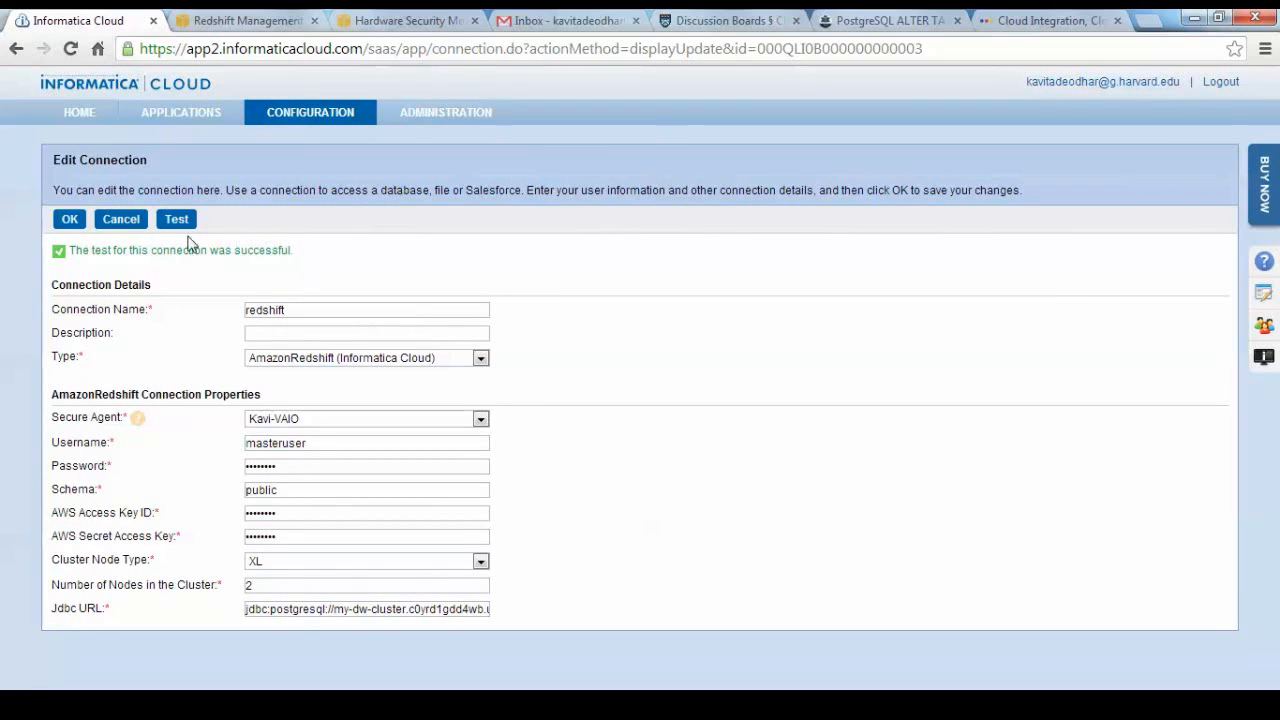
mouse_move(199, 119)
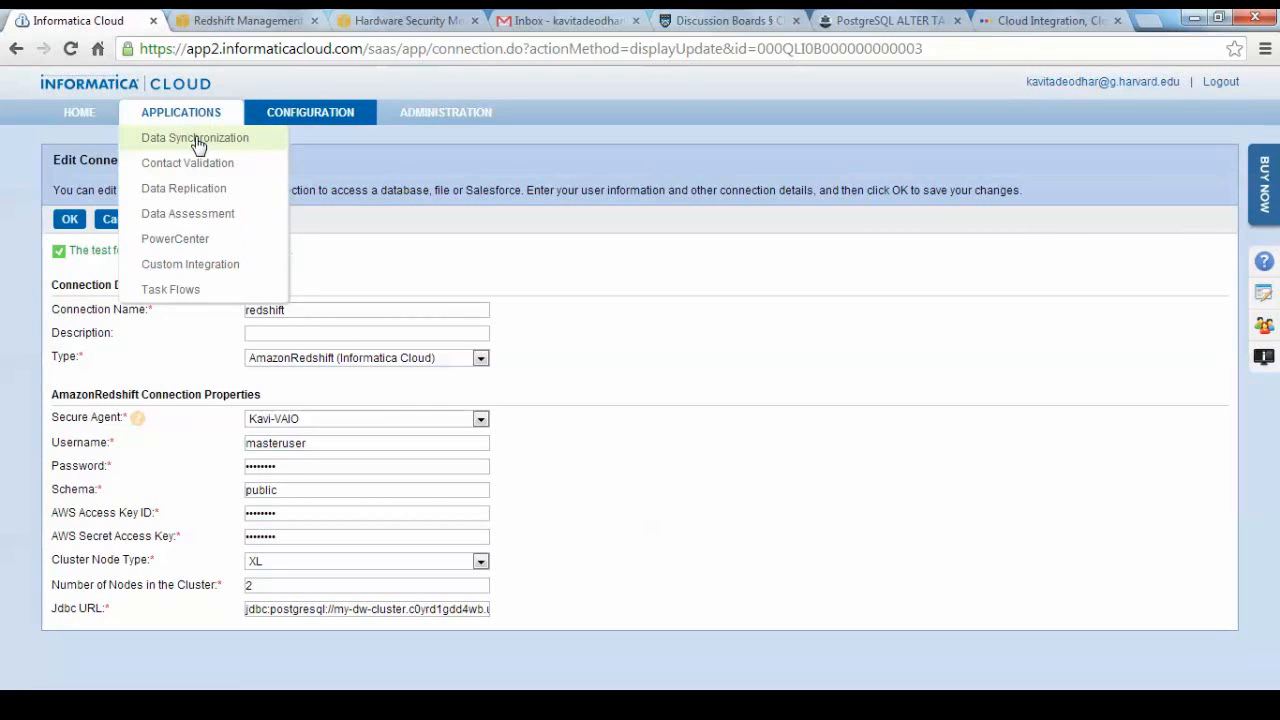
left_click(198, 142)
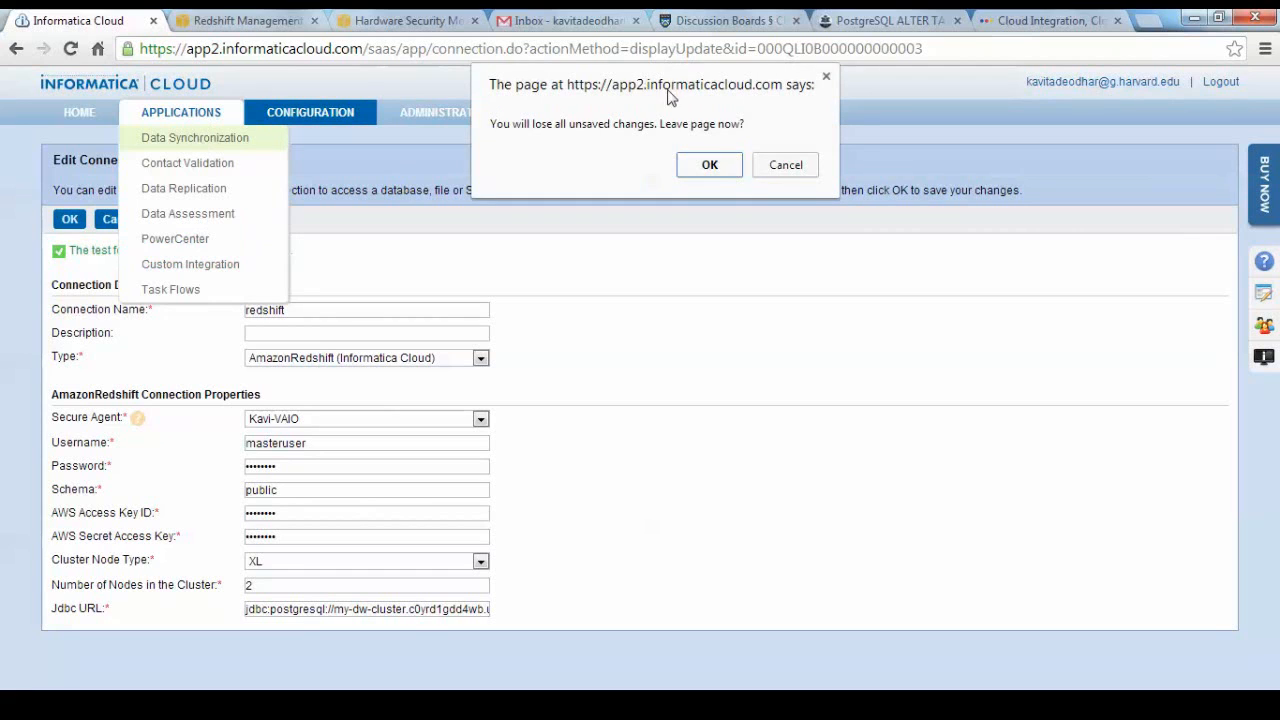
left_click(713, 167)
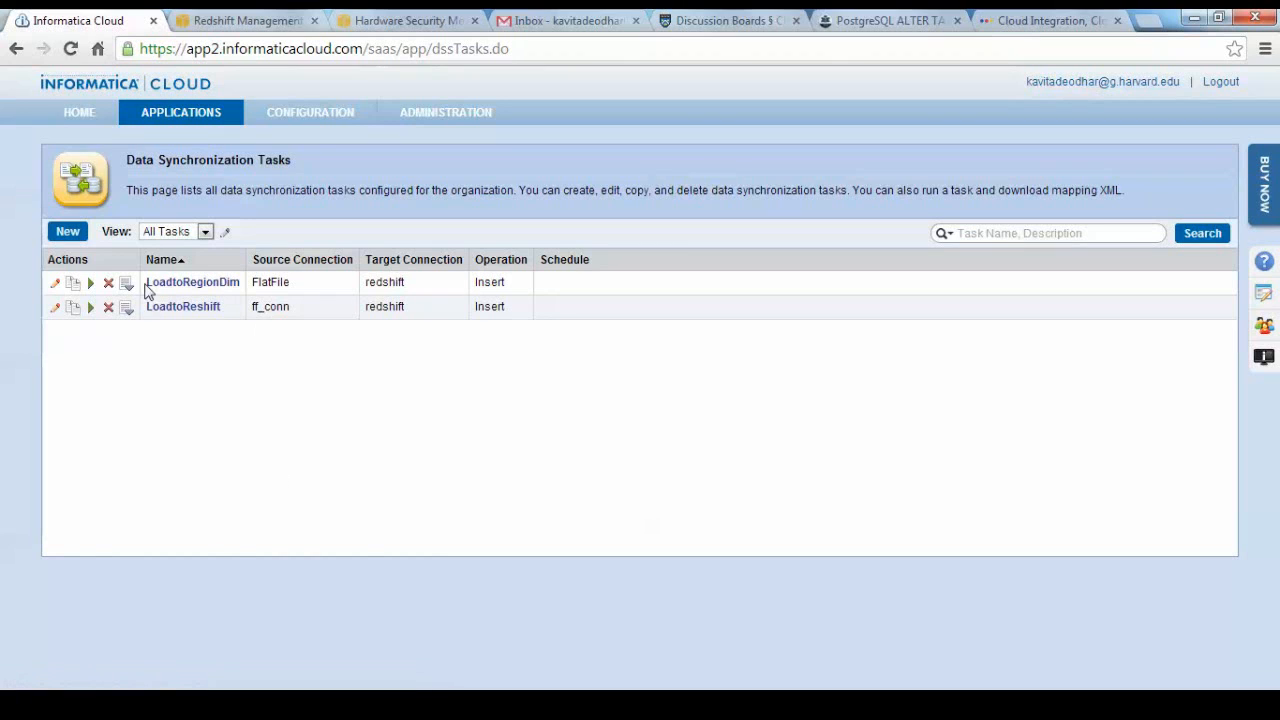
Create a new data synchronization task and name it LoadtoDateDim.
left_click(70, 232)
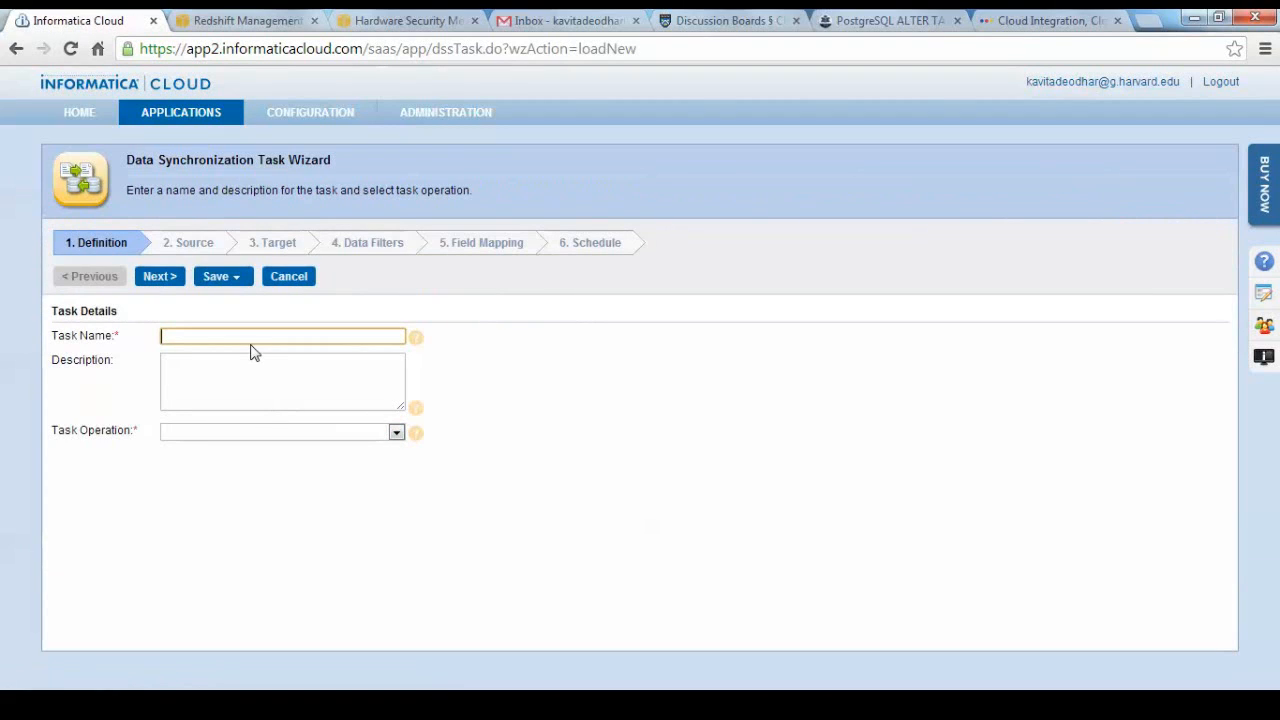
type("Lo")
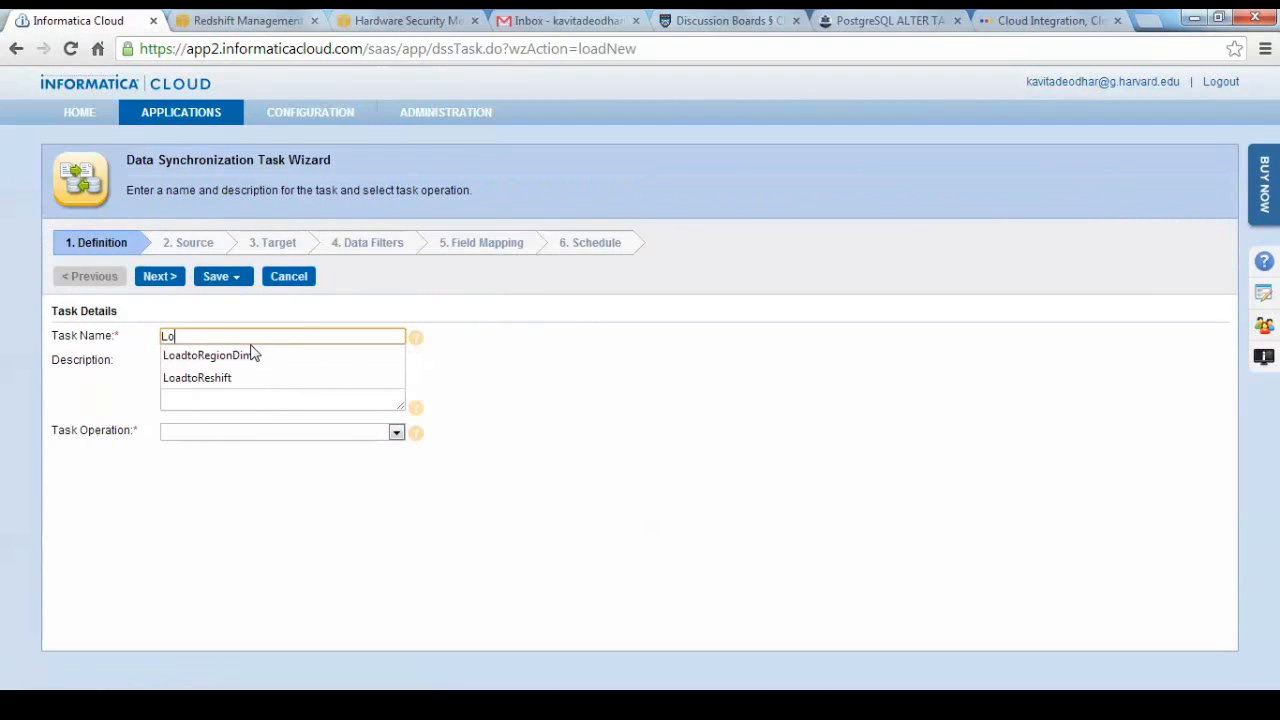
type("adtoDateDim")
Enter the task description "This task will be used to load data to the Date Dimension table".
left_click(311, 370)
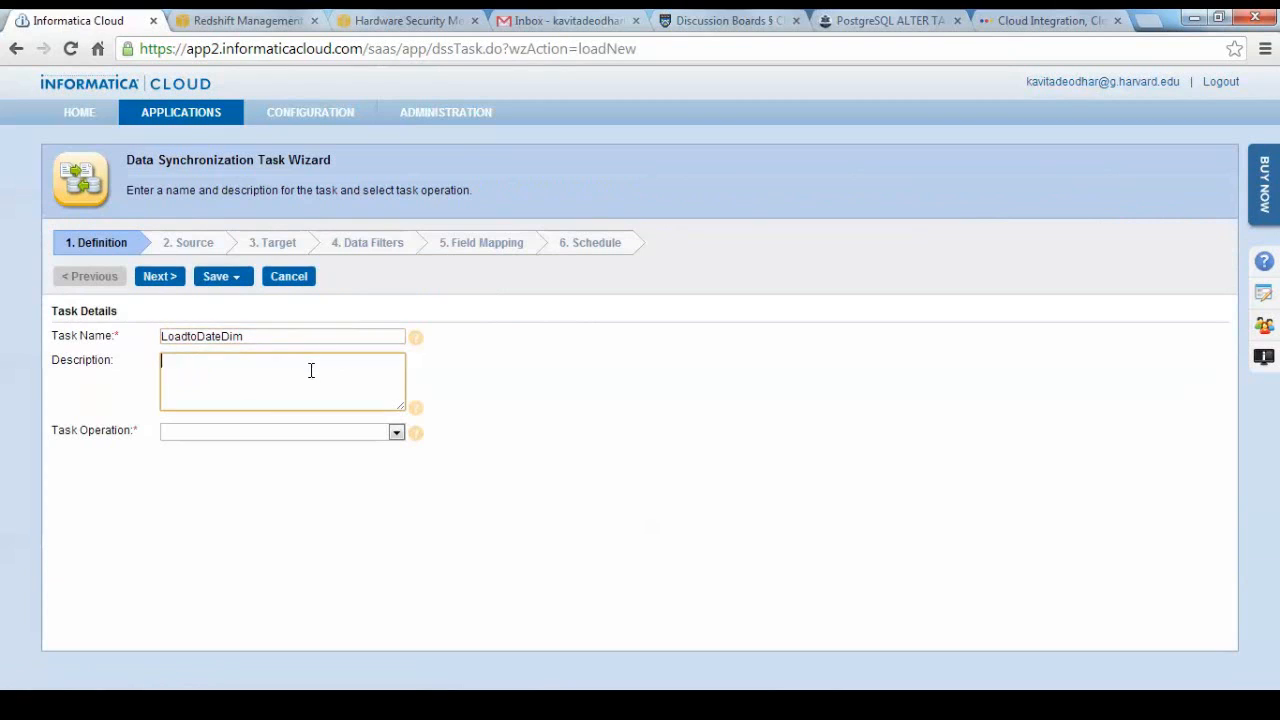
type("This task will be used")
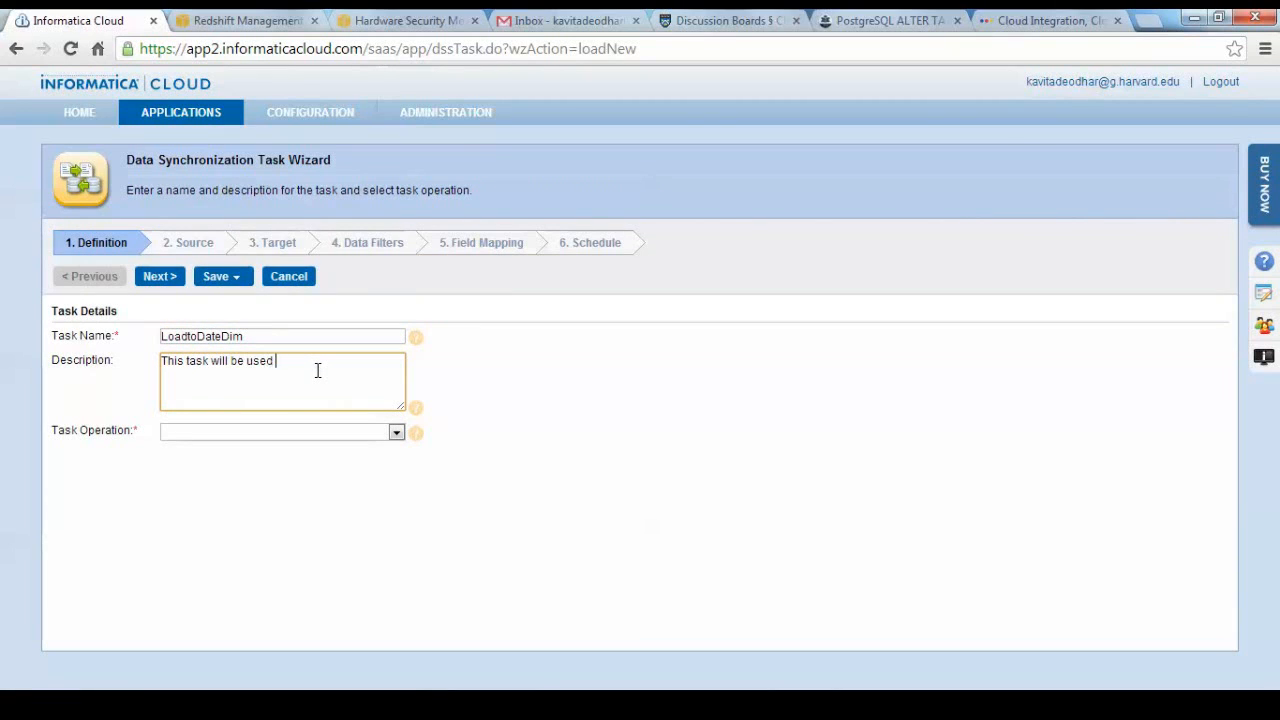
type(" to load data to the Date Dimension table")
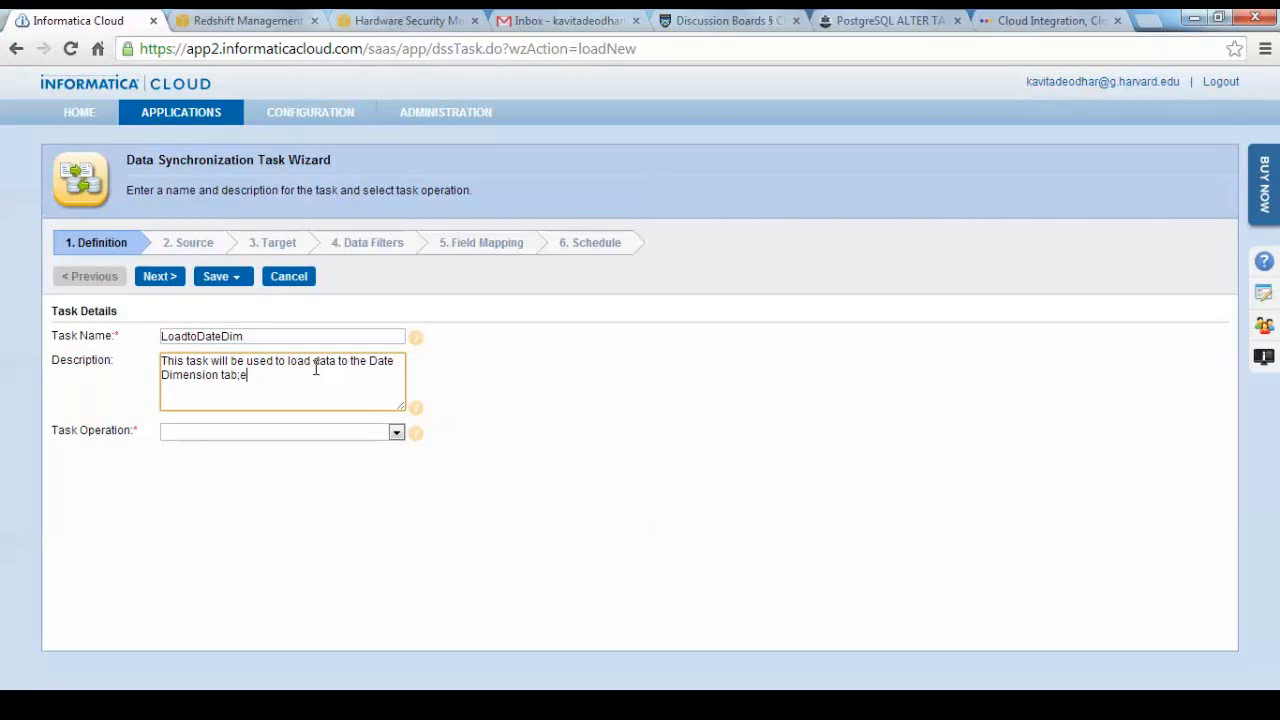
Set the task operation to Insert and continue to the source definition.
left_click(396, 432)
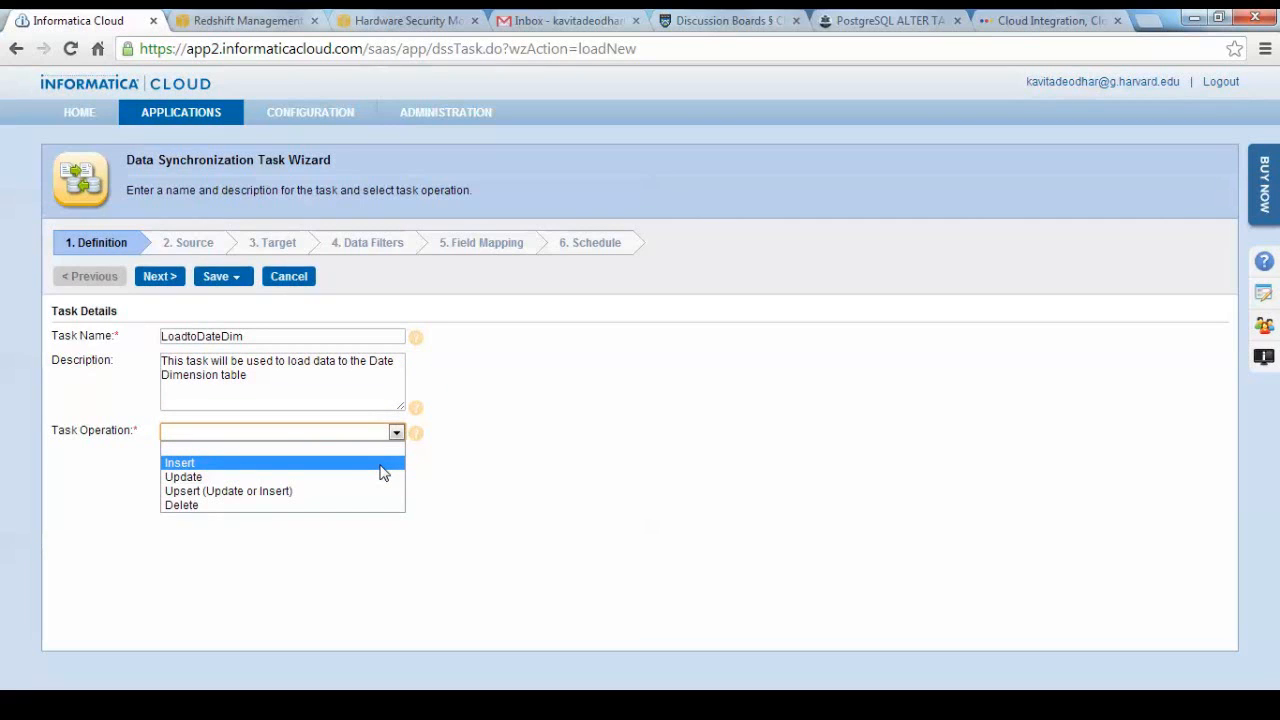
left_click(381, 464)
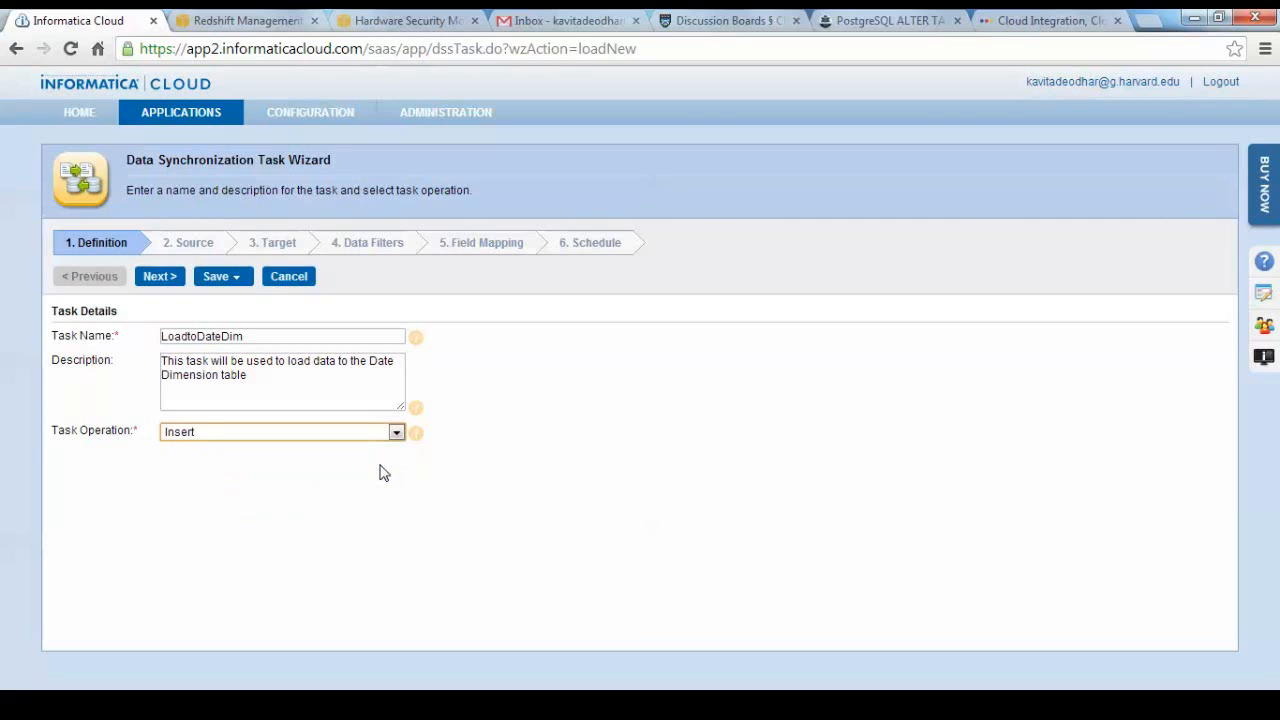
left_click(166, 280)
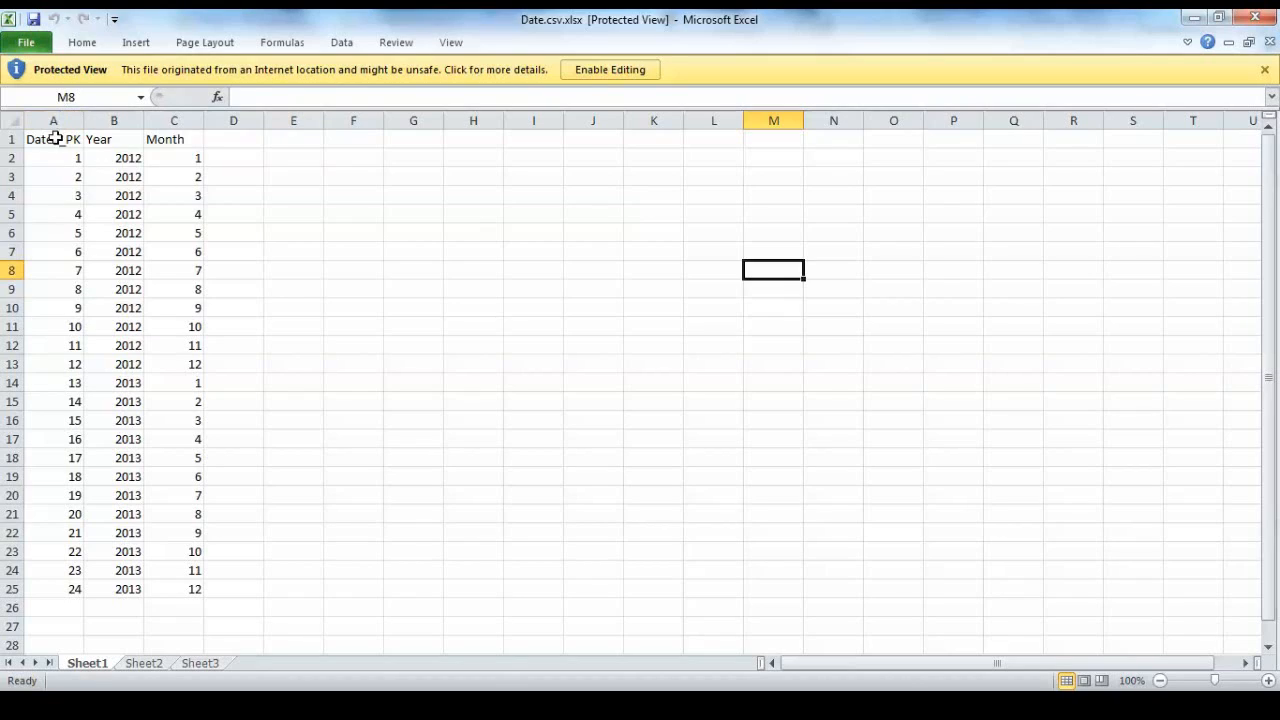
left_click_drag(51, 134, 192, 596)
key("alt+Tab")
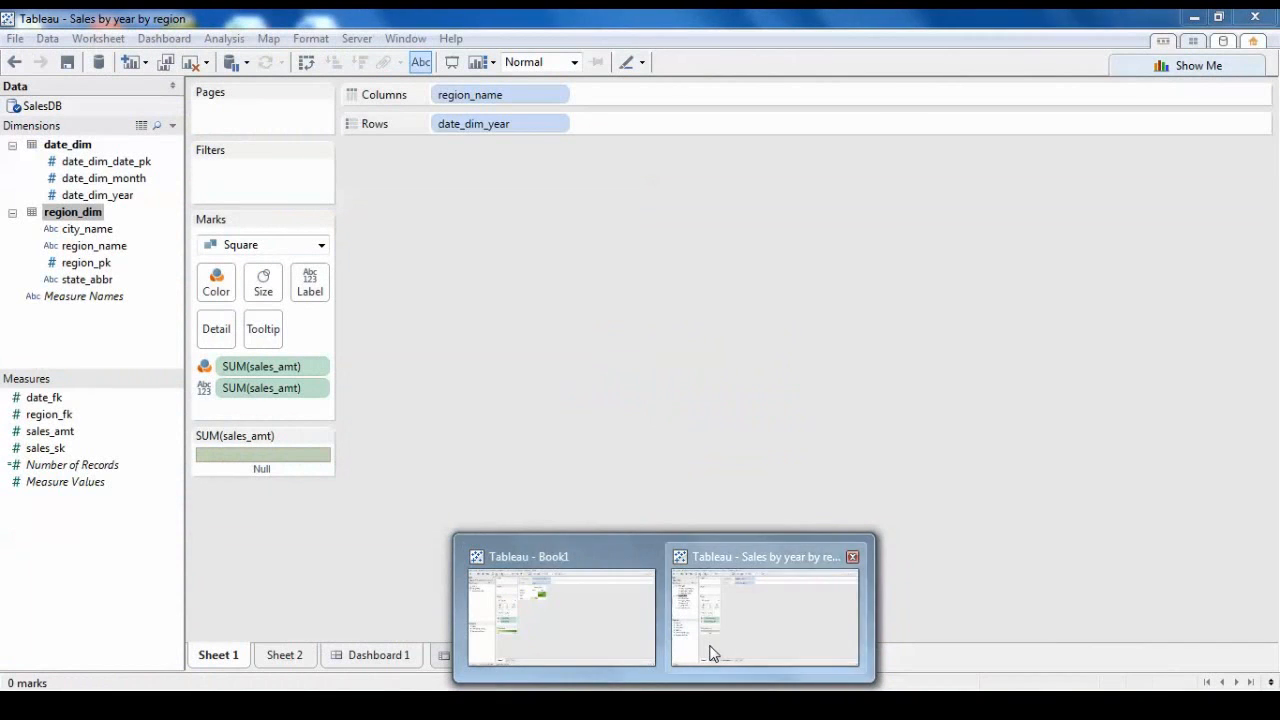
left_click(712, 652)
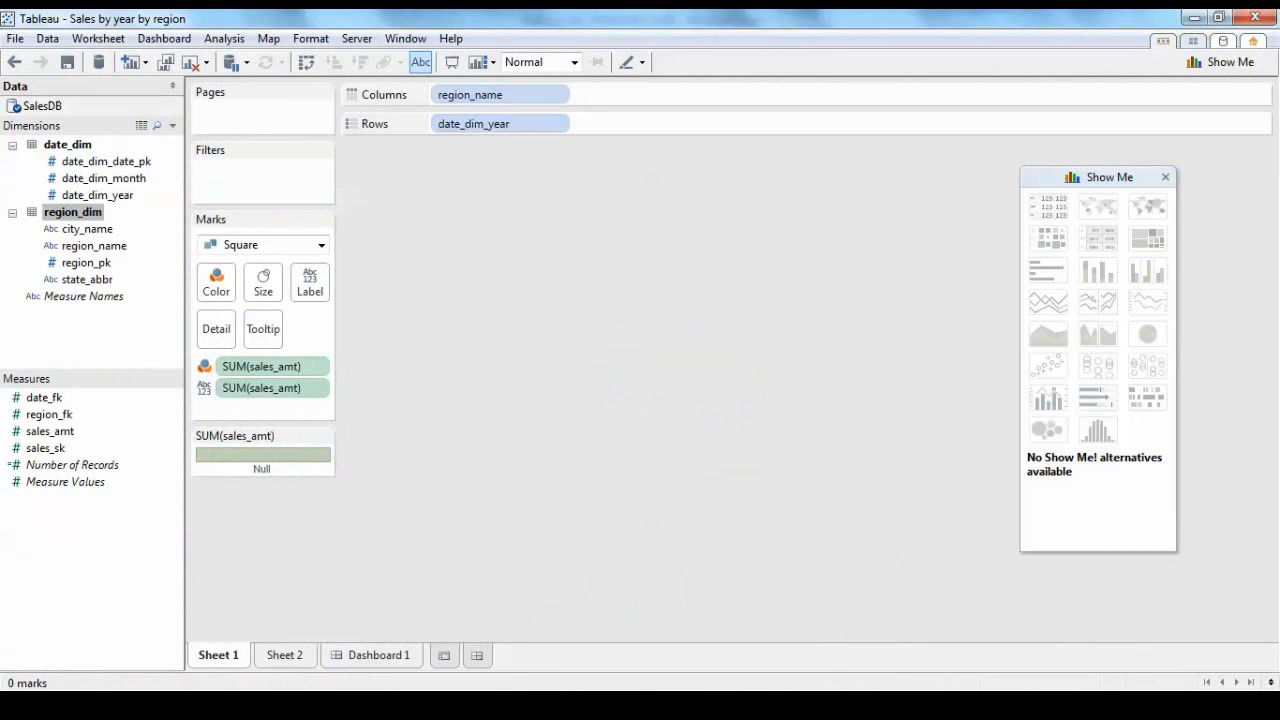
left_click(413, 704)
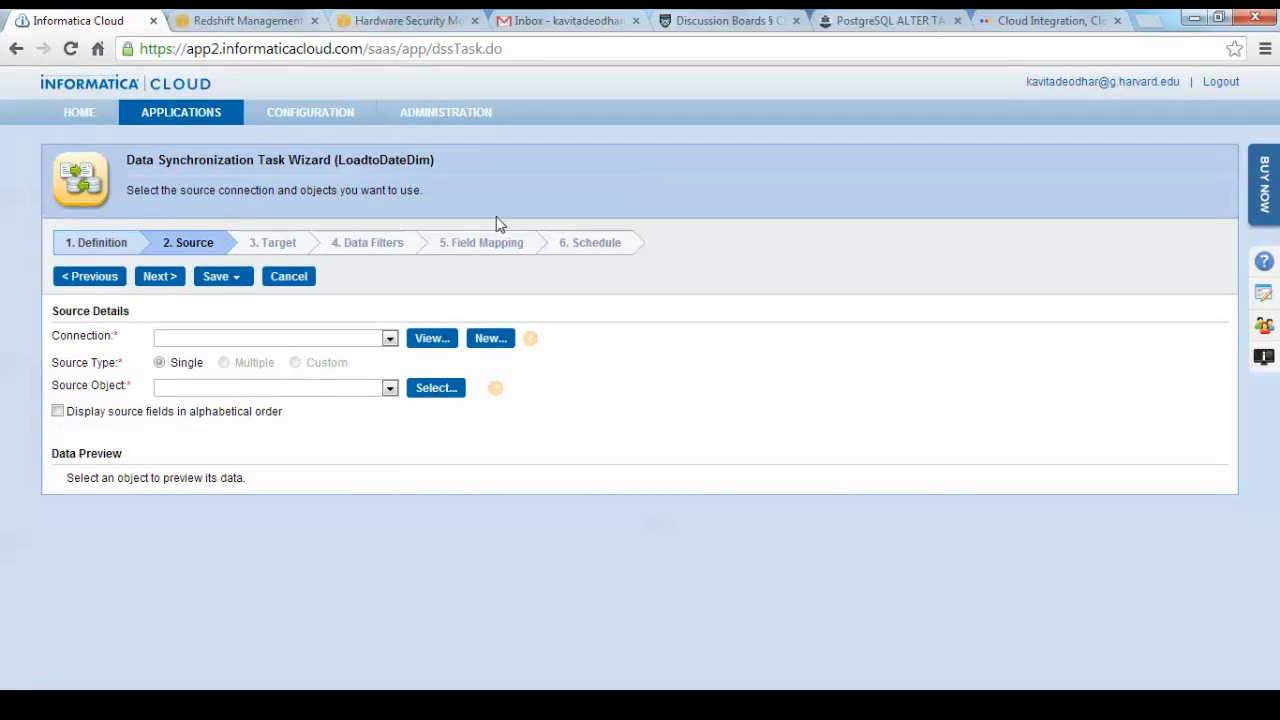
Set the source connection of the LoadtoDateDim task to FlatFile.
left_click(390, 339)
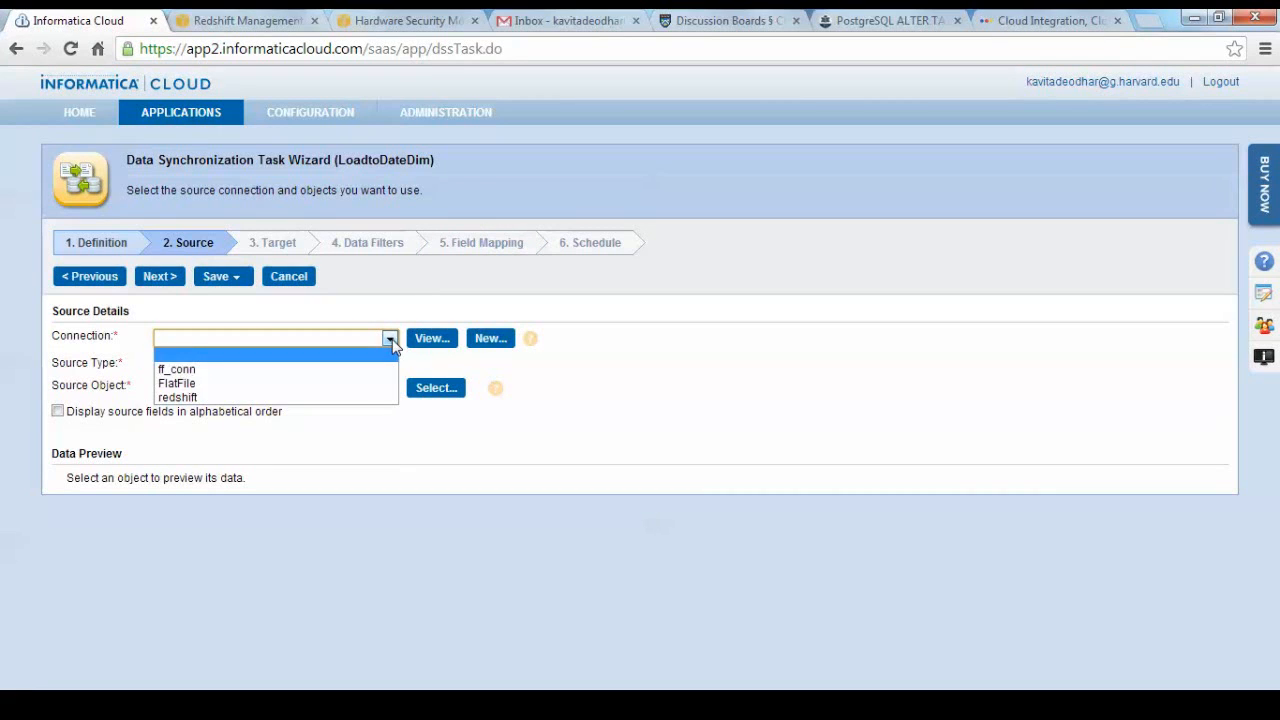
left_click(367, 384)
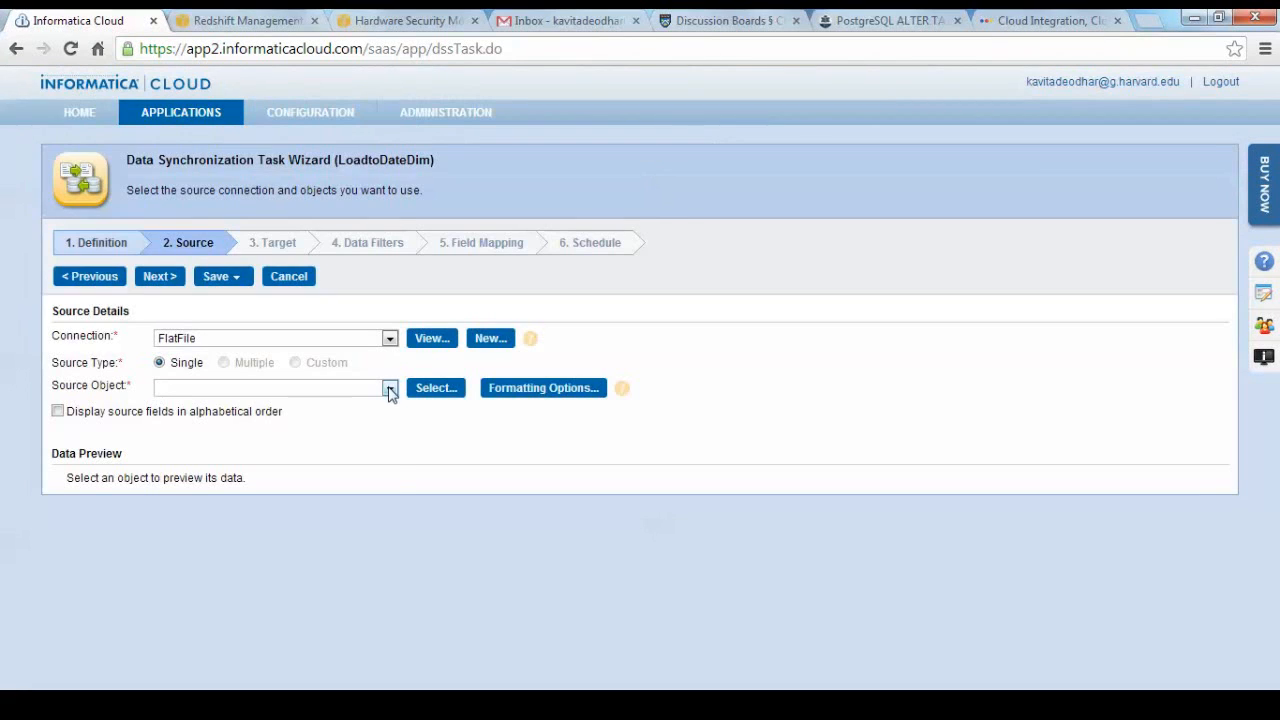
Set the source object to Date.csv, review its data preview and continue to the target definition.
left_click(389, 389)
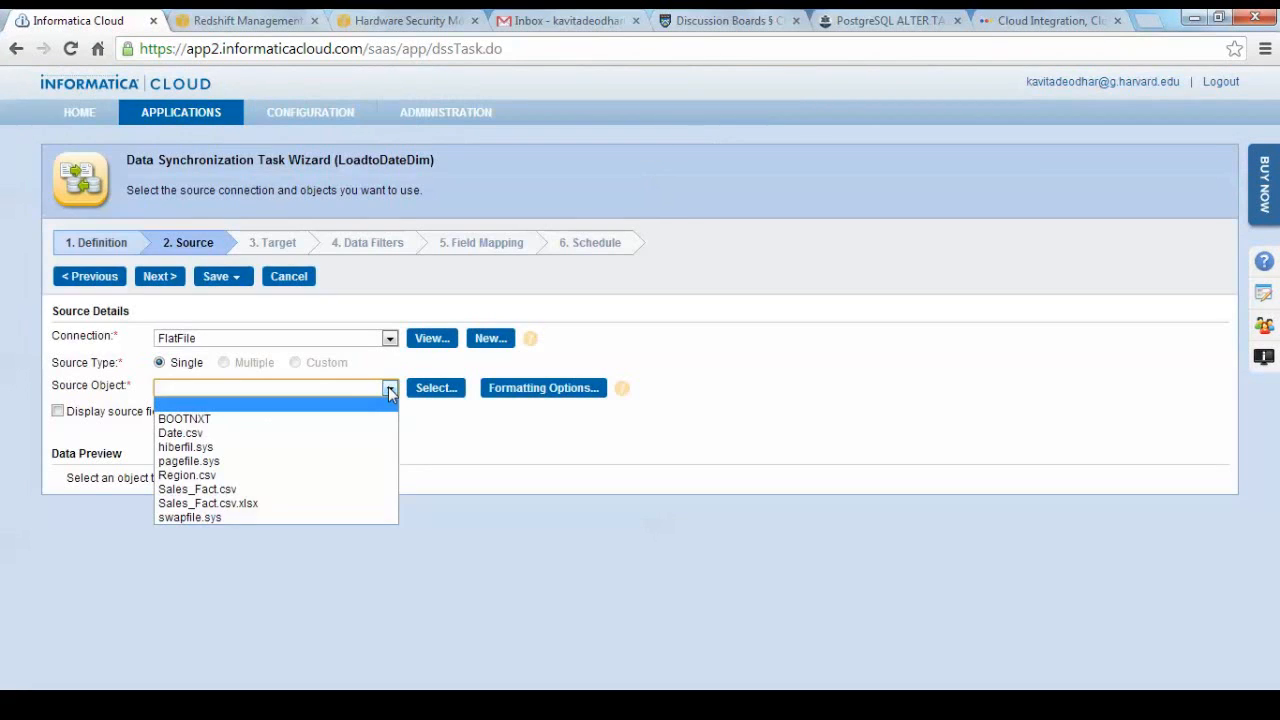
left_click(352, 433)
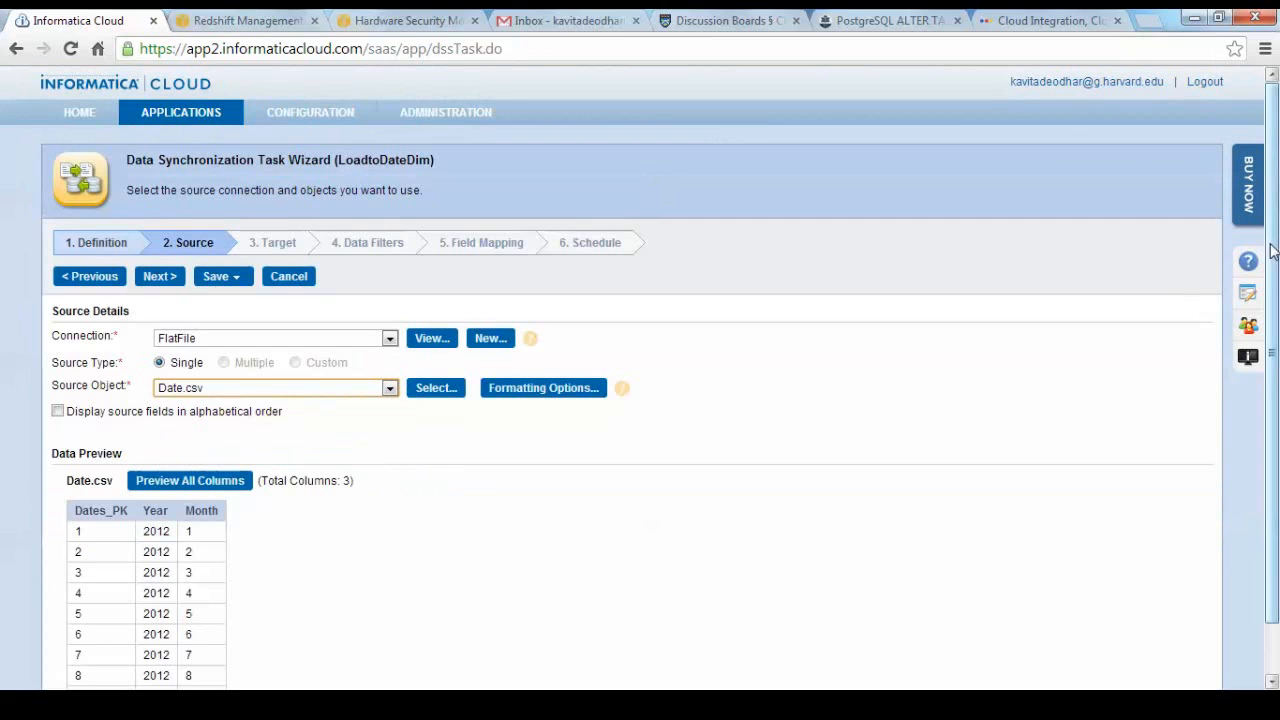
left_click_drag(1273, 262, 1274, 405)
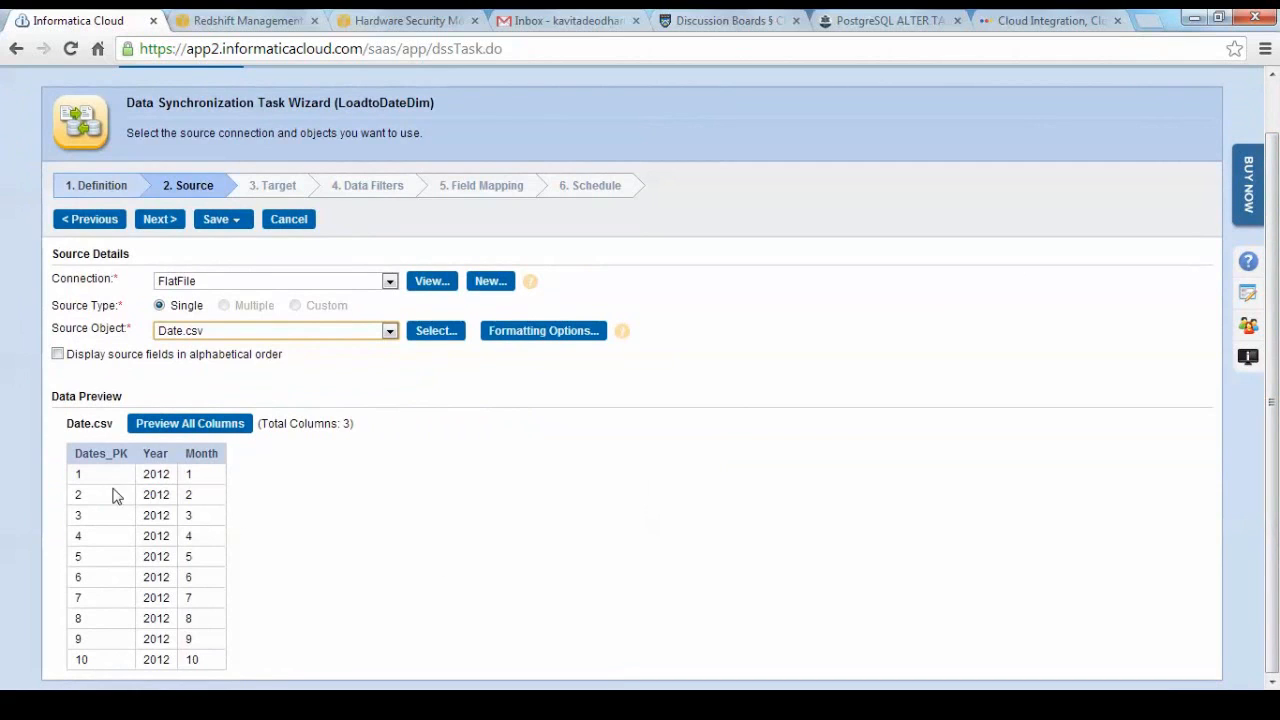
left_click(473, 544)
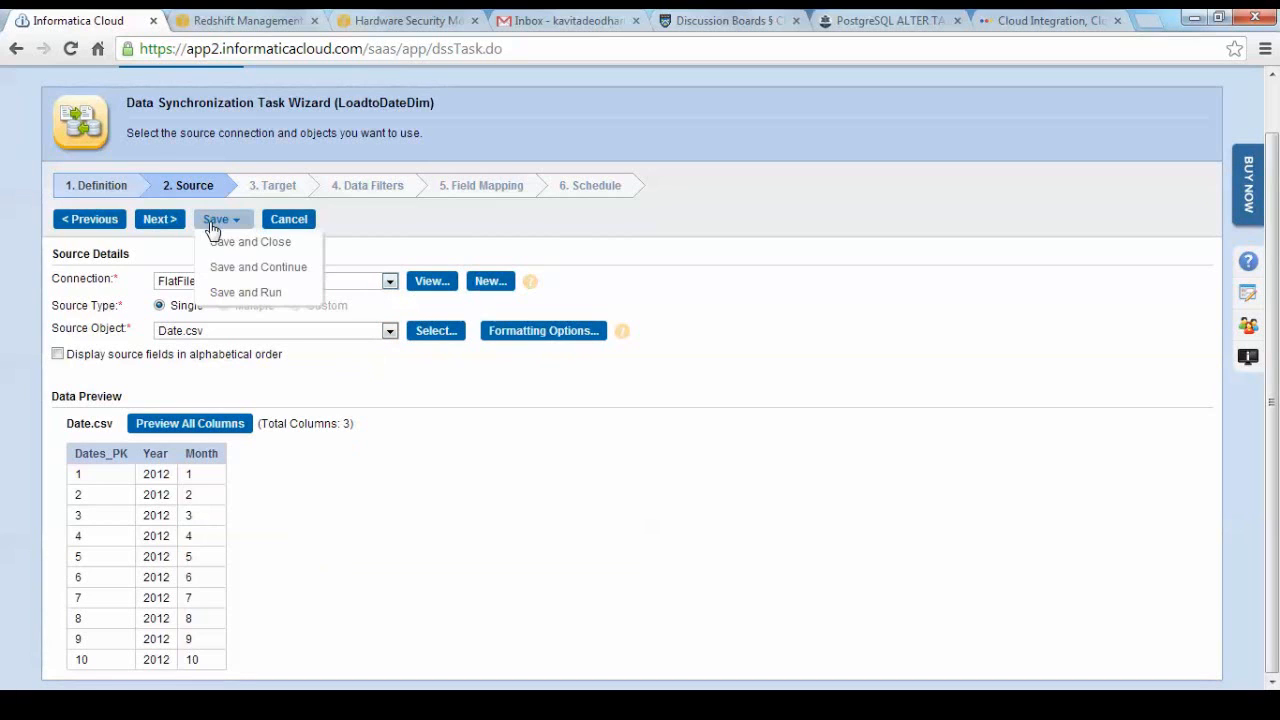
left_click(160, 222)
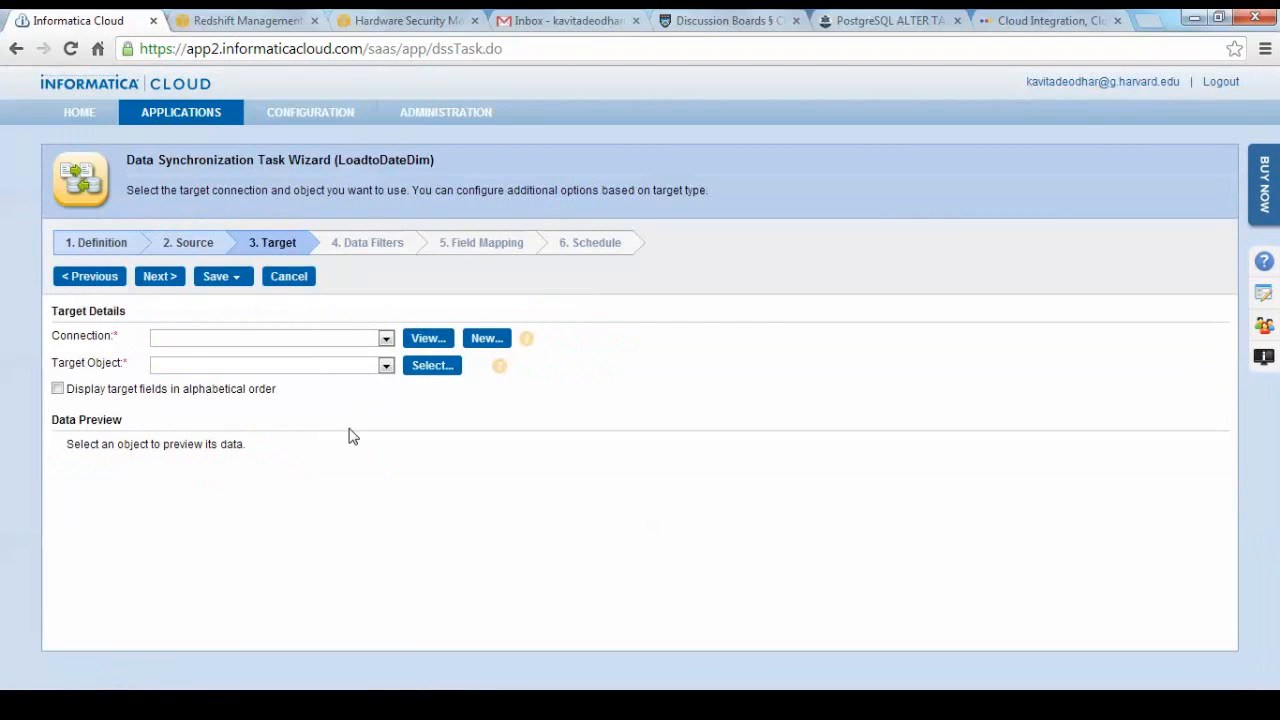
Set the target connection to redshift and the target object to date_dim, and continue to the data filters.
left_click(387, 337)
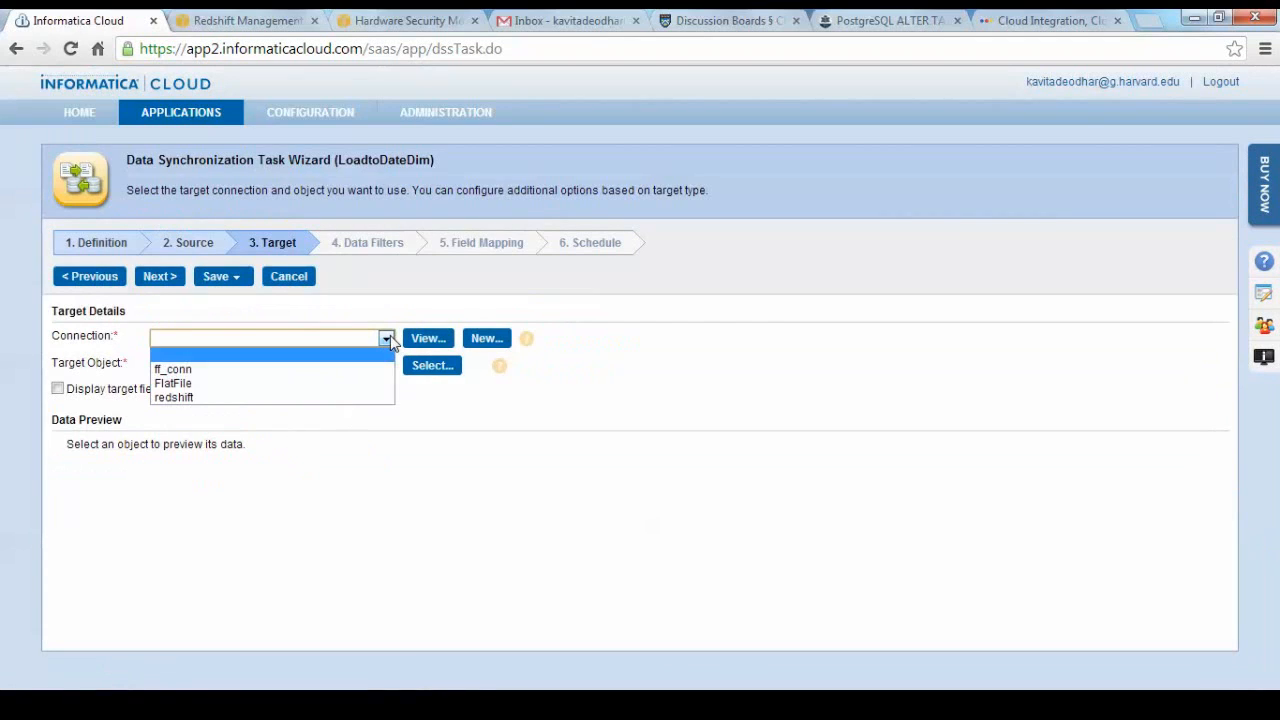
left_click(357, 399)
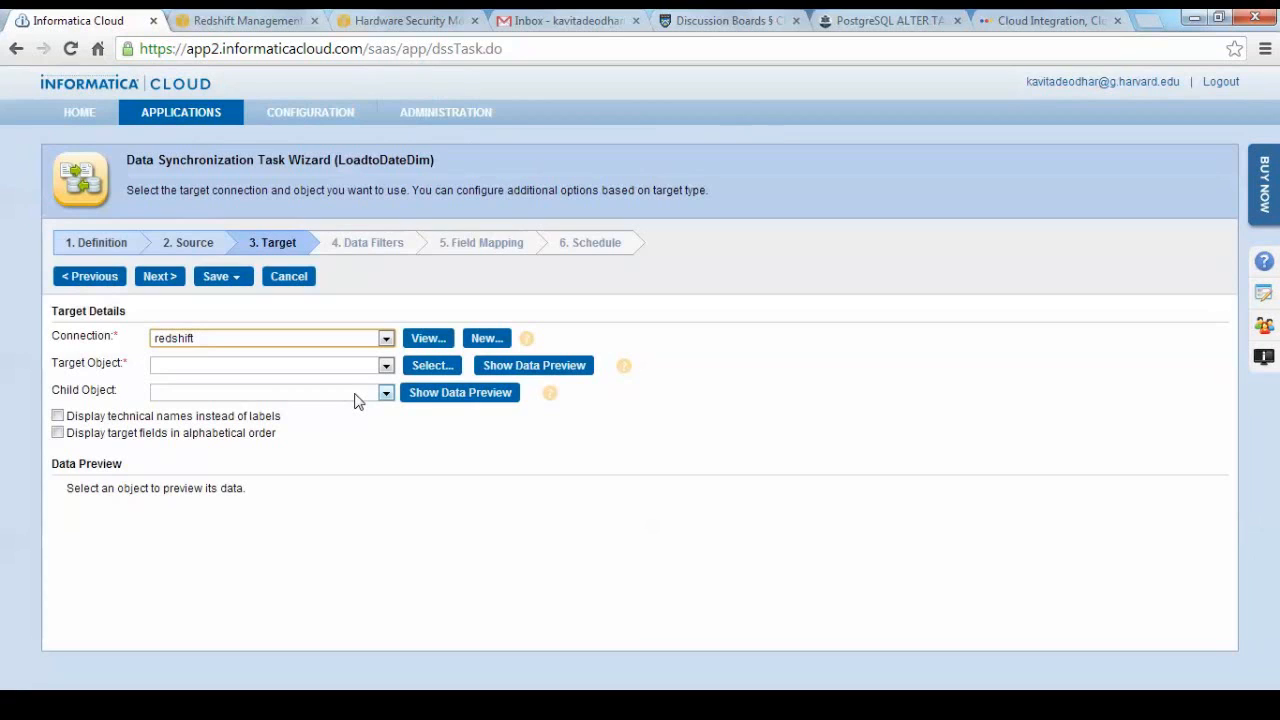
left_click(385, 366)
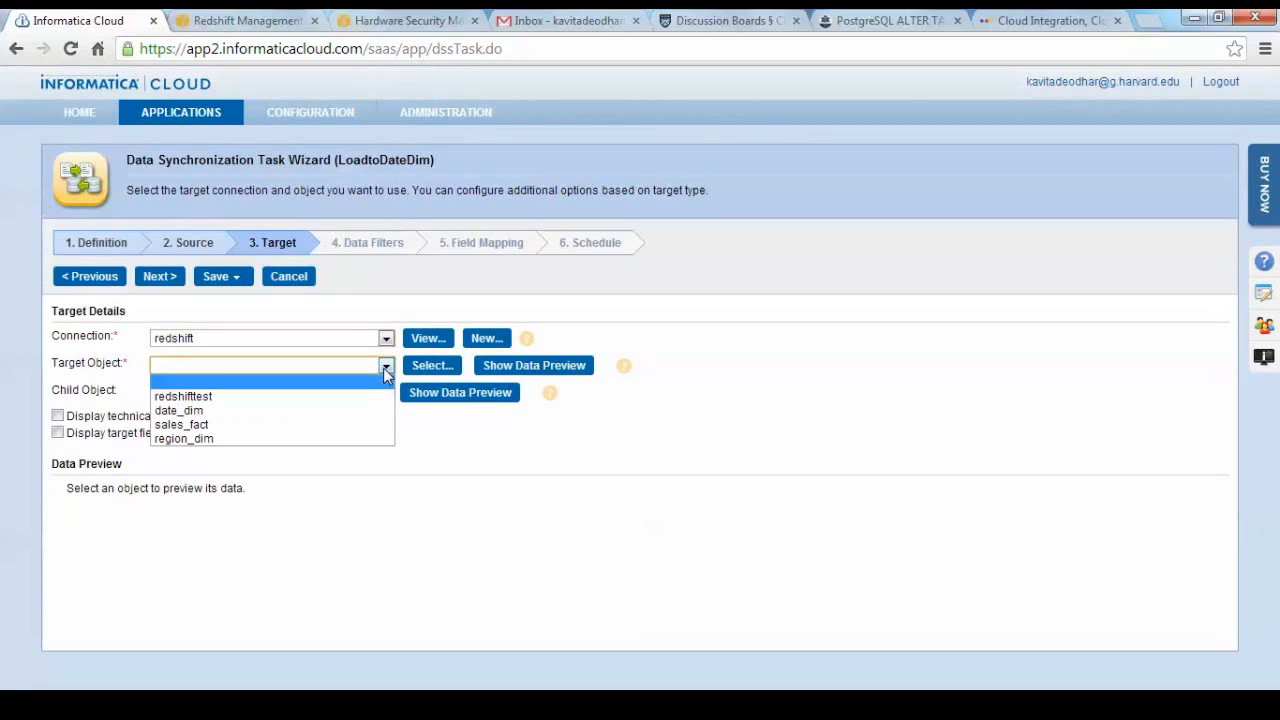
left_click(352, 411)
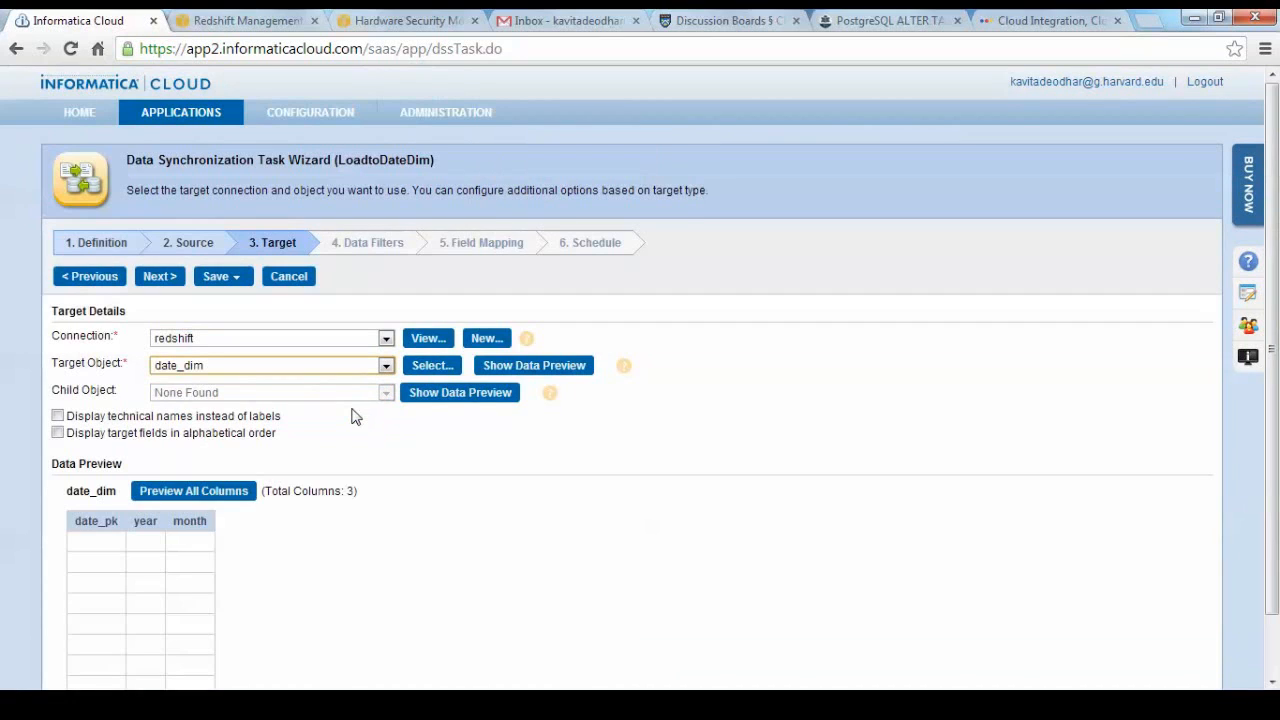
left_click_drag(1271, 272, 1272, 347)
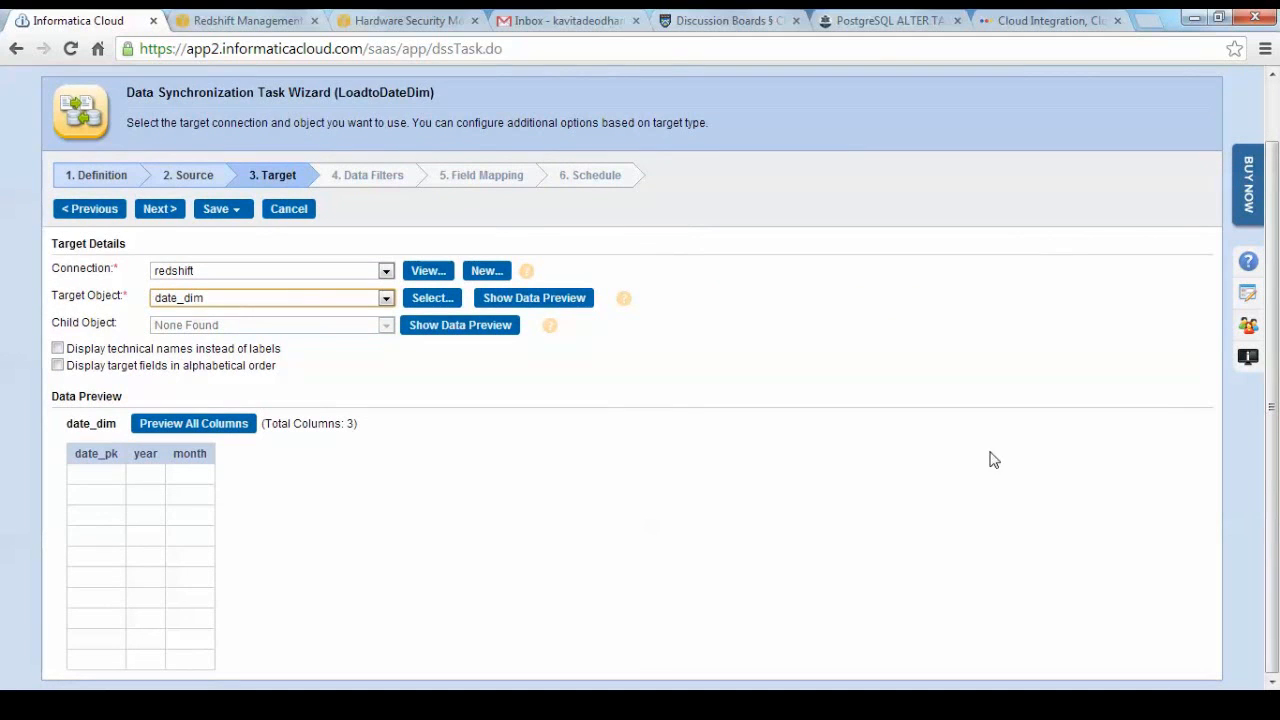
left_click(223, 210)
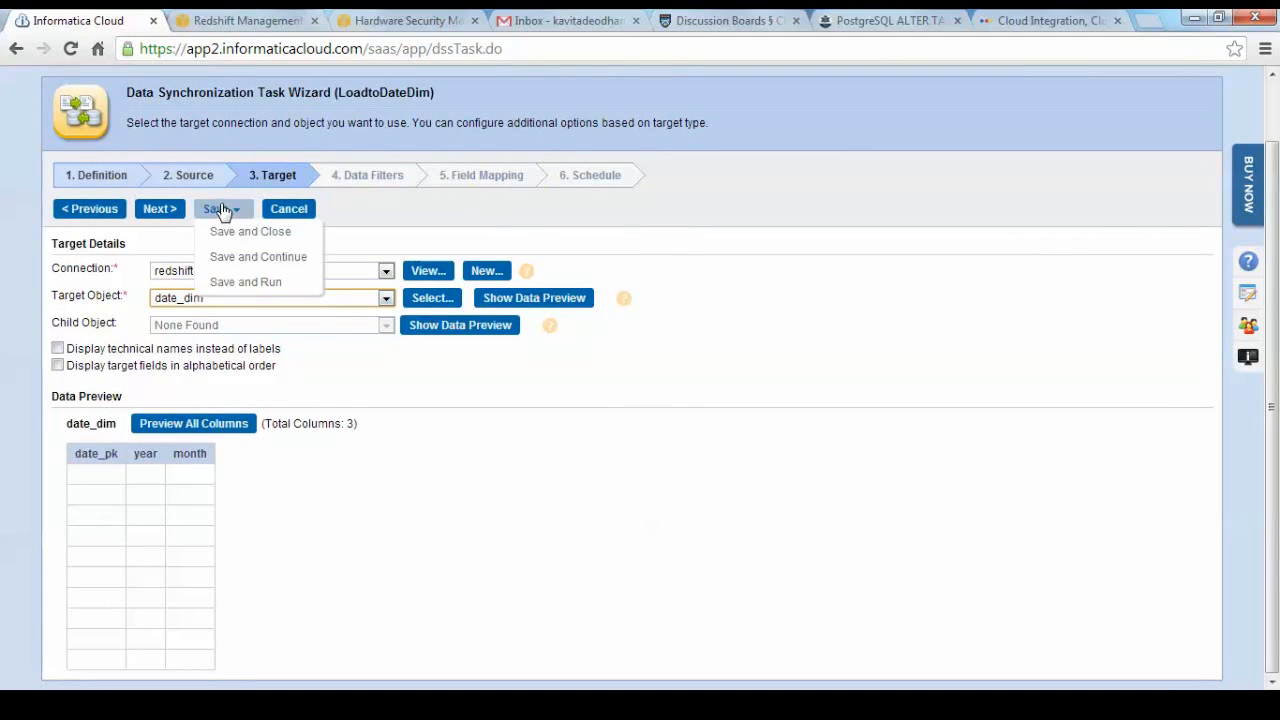
left_click(153, 210)
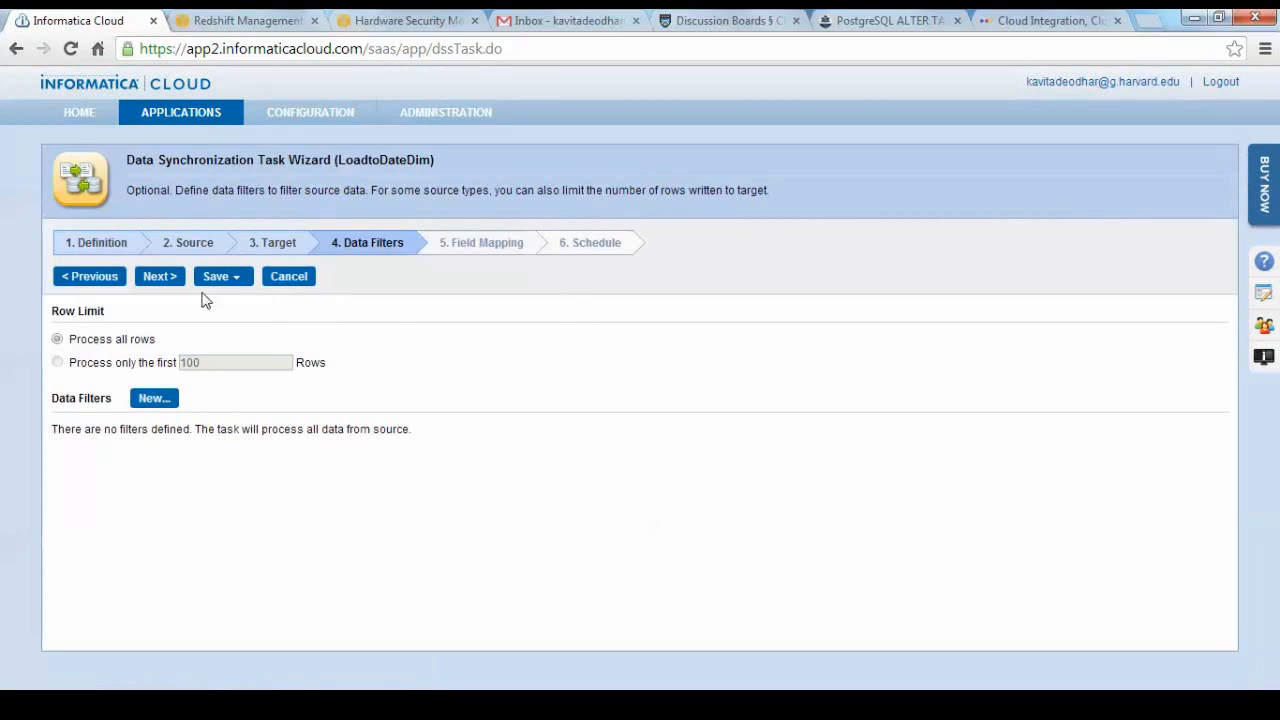
Keep all rows unfiltered, map the source field Dates_PK to the target field date_pk and continue to the schedule options.
left_click(160, 277)
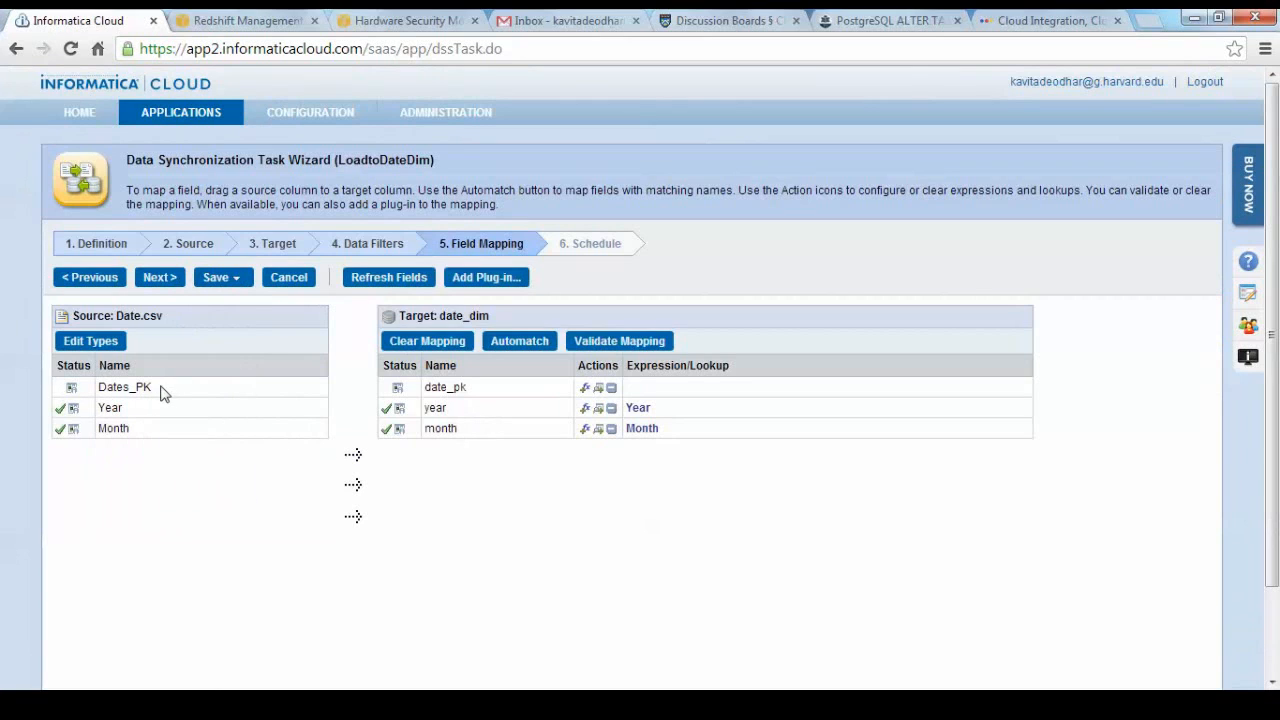
left_click_drag(163, 394, 454, 393)
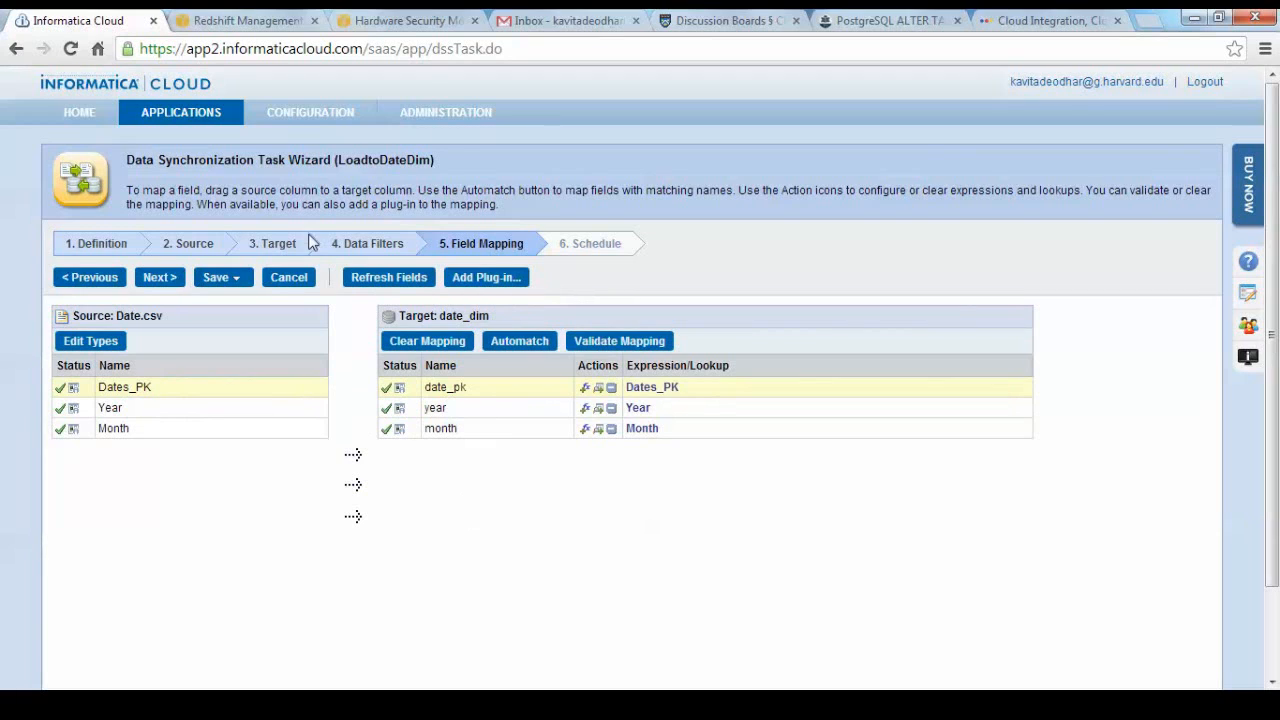
left_click(160, 278)
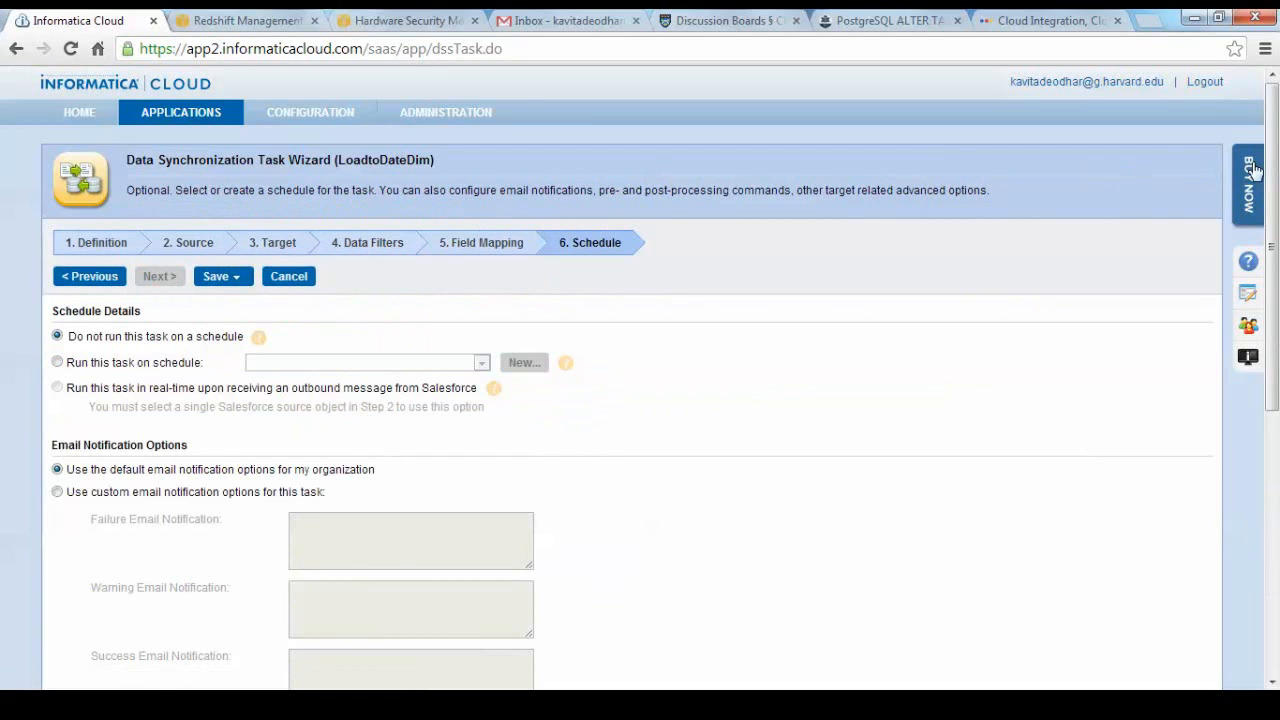
Set the S3 bucket name in the advanced target properties to kaviredshift.
left_click_drag(1273, 155, 1273, 158)
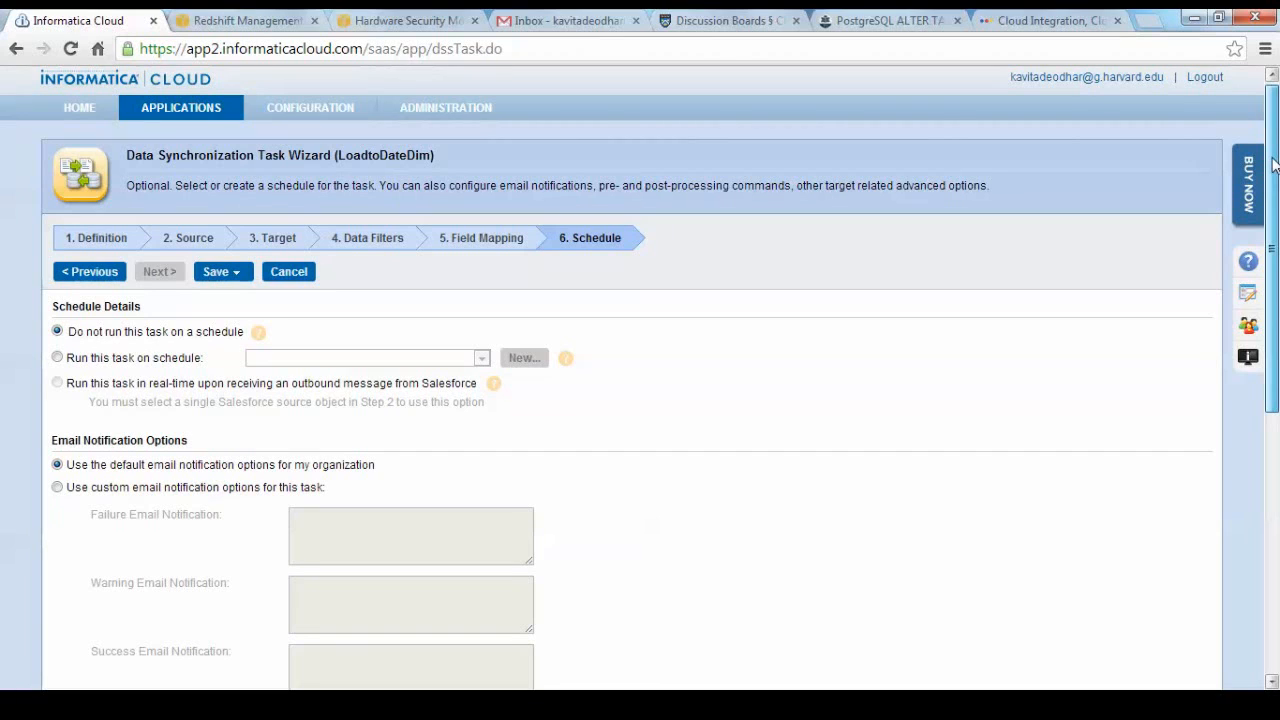
left_click_drag(1275, 163, 1276, 255)
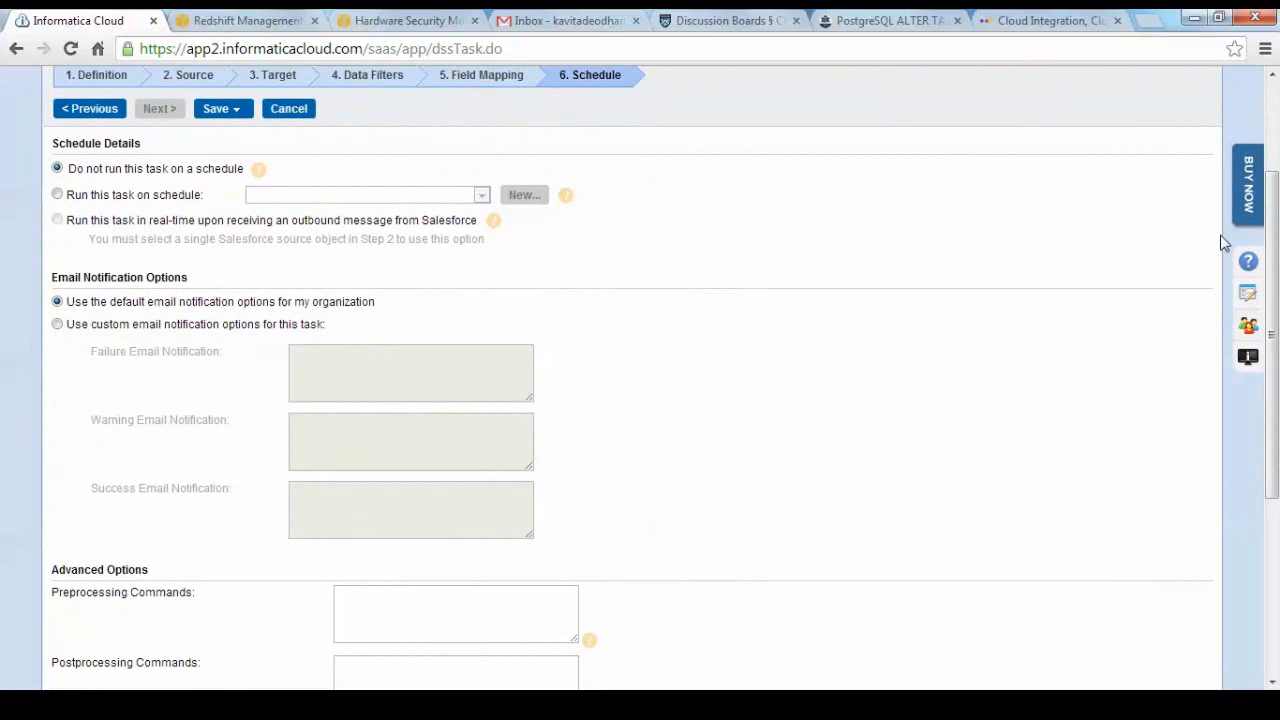
left_click_drag(1270, 240, 1277, 575)
left_click(363, 465)
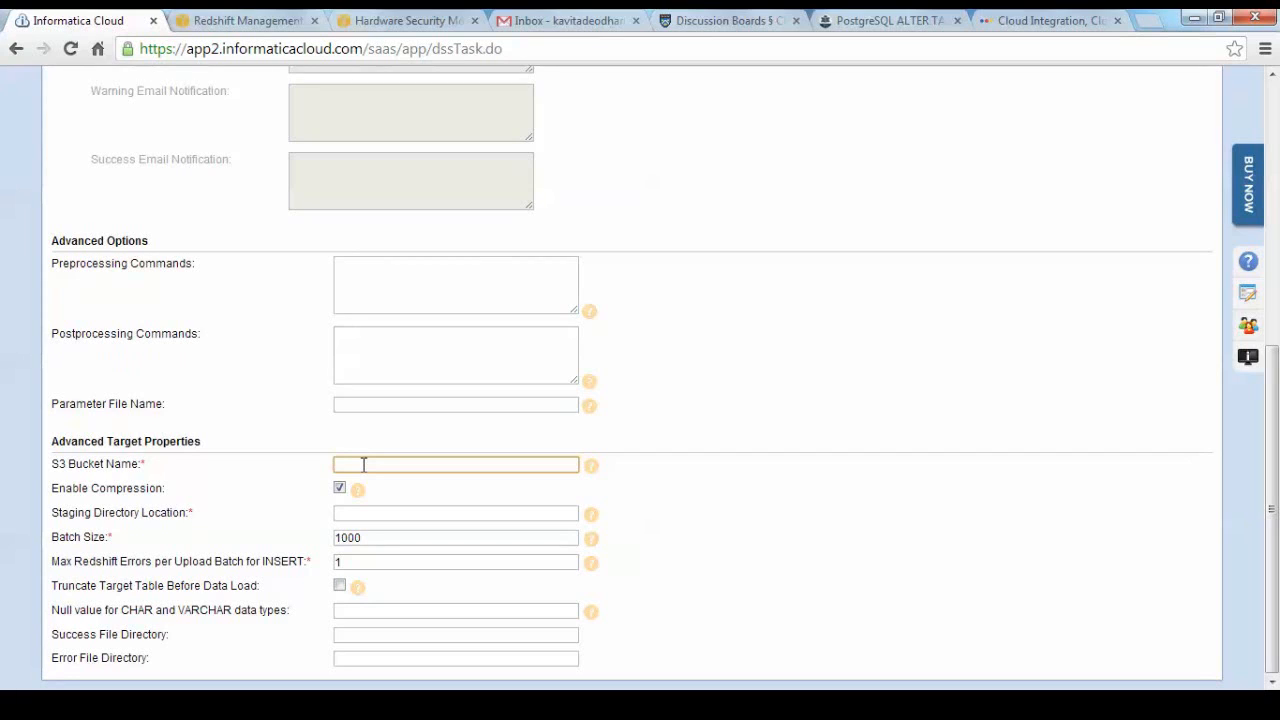
left_click(363, 467)
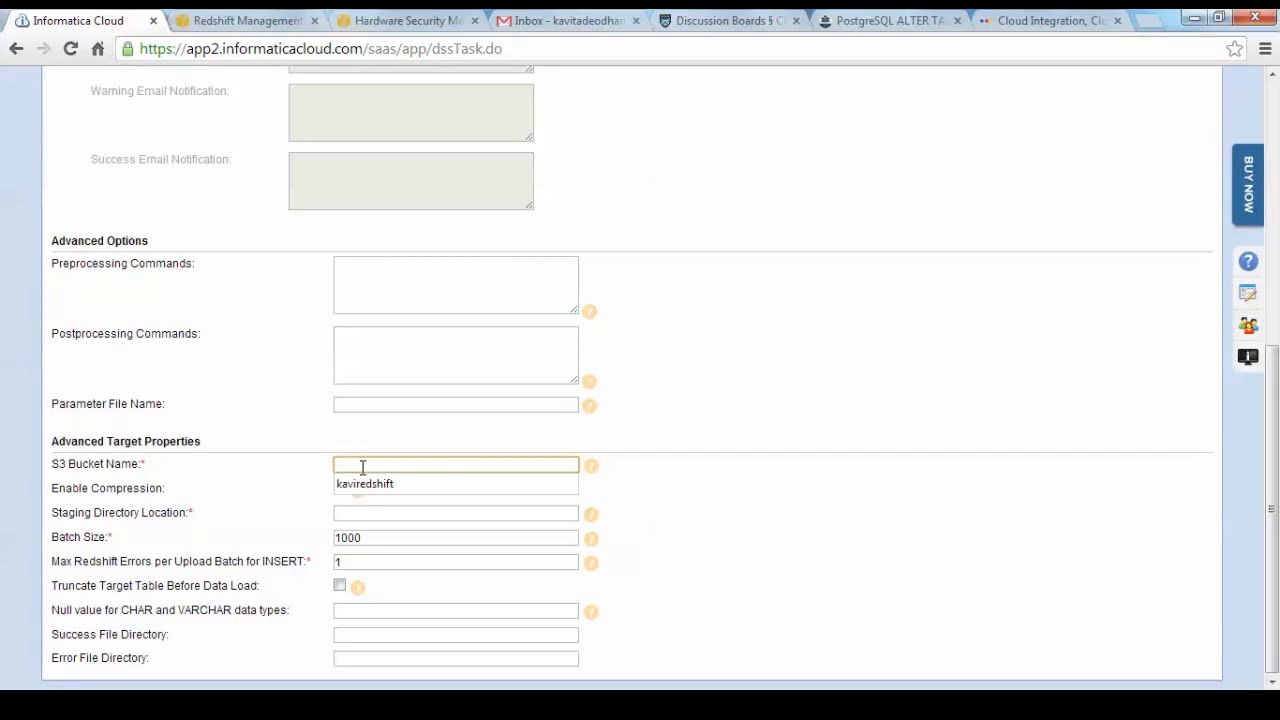
left_click(364, 484)
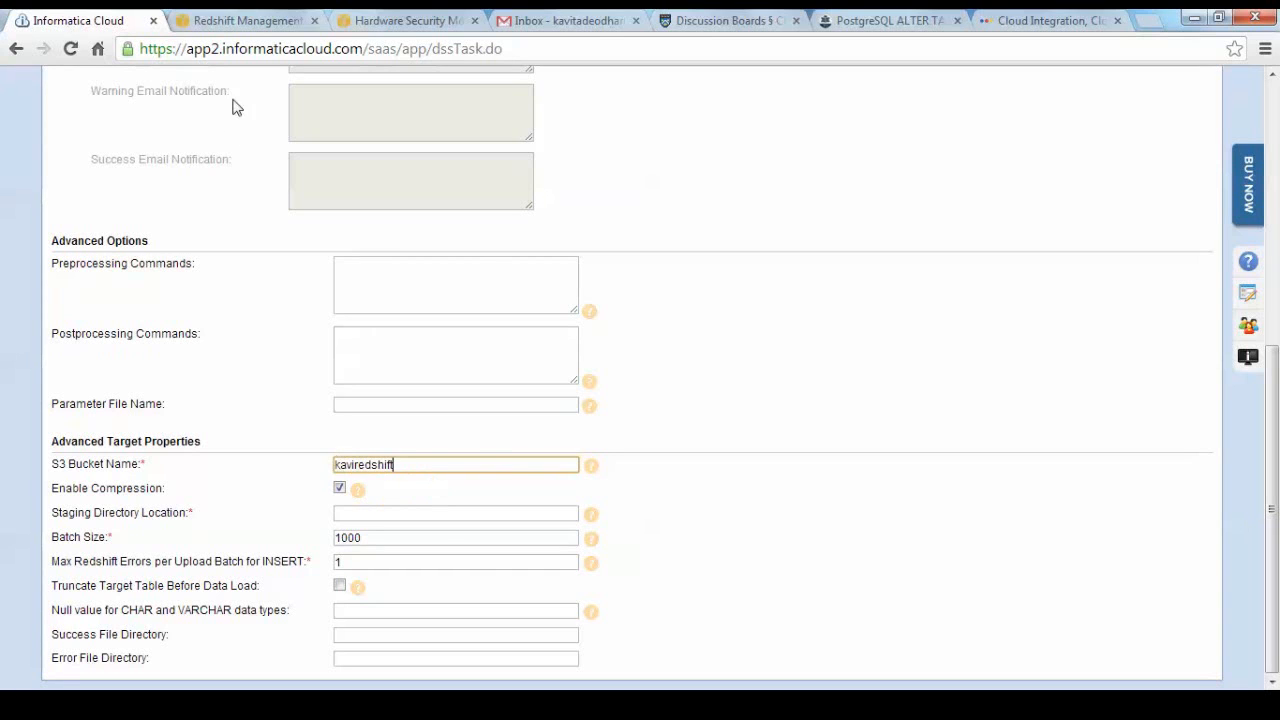
Check the bucket name in the AWS S3 console, reopen the Redshift console and return to the Informatica Cloud task.
left_click(241, 30)
left_click(110, 86)
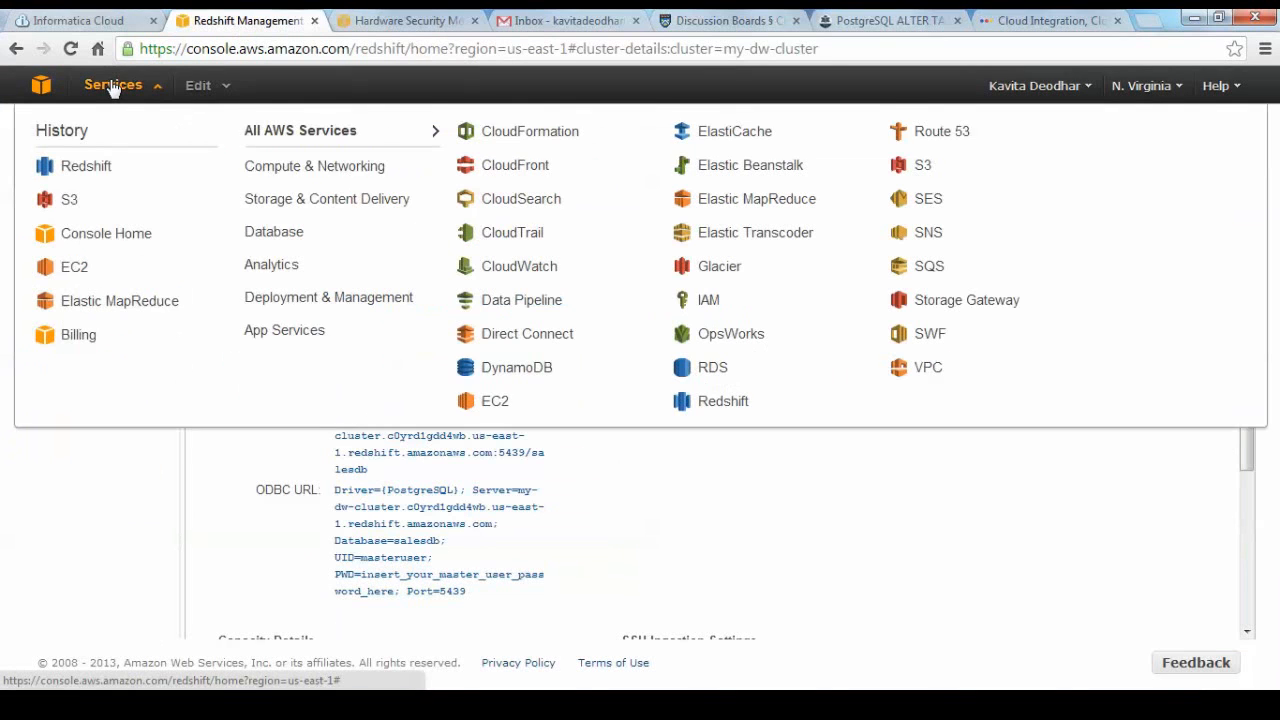
left_click(78, 206)
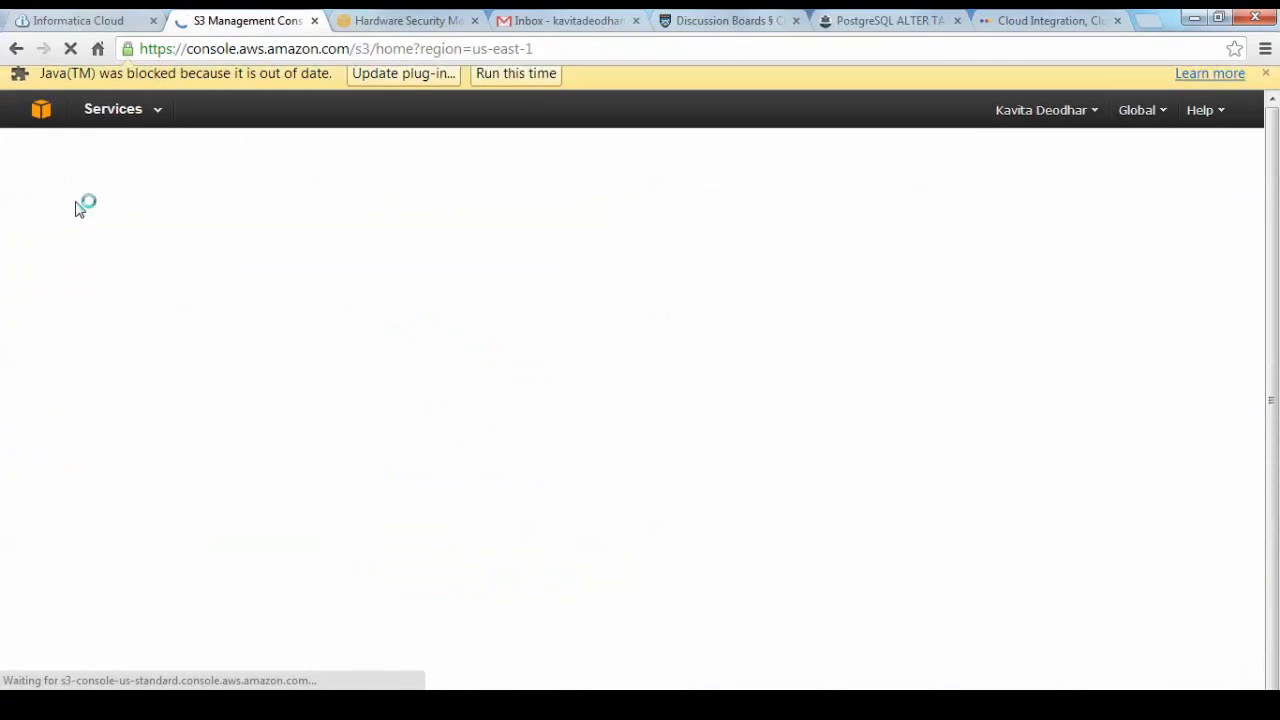
left_click(490, 83)
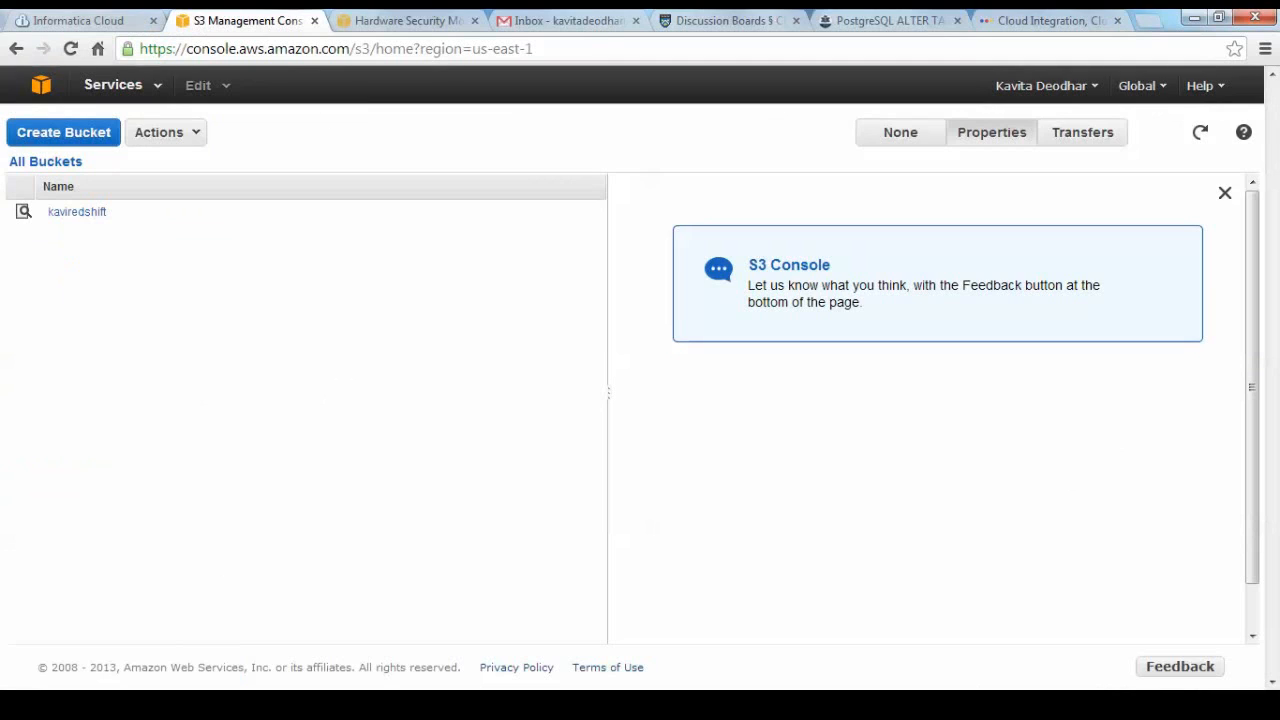
left_click(400, 705)
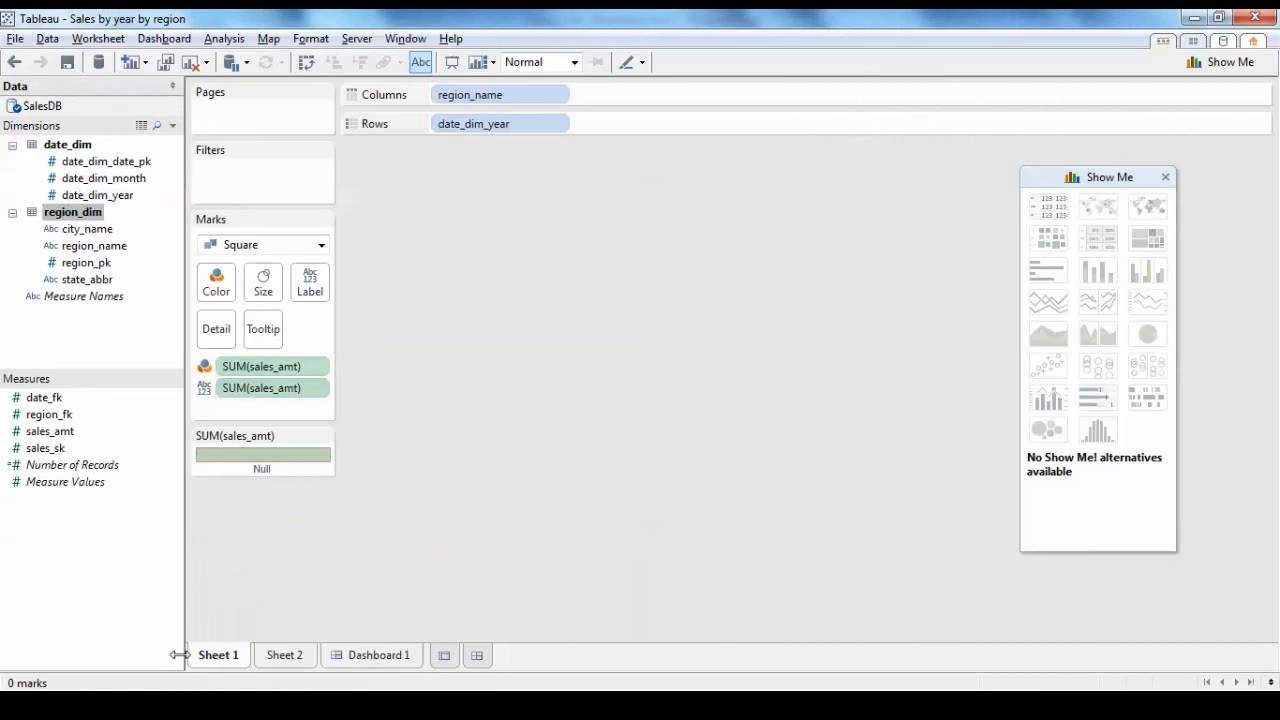
left_click(184, 705)
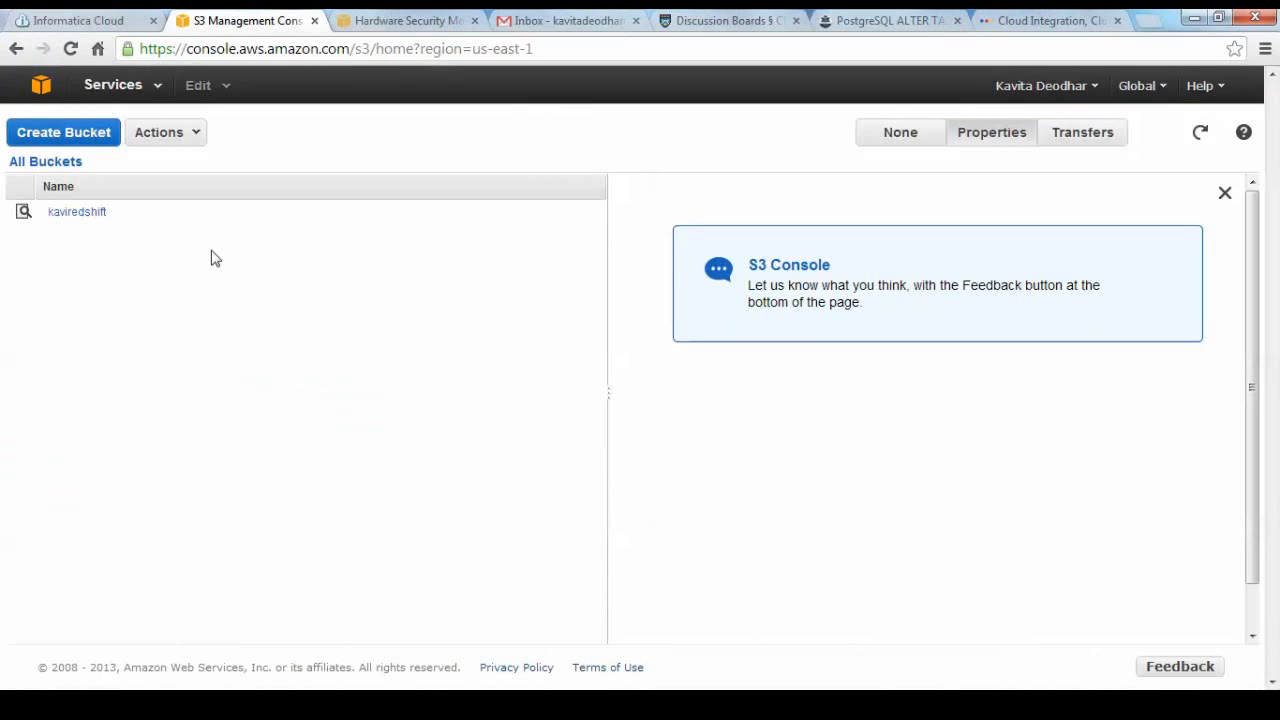
left_click(104, 87)
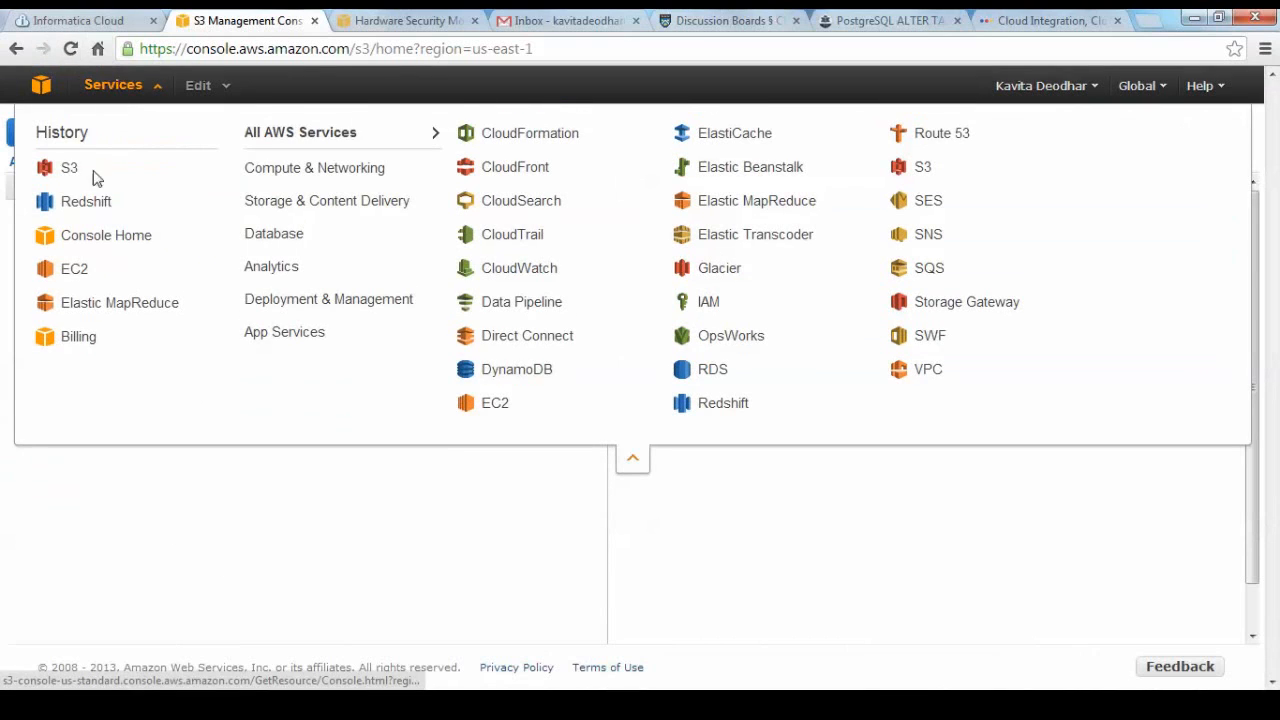
left_click(86, 202)
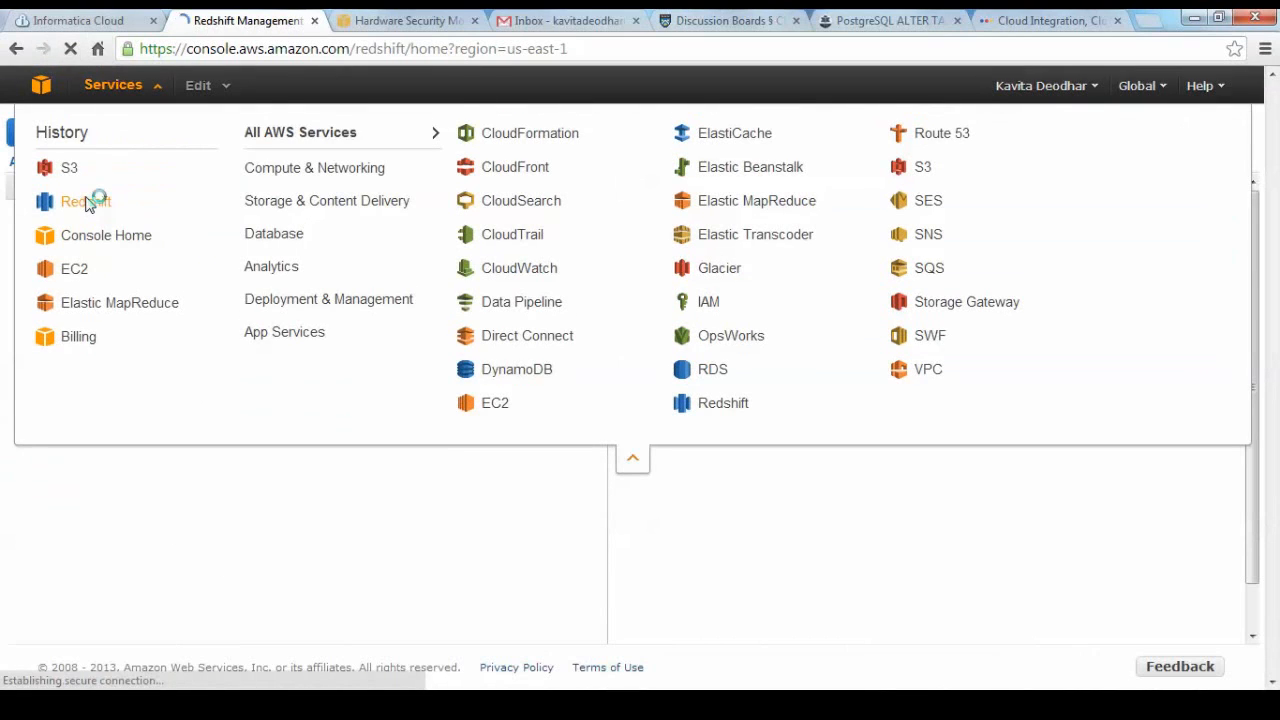
left_click(100, 25)
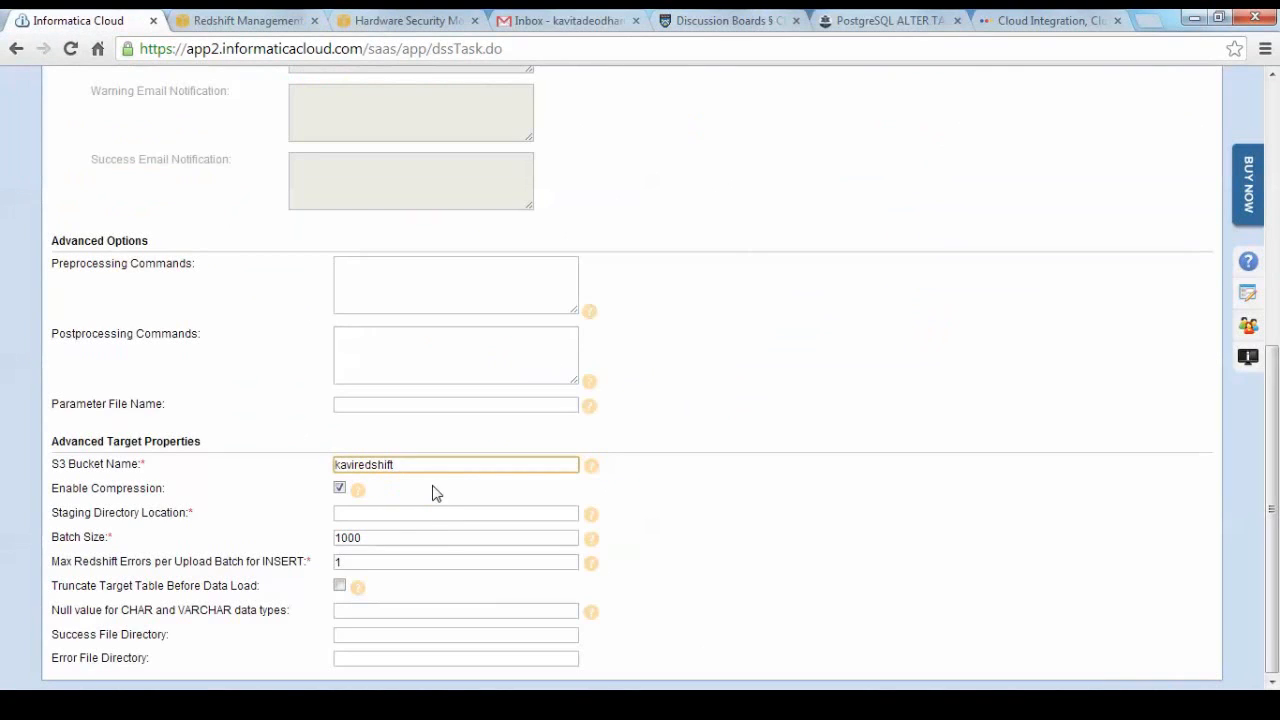
Set the staging directory location in the advanced target properties to c:\.
left_click(404, 517)
type("C:\\")
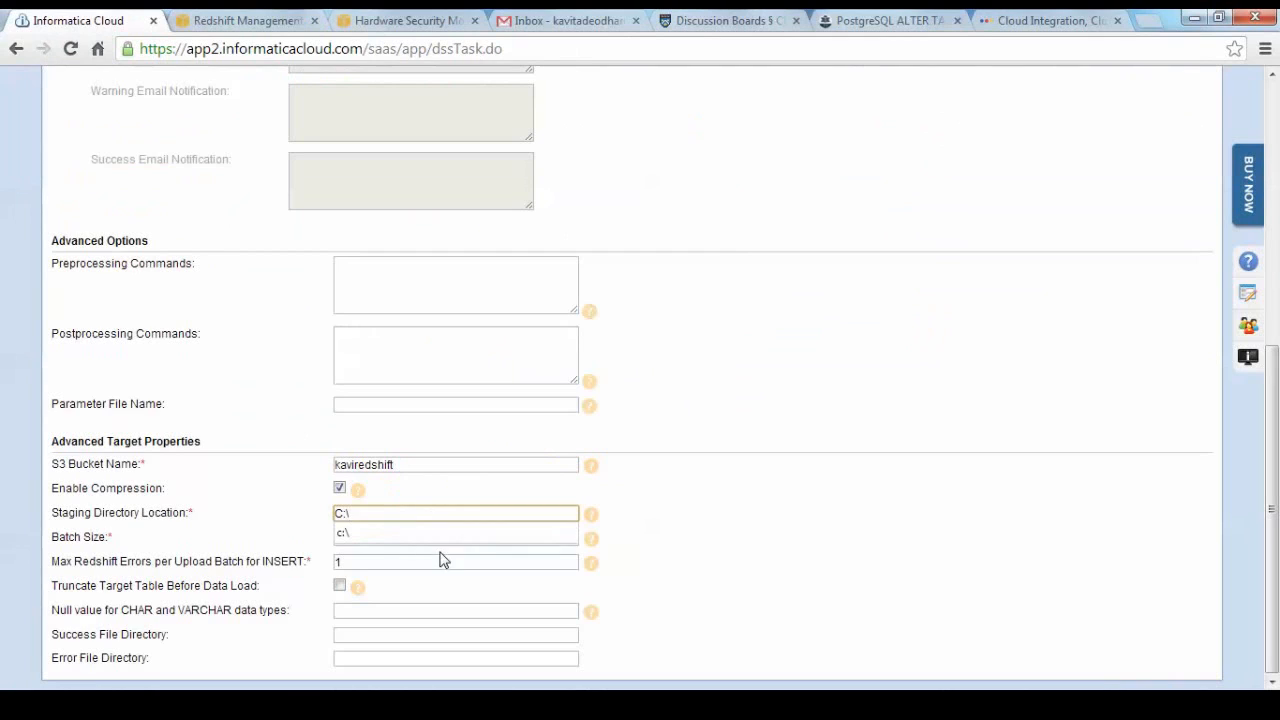
left_click(433, 533)
left_click(698, 577)
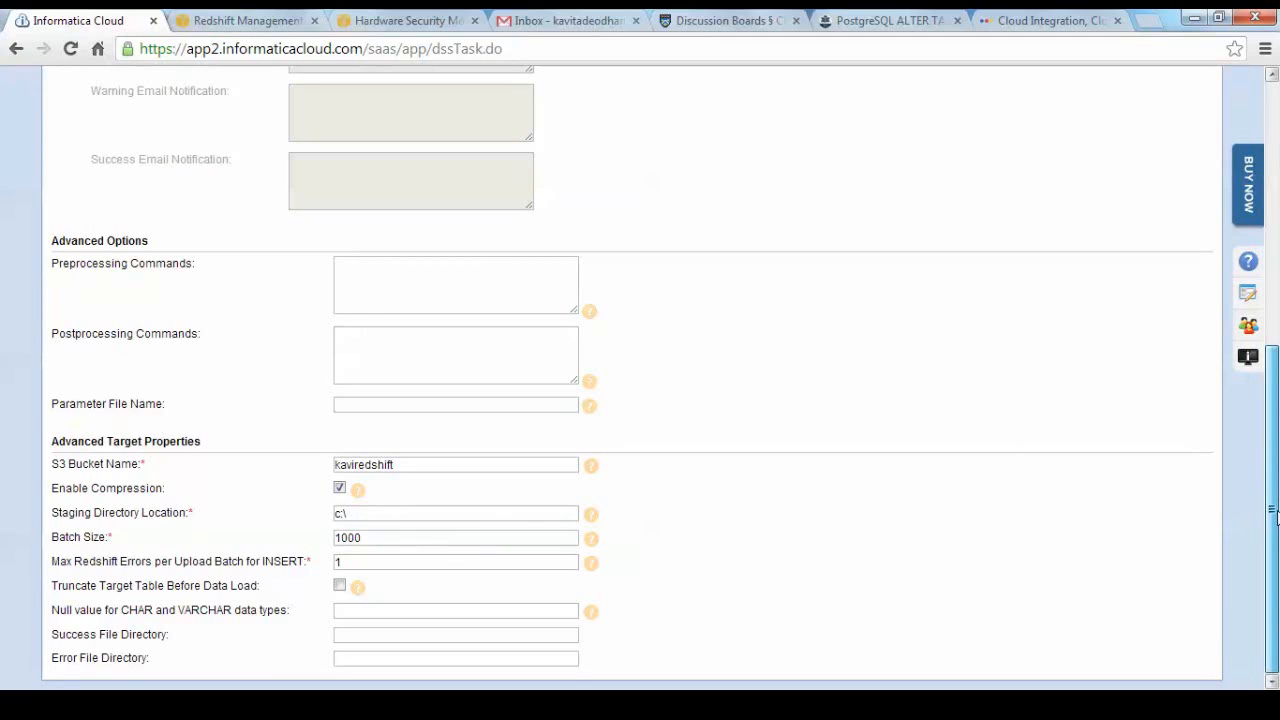
Save and close the LoadtoDateDim task without assigning a schedule.
left_click_drag(1275, 512, 1275, 205)
left_click(222, 274)
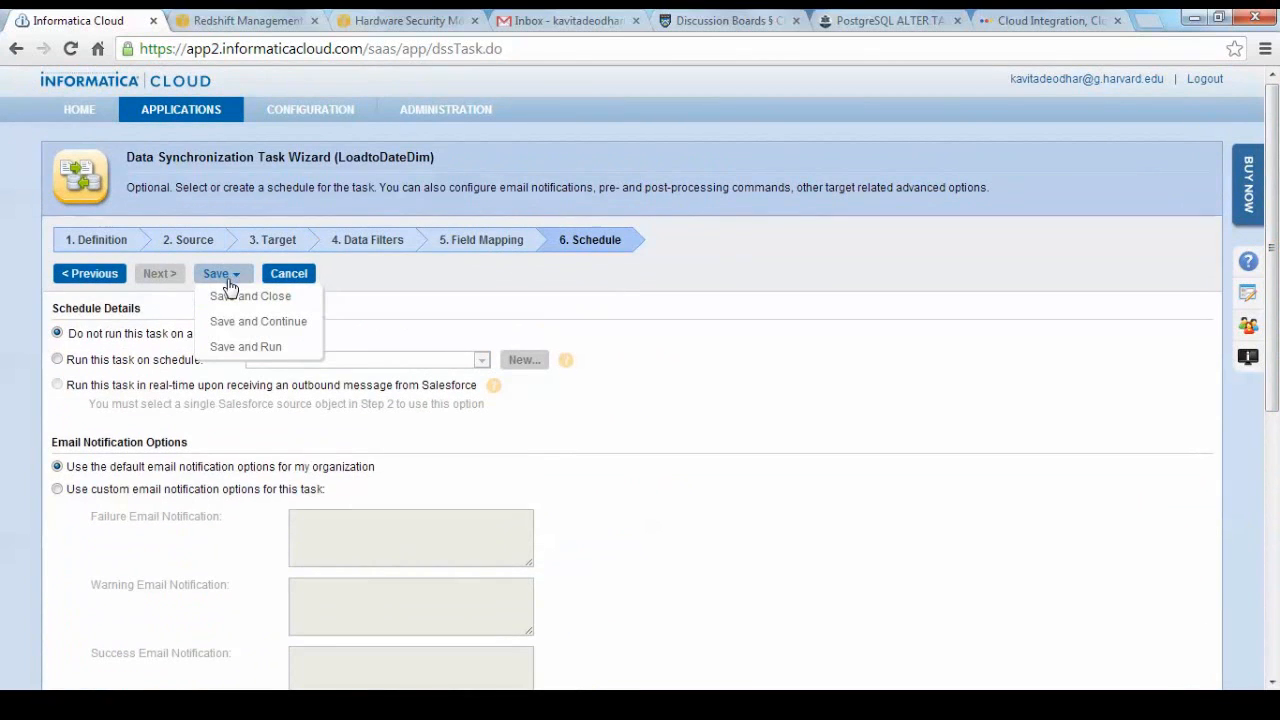
left_click(229, 300)
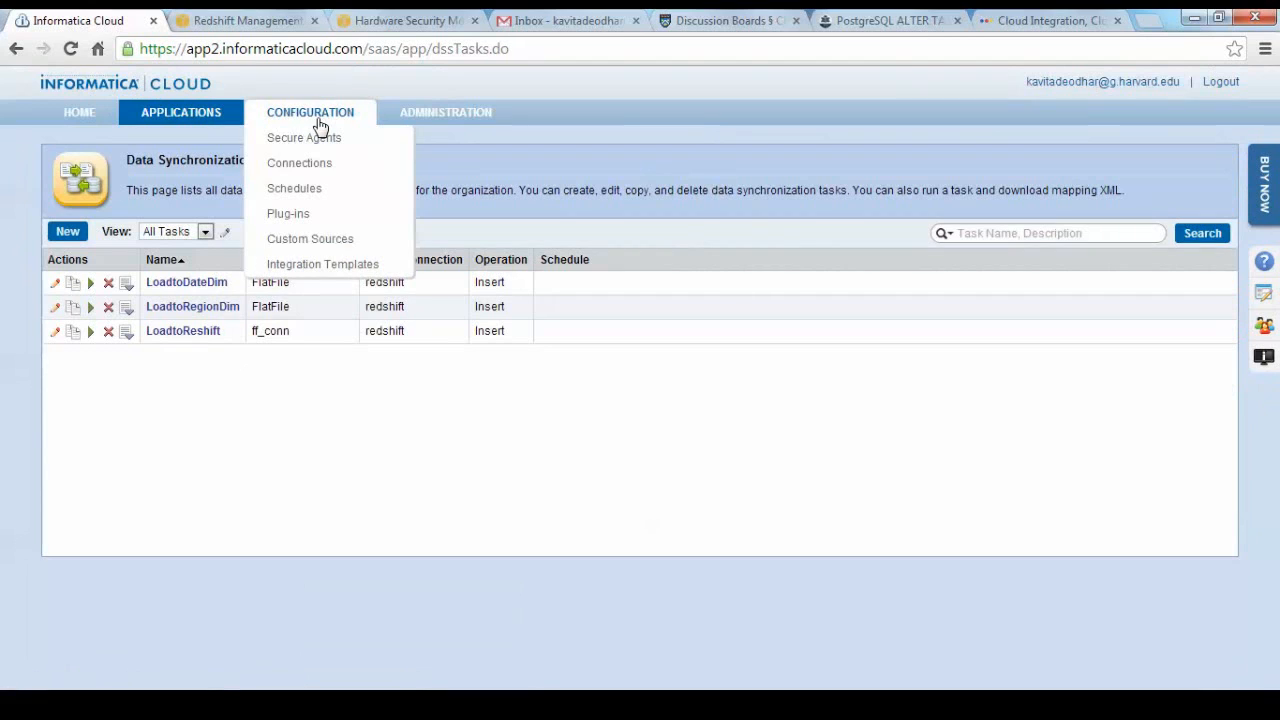
Check the Secure Agents list, return to the data synchronization tasks and run the LoadtoDateDim task.
left_click(320, 136)
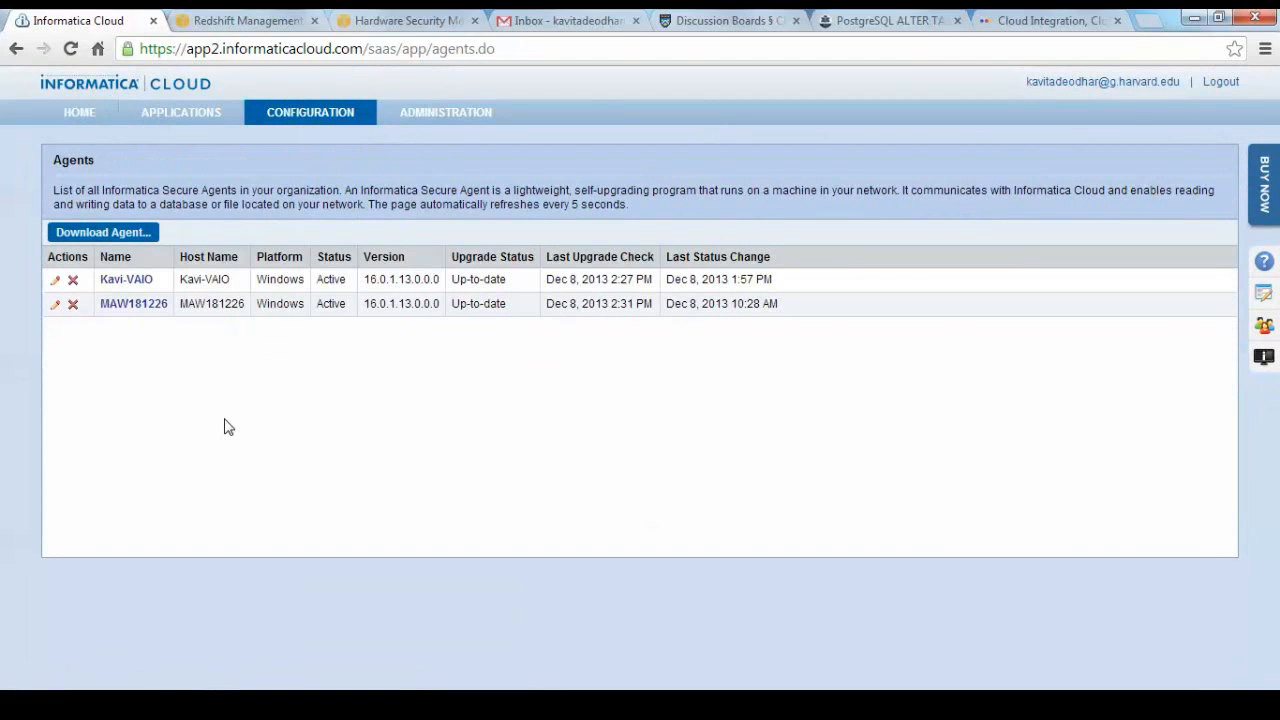
mouse_move(190, 114)
left_click(193, 140)
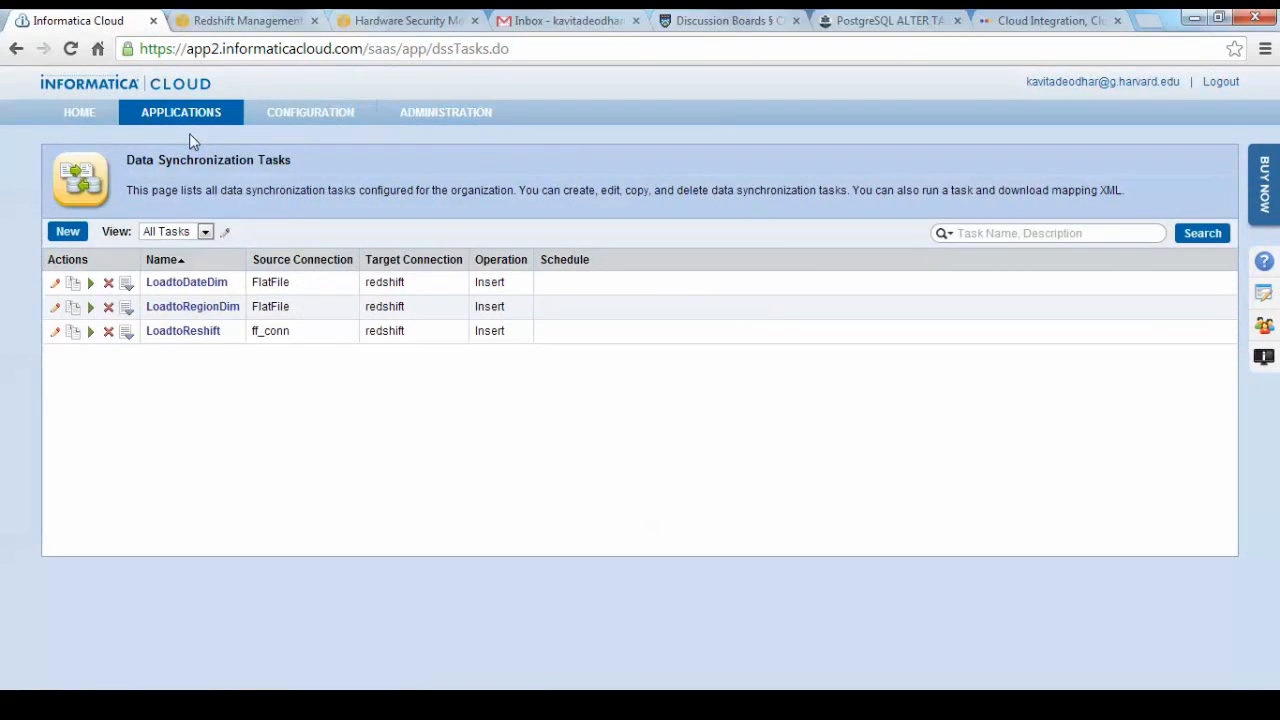
left_click(89, 284)
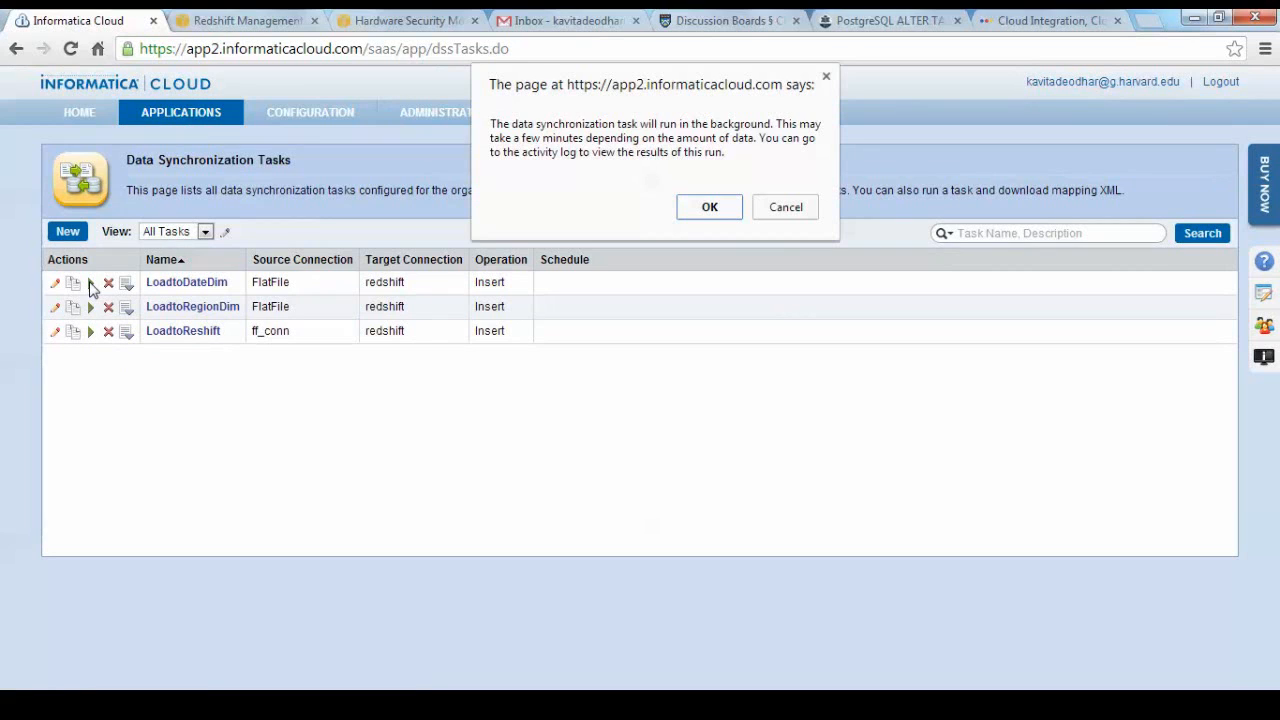
left_click(710, 206)
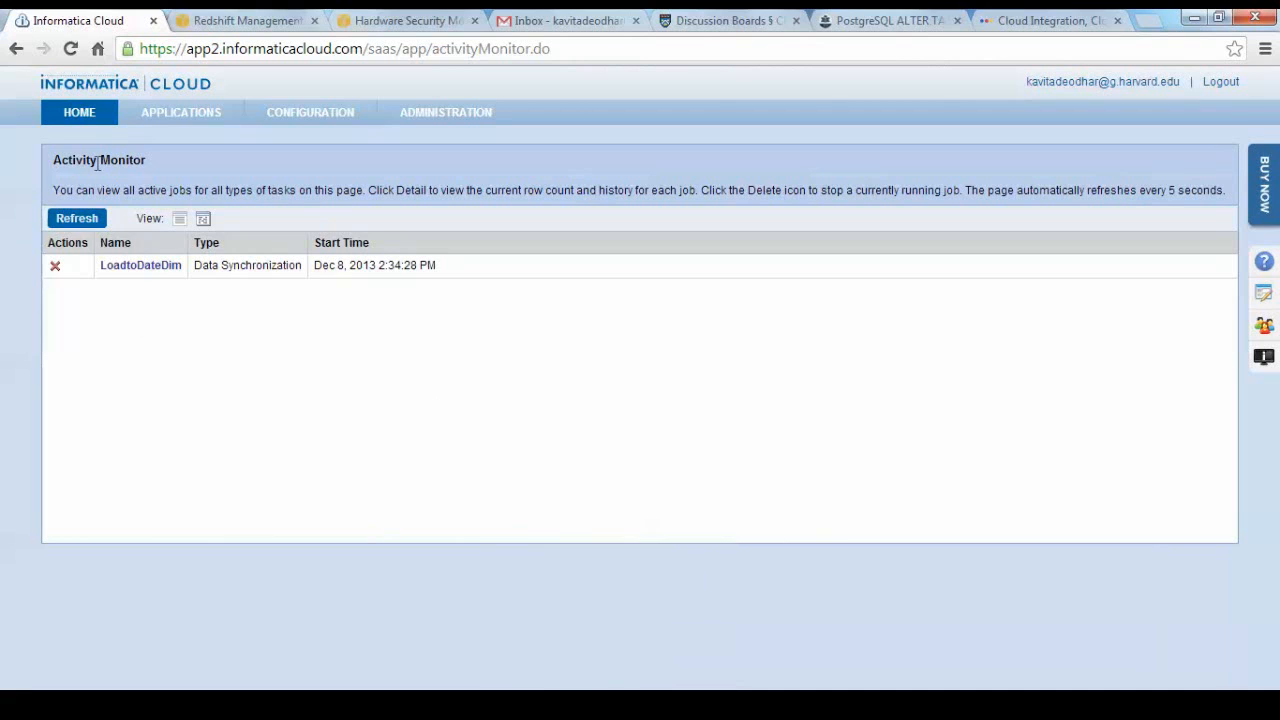
Check the outcome of the LoadtoDateDim run in the notification e-mail and the Informatica Cloud activity log.
left_click(80, 139)
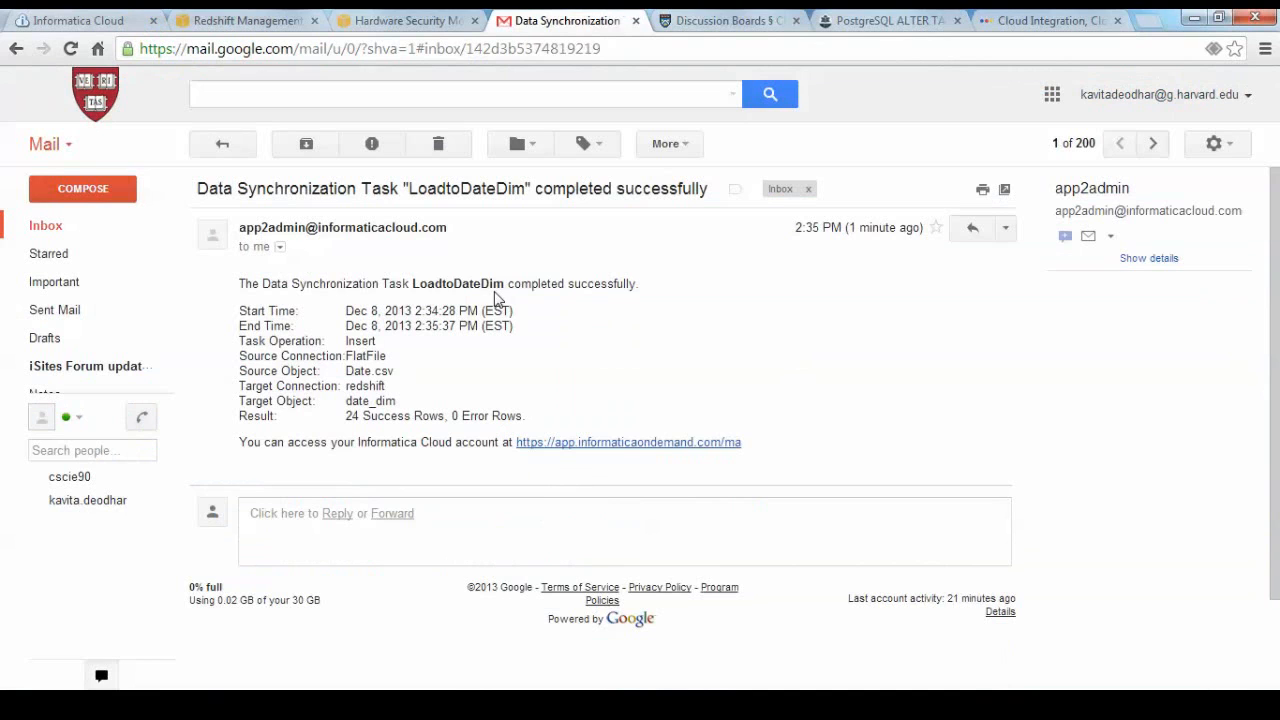
left_click(118, 24)
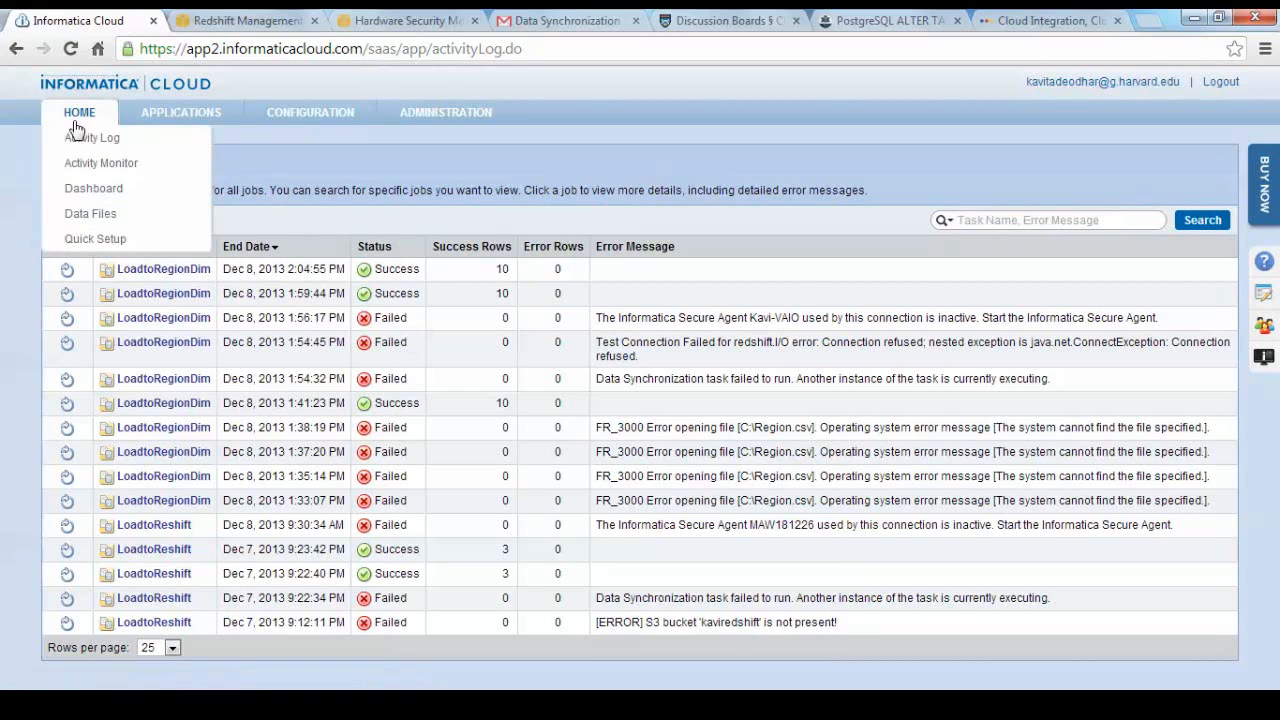
left_click(80, 146)
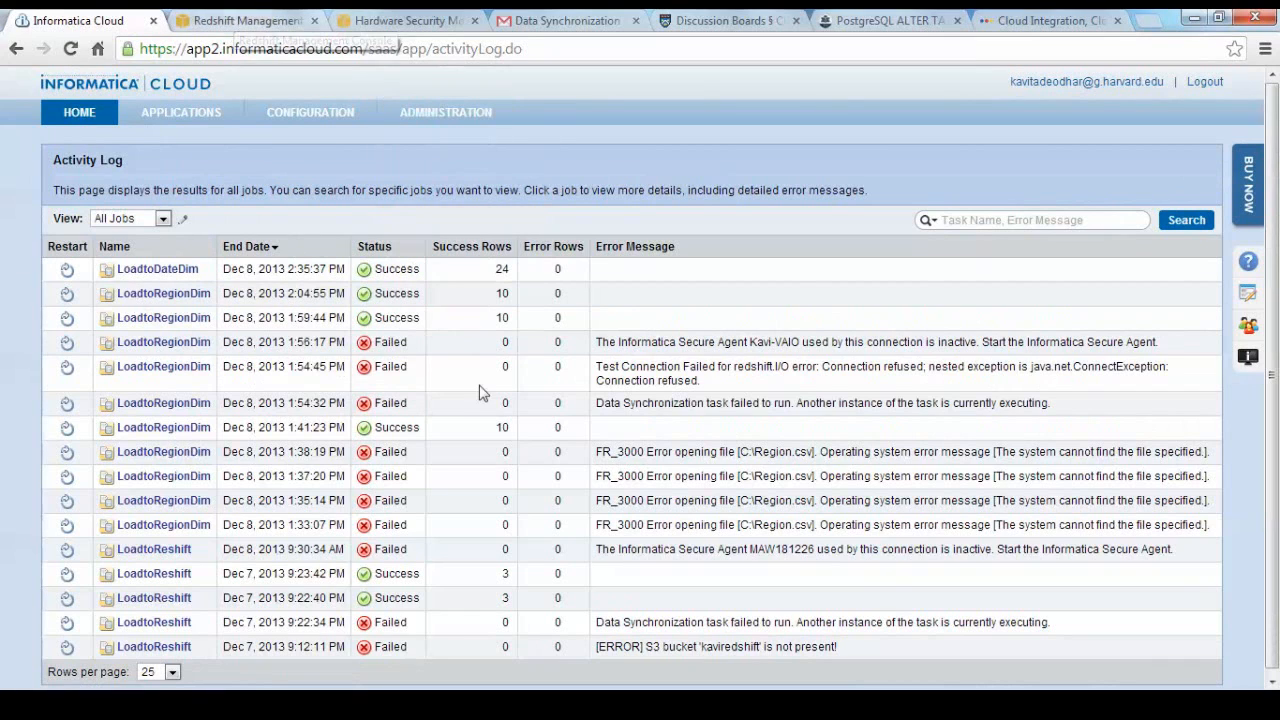
Switch to SQL Workbench/J and query all rows of DATE_DIM to inspect the loaded data.
key("alt+Tab")
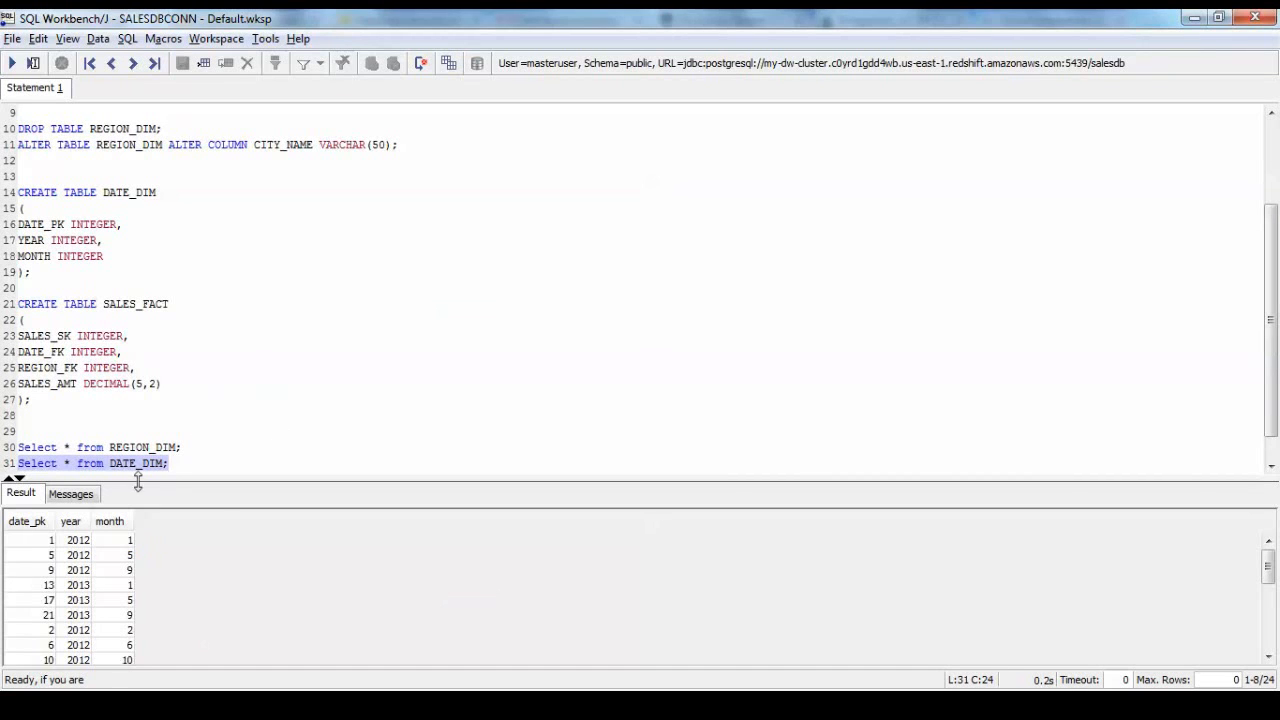
mouse_move(211, 480)
left_mouse_down()
mouse_move(206, 457)
mouse_move(200, 509)
mouse_move(200, 494)
left_mouse_up()
left_click(12, 63)
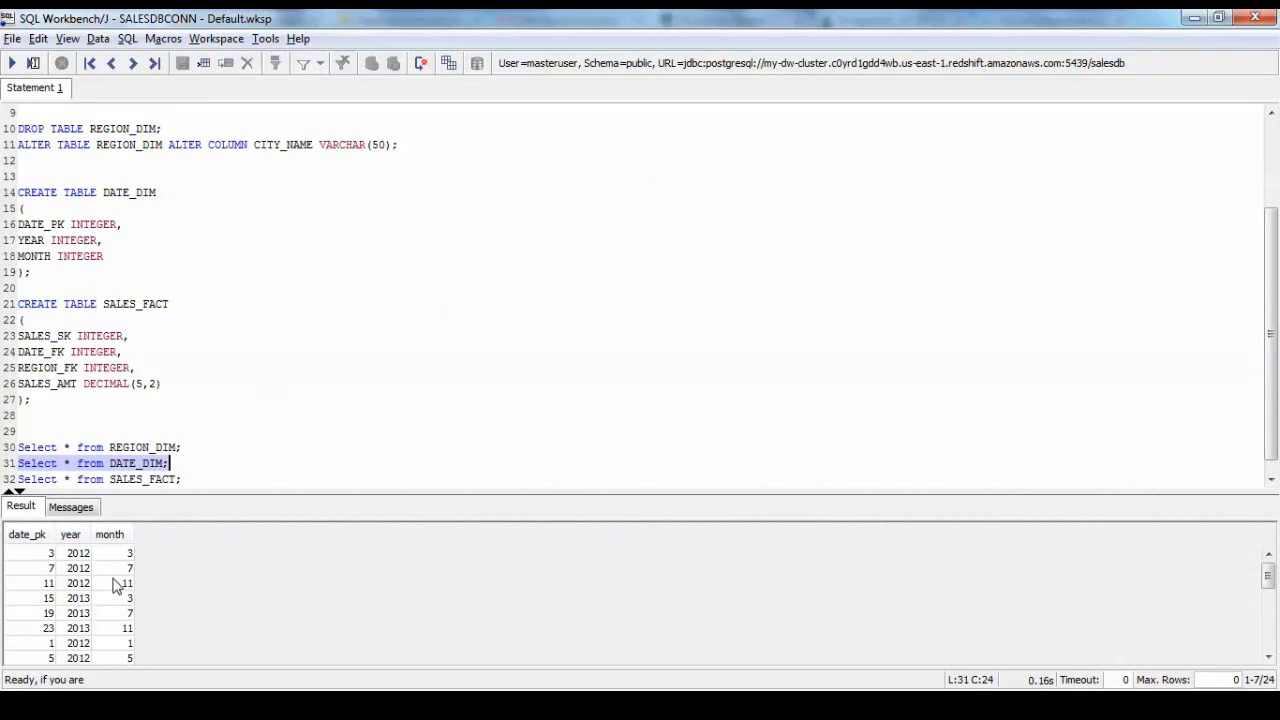
mouse_move(320, 487)
left_mouse_down()
mouse_move(314, 446)
mouse_move(334, 362)
mouse_move(334, 508)
mouse_move(334, 487)
left_mouse_up()
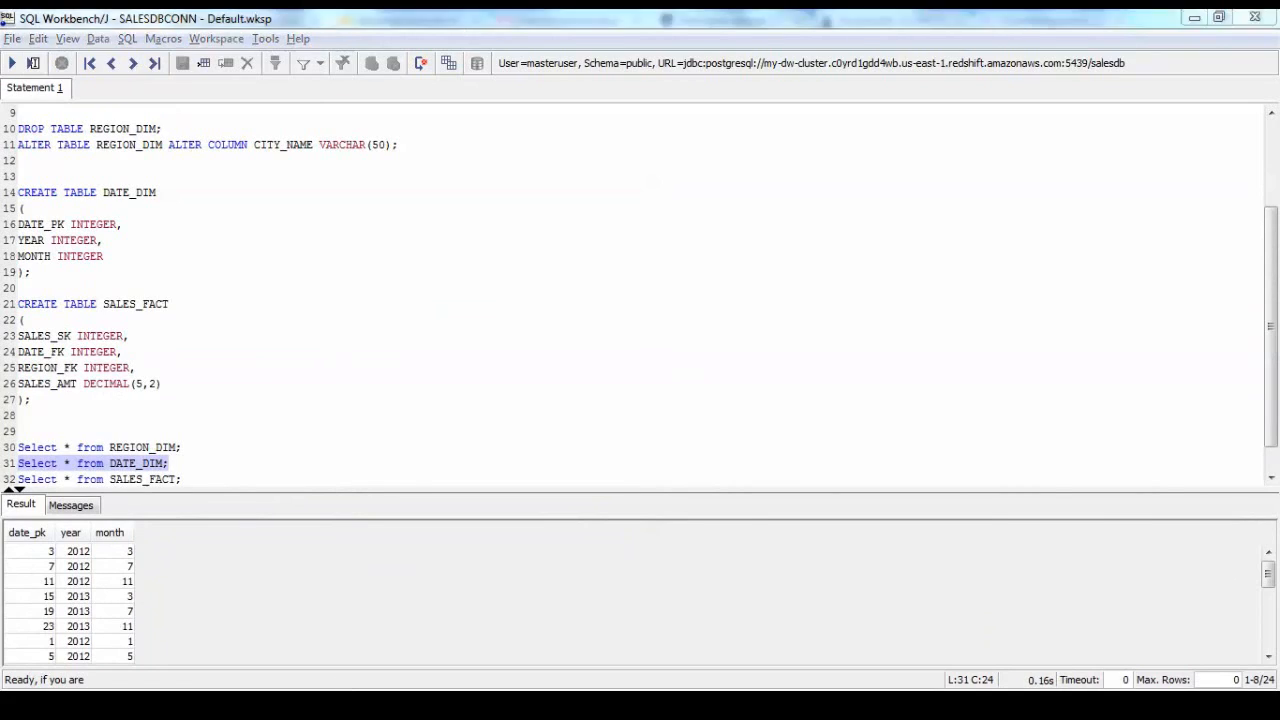
Switch to the Redshift console and examine the date_dim COPY statement in the load history of my-dw-cluster.
key("alt+Tab")
left_click(266, 22)
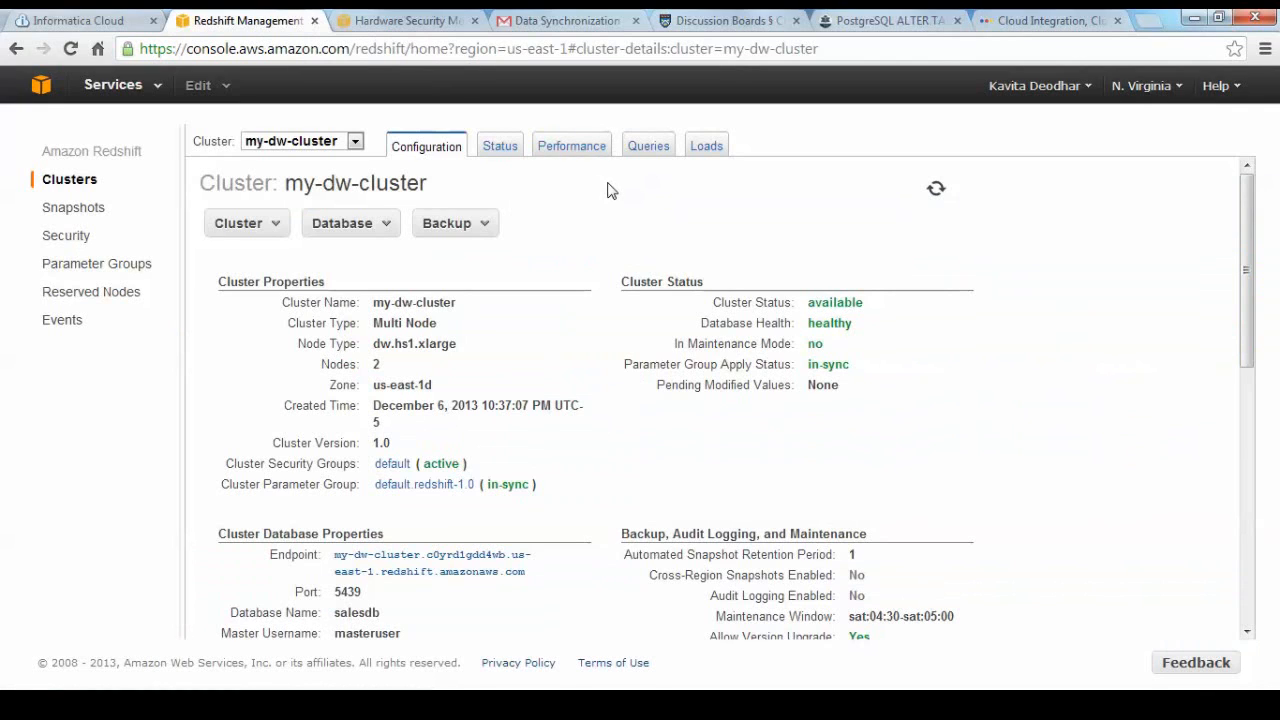
left_click(706, 147)
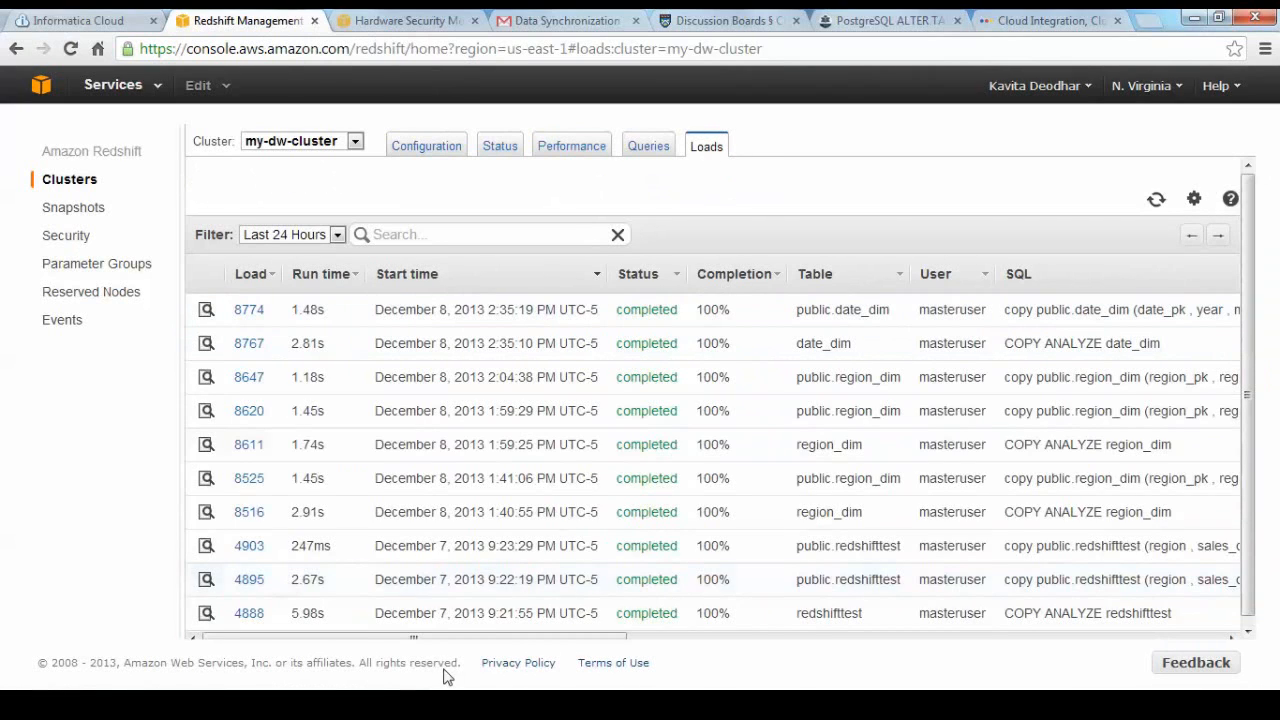
left_click_drag(455, 641, 706, 633)
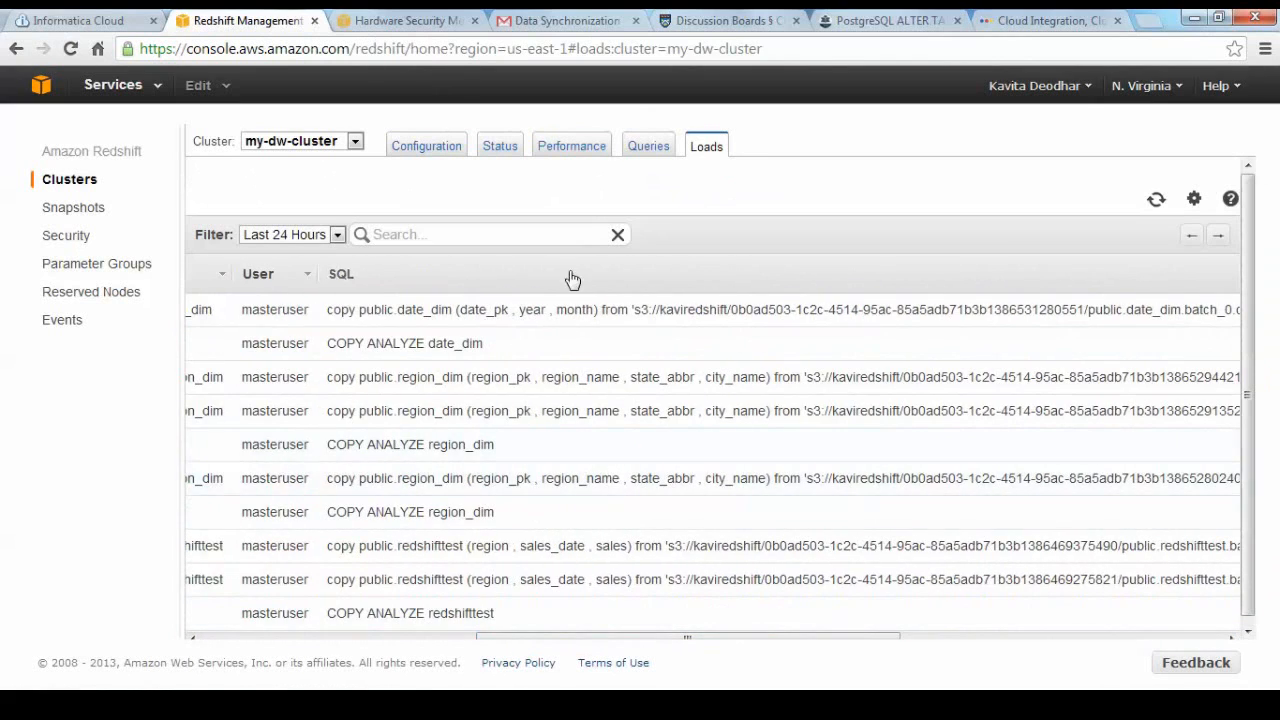
left_click_drag(660, 310, 731, 312)
left_click(730, 310)
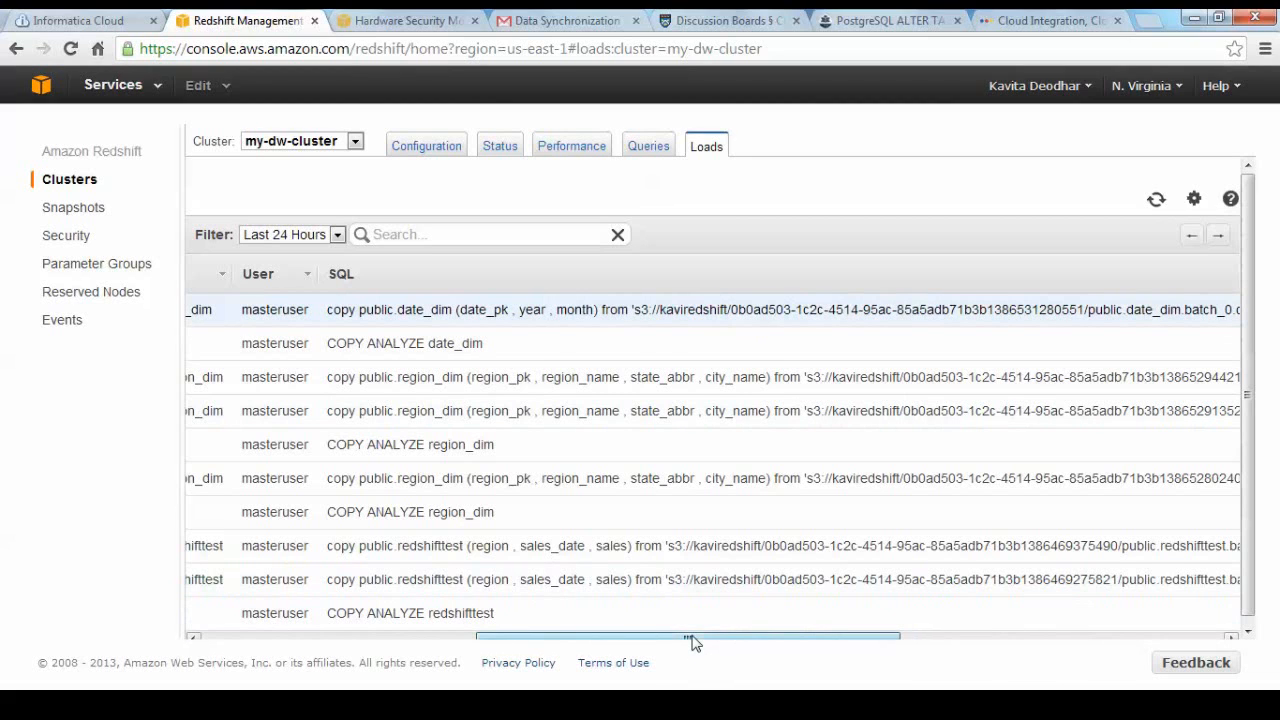
left_click_drag(692, 640, 940, 646)
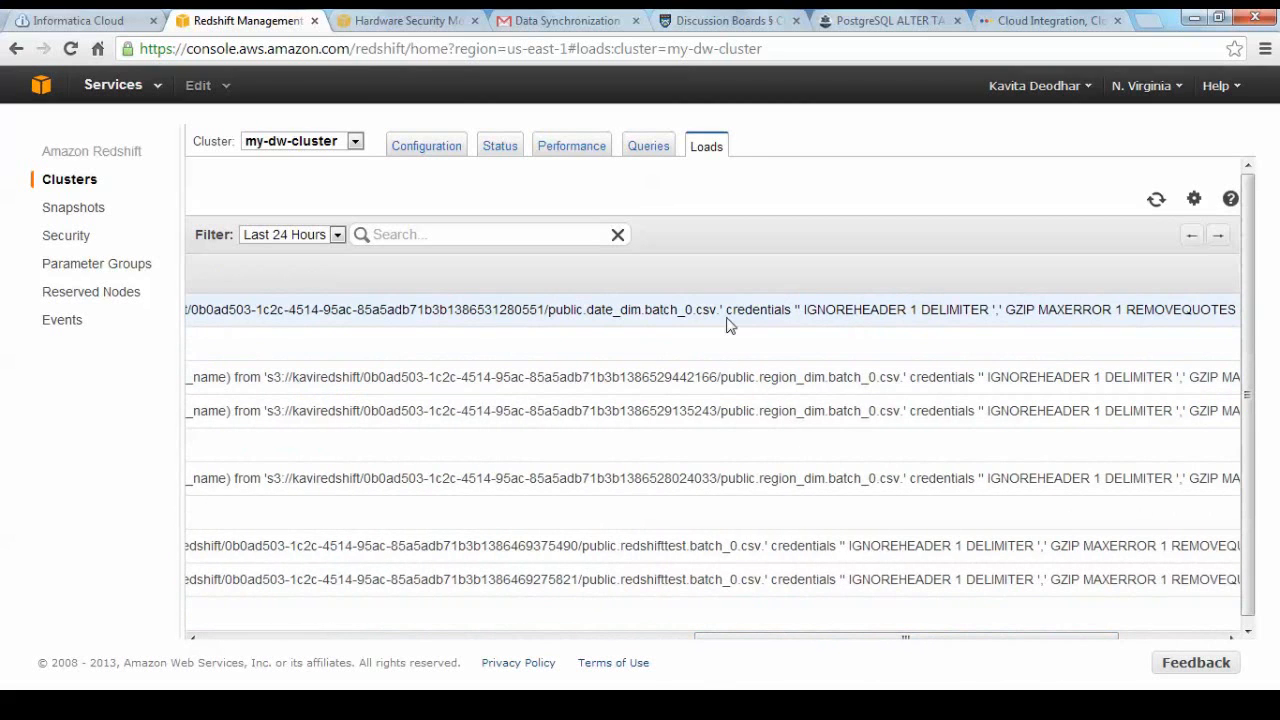
left_click_drag(811, 646, 1005, 610)
left_click_drag(894, 640, 468, 646)
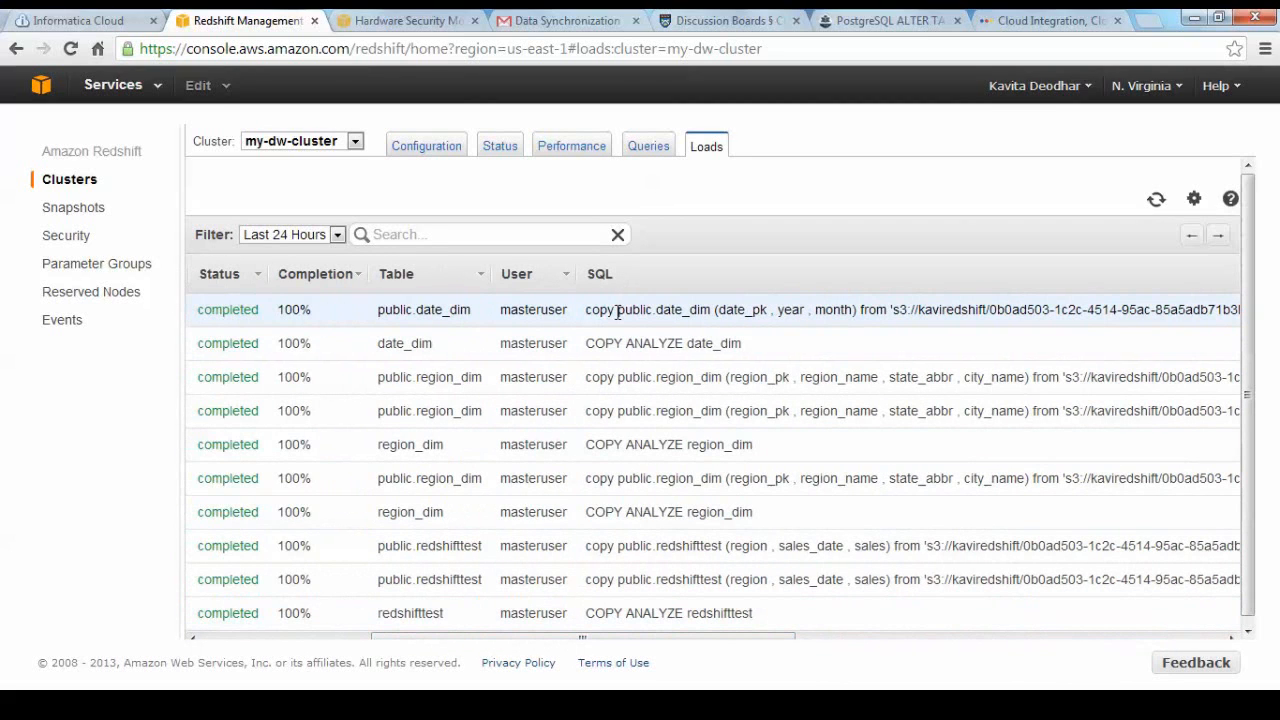
left_click_drag(617, 310, 712, 302)
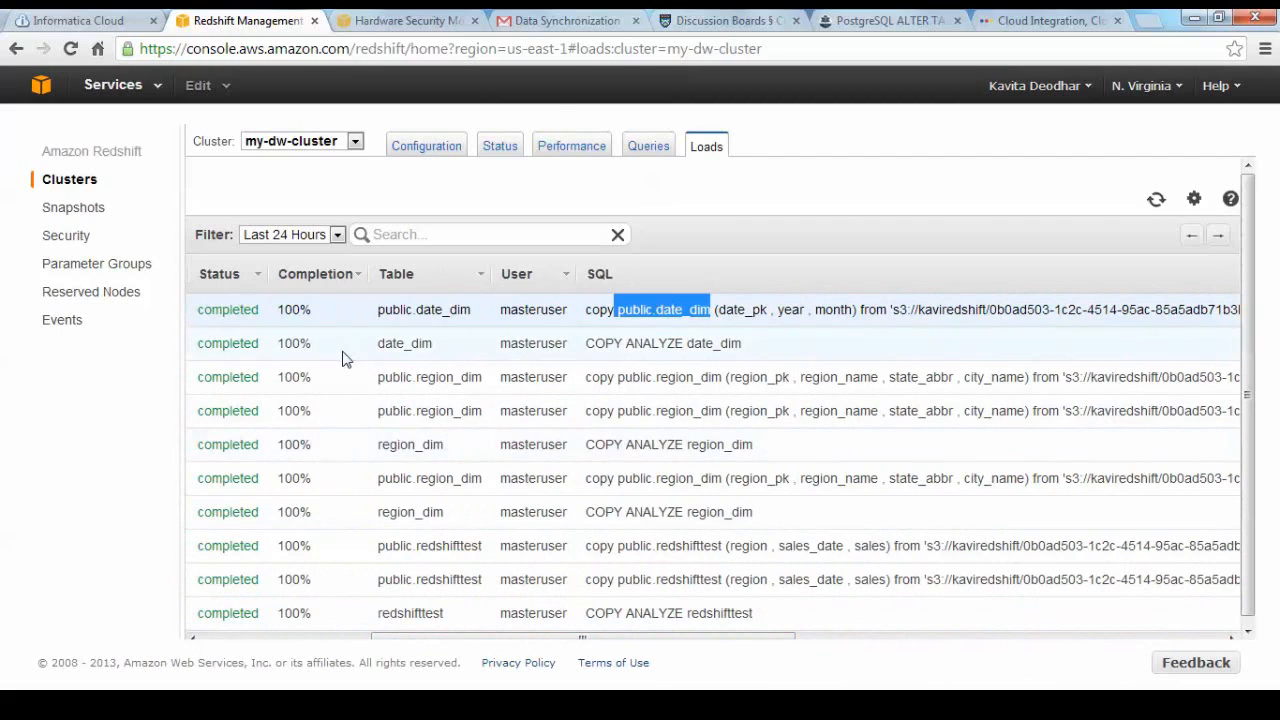
Review the query history and the per-node performance graphs of my-dw-cluster, ending on its configuration page.
left_click(648, 148)
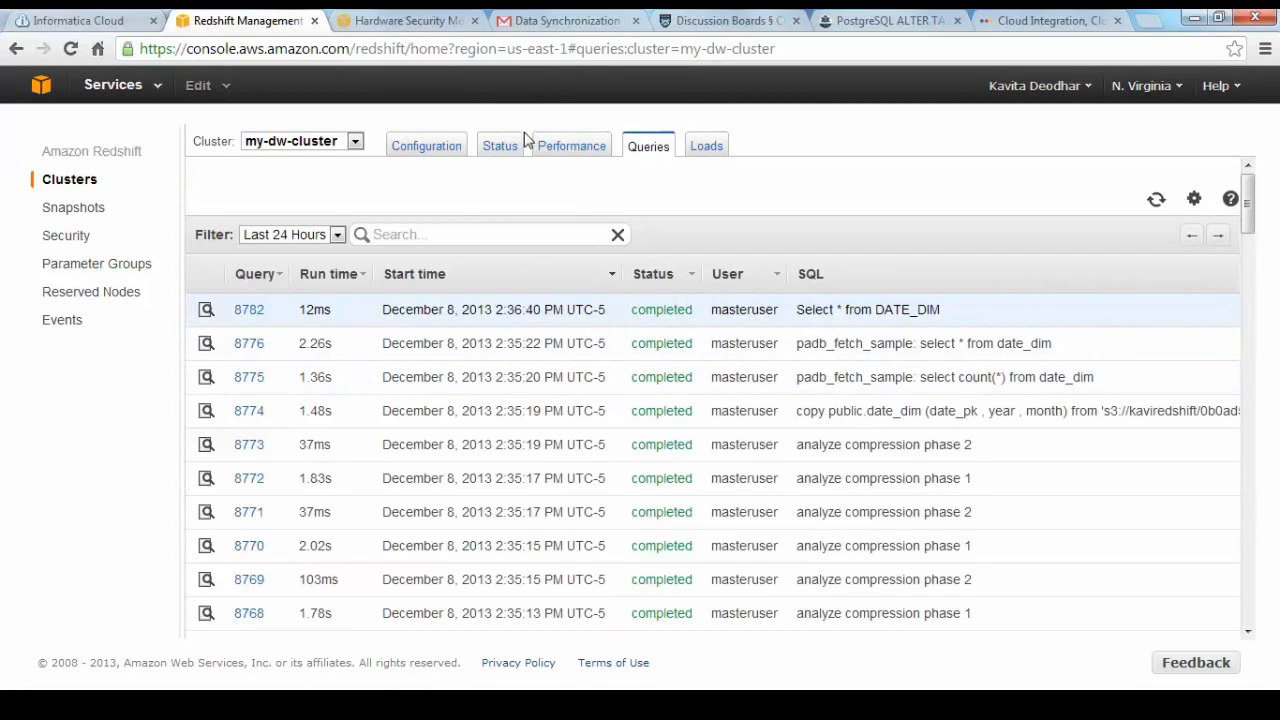
left_click(573, 150)
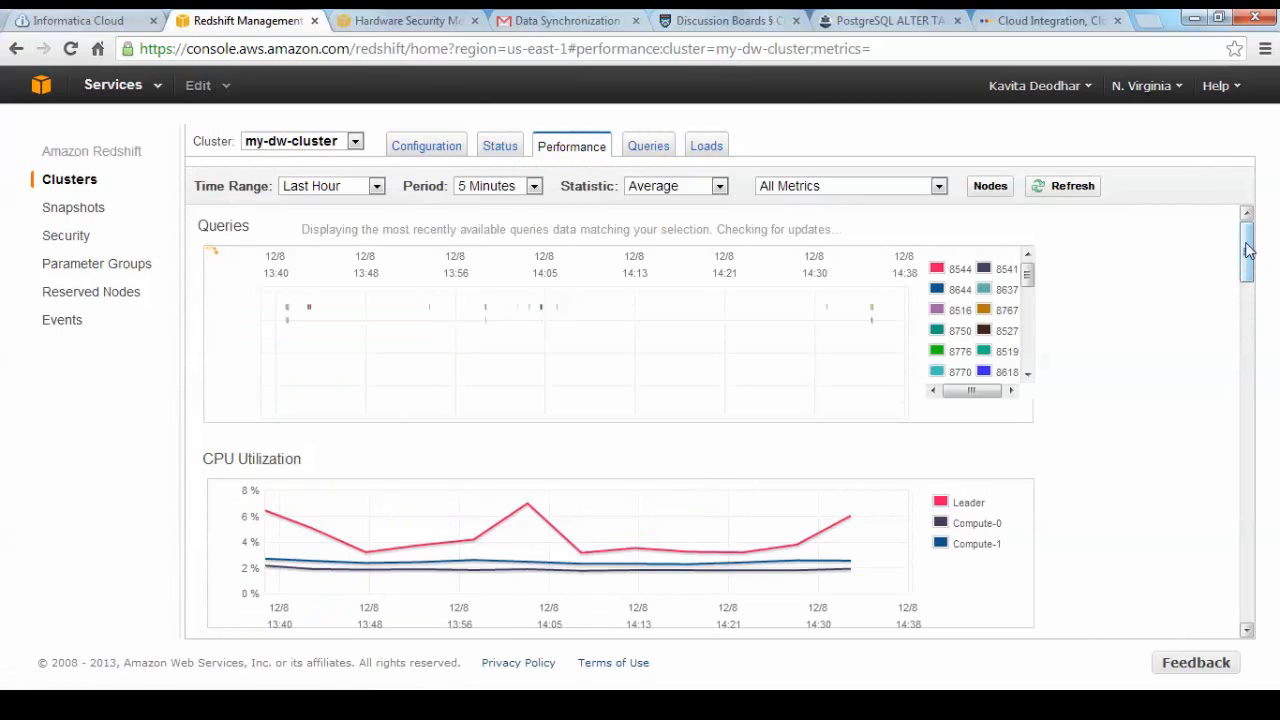
left_click_drag(1249, 258, 1247, 338)
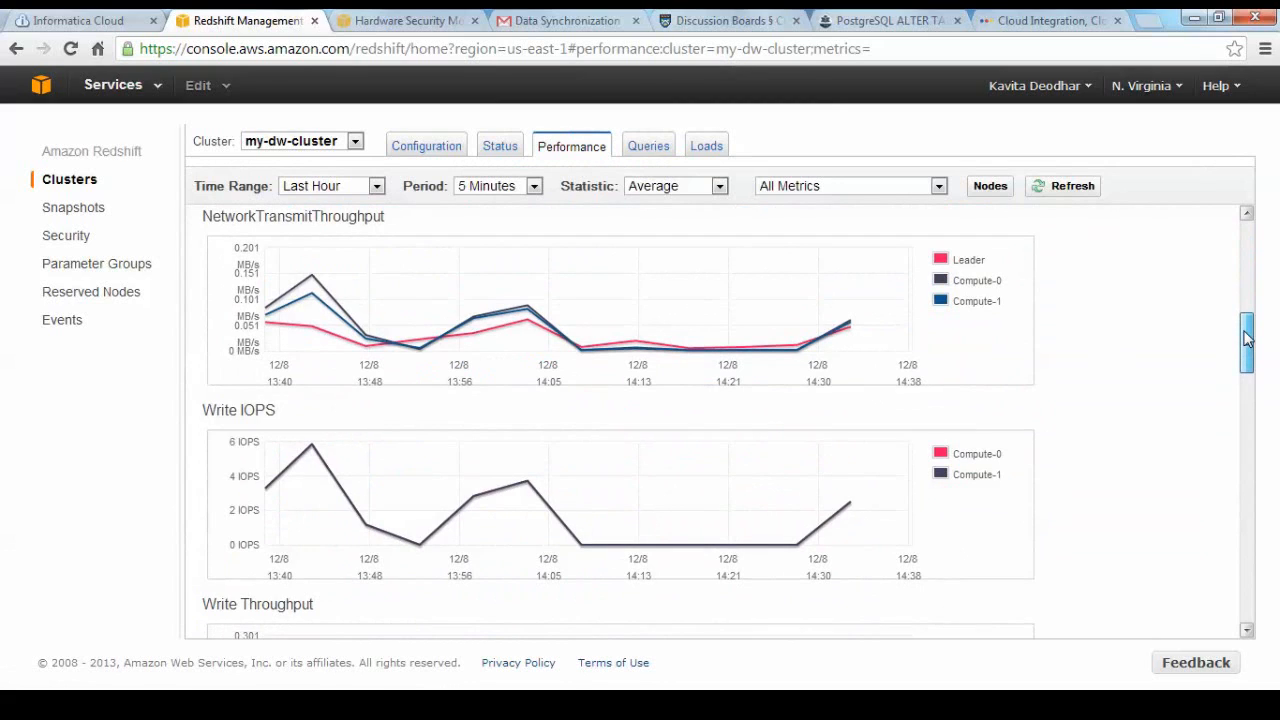
left_click_drag(1247, 338, 1247, 338)
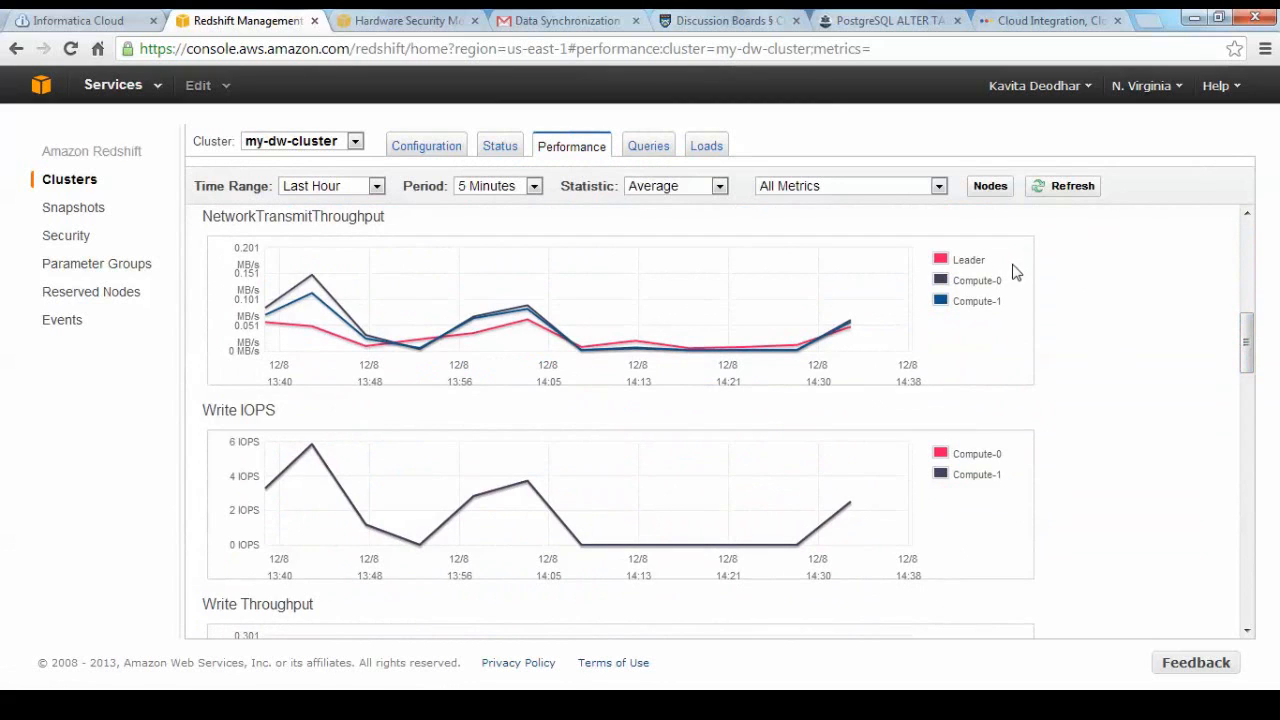
left_click_drag(988, 268, 962, 264)
left_click_drag(1008, 307, 974, 305)
left_click(1083, 397)
mouse_move(1257, 344)
left_mouse_down()
mouse_move(1240, 551)
mouse_move(1203, 254)
mouse_move(1229, 209)
left_mouse_up()
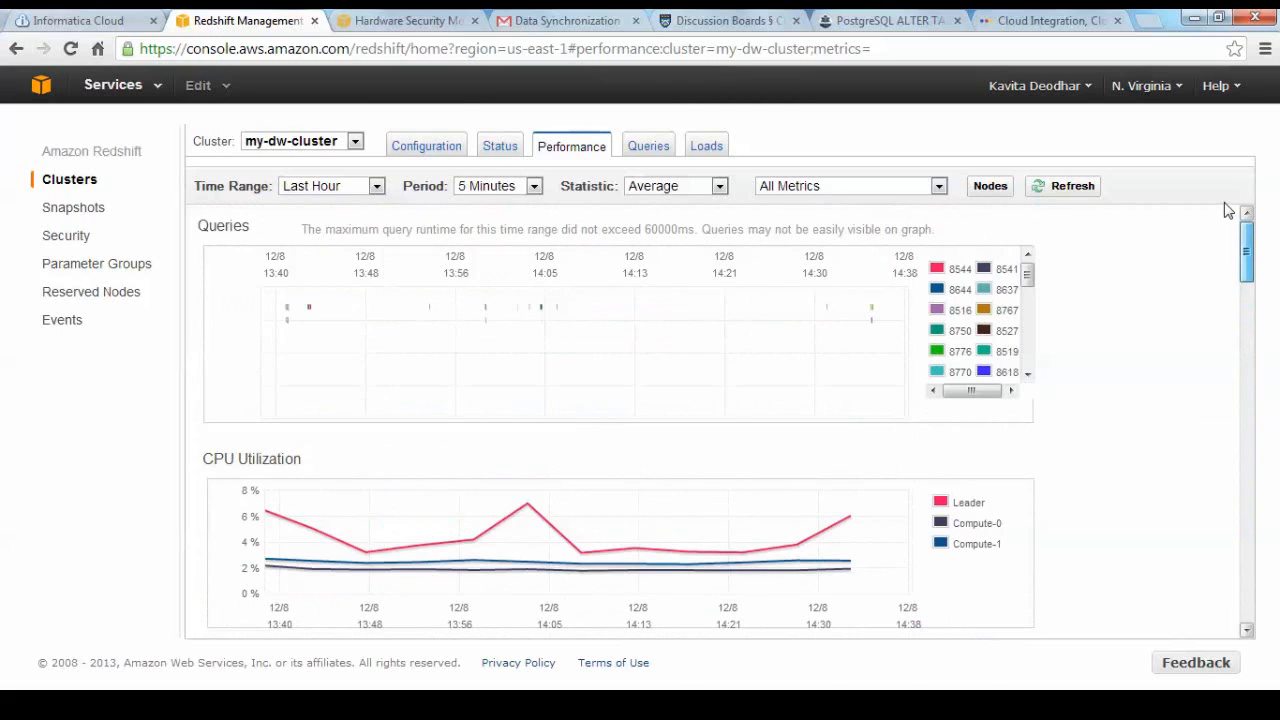
left_click(437, 152)
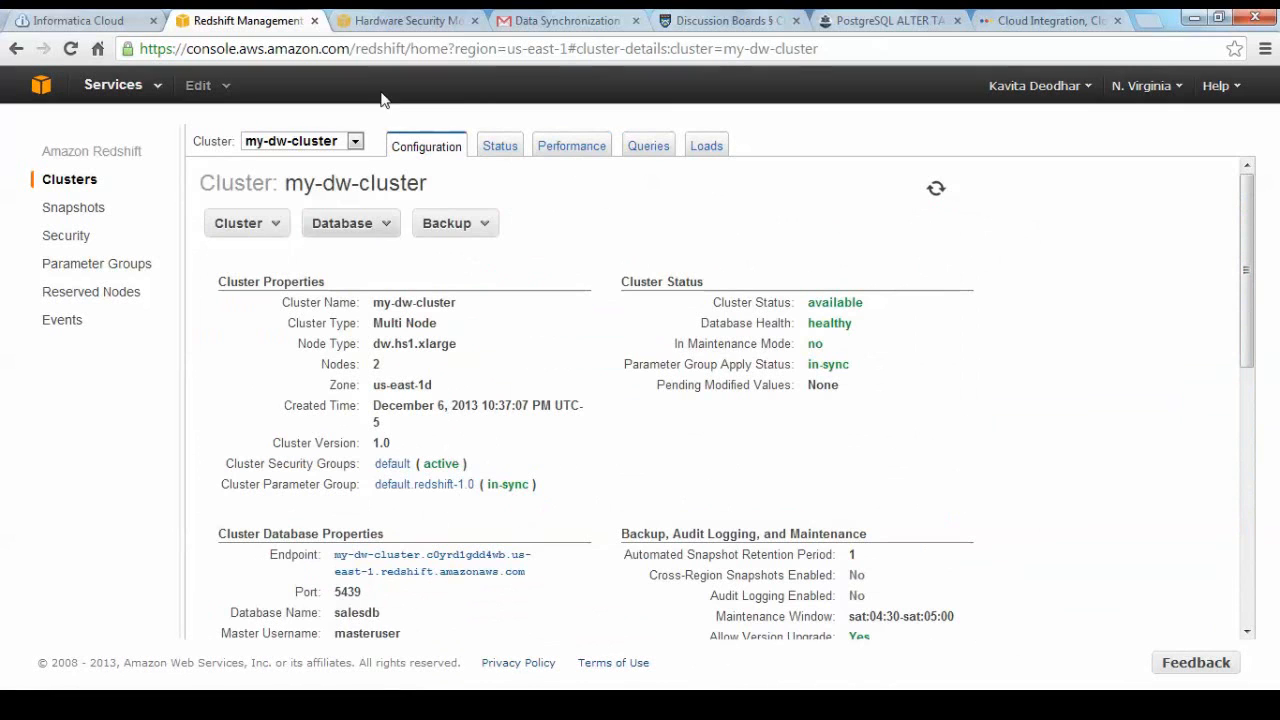
Revisit the Informatica Cloud activity log, then switch to SQL Workbench/J and drop the SALES_FACT table.
left_click(122, 24)
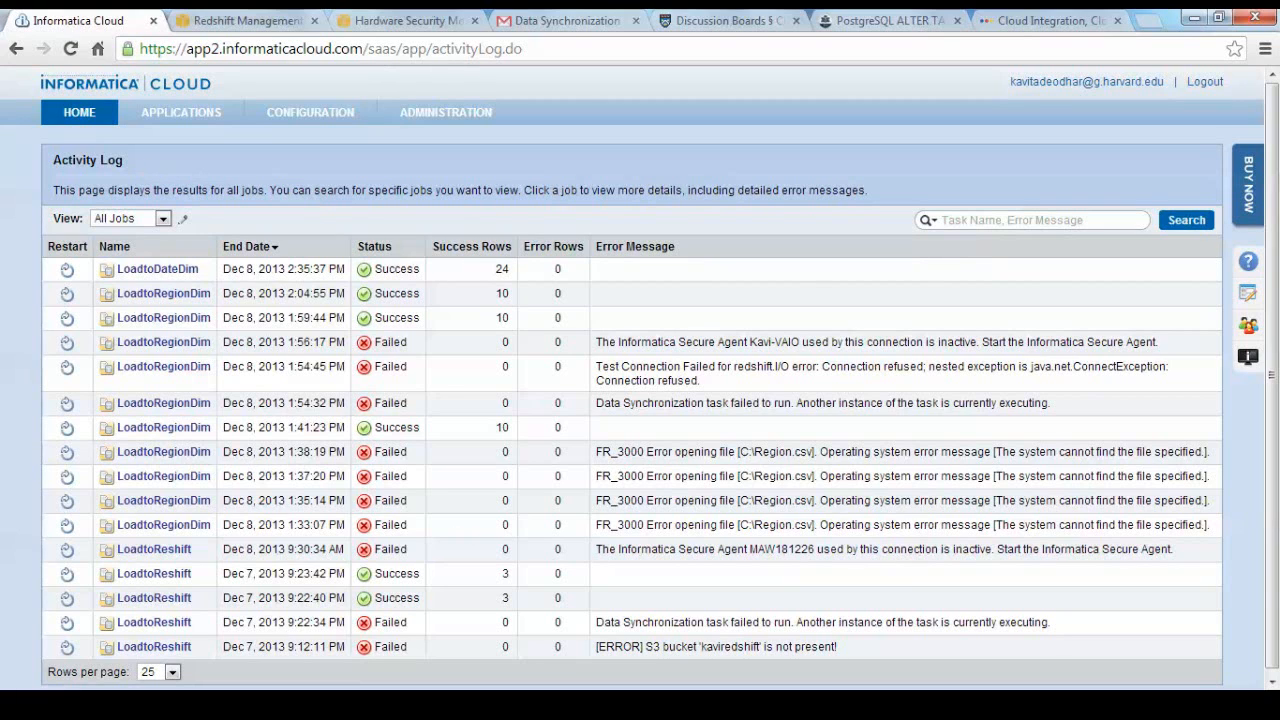
left_click(990, 704)
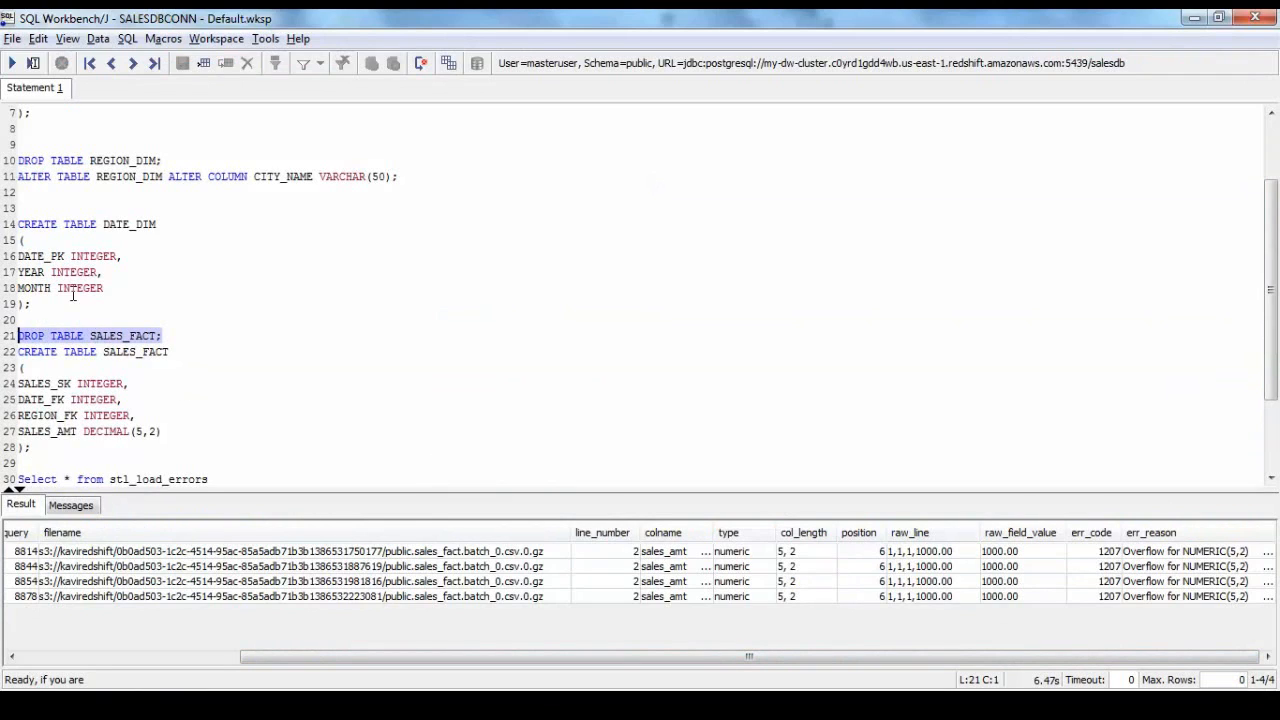
left_click(12, 63)
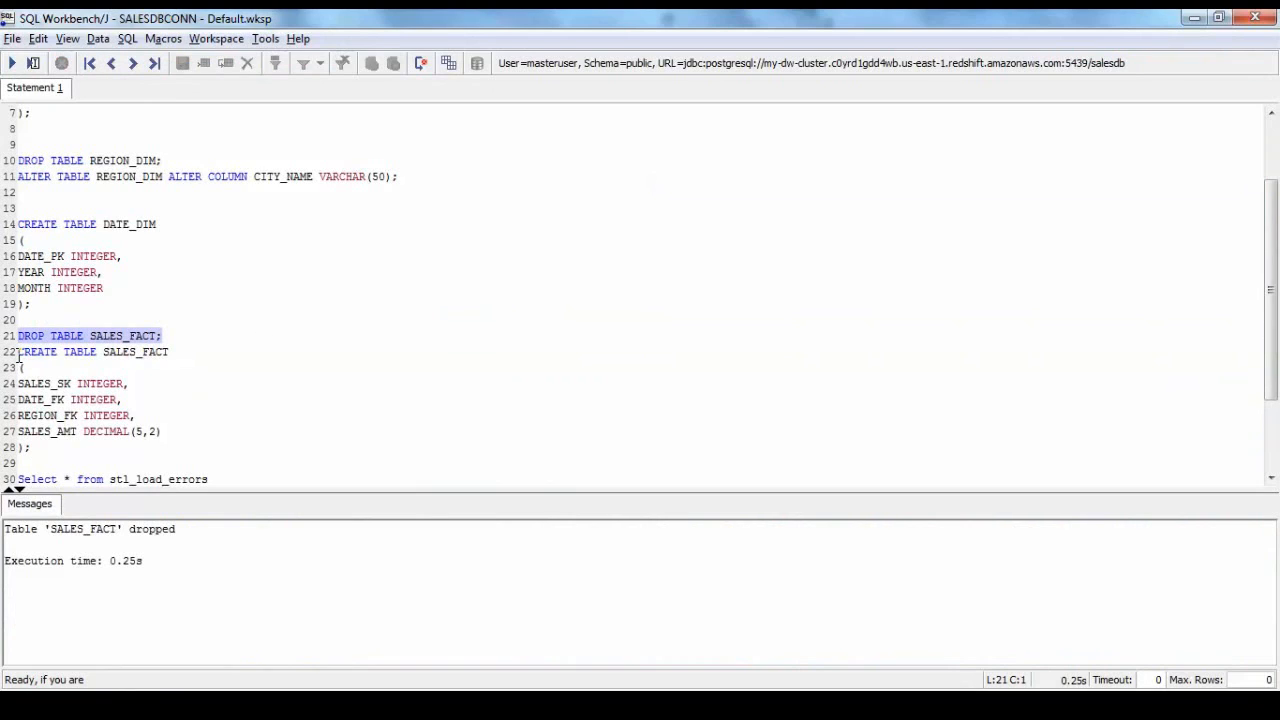
Query all rows of stl_load_errors and examine the error reason for the sales_fact loads.
left_click_drag(211, 483, 17, 367)
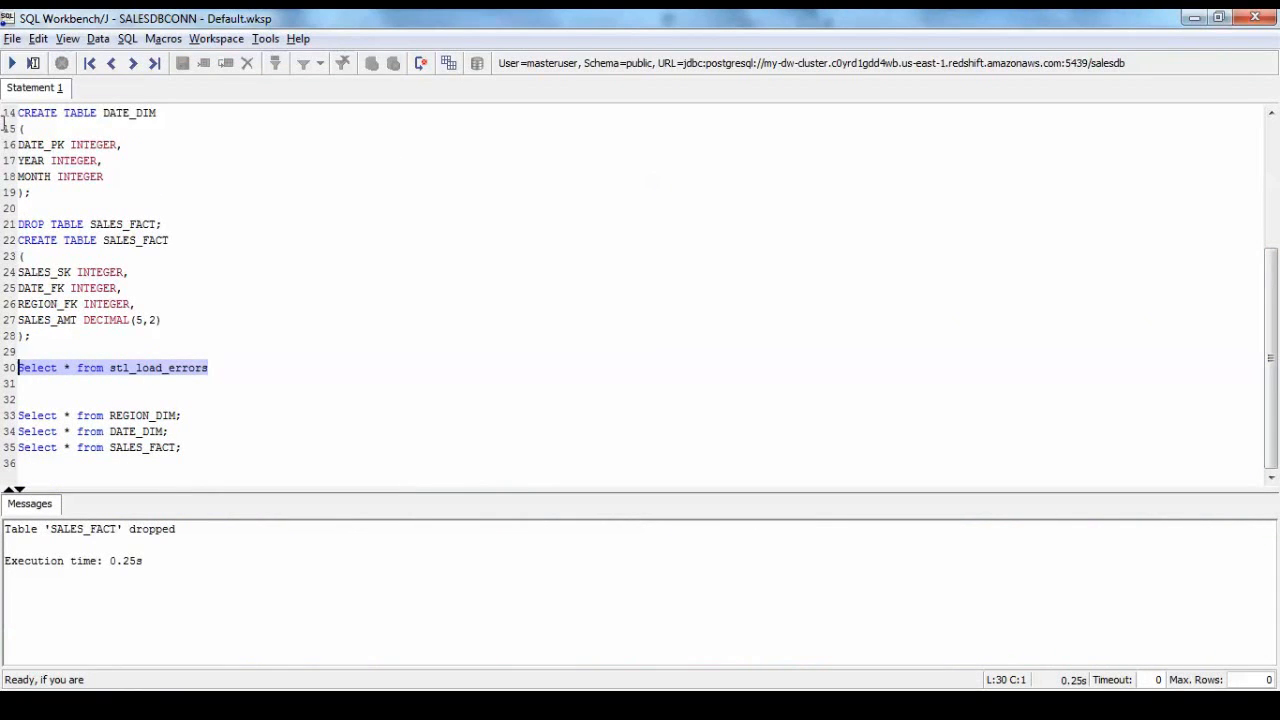
left_click(12, 64)
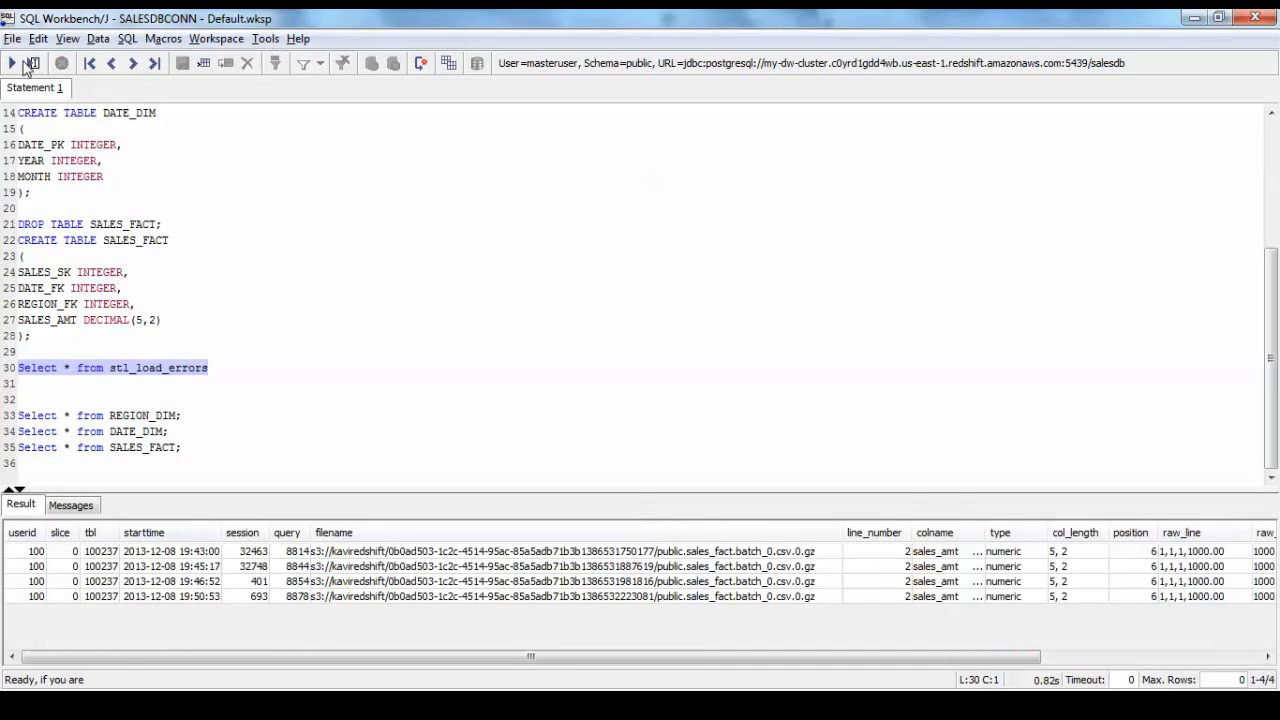
left_click_drag(565, 659, 849, 663)
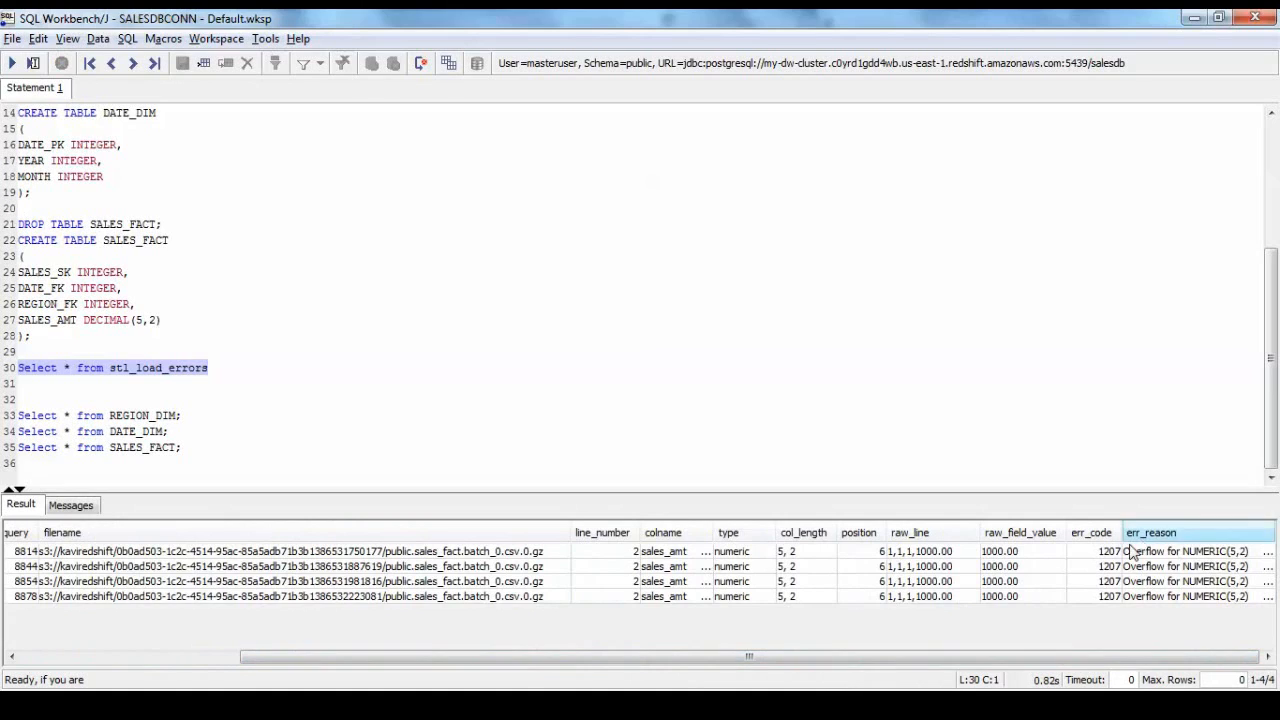
Change SALES_AMT to DECIMAL(10,2) in the CREATE TABLE statement and run it to recreate SALES_FACT.
left_click(282, 396)
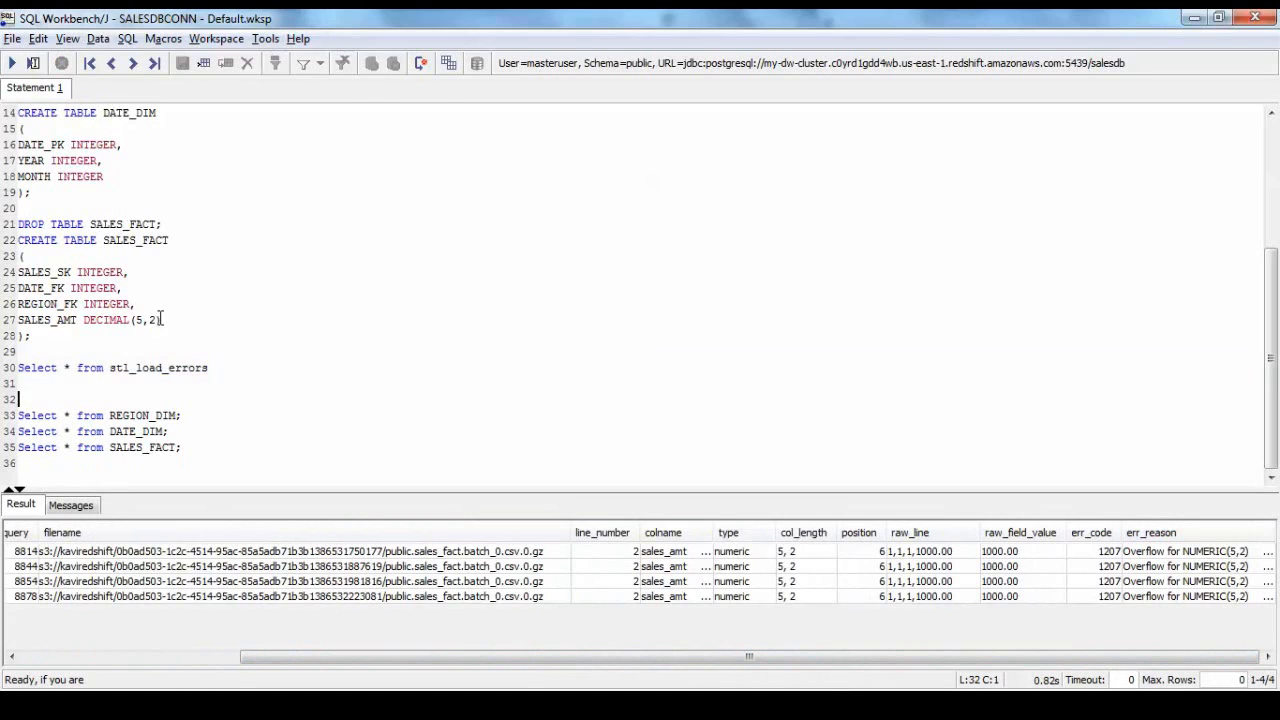
left_click(139, 319)
key("Delete")
type("10")
left_click_drag(31, 336, 17, 240)
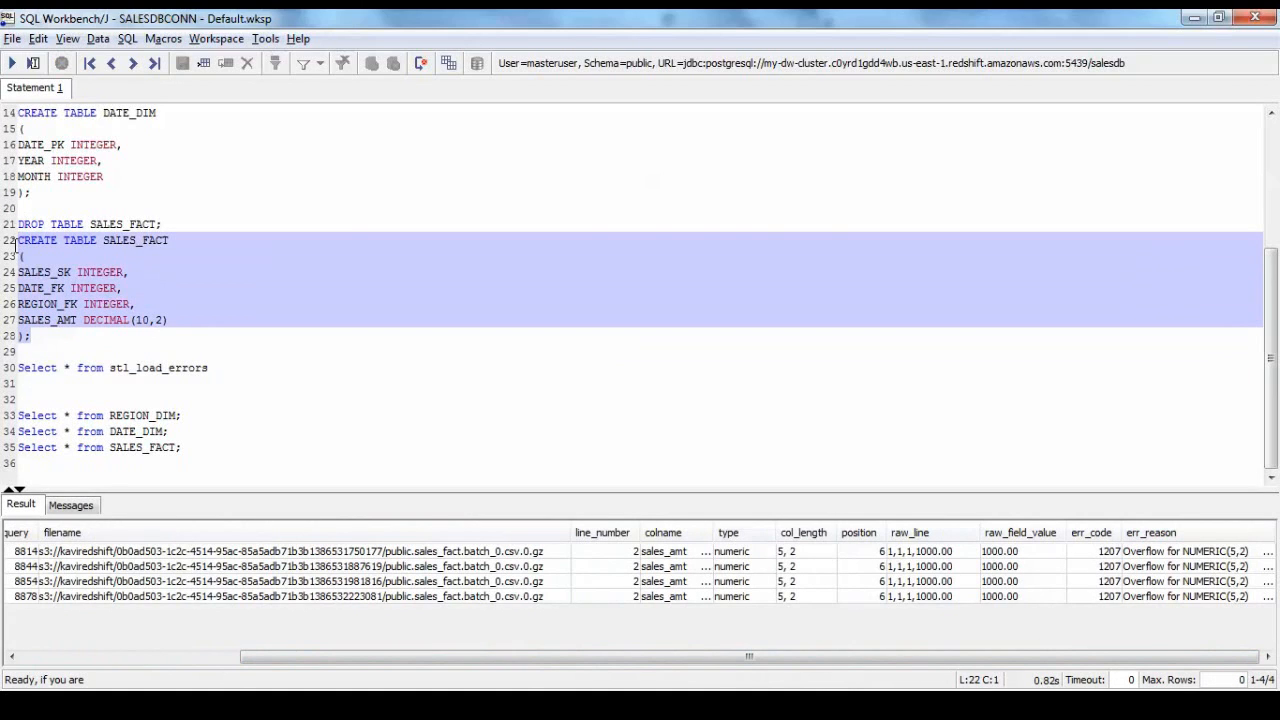
left_click(13, 63)
left_click(310, 260)
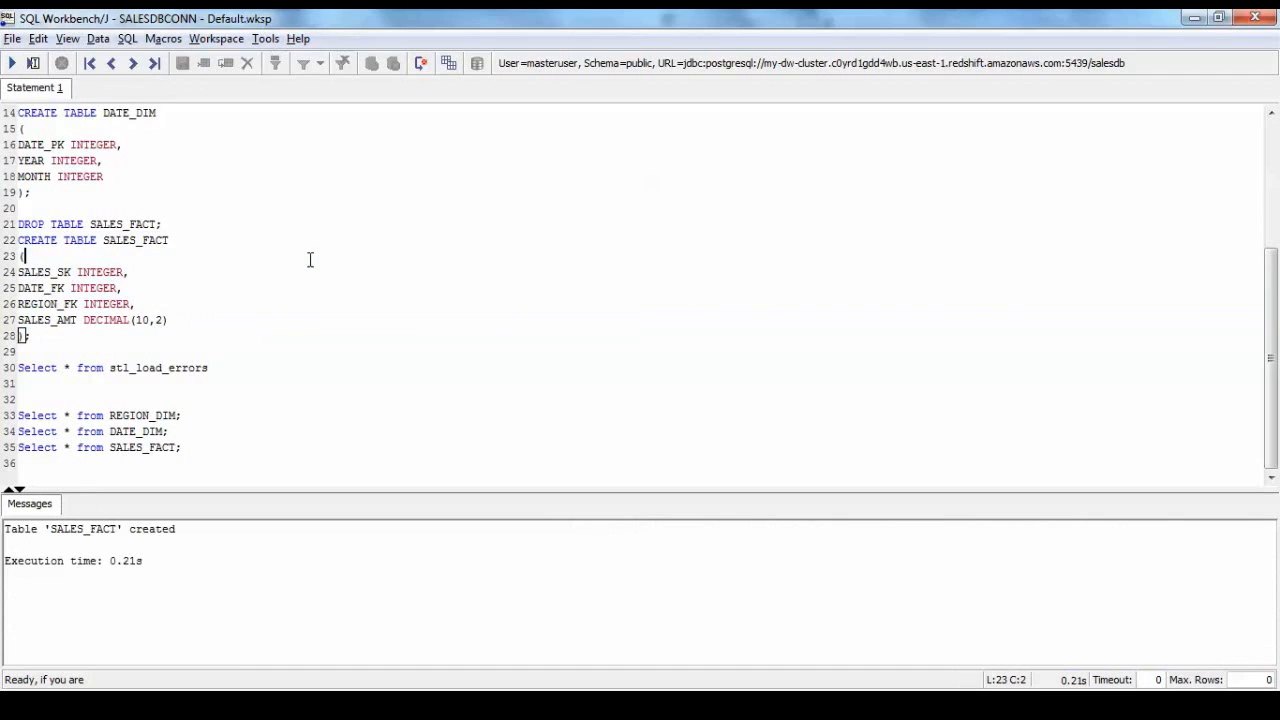
left_click(247, 368)
Switch back to Informatica Cloud, close the LoadtoSalesFact job details and open the data synchronization task list.
mouse_move(316, 705)
left_click(316, 612)
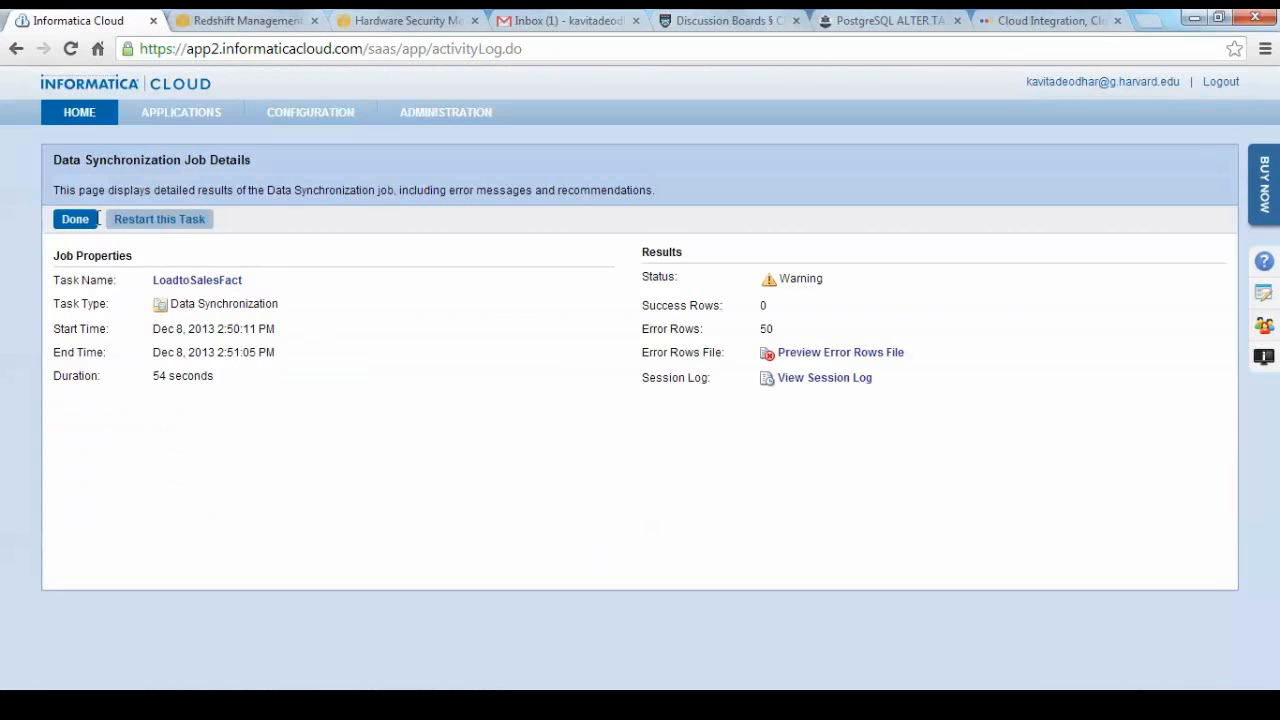
left_click(77, 220)
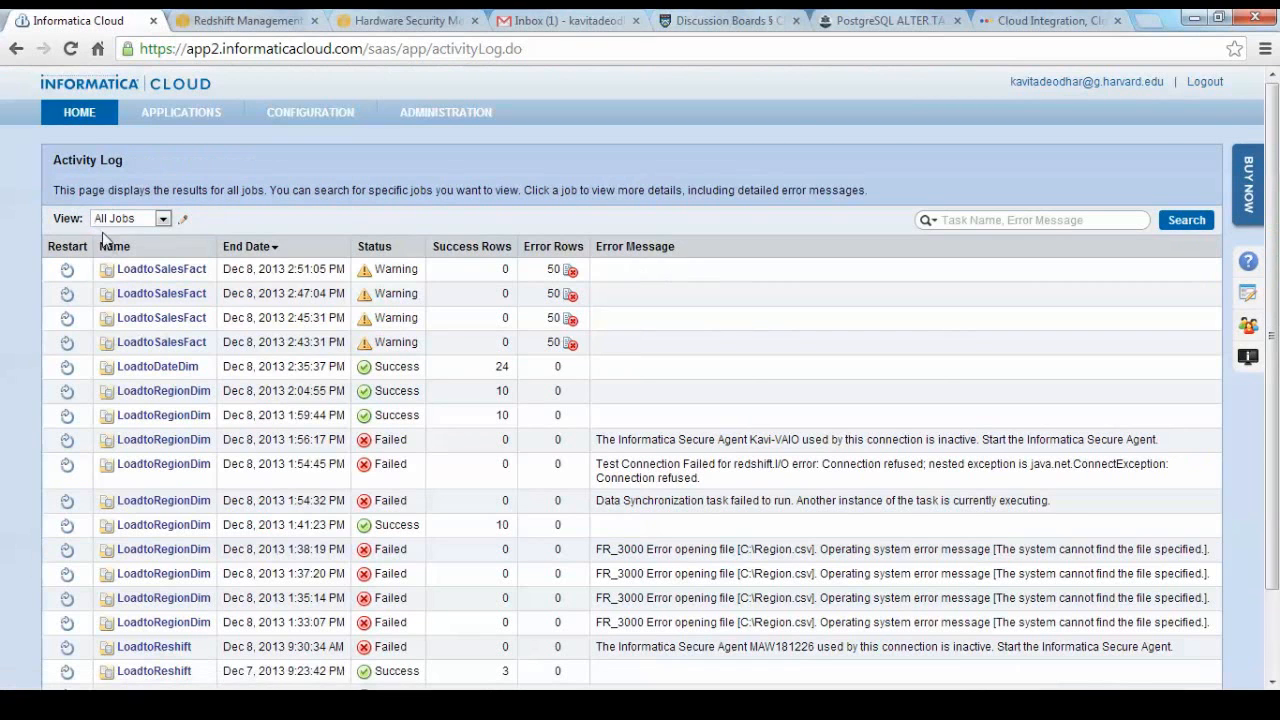
left_click(168, 146)
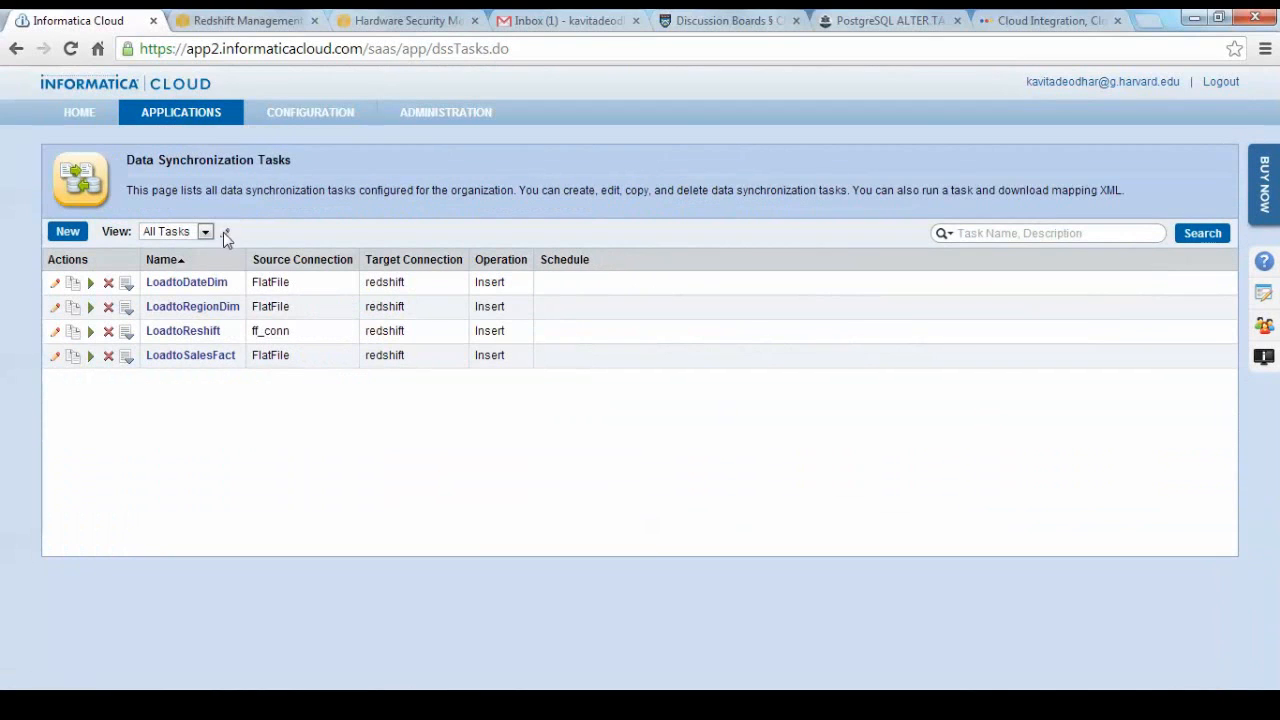
Edit the LoadtoSalesFact task, refresh the fields of its Sales_Fact.csv to sales_fact mapping, and save and close the task.
left_click(196, 358)
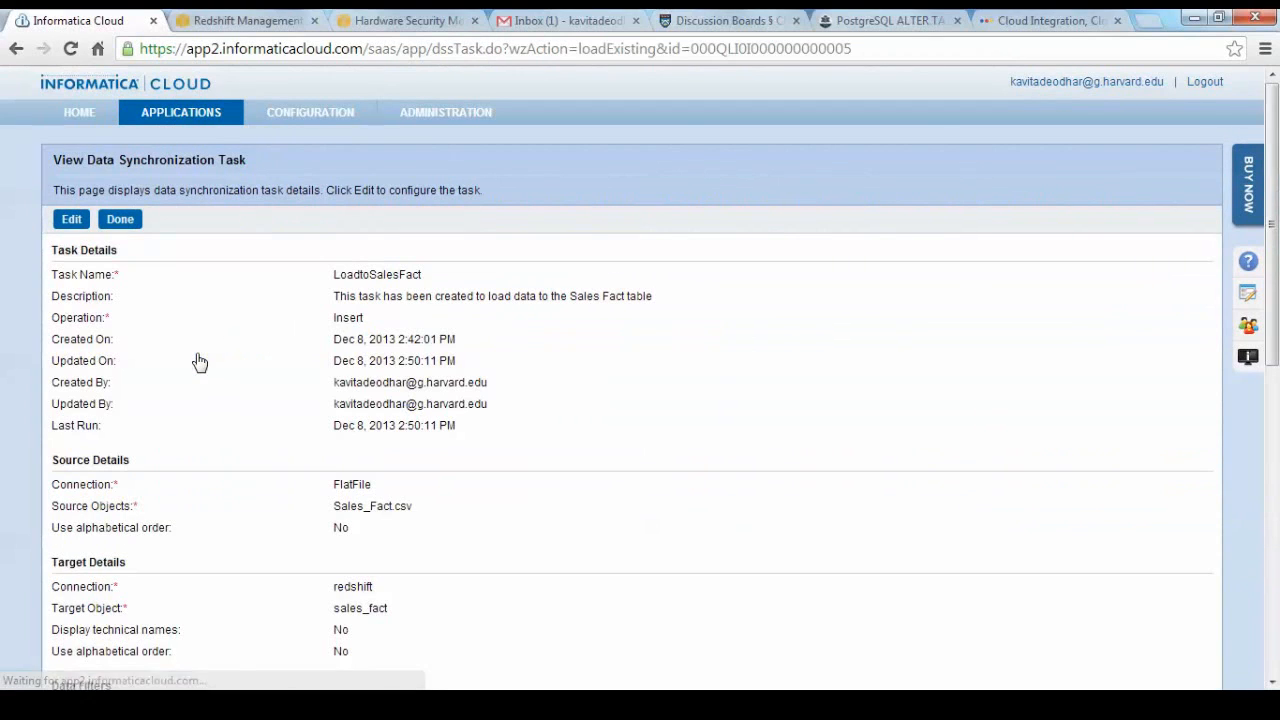
left_click(72, 221)
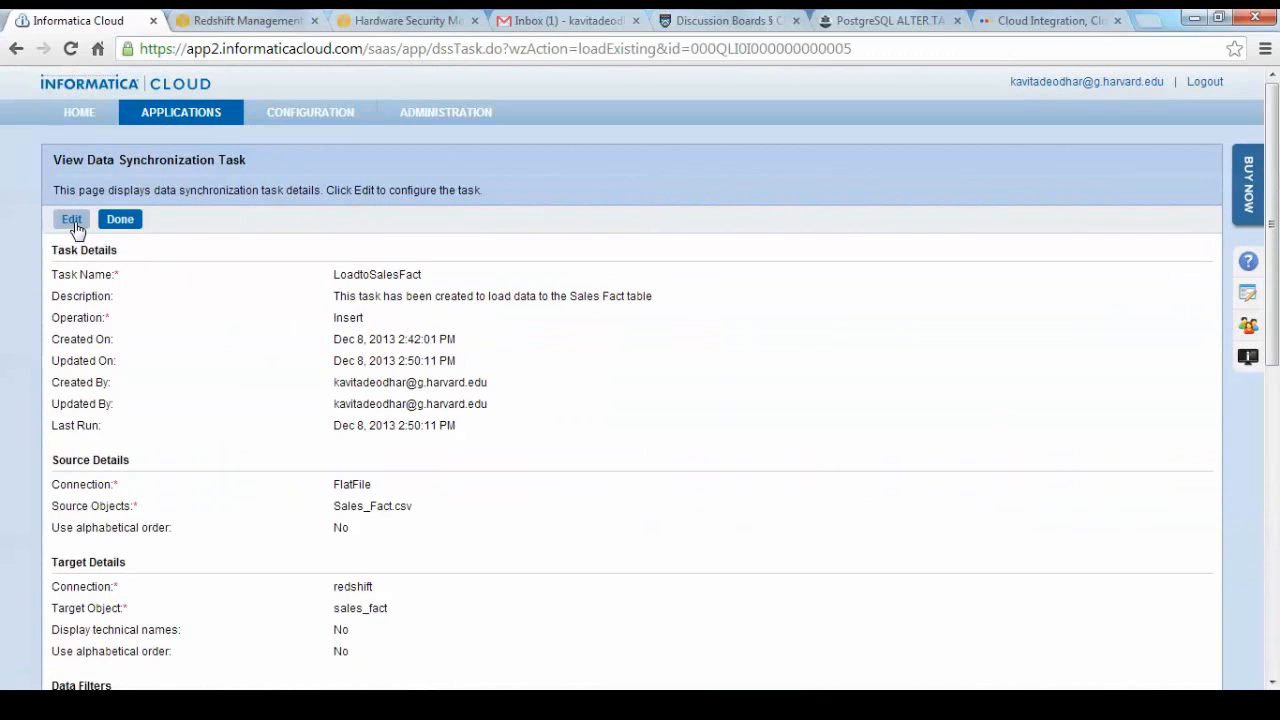
left_click(376, 251)
left_click(474, 249)
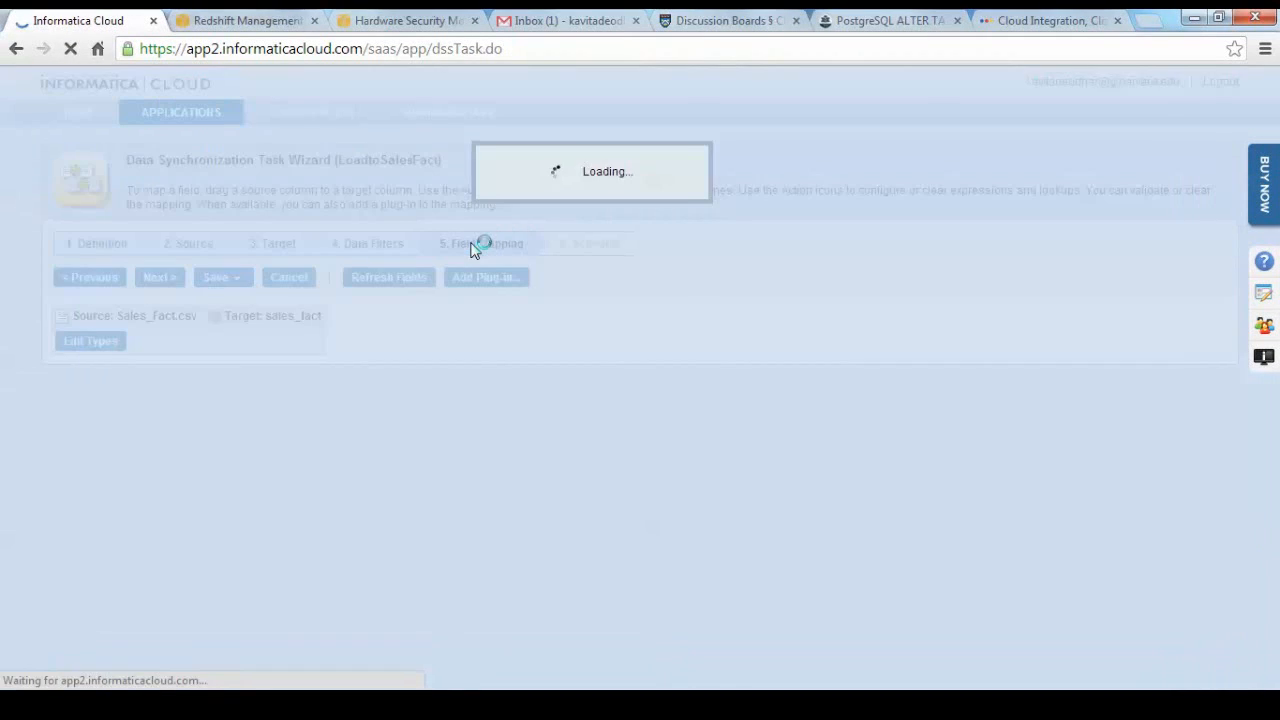
left_click(405, 279)
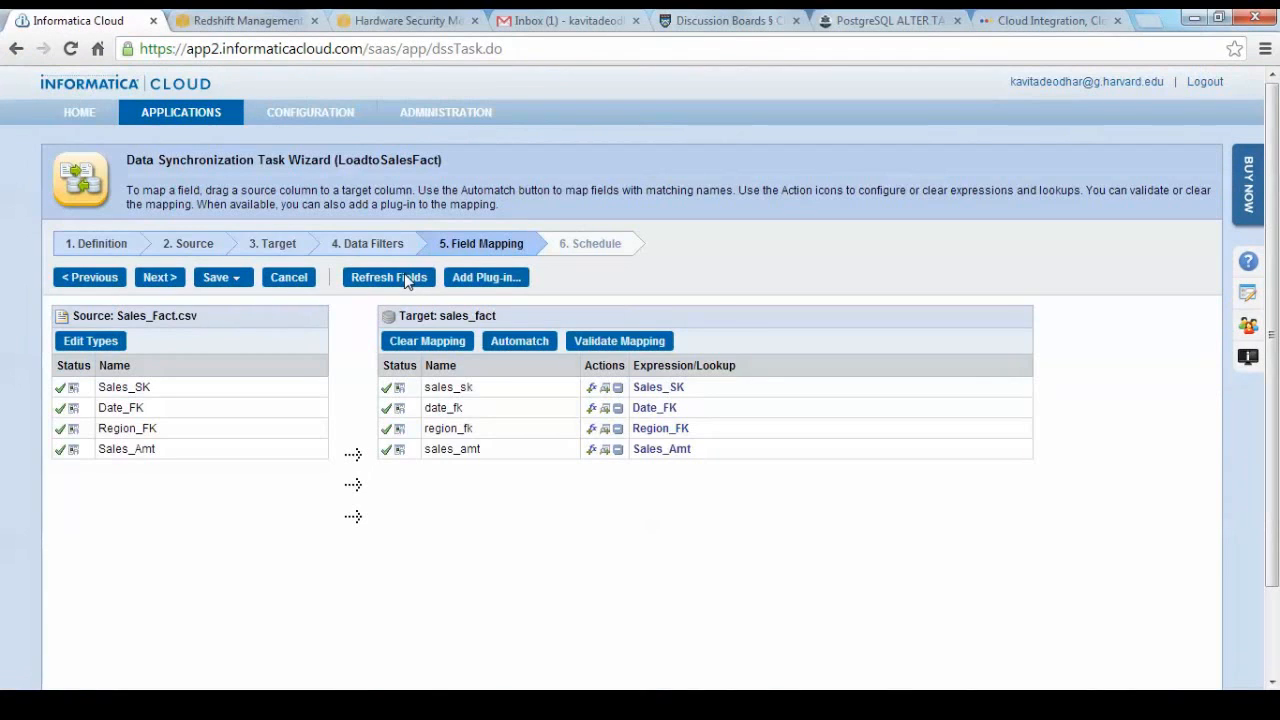
left_click(220, 277)
left_click(237, 302)
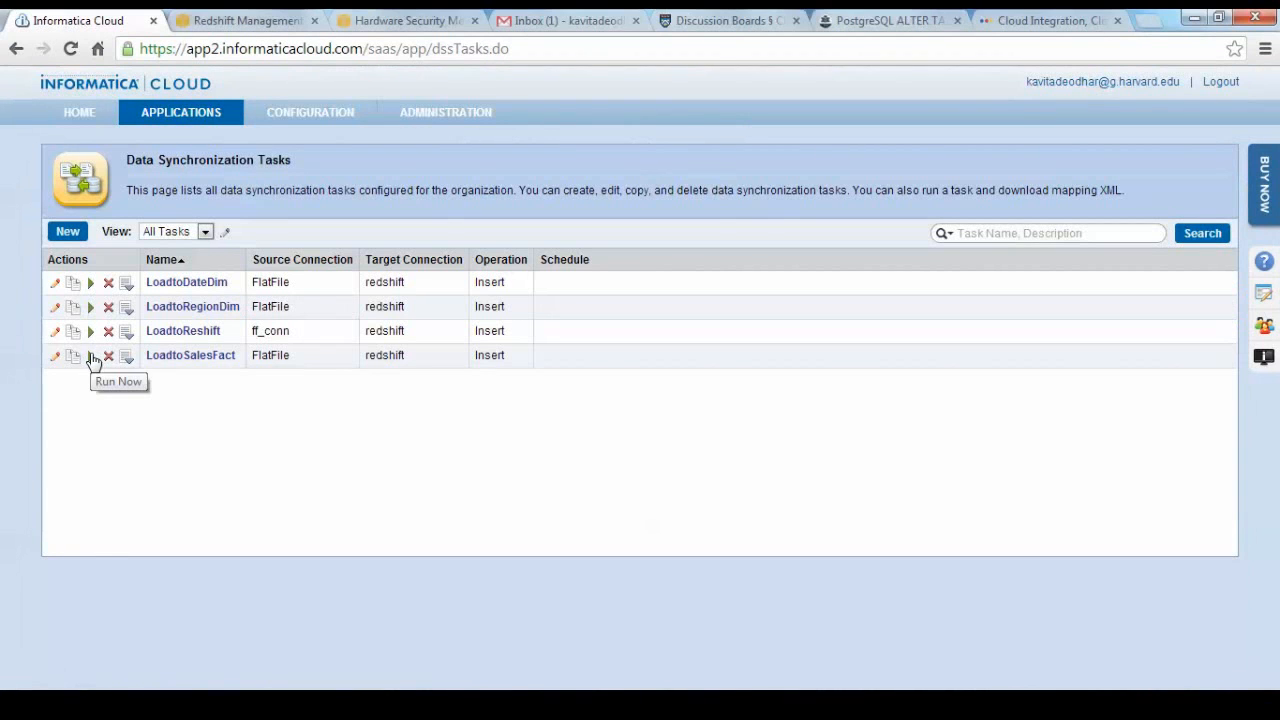
Check the list of secure agents and return to the data synchronization task list.
left_click(315, 139)
mouse_move(220, 128)
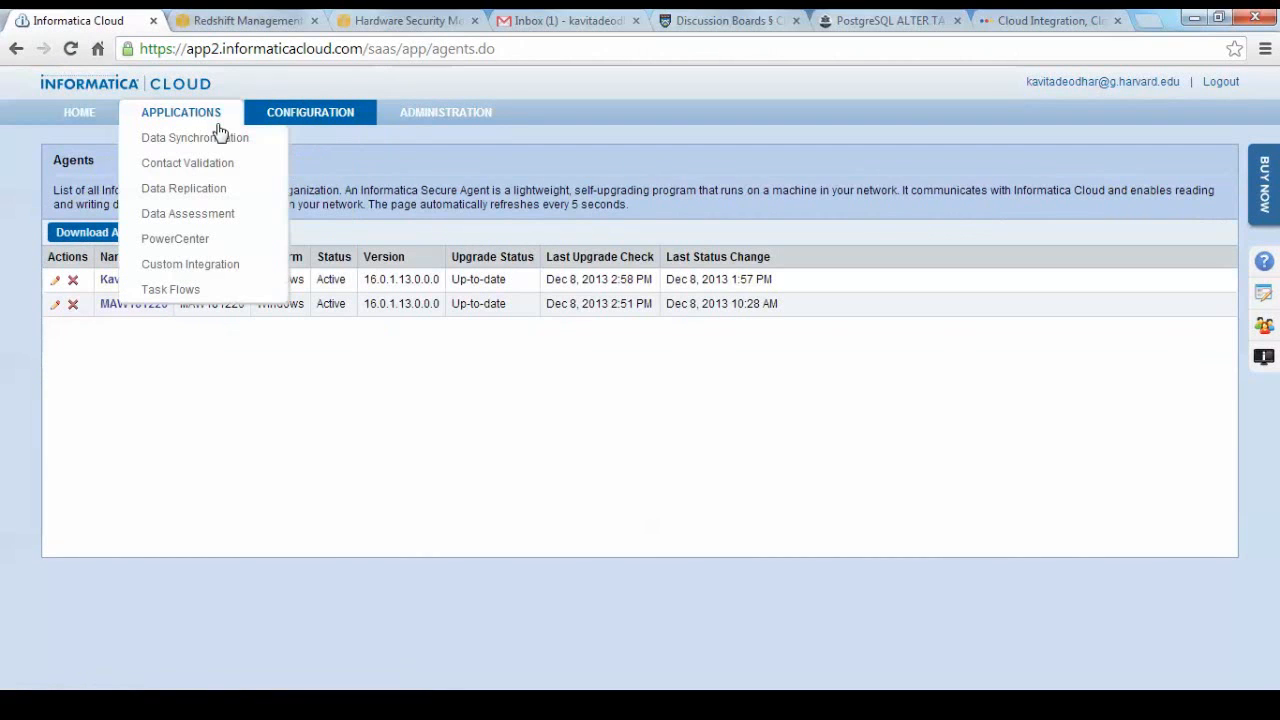
left_click(193, 140)
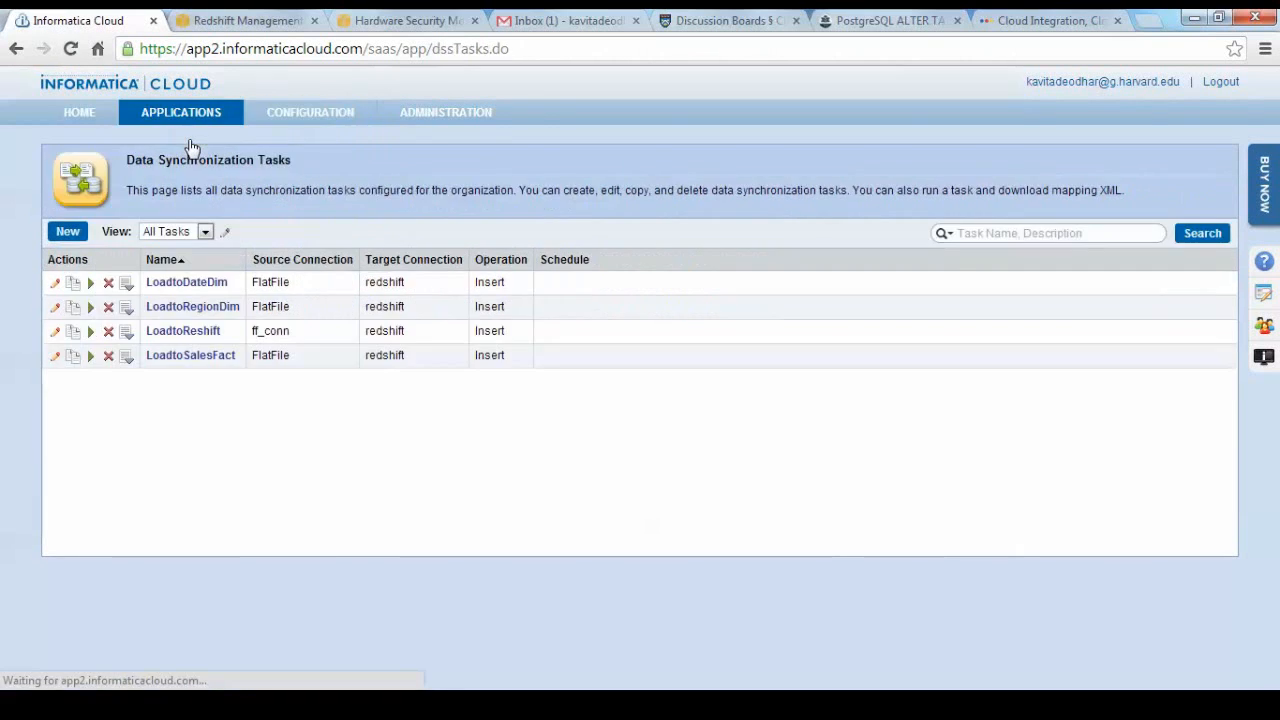
Run the LoadtoSalesFact task in the background and refresh the activity monitor to follow the job.
left_click(89, 362)
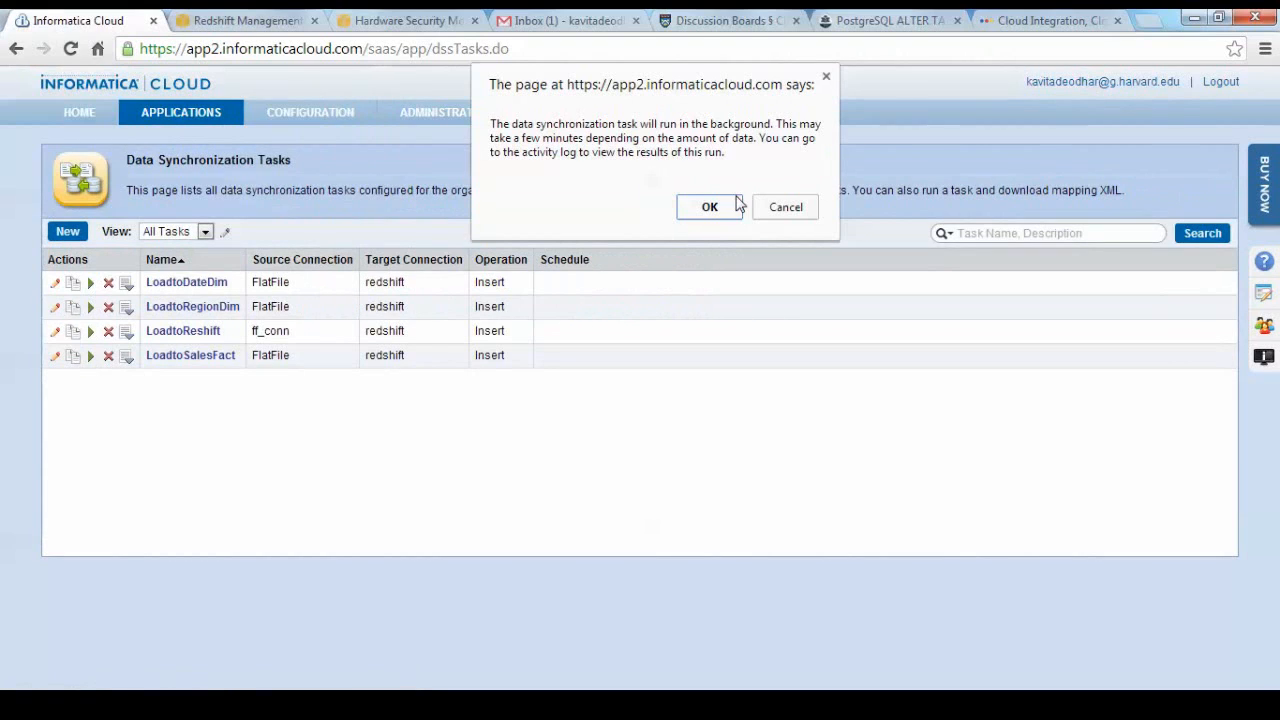
left_click(709, 207)
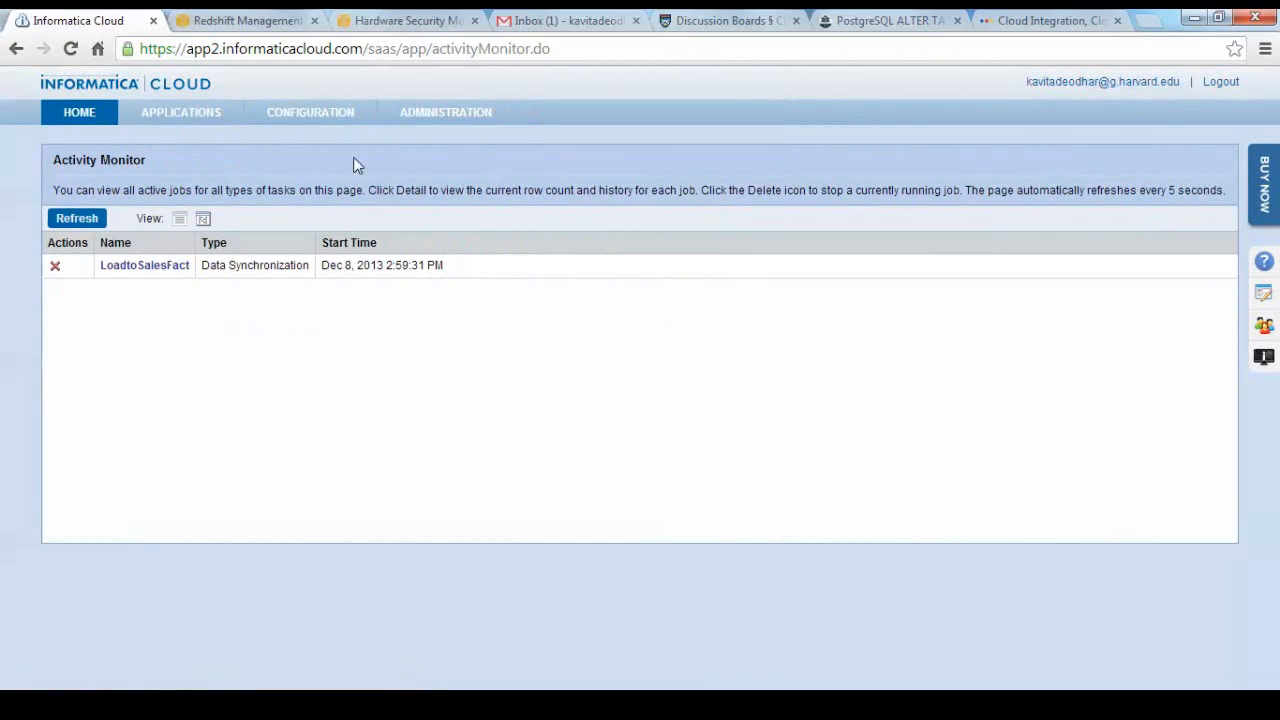
left_click(88, 218)
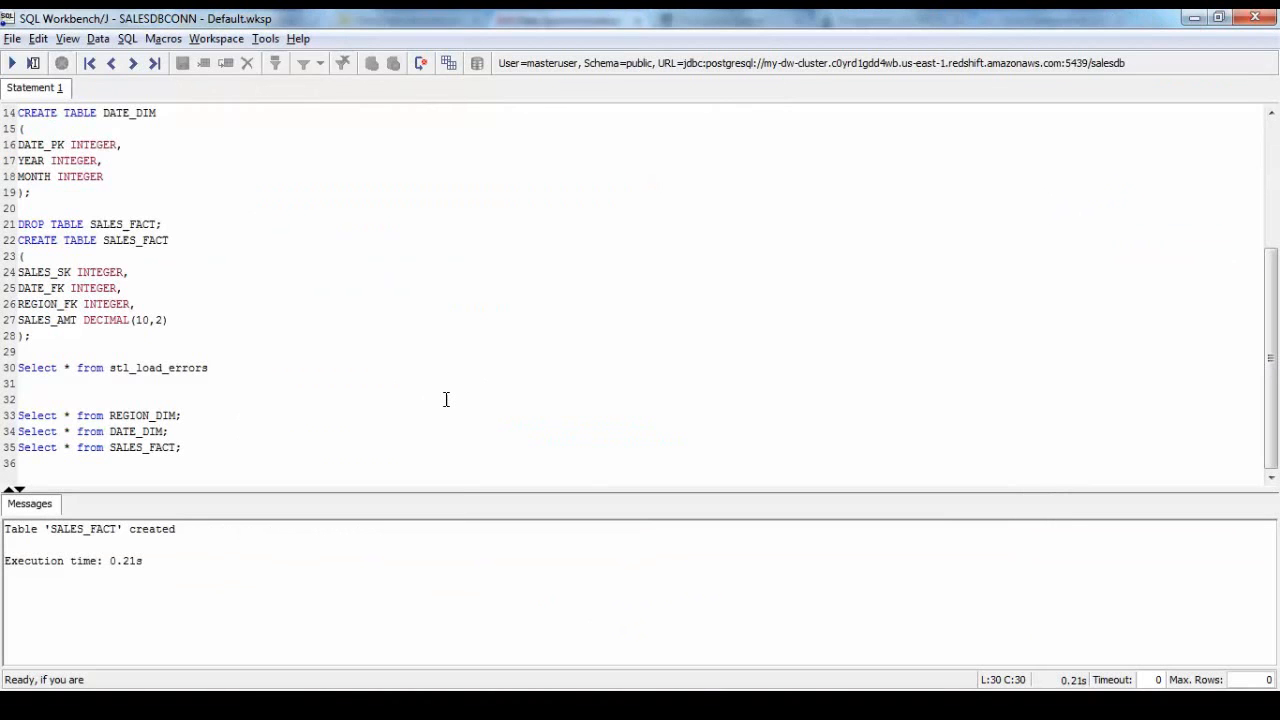
In SQL Workbench/J, run only the SELECT query on SALES_FACT and enlarge the statement editor above the results.
left_click(422, 400)
left_click_drag(193, 447, 10, 435)
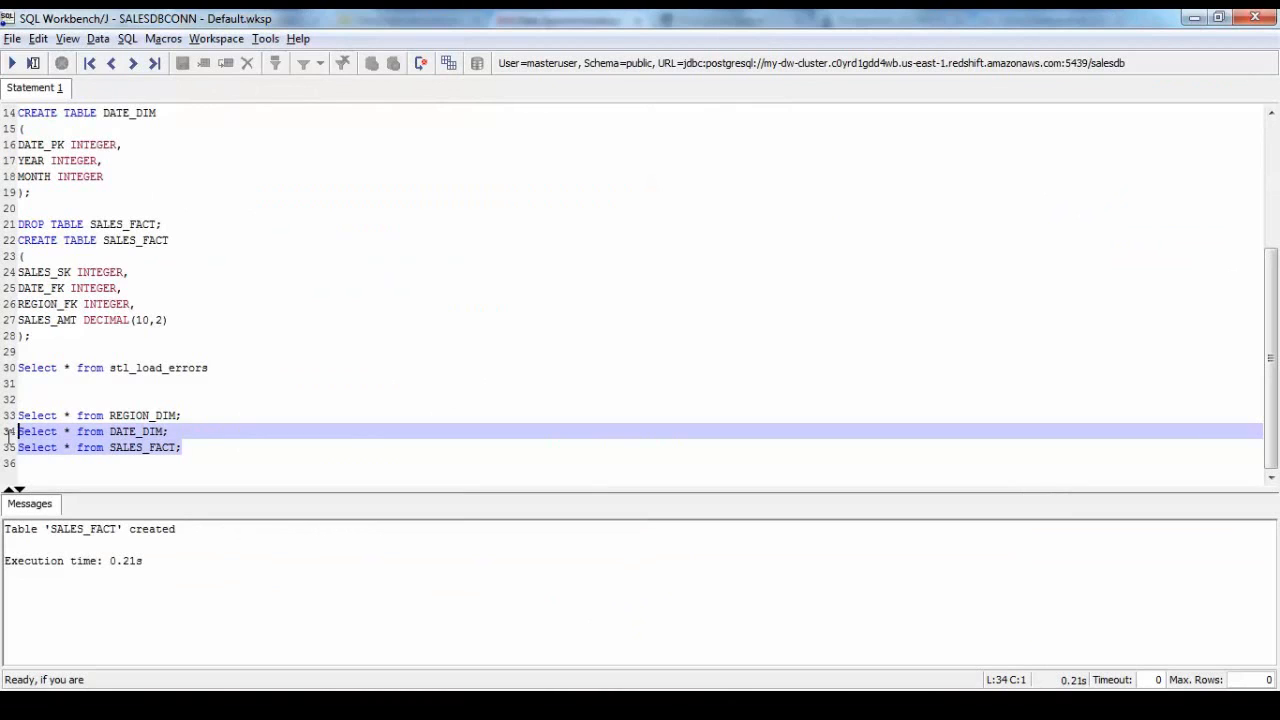
left_click_drag(152, 450, 9, 457)
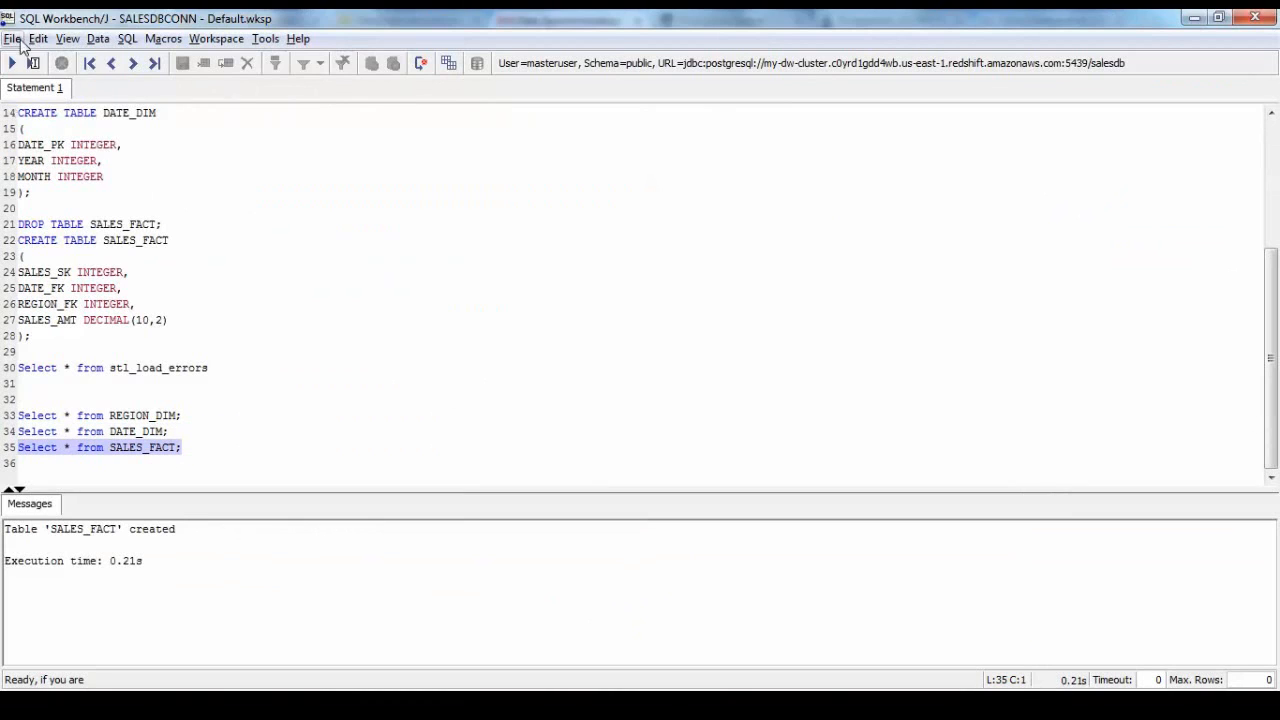
left_click(12, 63)
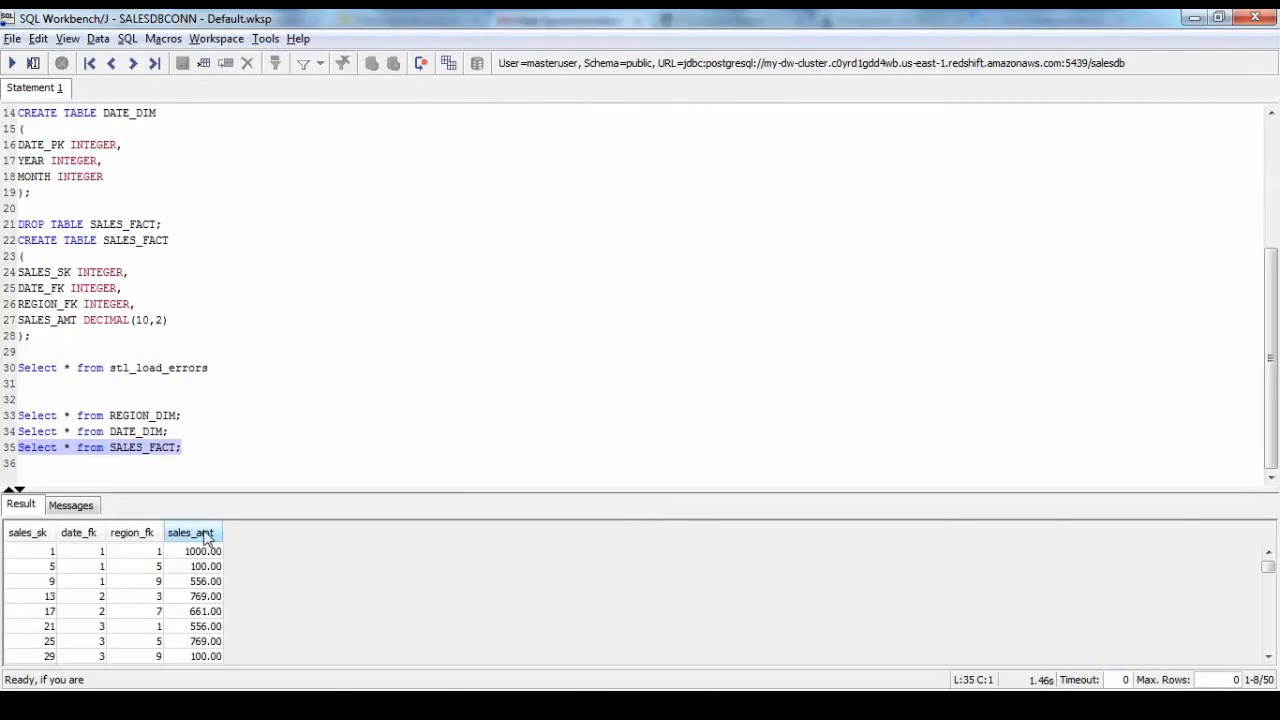
left_click_drag(198, 489, 203, 521)
left_click(329, 447)
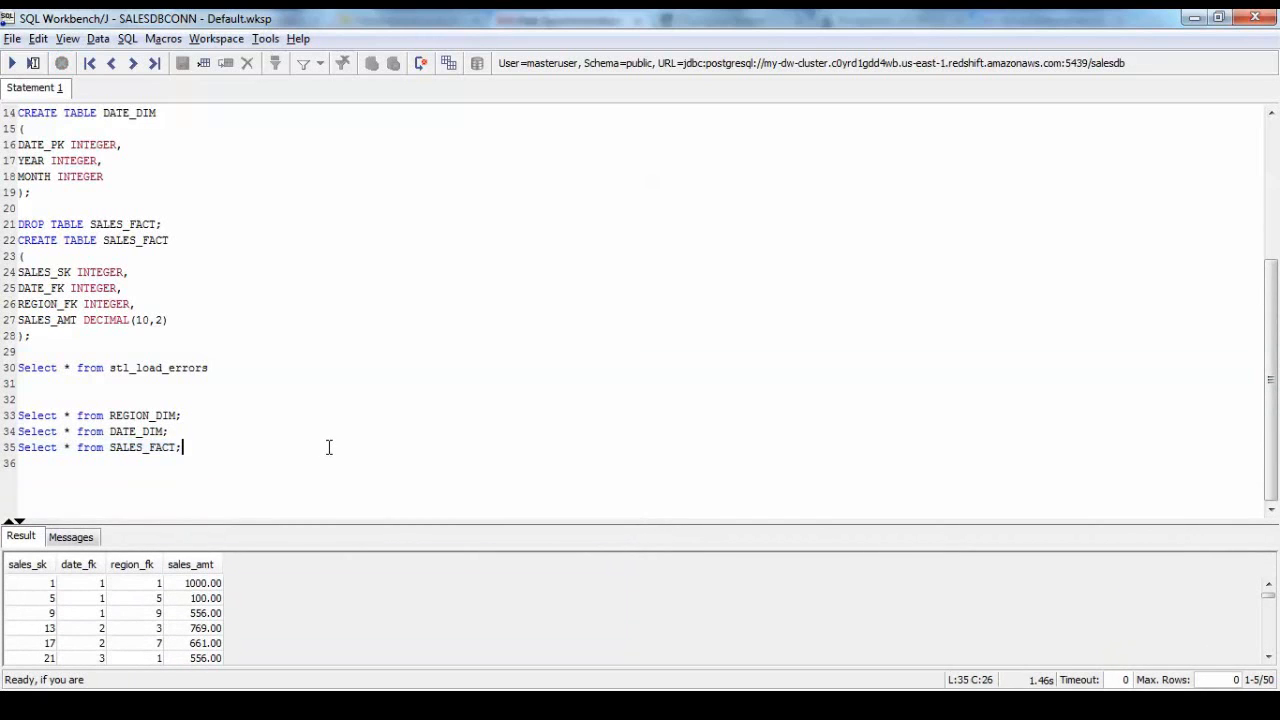
left_click(384, 413)
Switch to the Redshift console in the browser and reopen my-dw-cluster to view its updated loads list.
key("alt+Tab")
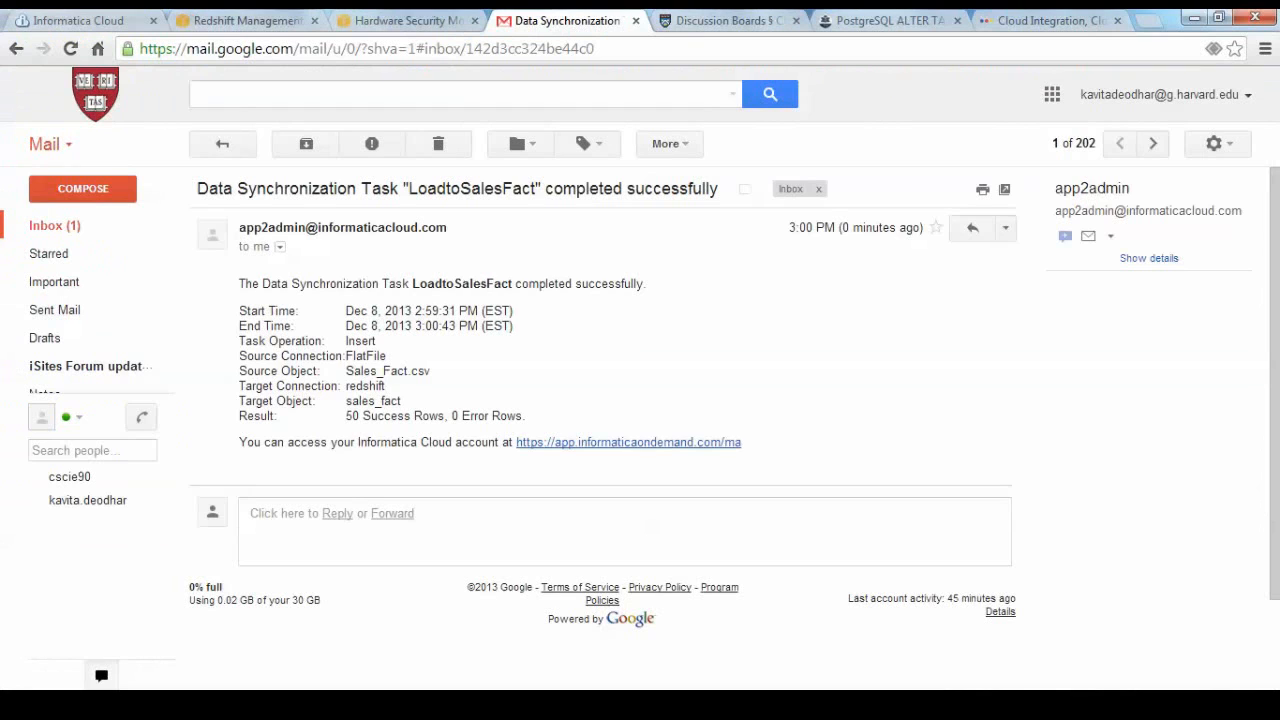
left_click(258, 22)
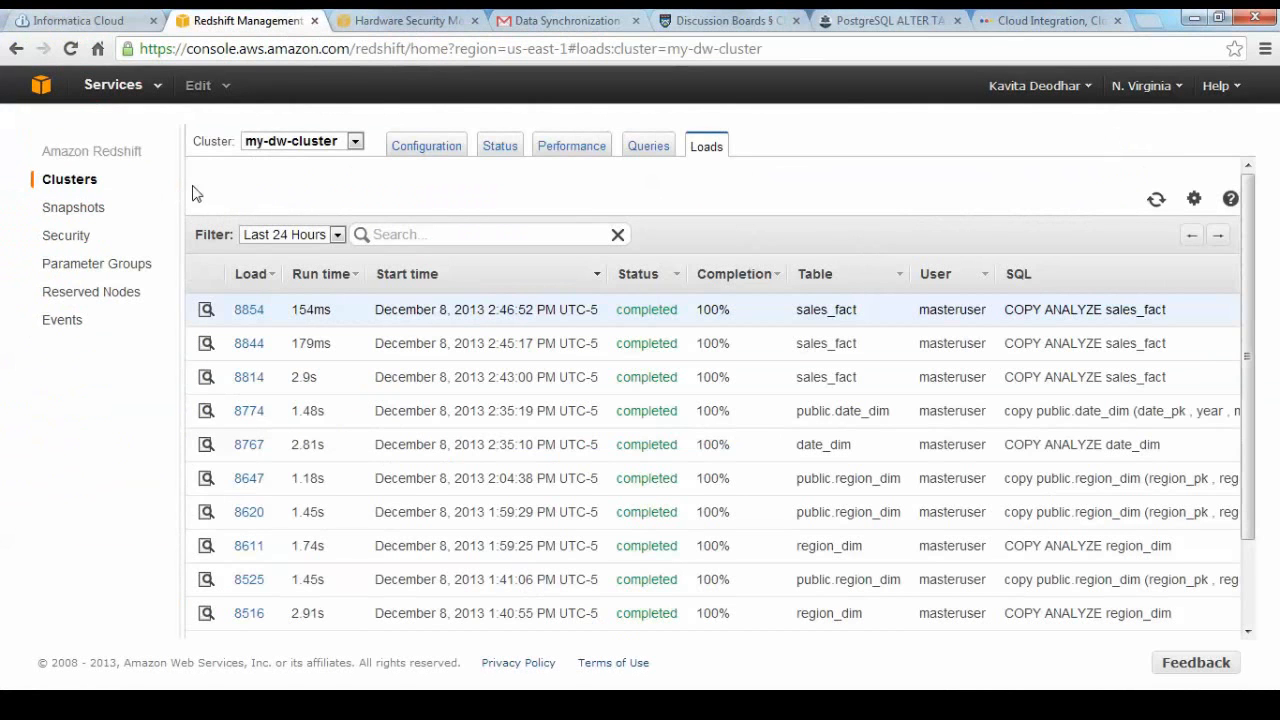
left_click(69, 181)
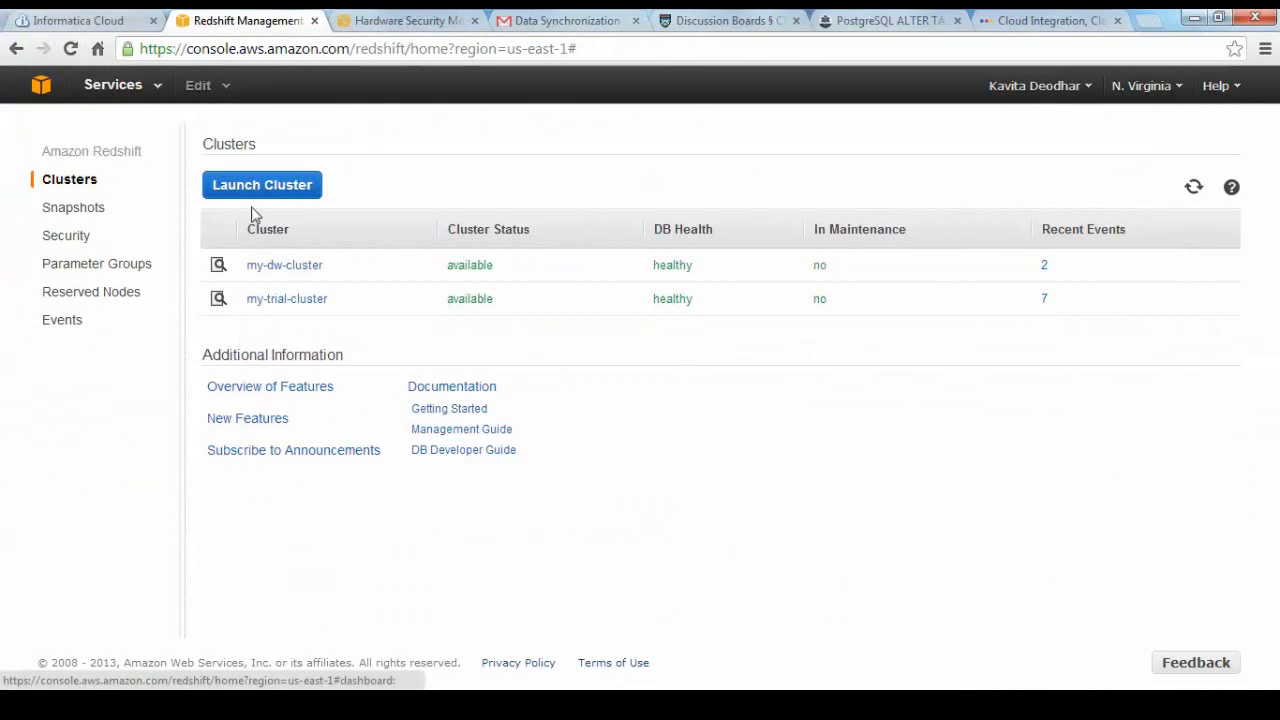
left_click(271, 268)
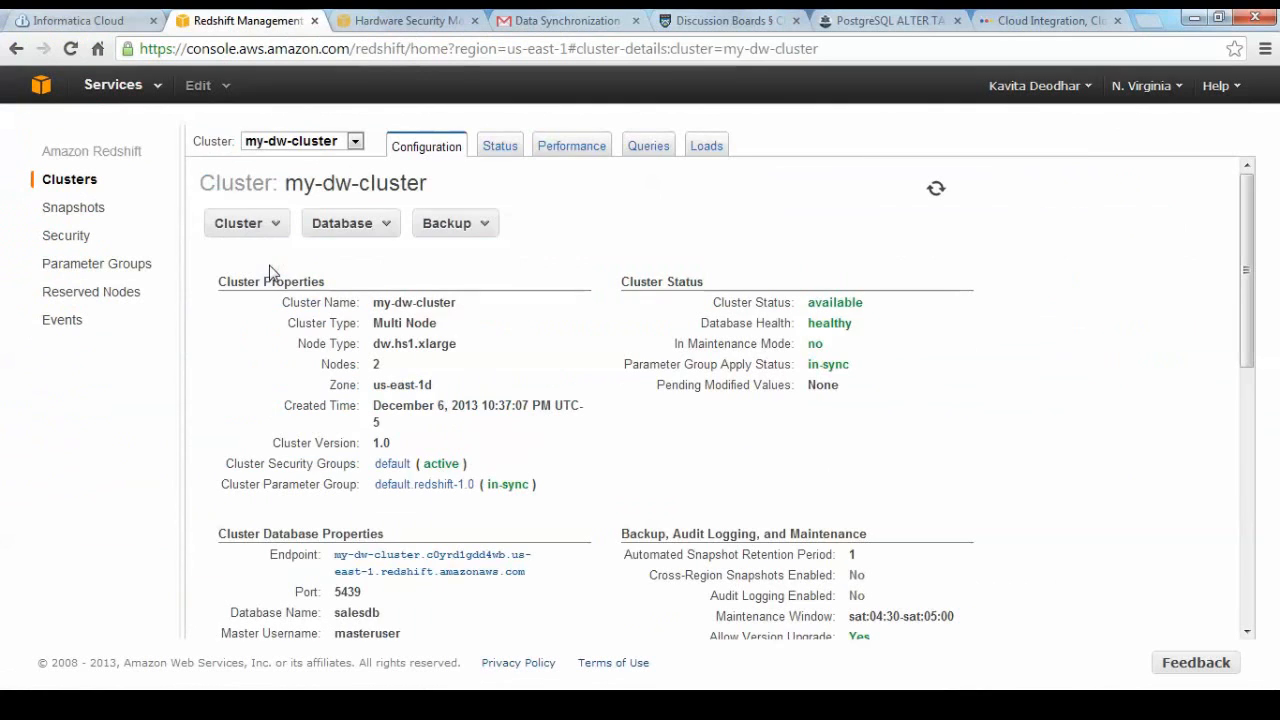
left_click(716, 148)
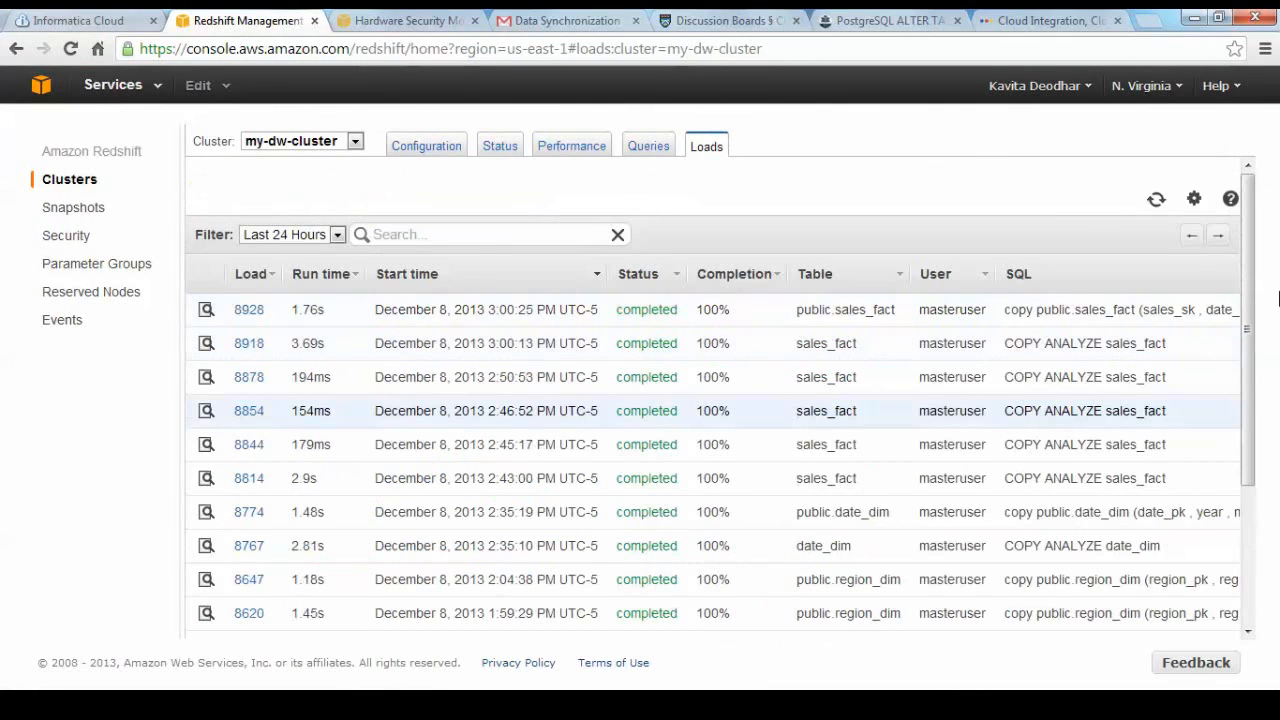
Open the newest public.sales_fact load and examine its copy statement, including the target table and the S3 source bucket.
left_click(1025, 316)
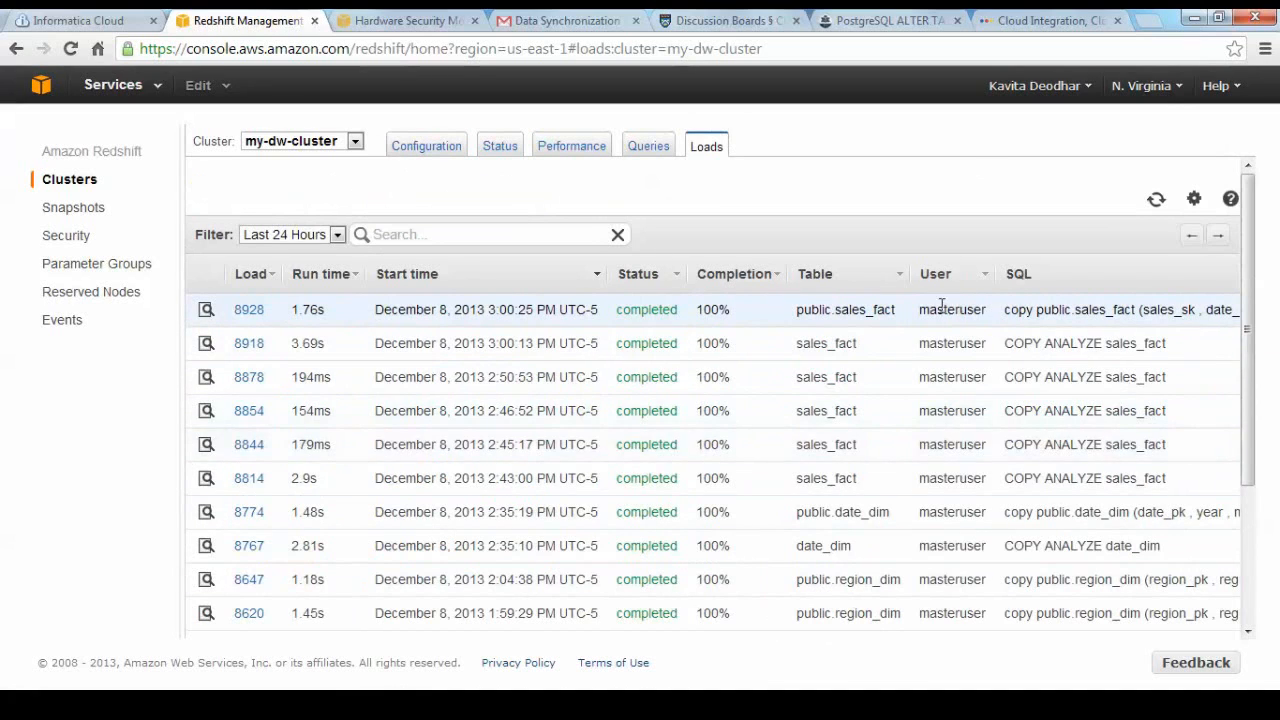
left_click(248, 311)
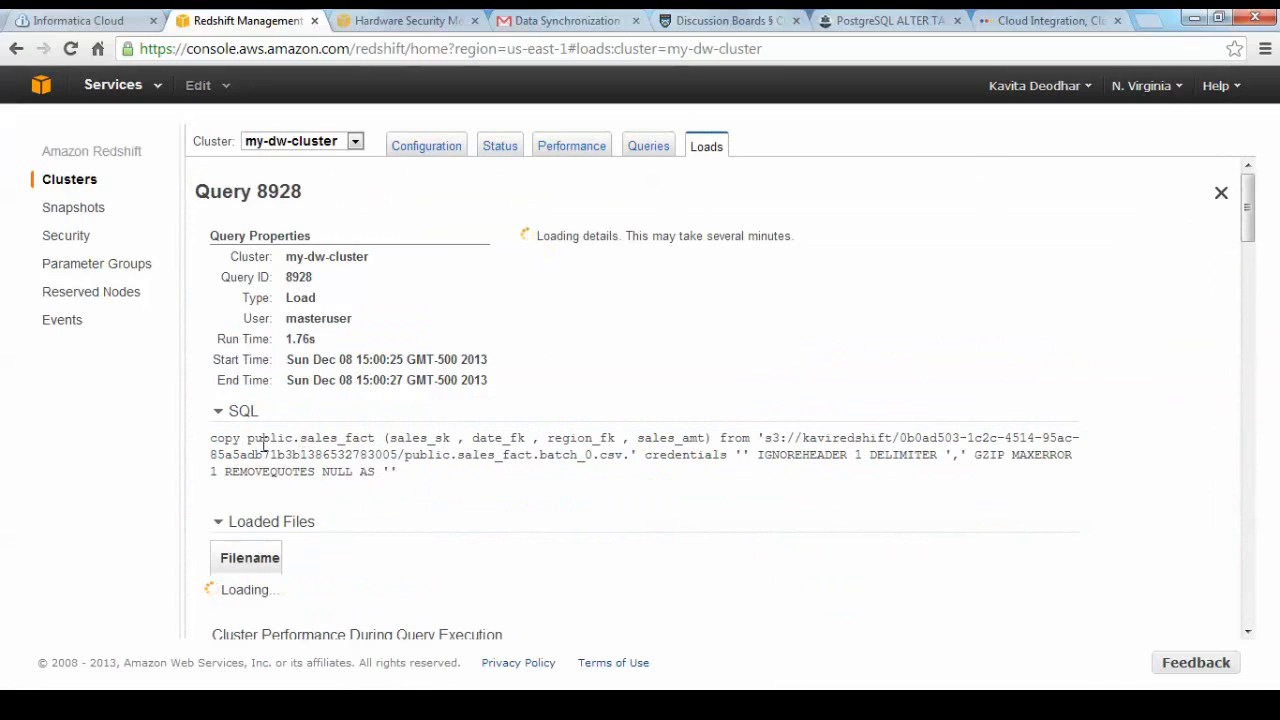
left_click_drag(301, 438, 377, 439)
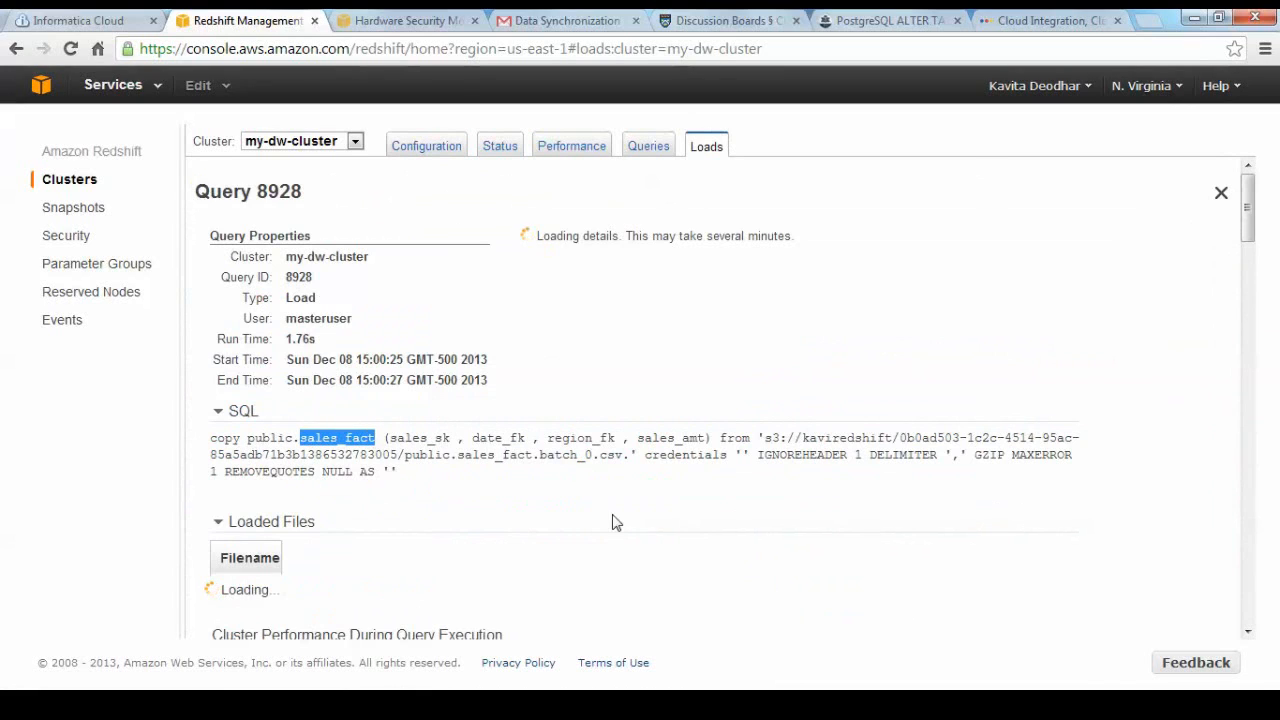
left_click_drag(803, 438, 893, 441)
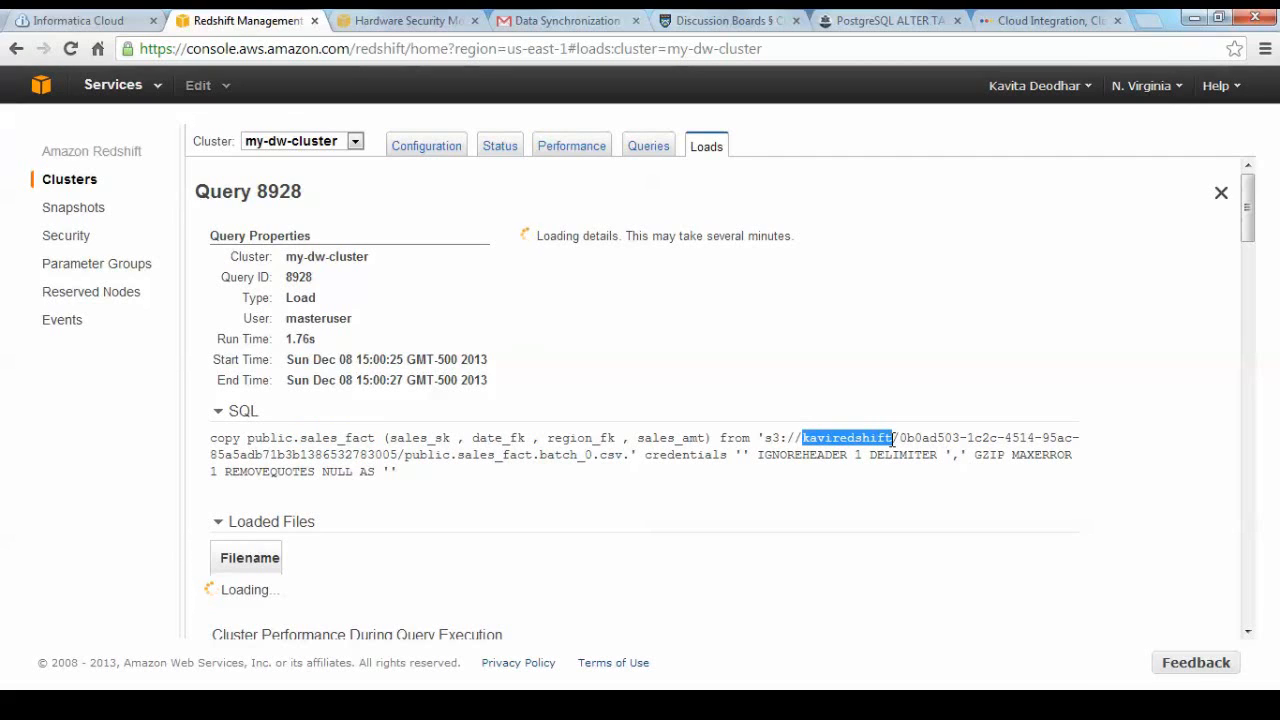
left_click(711, 491)
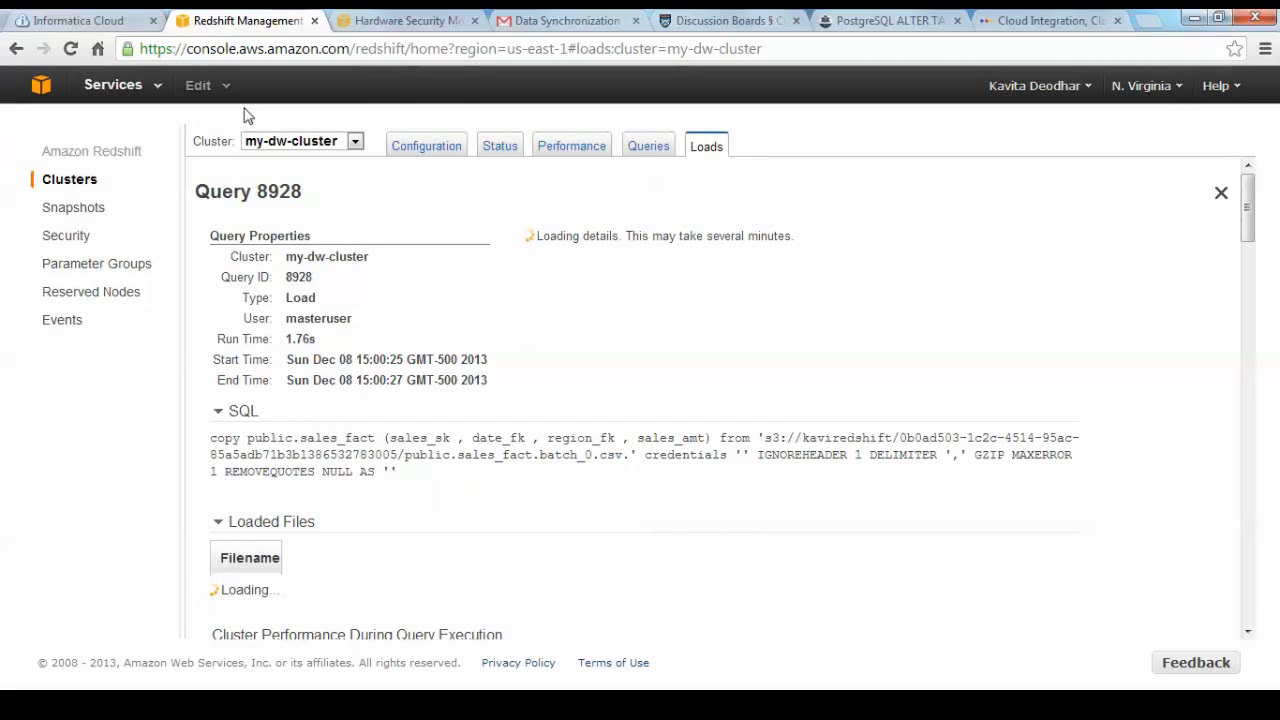
Review my-dw-cluster's query history, status, and performance graphs for CPU utilization and network throughput.
left_click(647, 148)
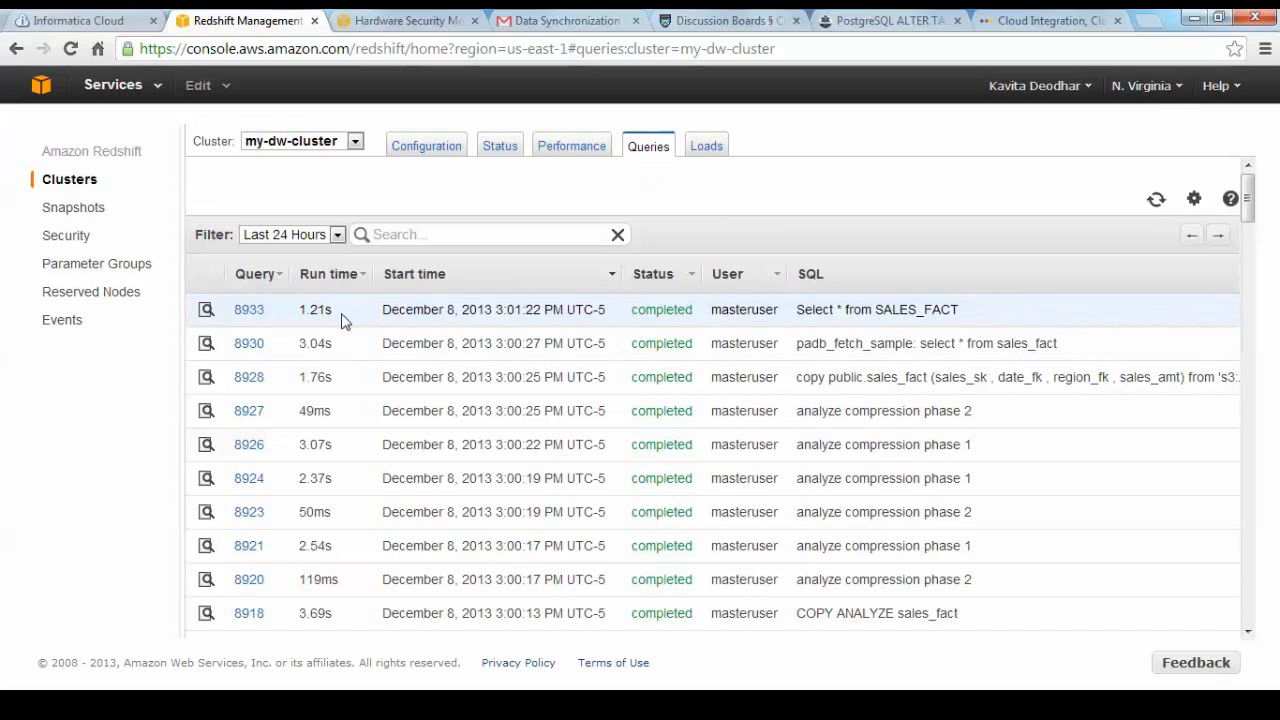
left_click(496, 155)
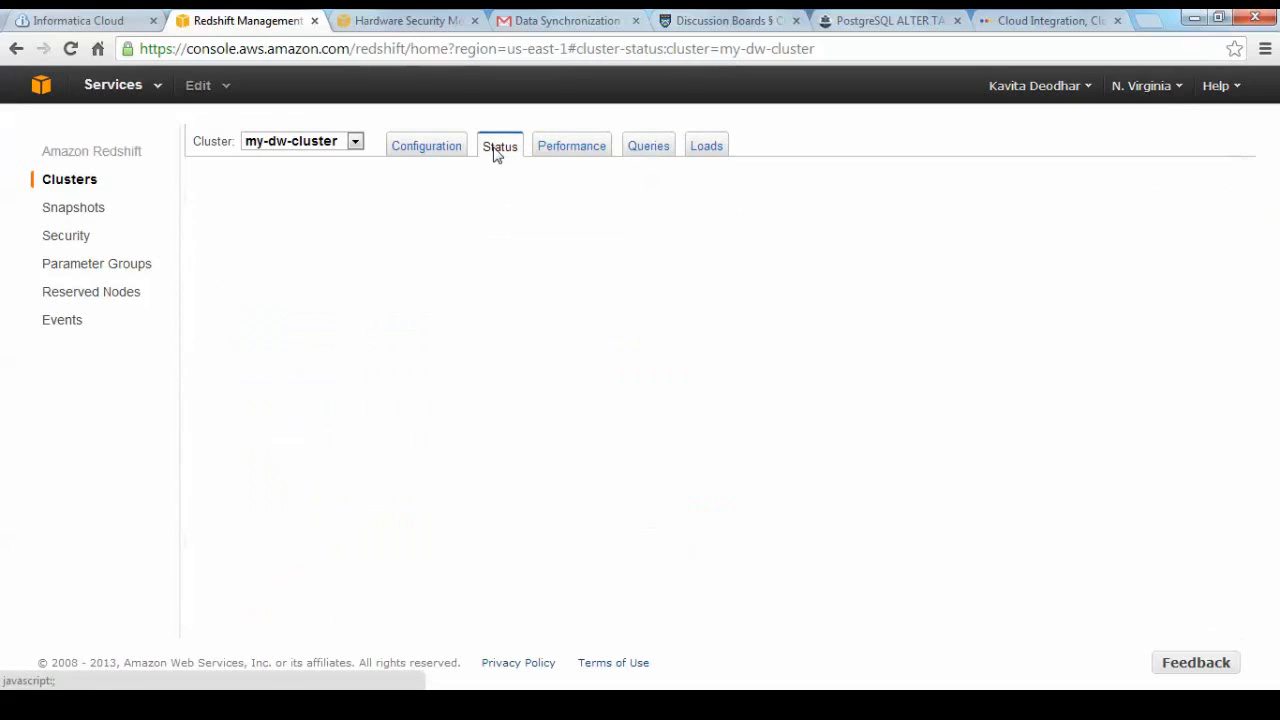
left_click(555, 158)
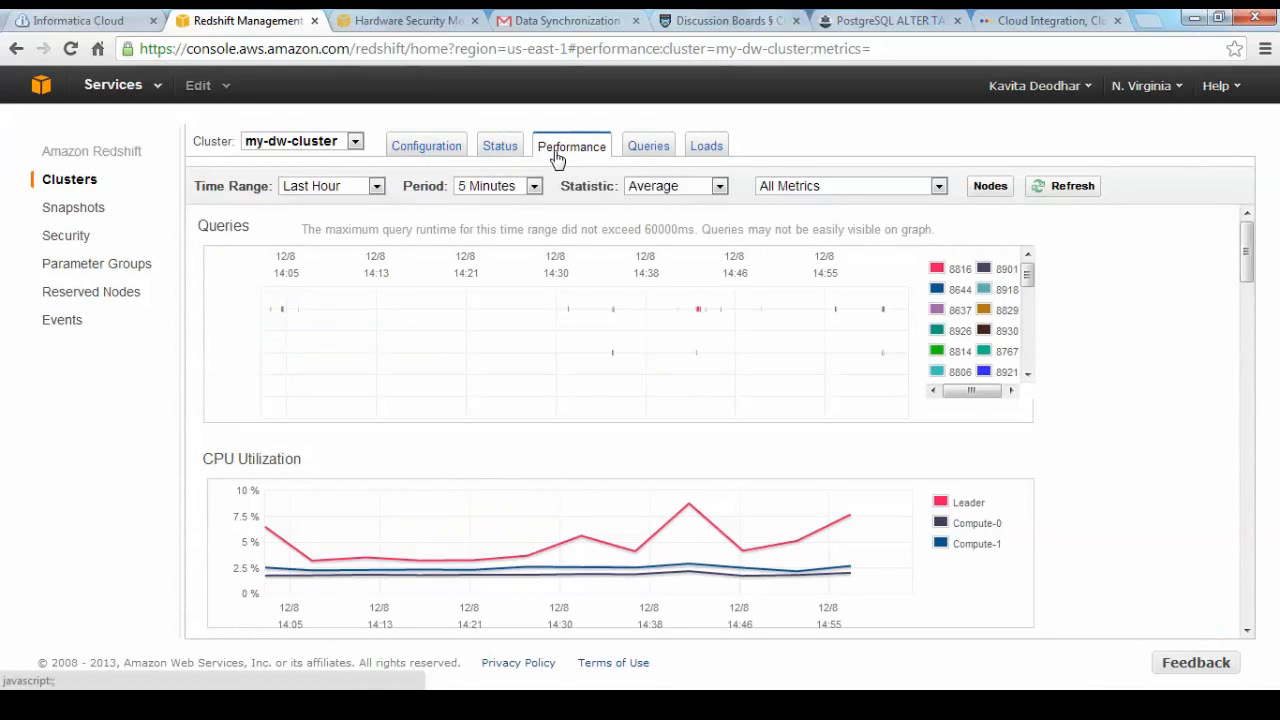
left_click_drag(1256, 249, 1274, 280)
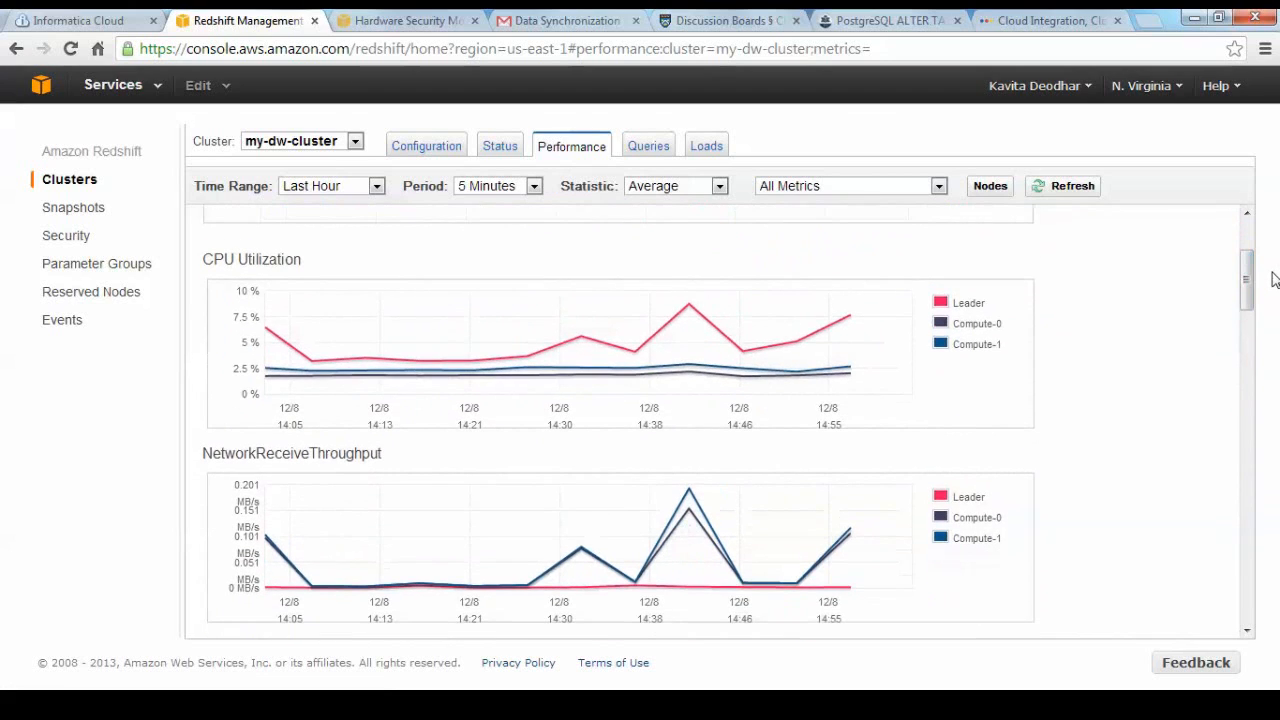
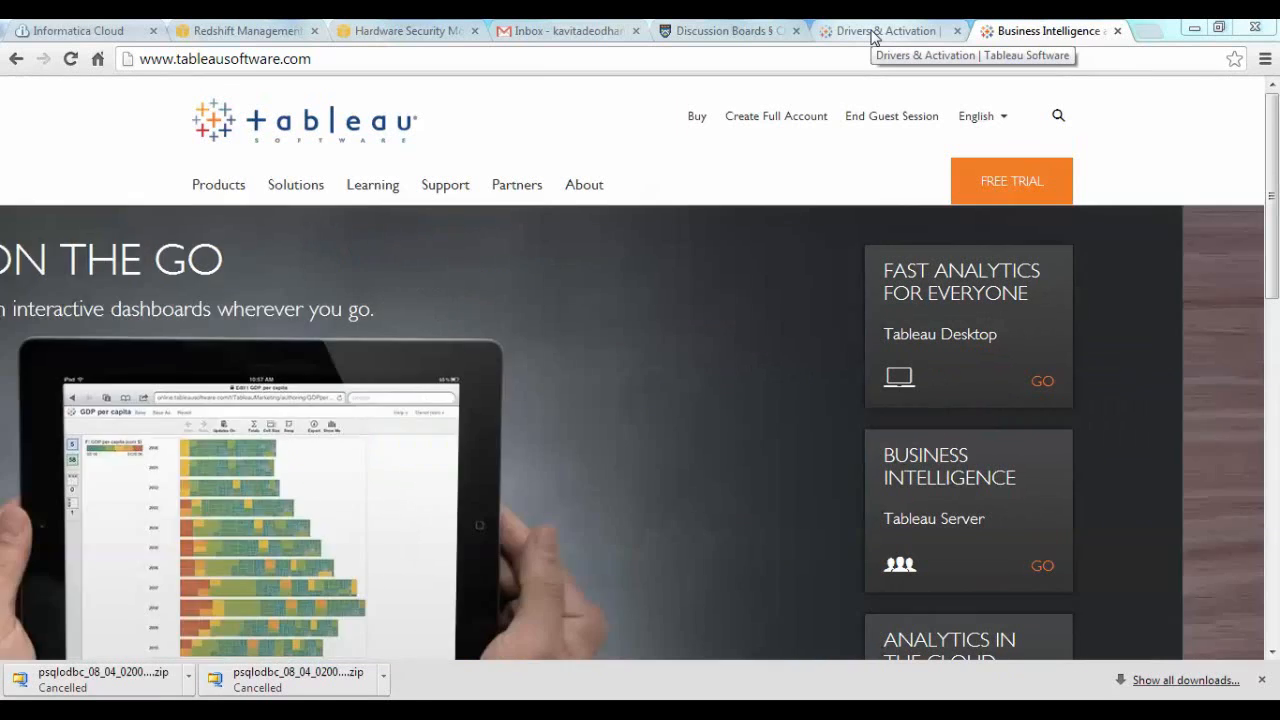
Start downloading the Amazon Redshift driver from Tableau's Drivers & Activation page and cancel the download.
left_click(872, 37)
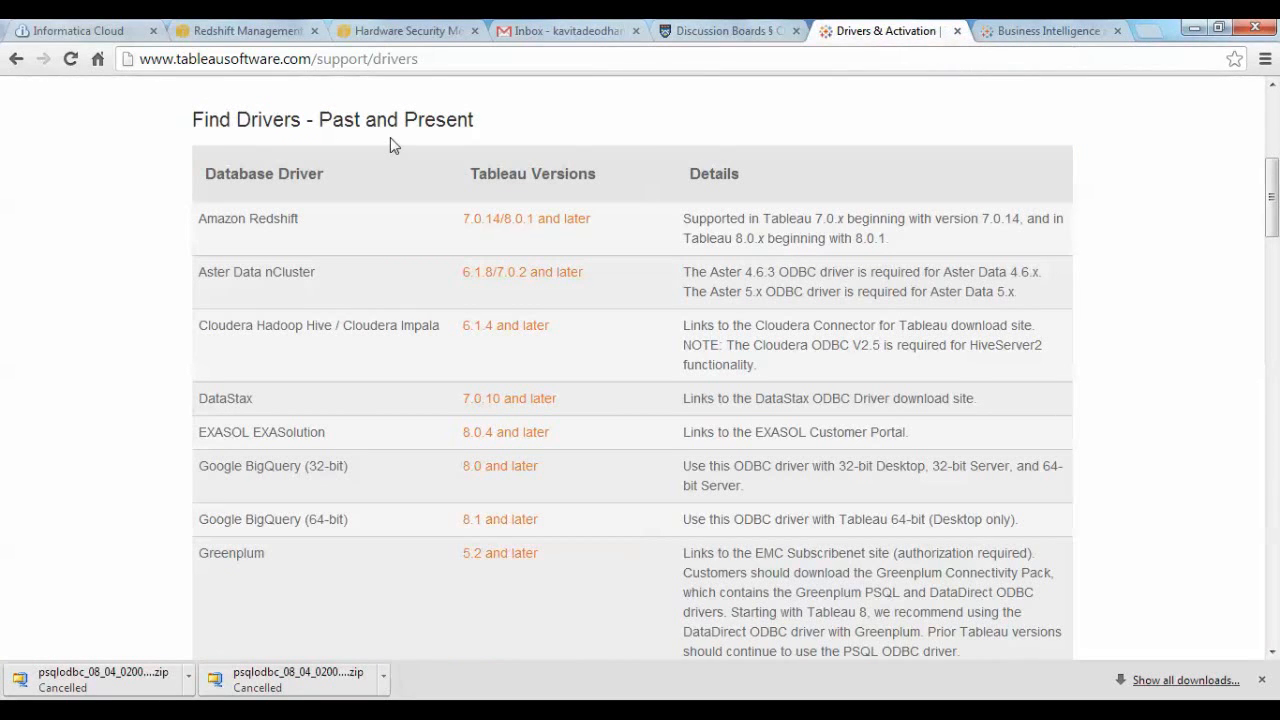
left_click(561, 220)
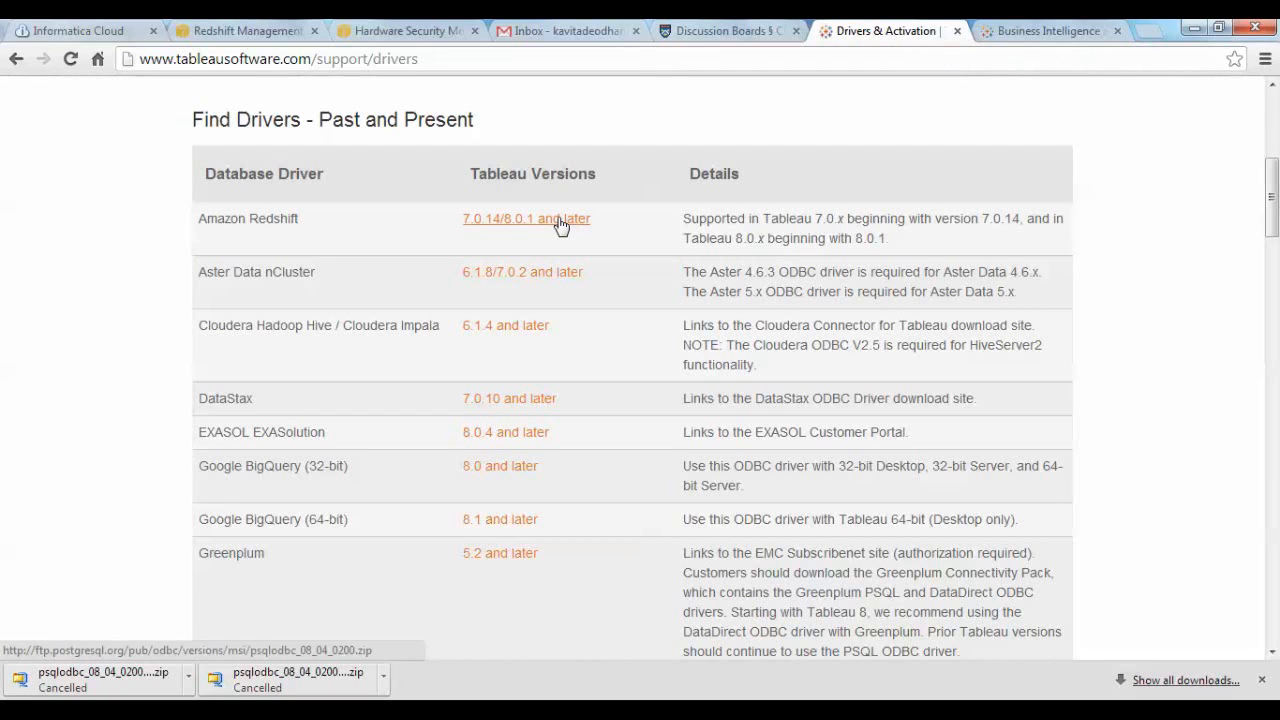
left_click(560, 220)
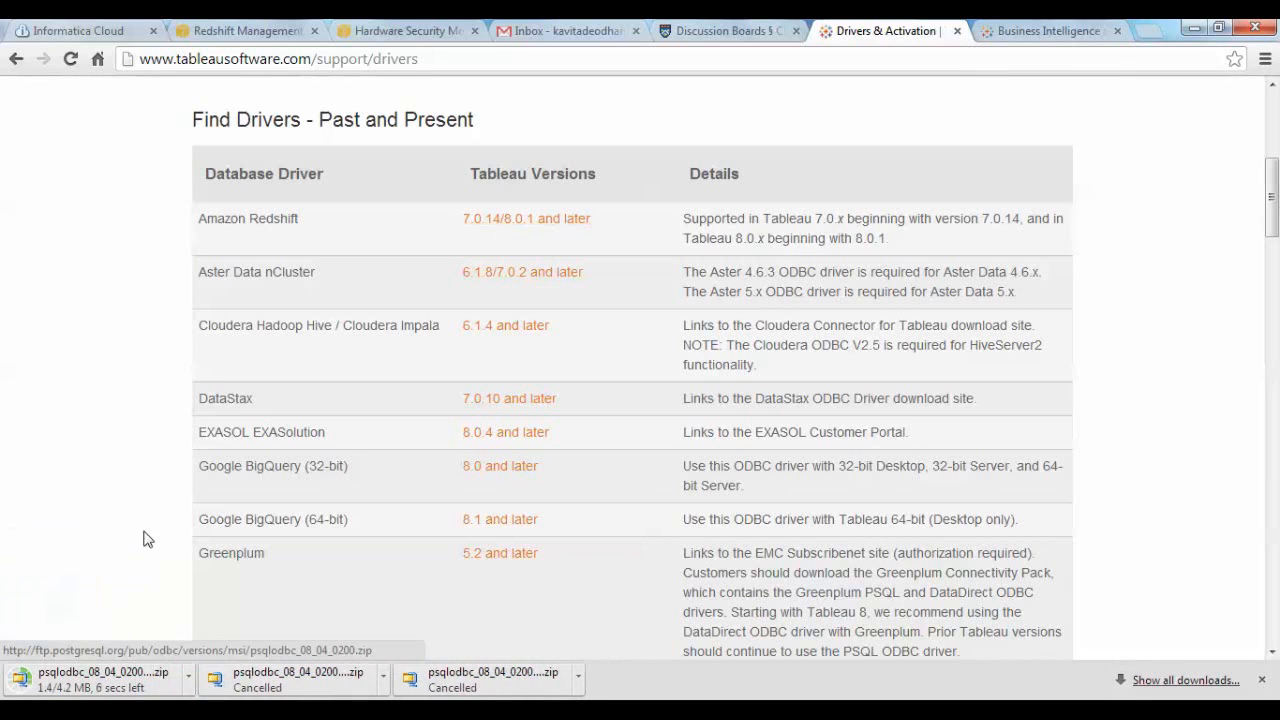
right_click(130, 684)
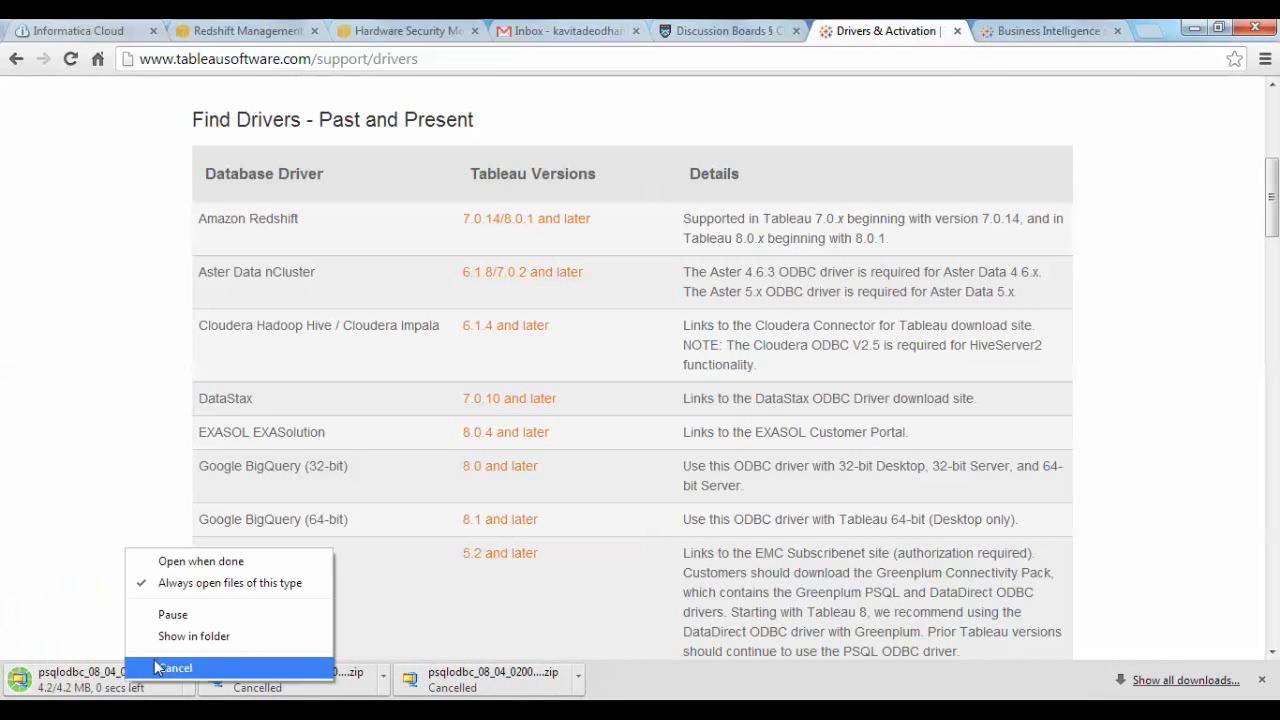
left_click(158, 672)
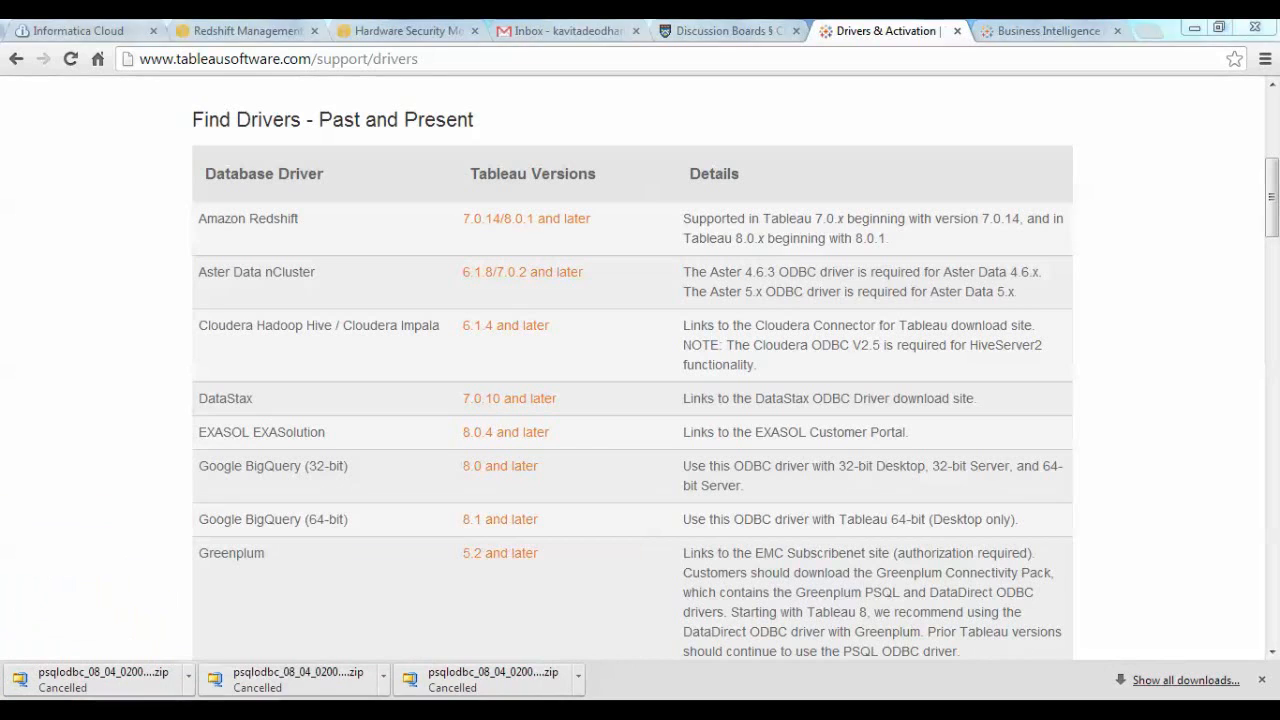
Switch to the Downloads folder and locate the psqlodbc_08_04_0200.zip driver and the TableauDesktop.8.0.msi installer.
key("alt+Tab")
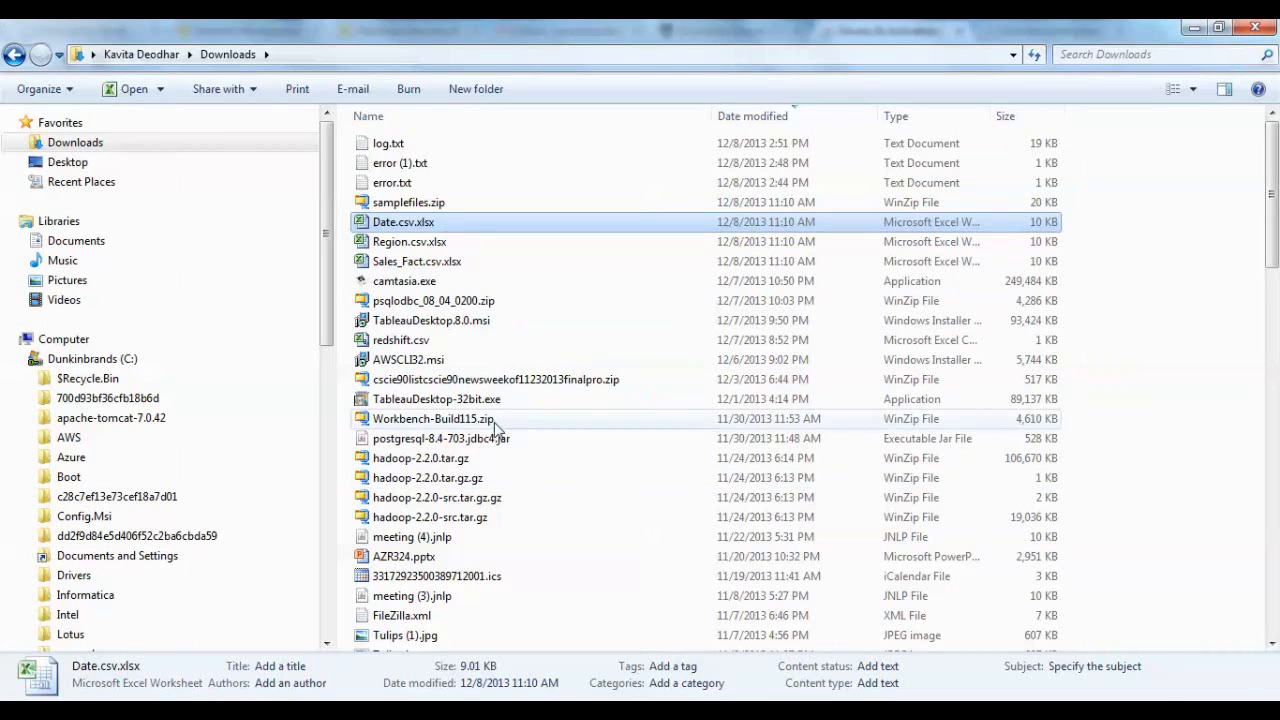
left_click(484, 303)
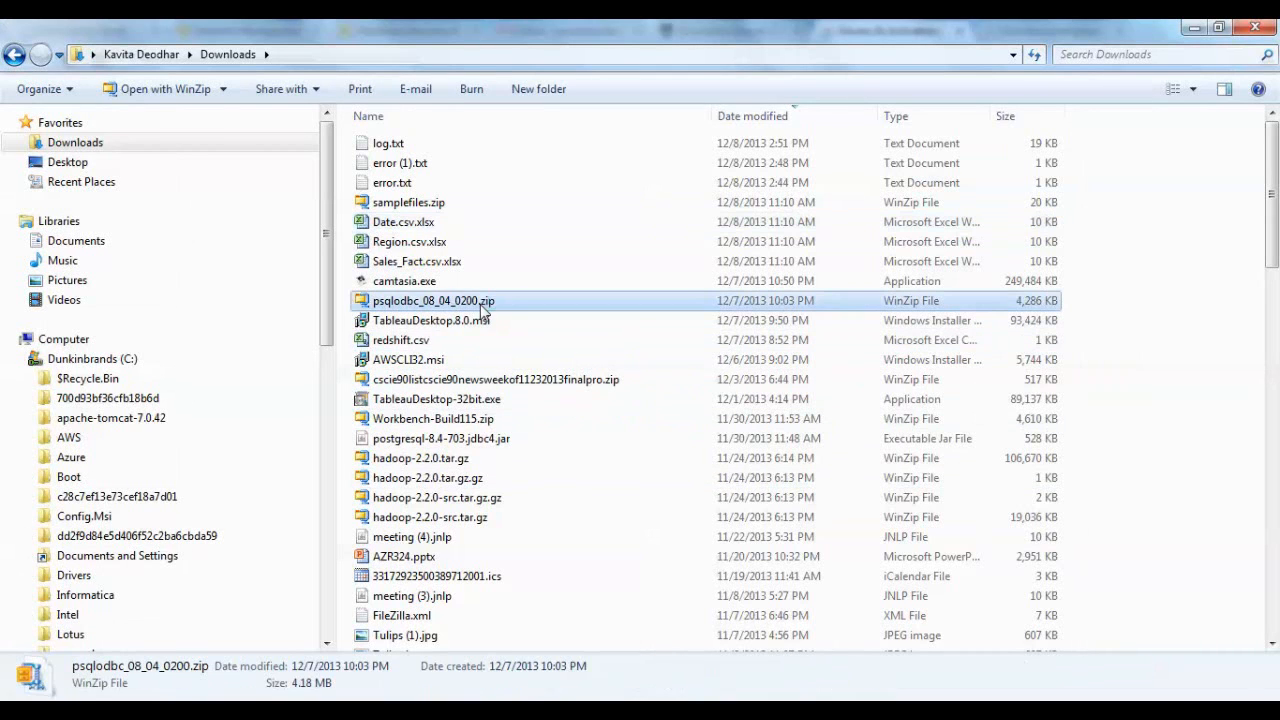
left_click(461, 322)
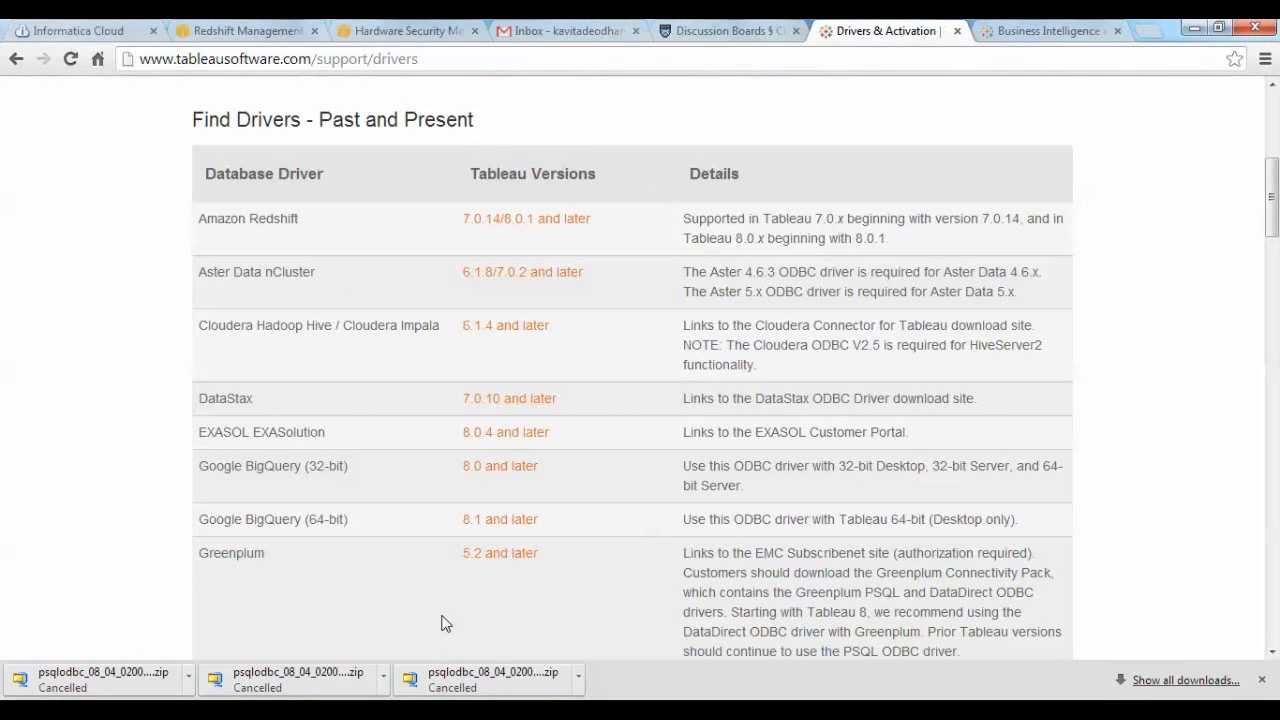
left_click(610, 711)
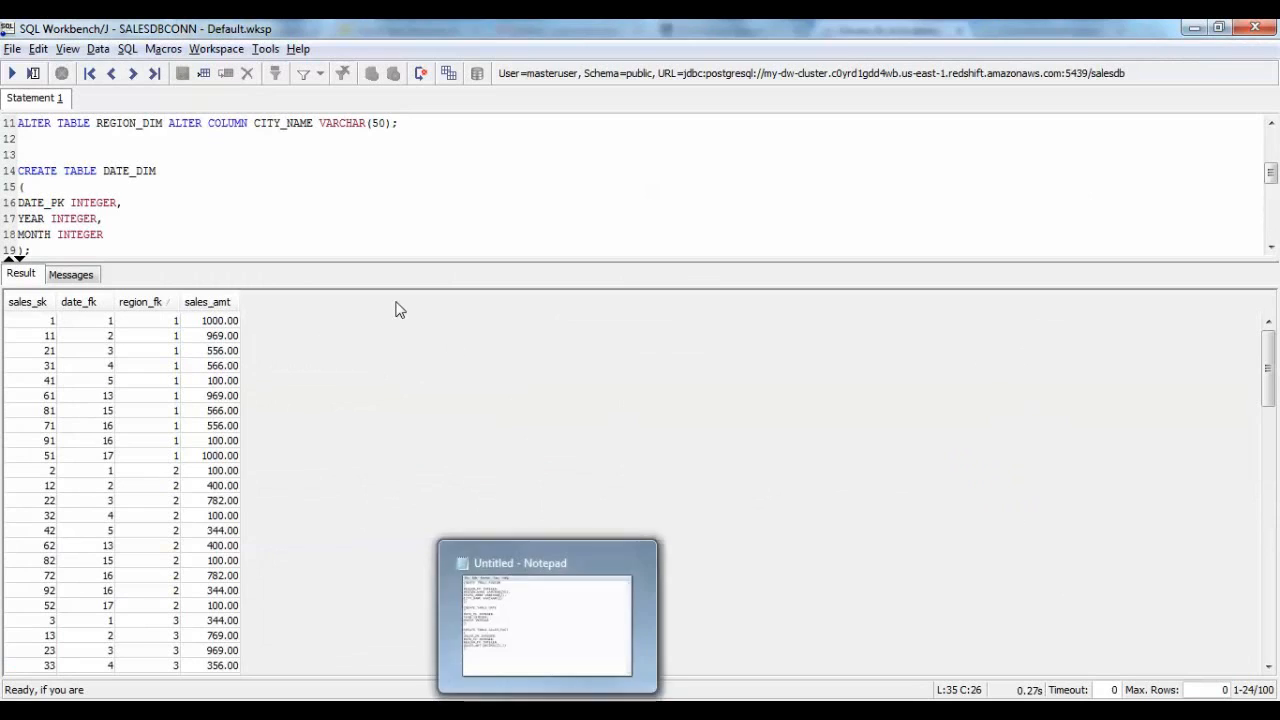
left_click(201, 232)
key("ctrl+a")
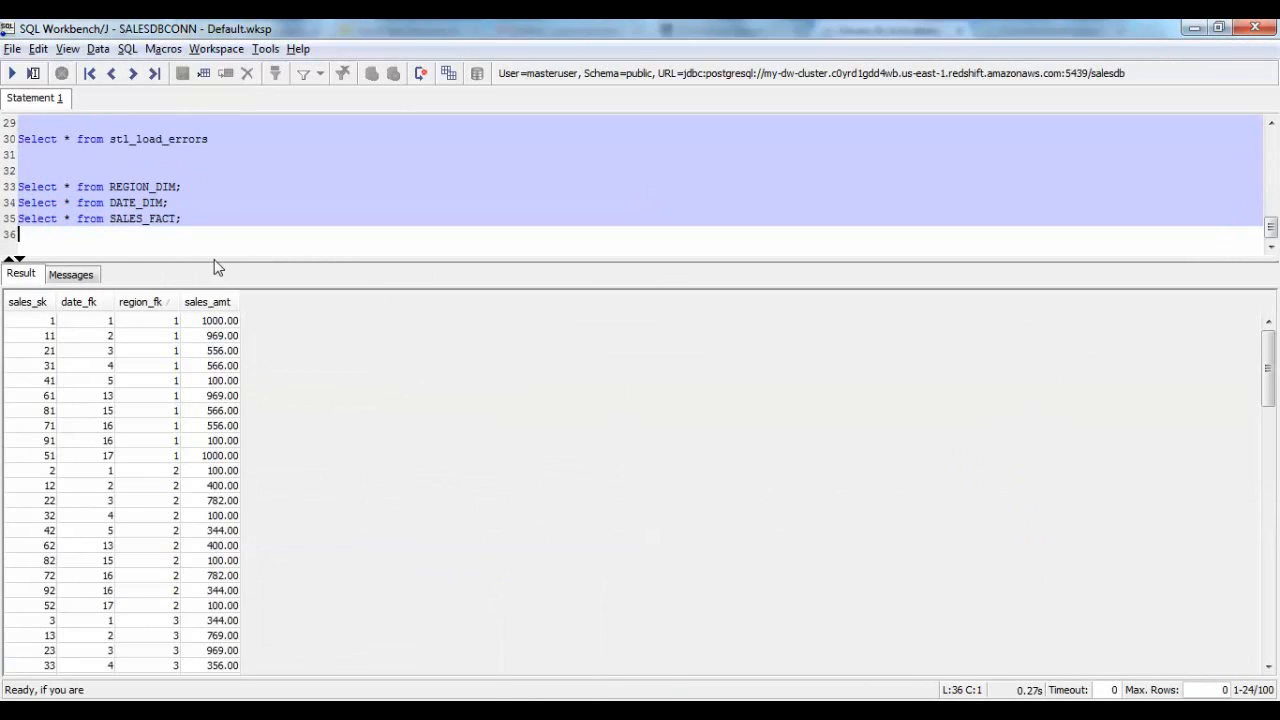
left_click(203, 234)
left_click(162, 398)
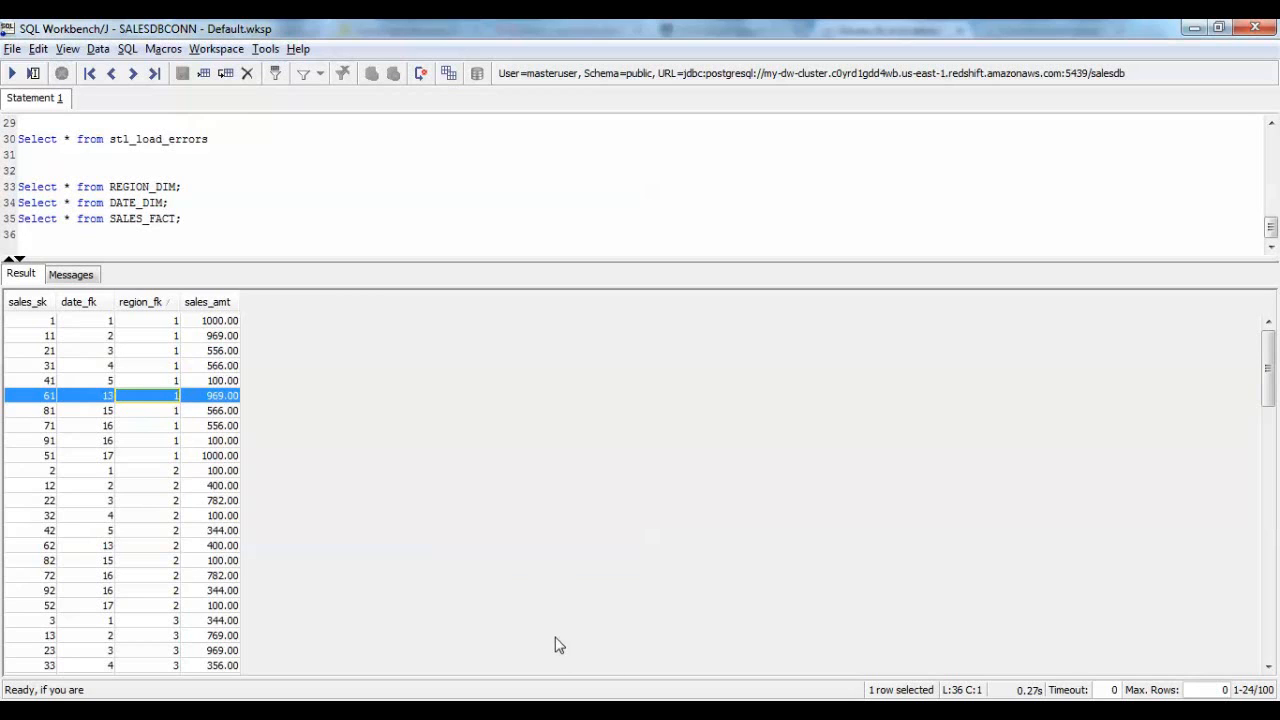
Switch to the Tableau workbook Sales by year by region and start a new Amazon Redshift data connection.
mouse_move(664, 712)
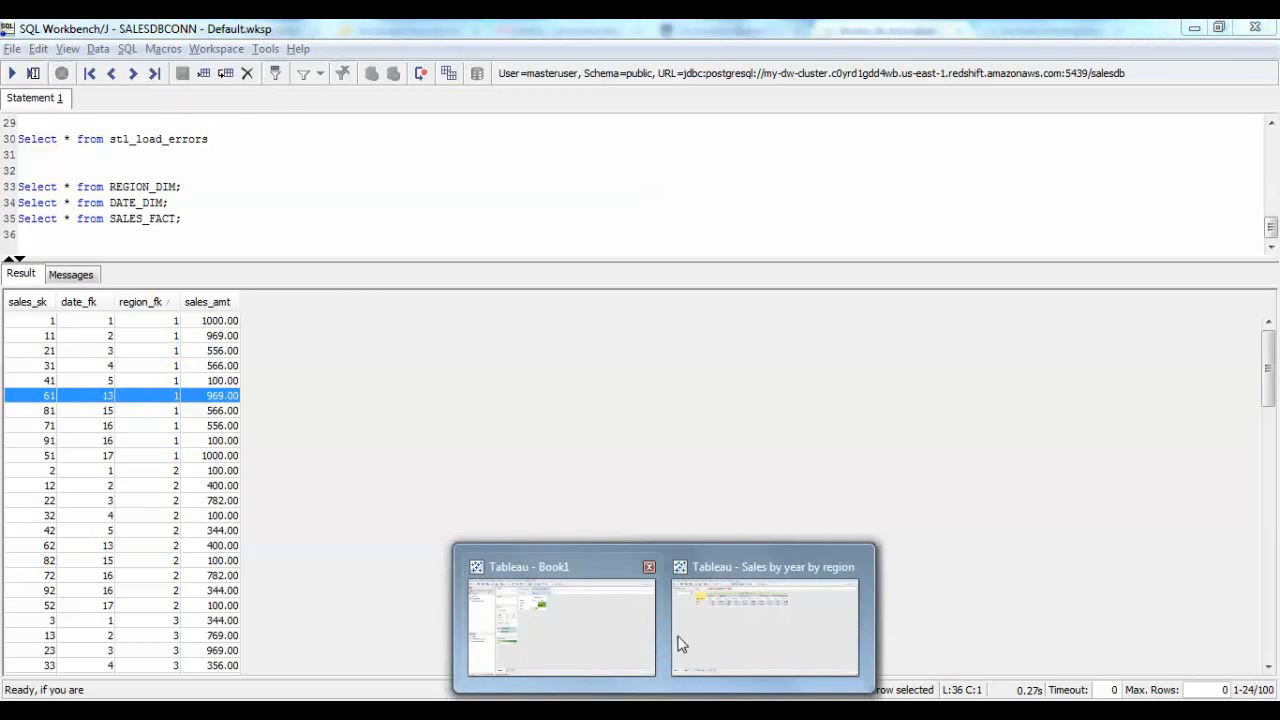
left_click(757, 622)
key("ctrl+d")
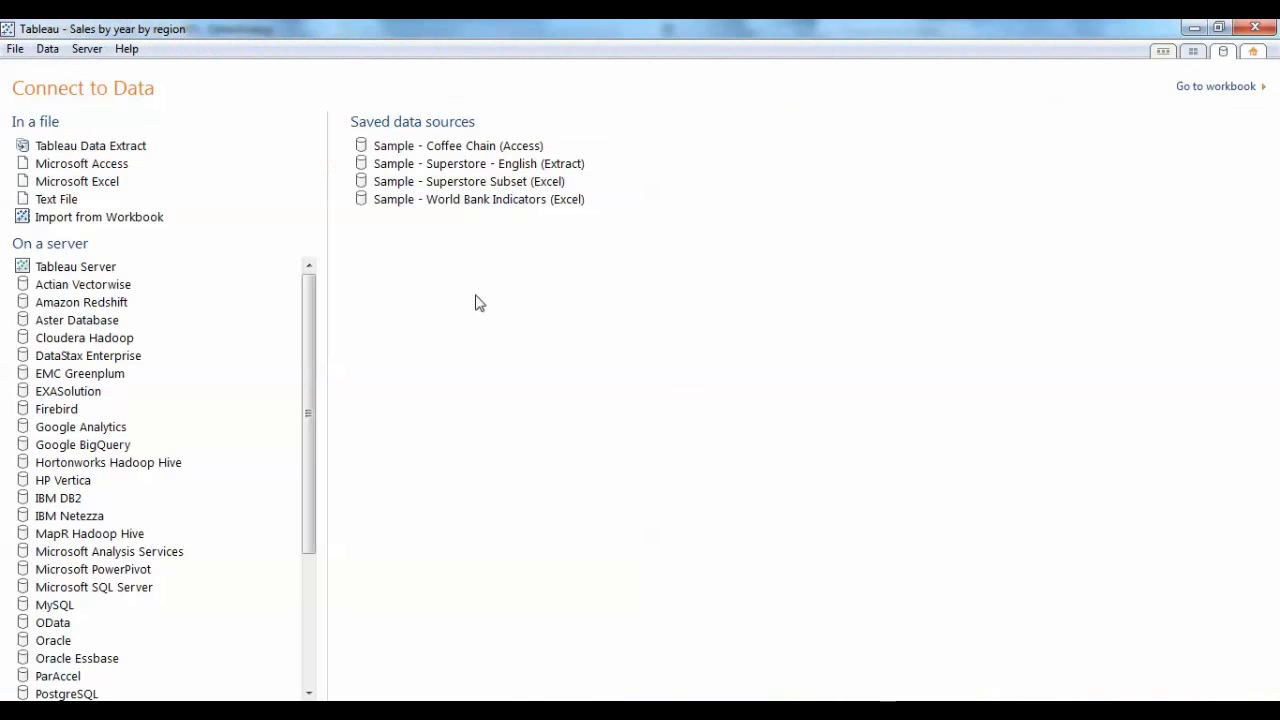
left_click(97, 305)
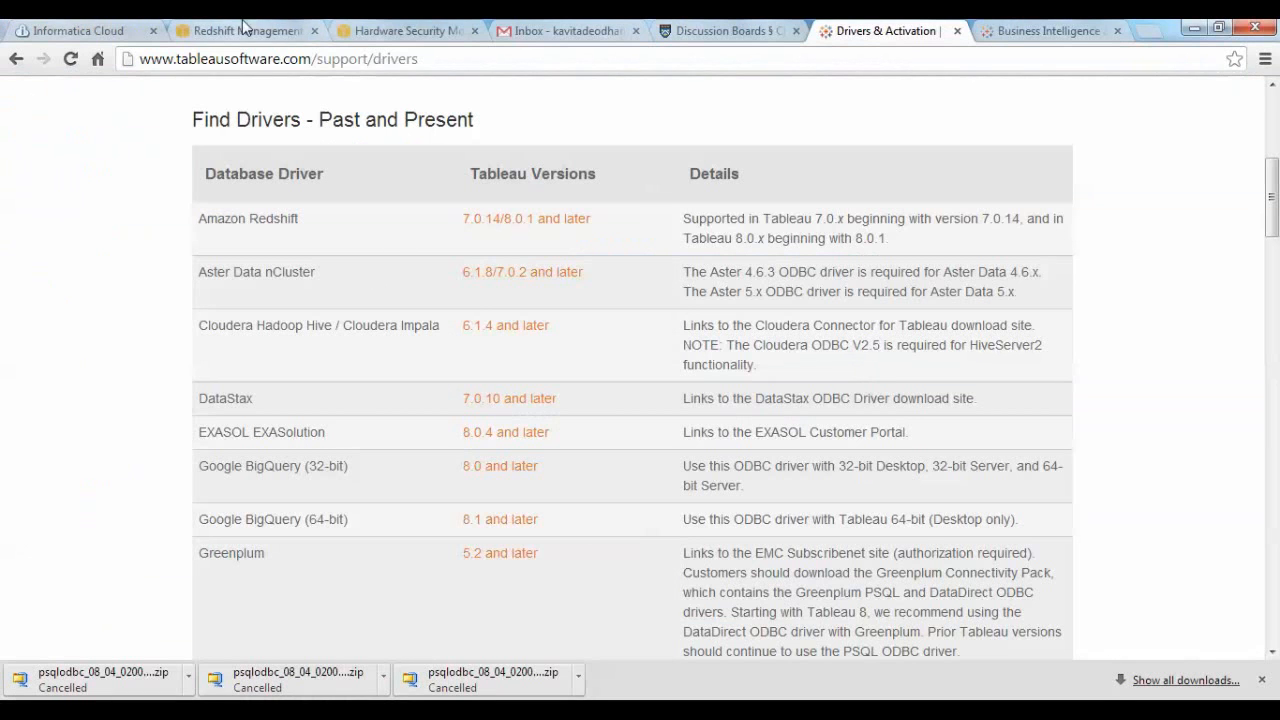
Copy my-dw-cluster's endpoint from the Redshift console in the browser and paste it as the server name in Tableau's connection.
left_click(248, 30)
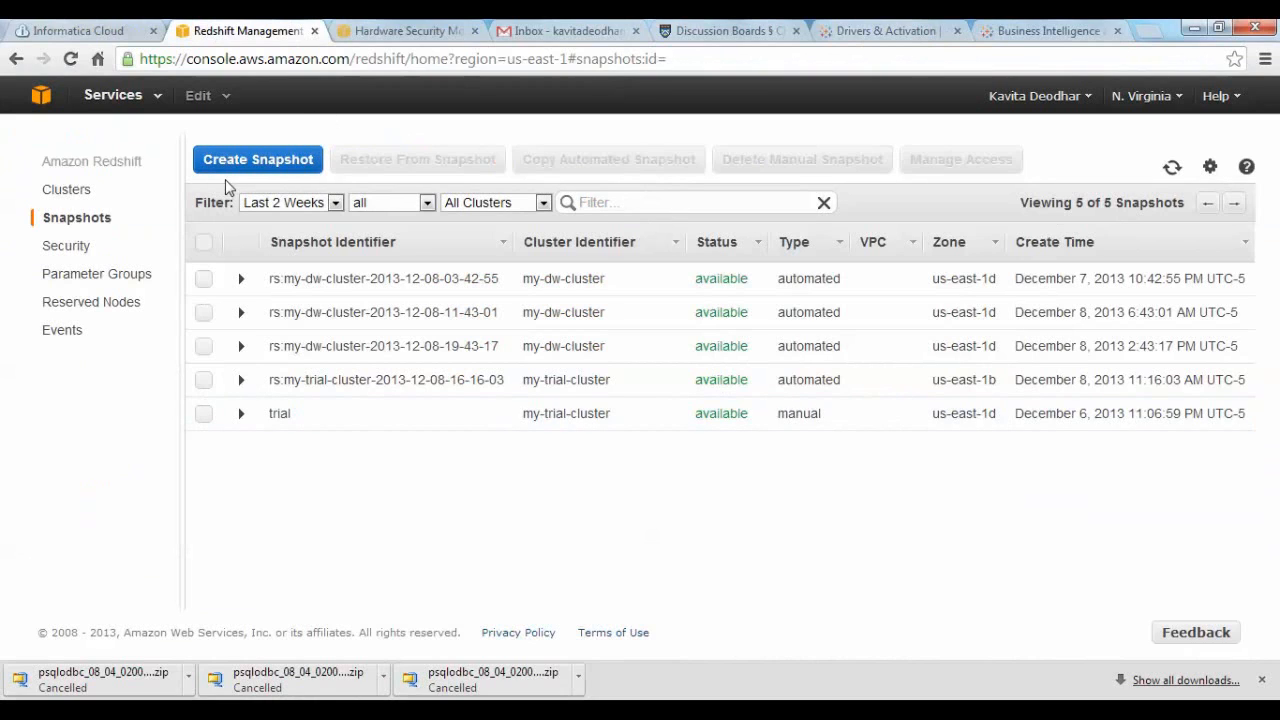
left_click(68, 192)
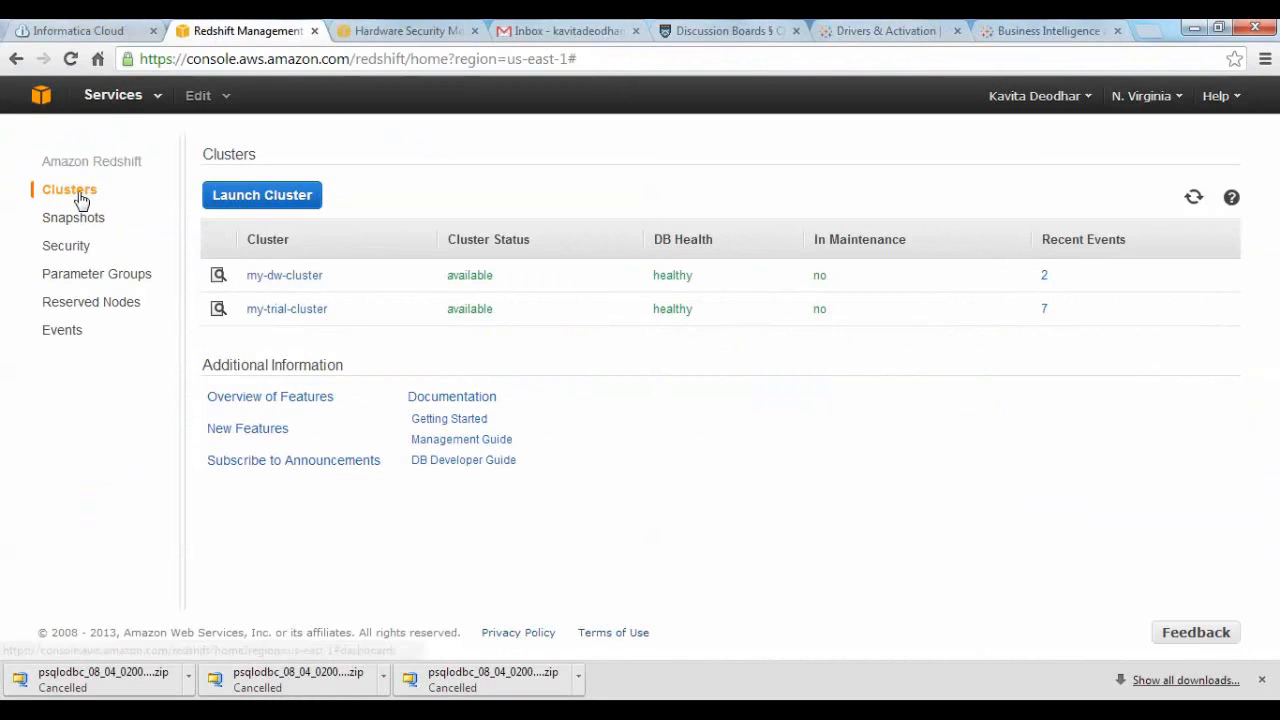
left_click(311, 279)
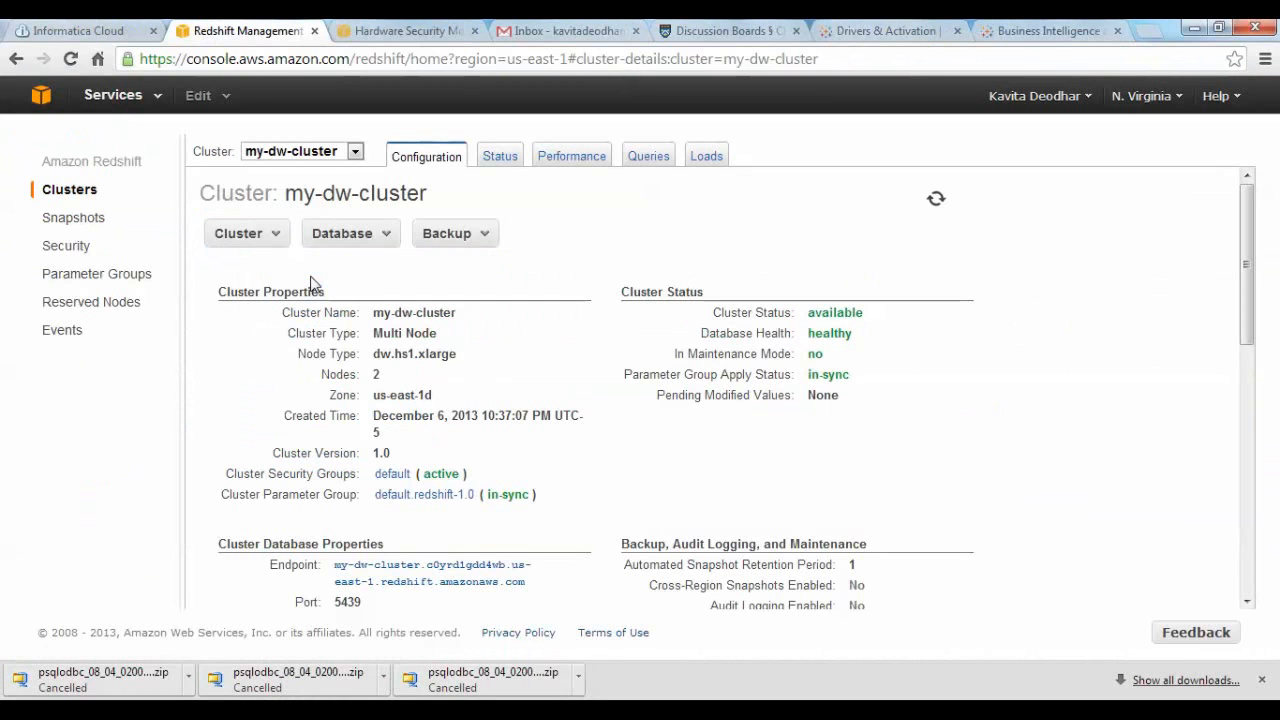
left_click_drag(1245, 318, 1254, 430)
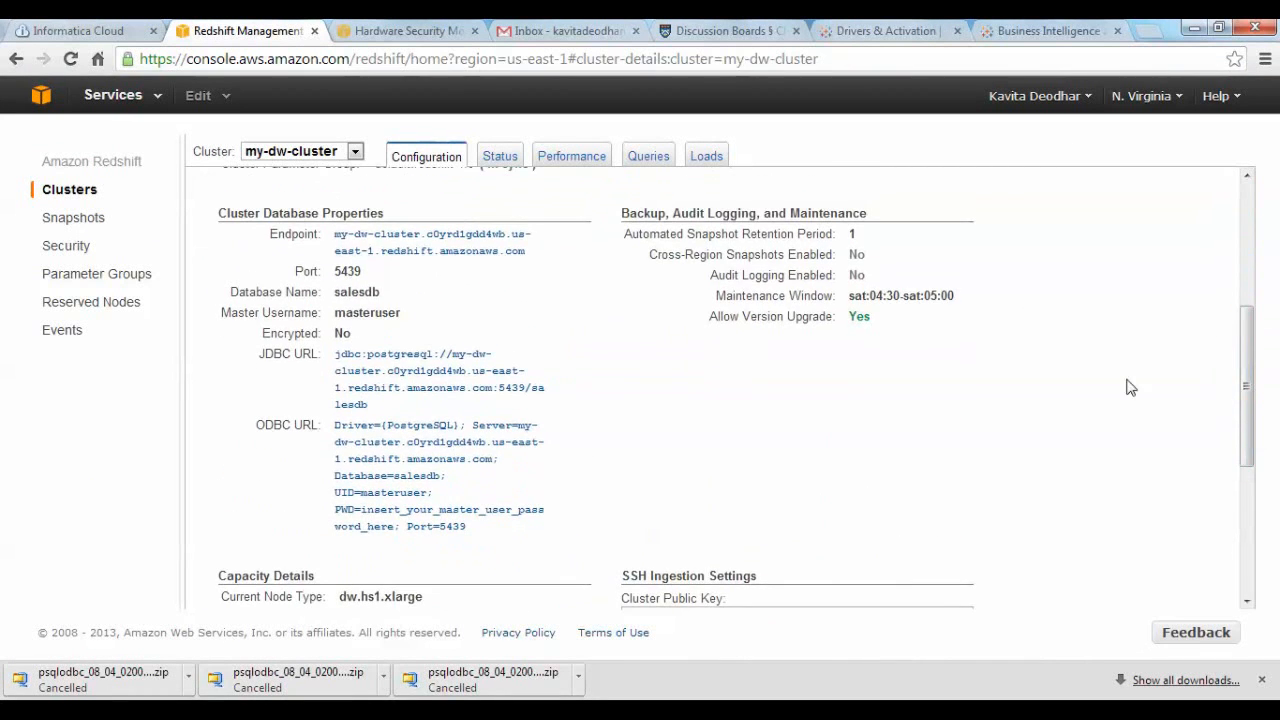
left_click(432, 242)
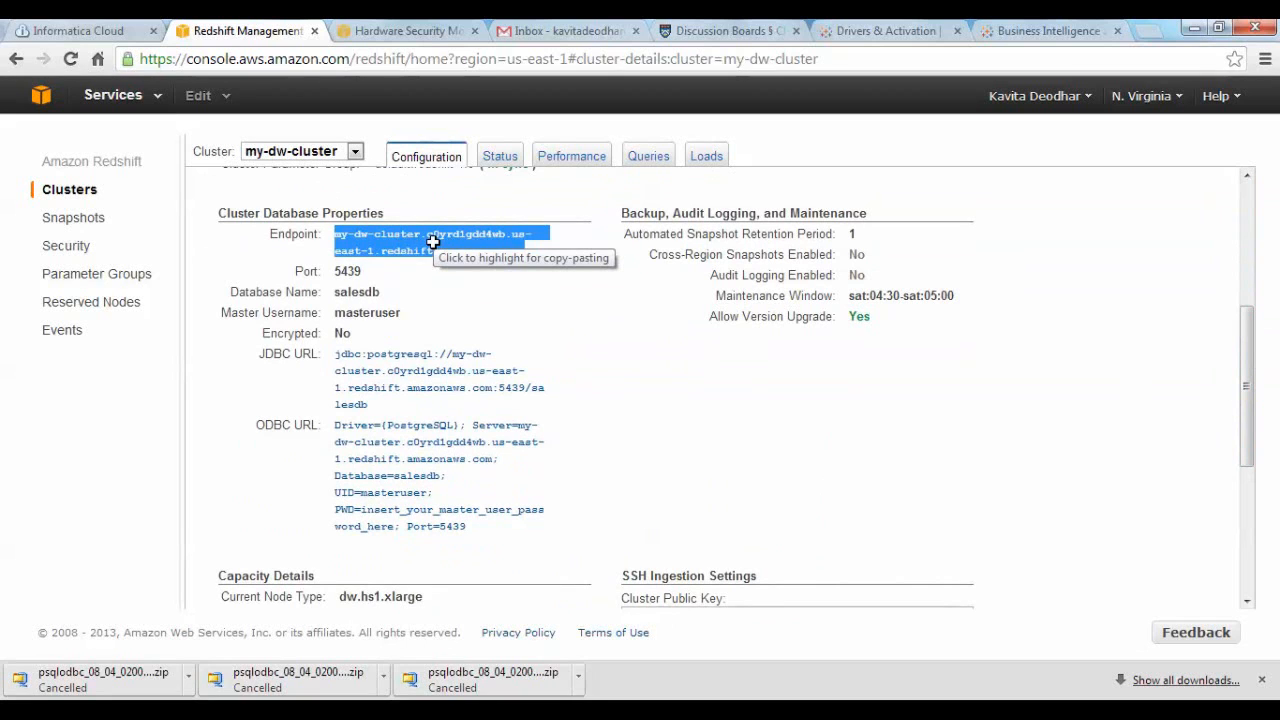
key("alt+Tab")
key("ctrl+v")
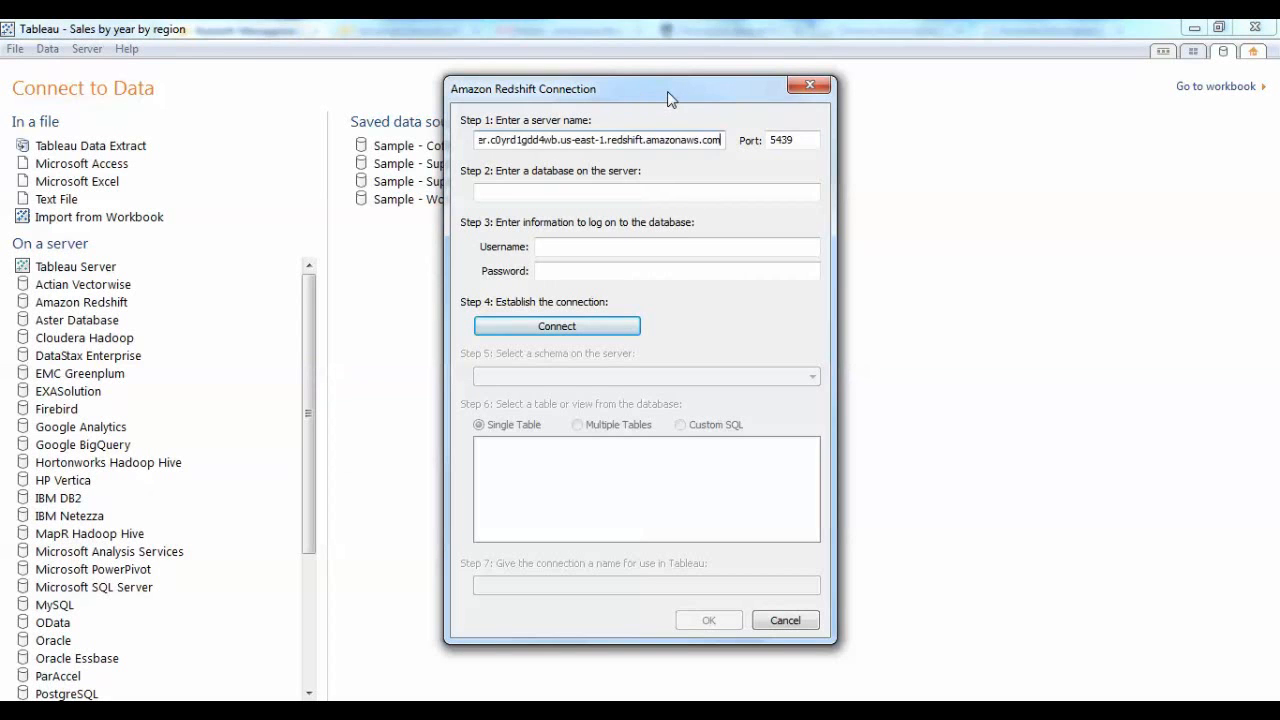
Set the connection's database to salesdb and its username to masteruser.
left_click(680, 197)
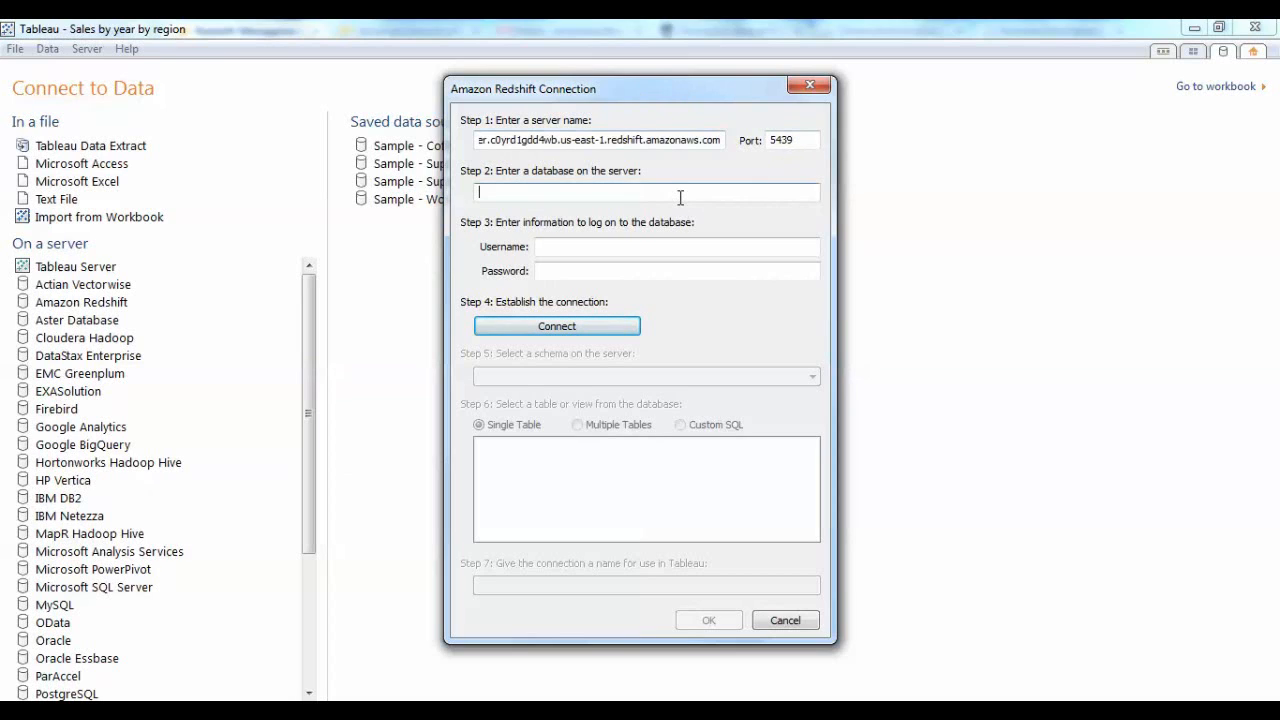
type("salesdb")
left_click(656, 251)
type("m")
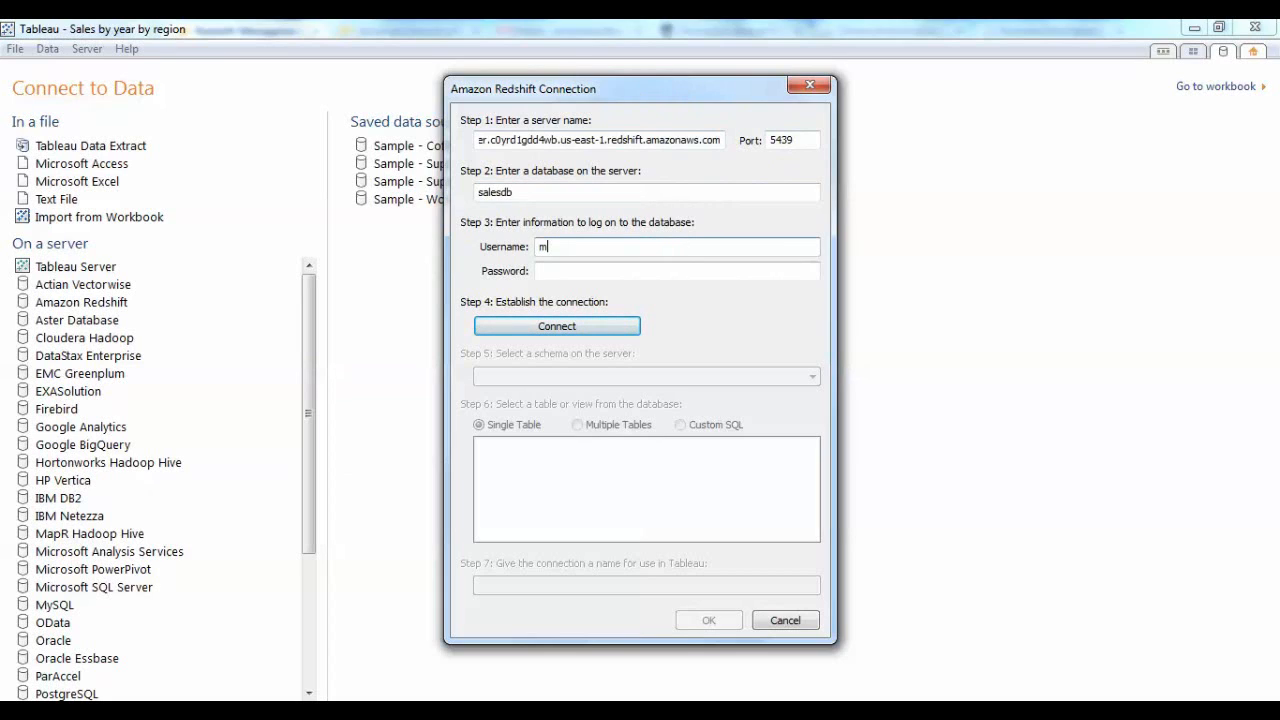
type("asteruser")
Enter the database account password and establish the connection to the Redshift server.
left_click(550, 272)
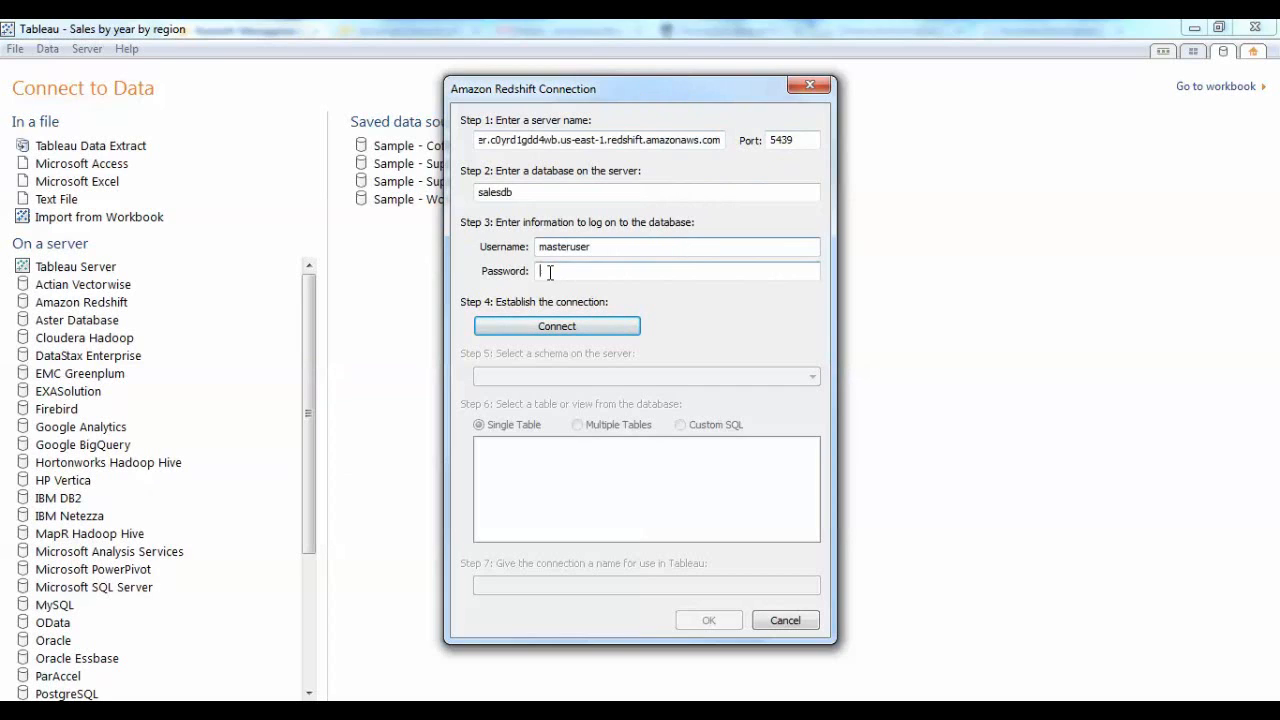
type("********")
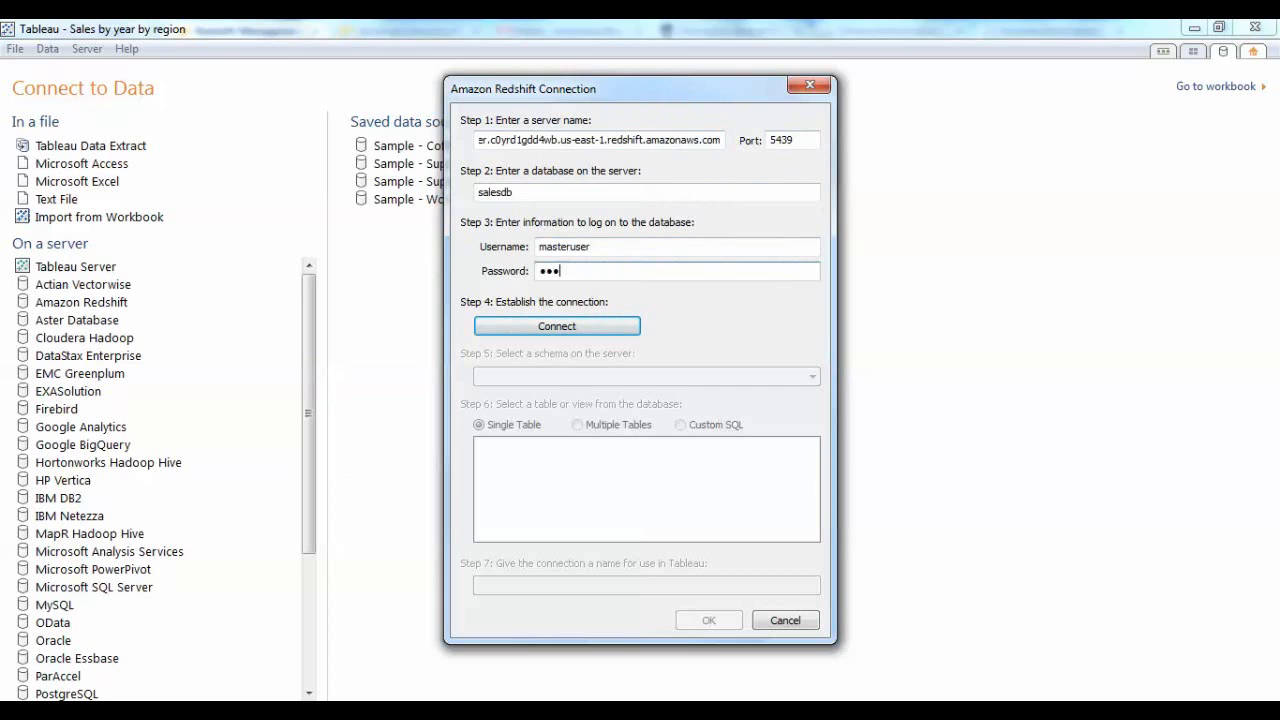
left_click(536, 327)
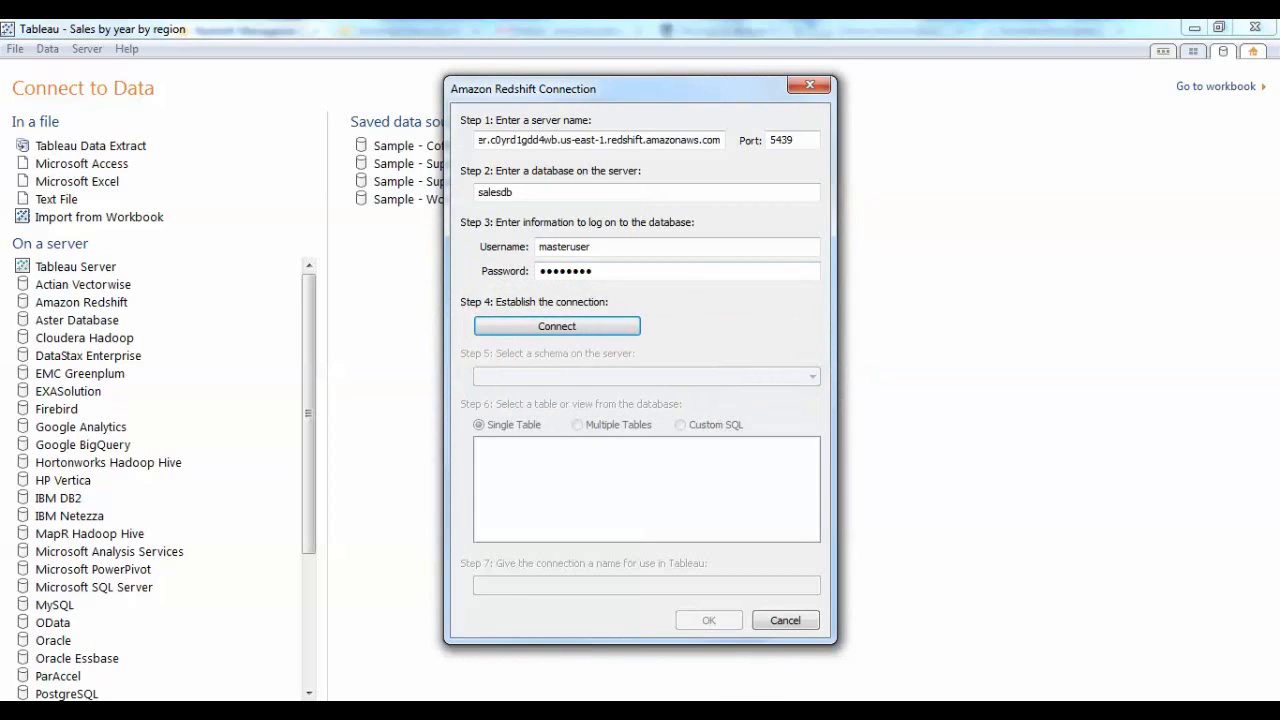
mouse_move(731, 698)
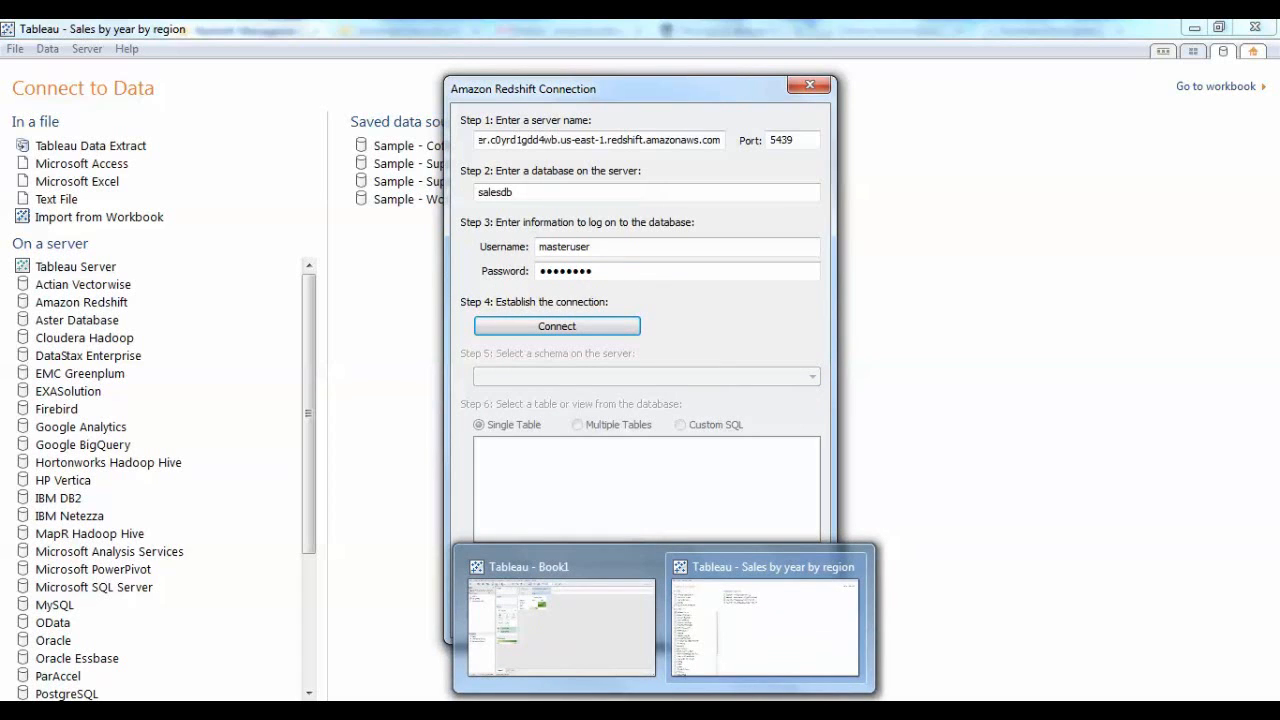
left_click(717, 636)
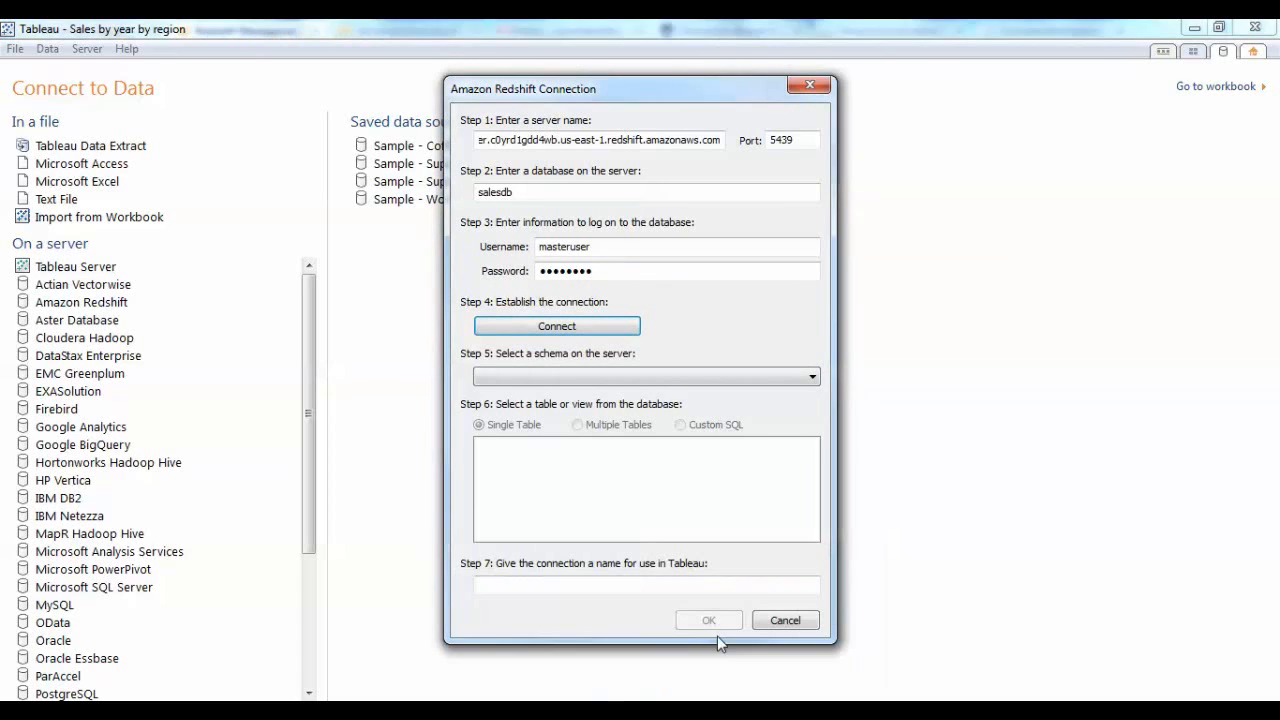
left_click(571, 327)
Choose the public schema and set the connection to use multiple tables, starting from date_dim.
left_click(613, 378)
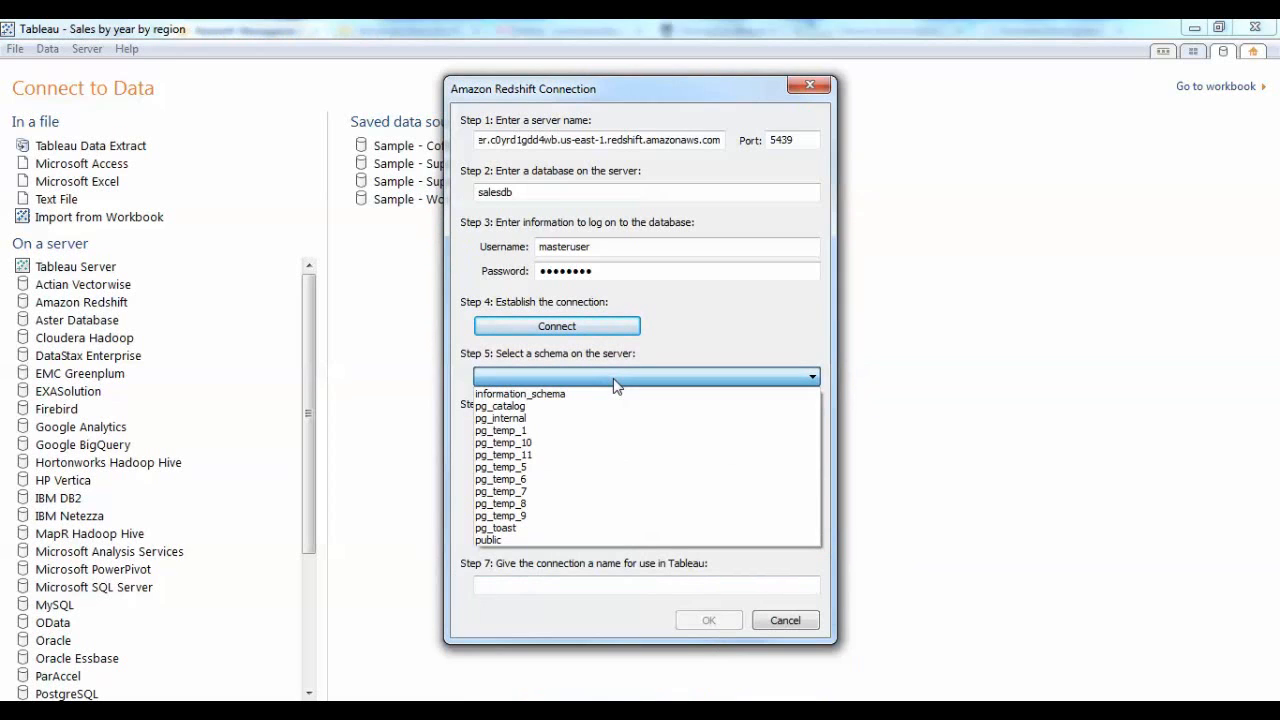
left_click(531, 541)
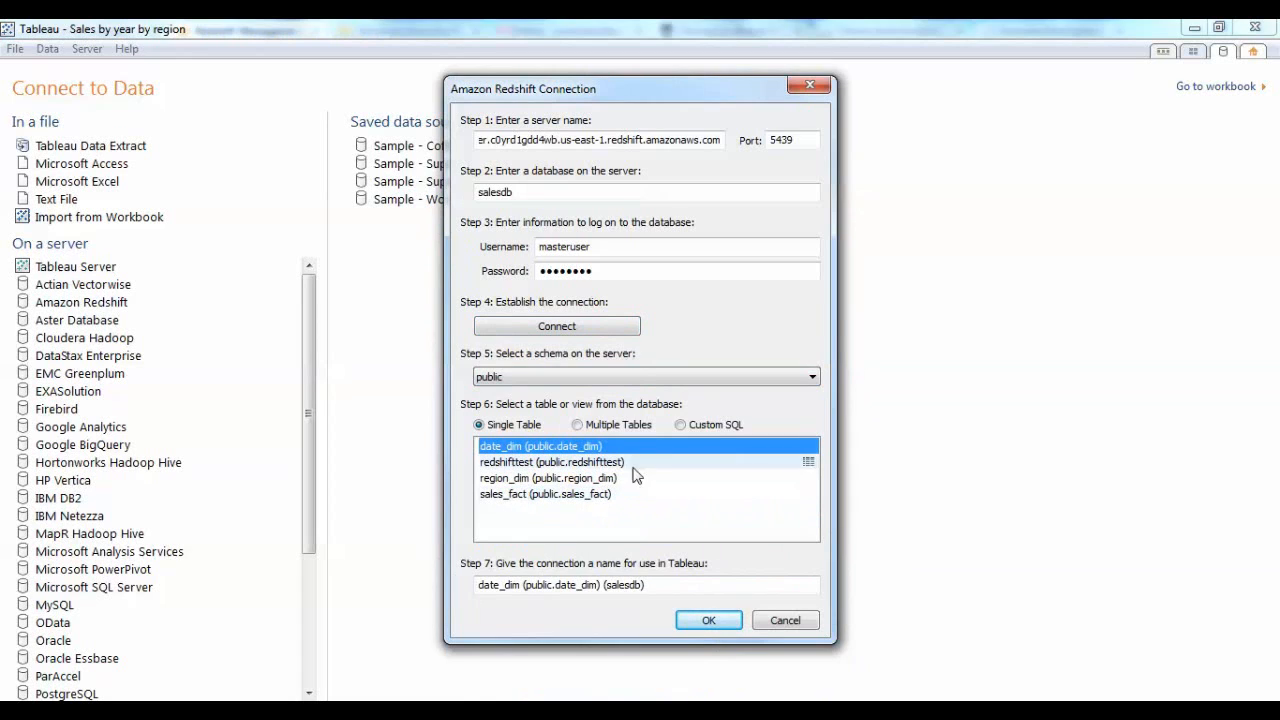
left_click(603, 425)
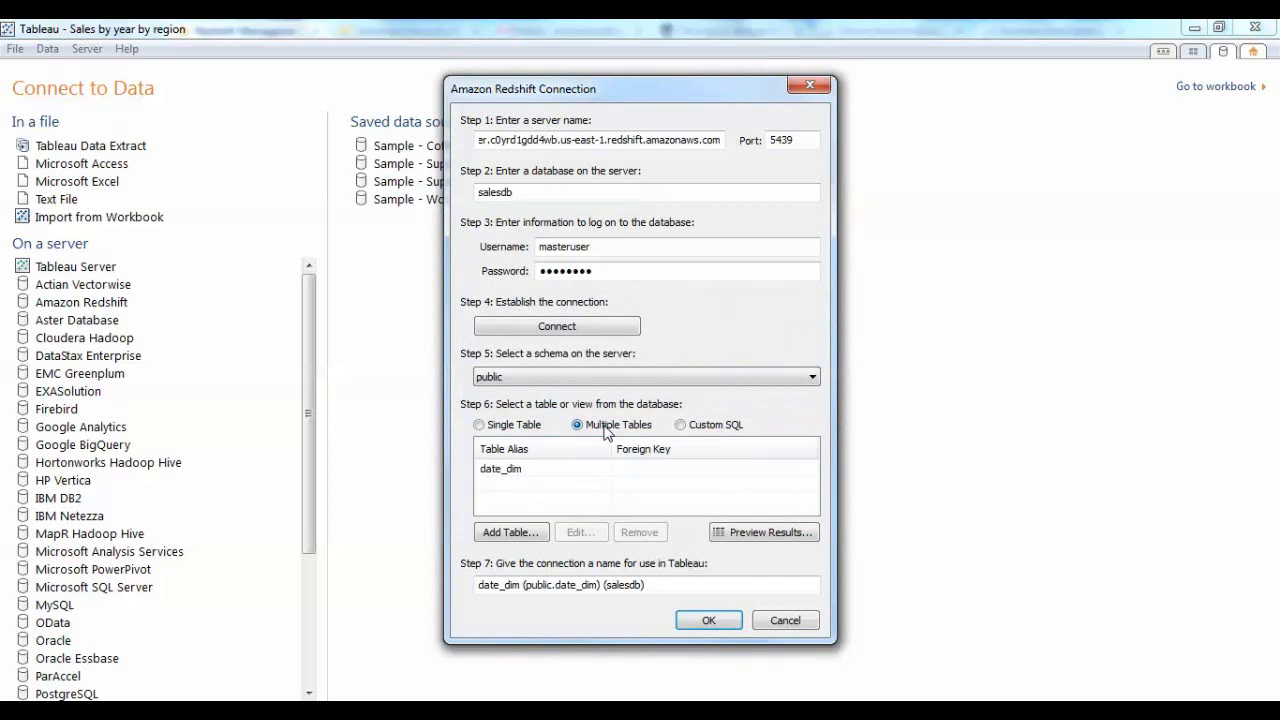
Add the sales_fact table to the connection with an inner join matching date_dim's date_pk to sales_fact's date_fk.
left_click(510, 533)
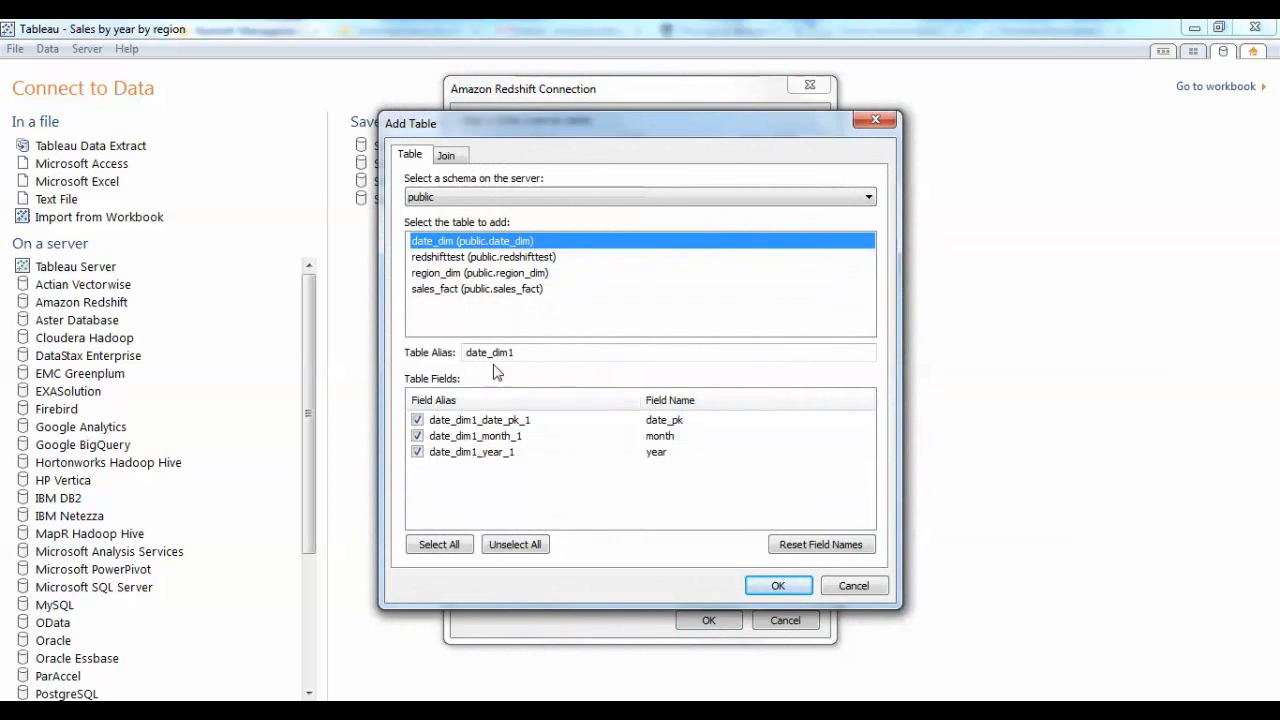
left_click(495, 273)
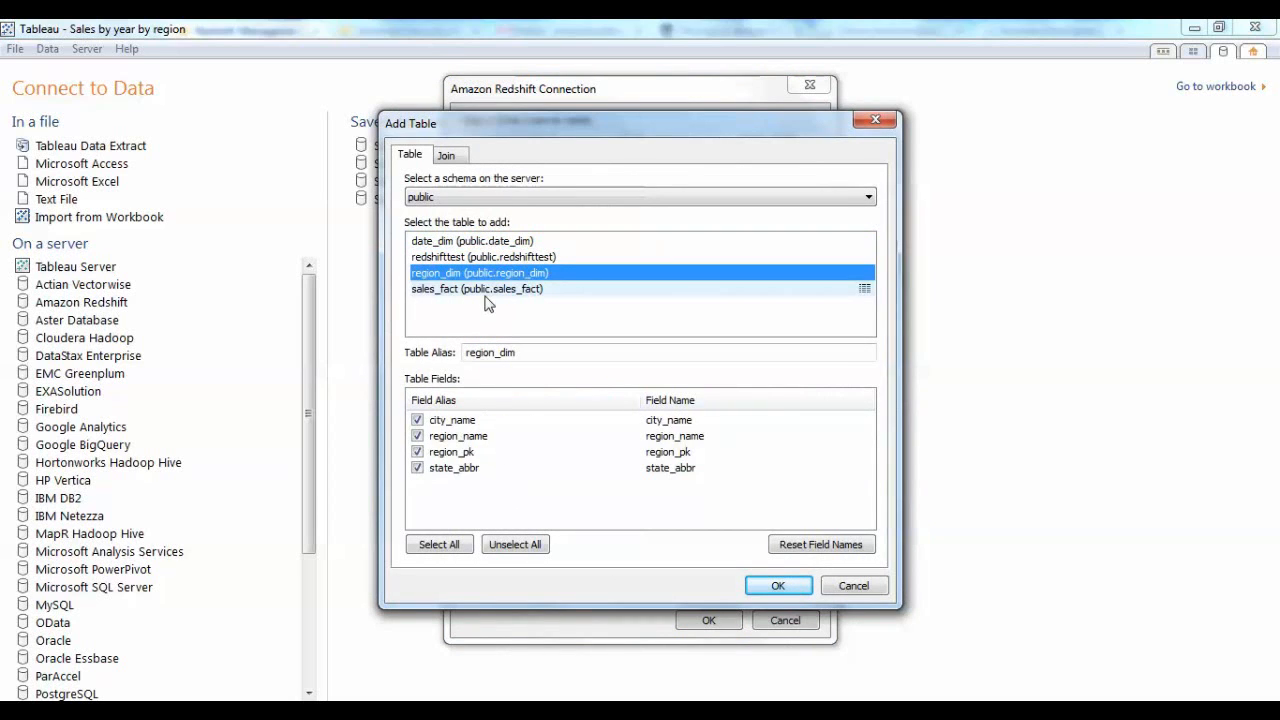
left_click(483, 290)
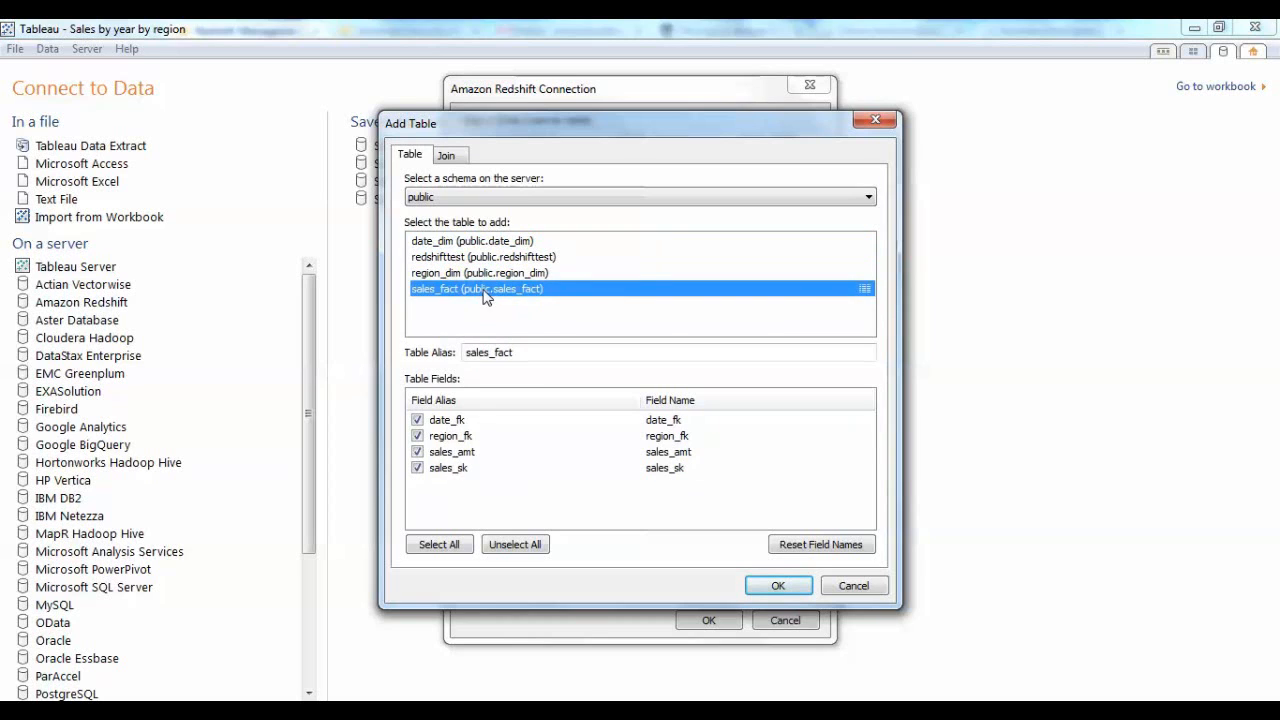
left_click(456, 160)
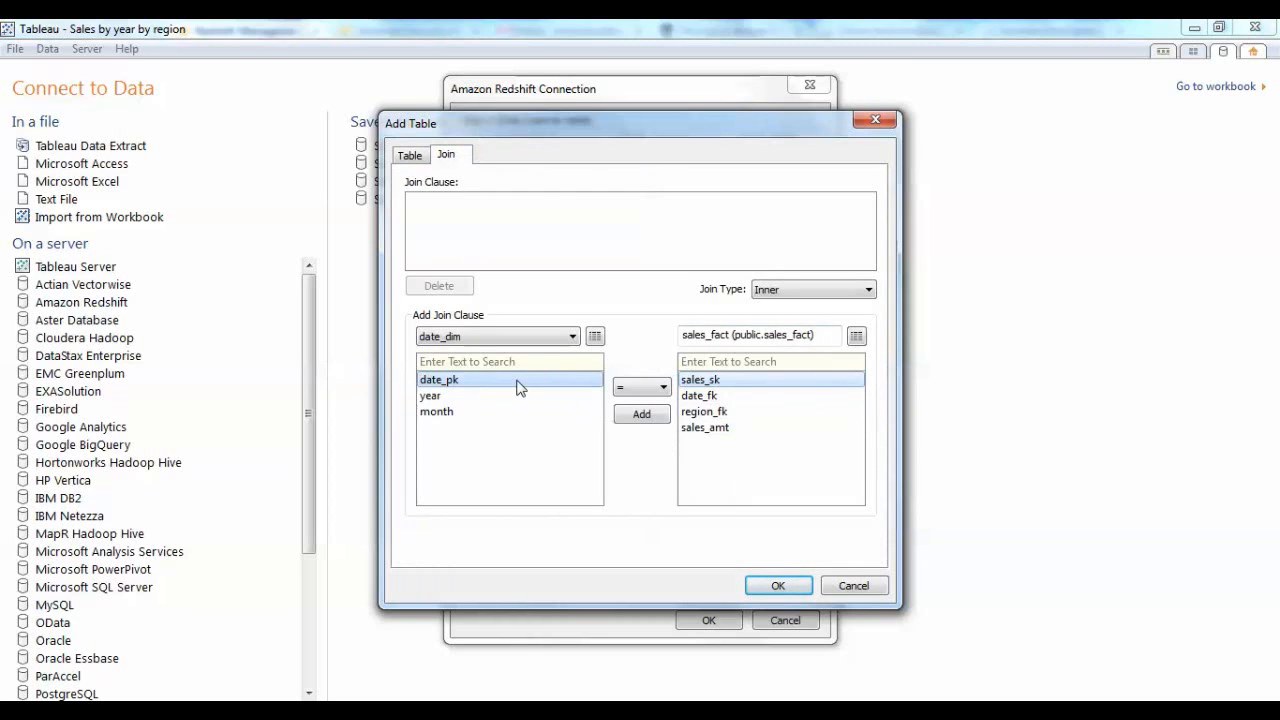
left_click(712, 398)
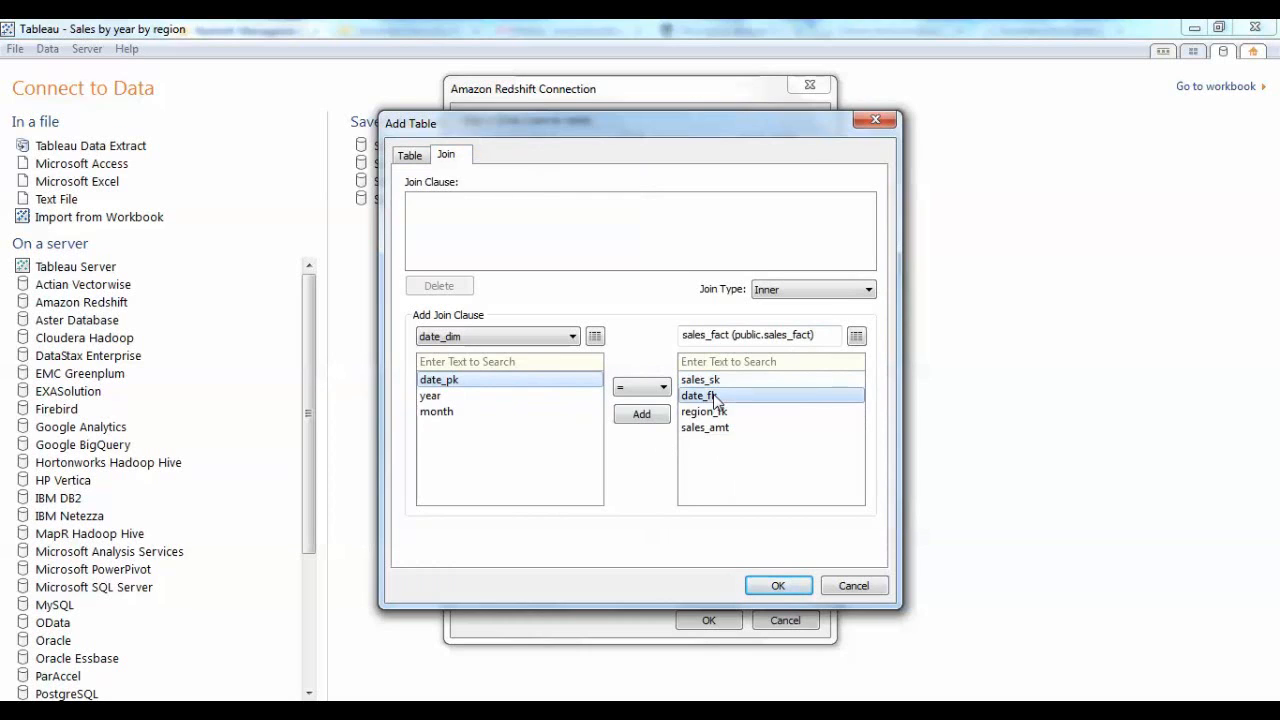
left_click(638, 420)
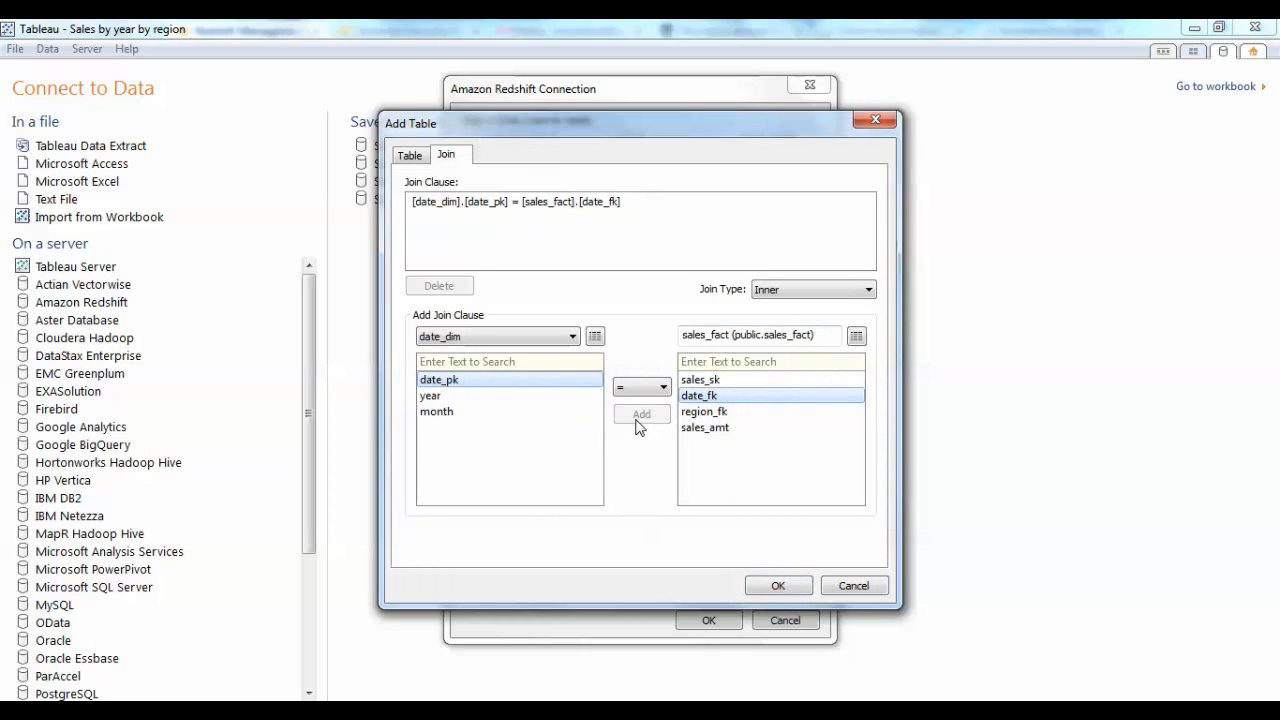
left_click(779, 586)
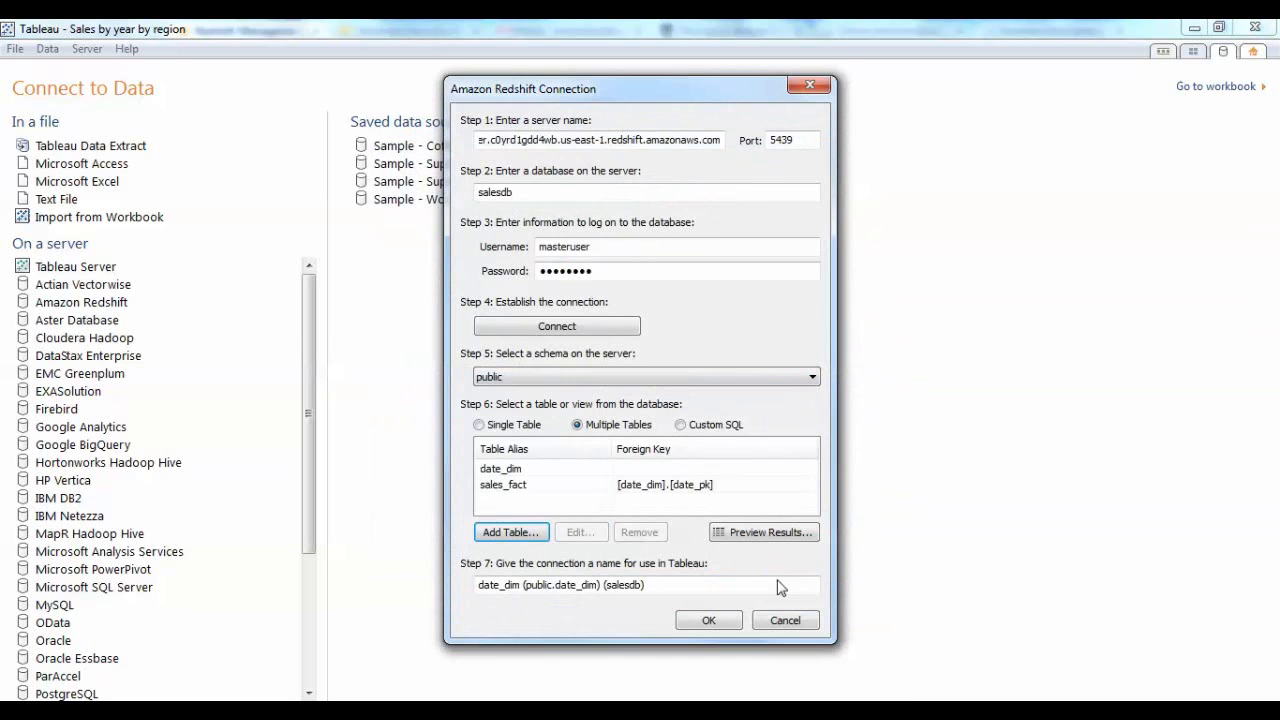
Add the region_dim table to the connection with an inner join matching sales_fact's region_fk to region_dim's region_pk.
left_click(523, 535)
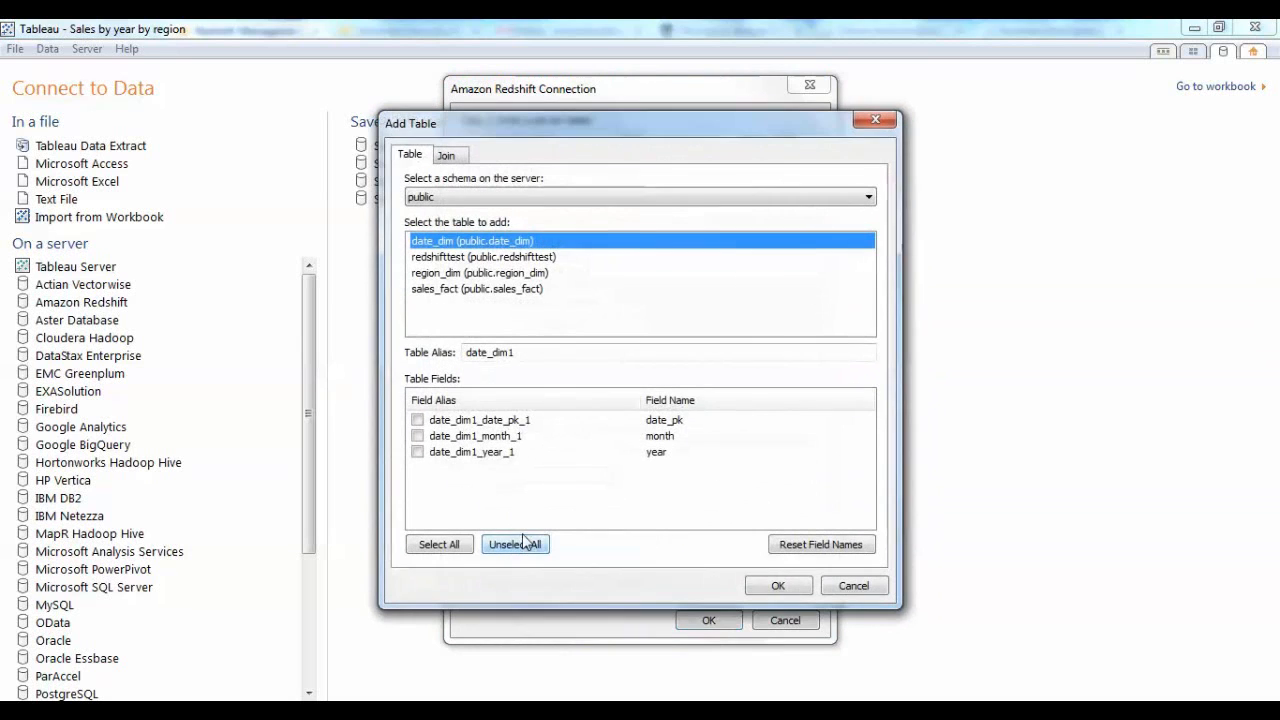
left_click(465, 275)
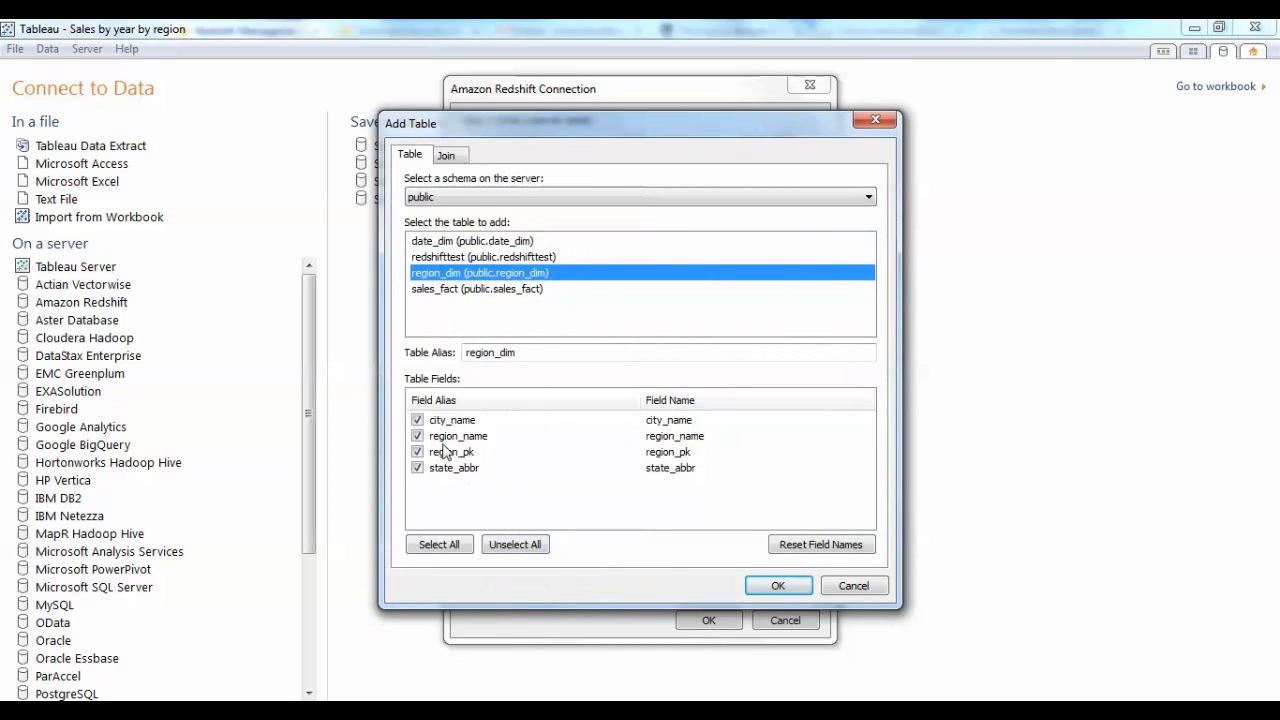
left_click(446, 156)
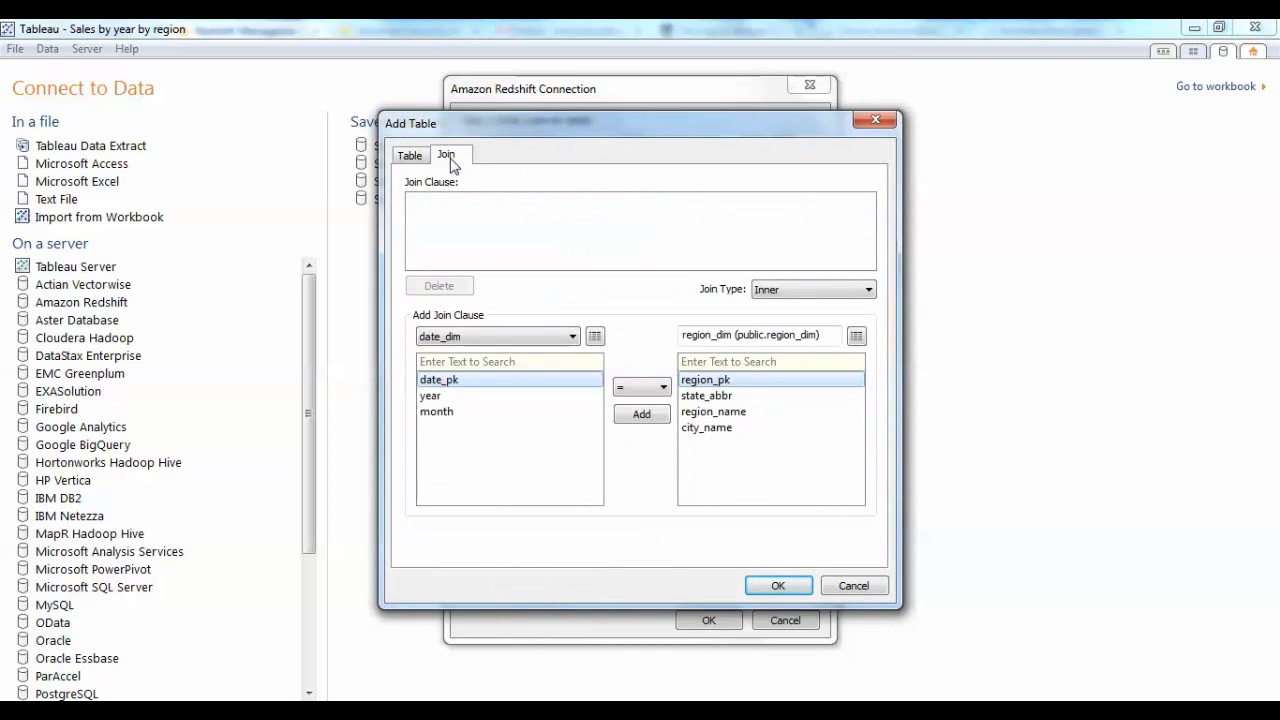
left_click(484, 337)
left_click(482, 363)
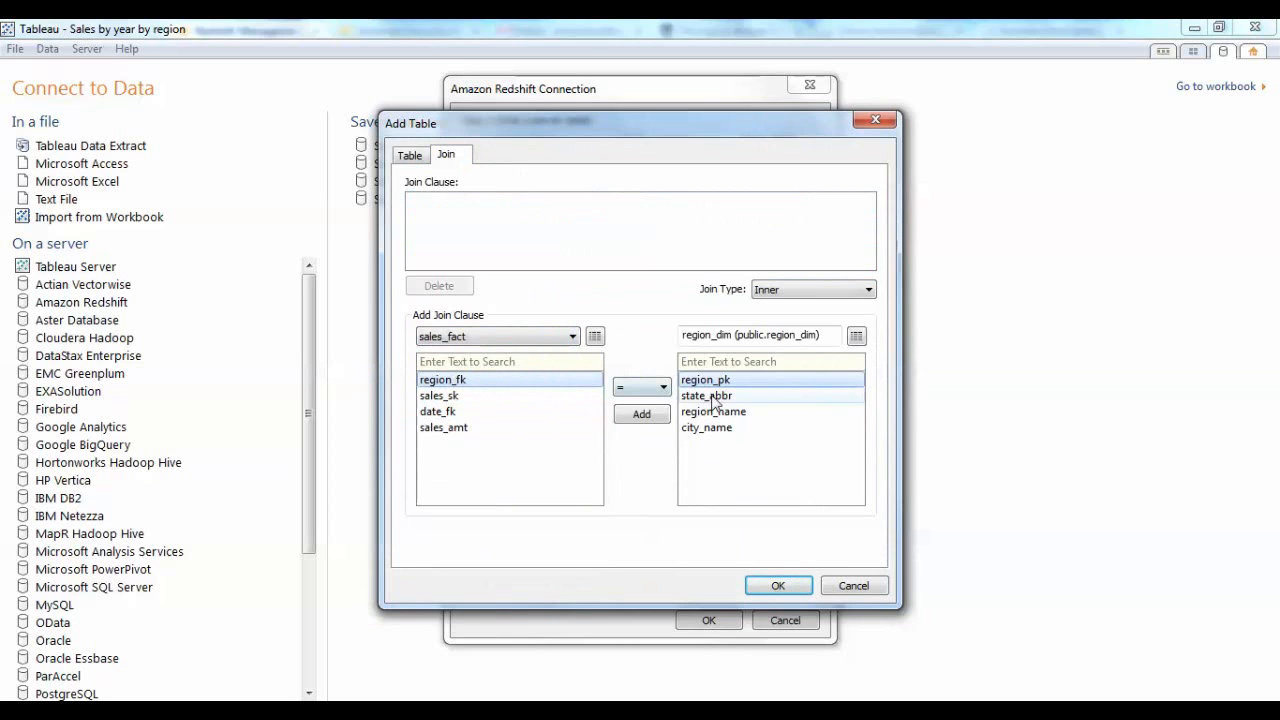
left_click(654, 417)
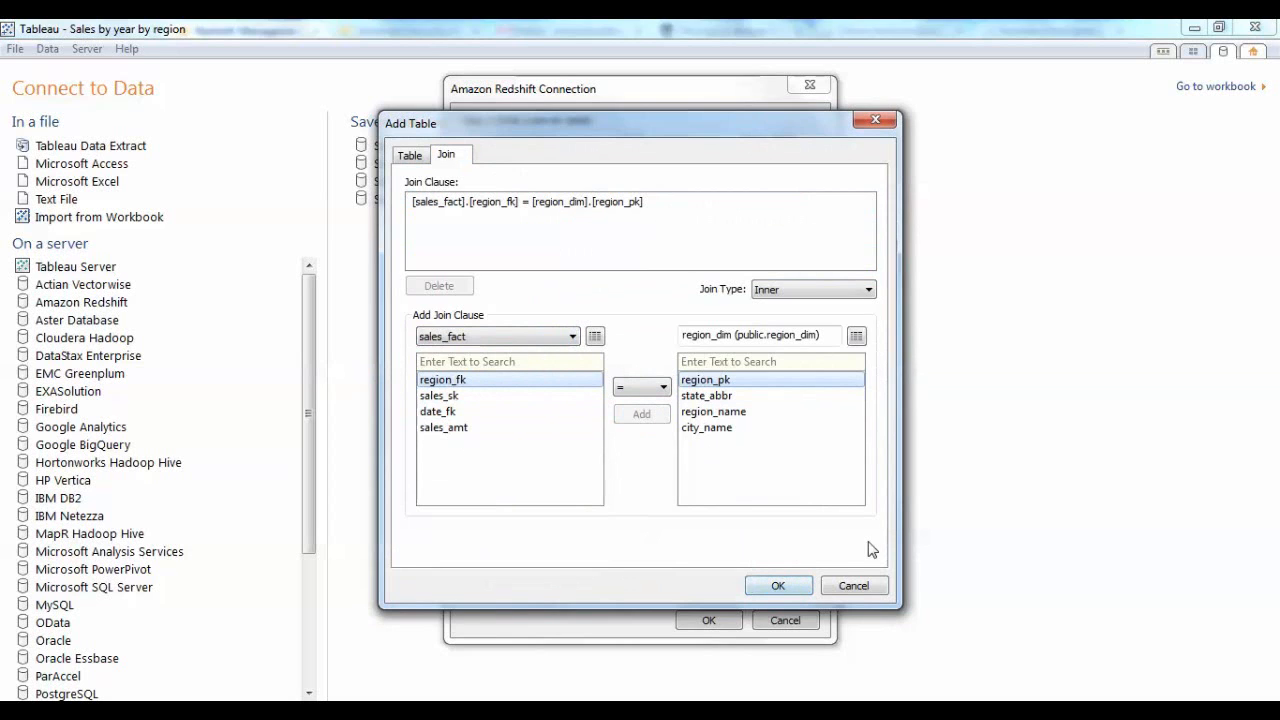
left_click(777, 587)
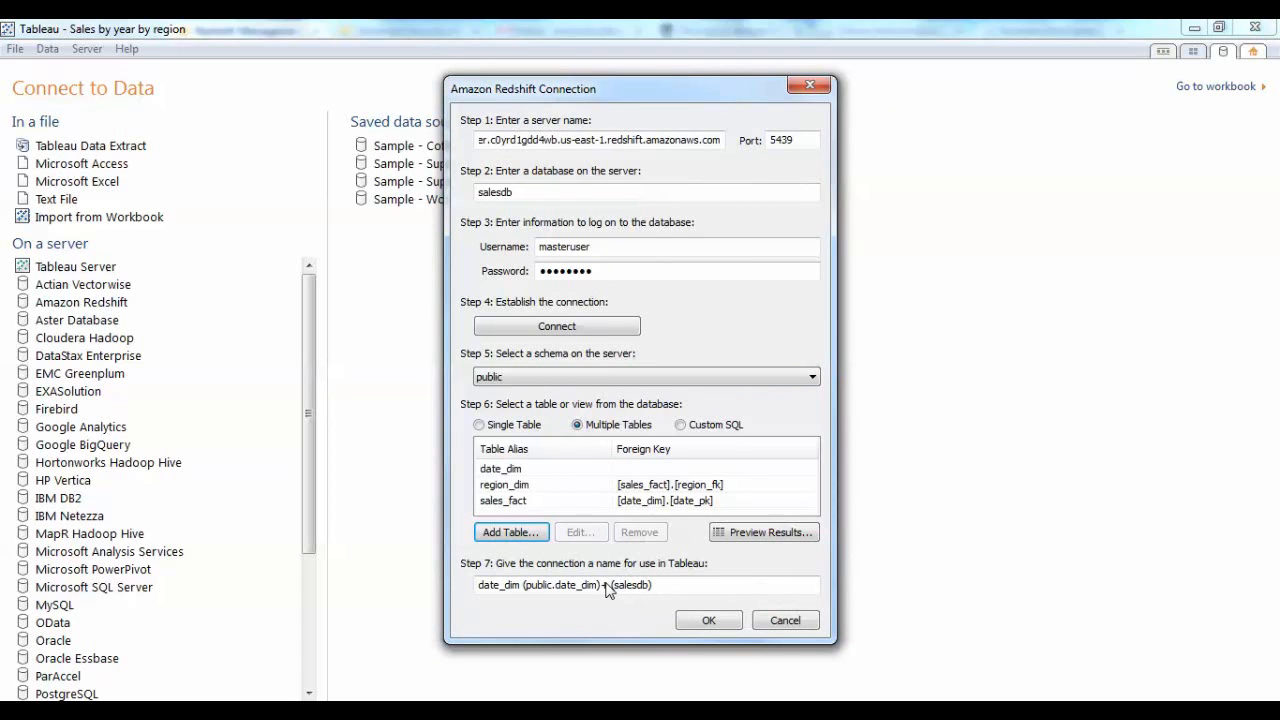
Name the Redshift connection demoConnection and finish creating it.
double_click(671, 587)
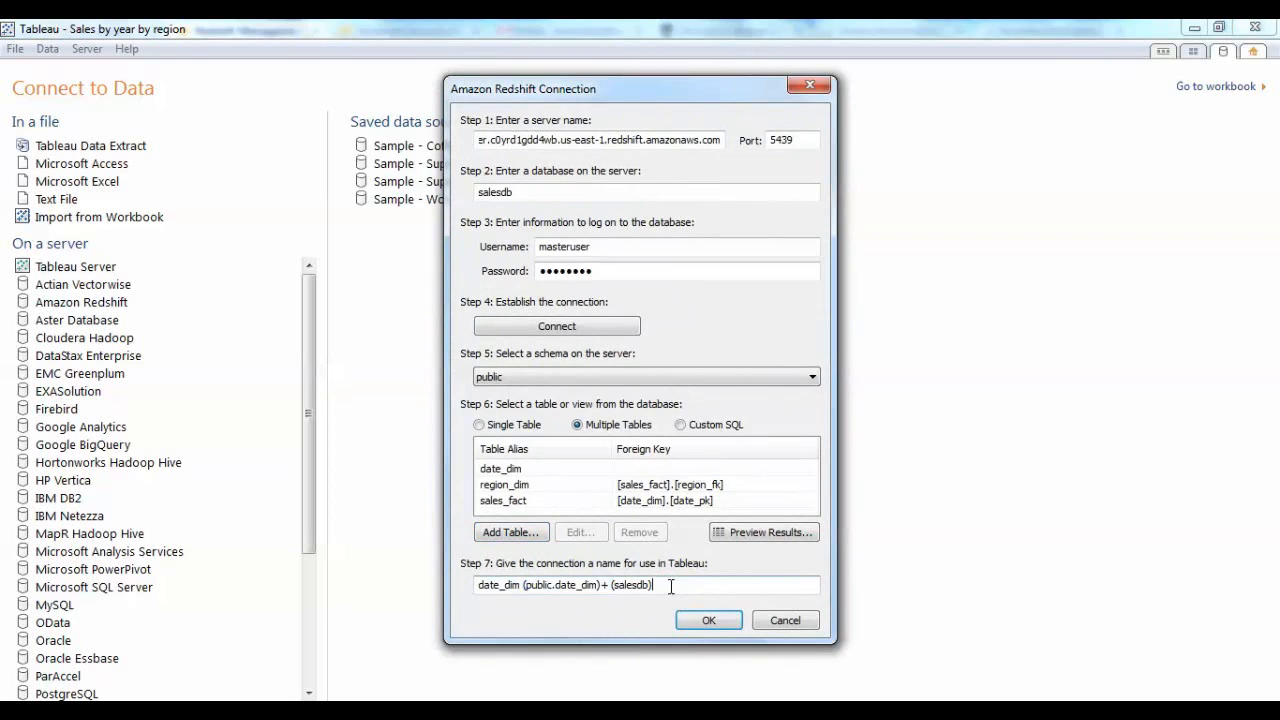
left_click_drag(672, 587, 418, 594)
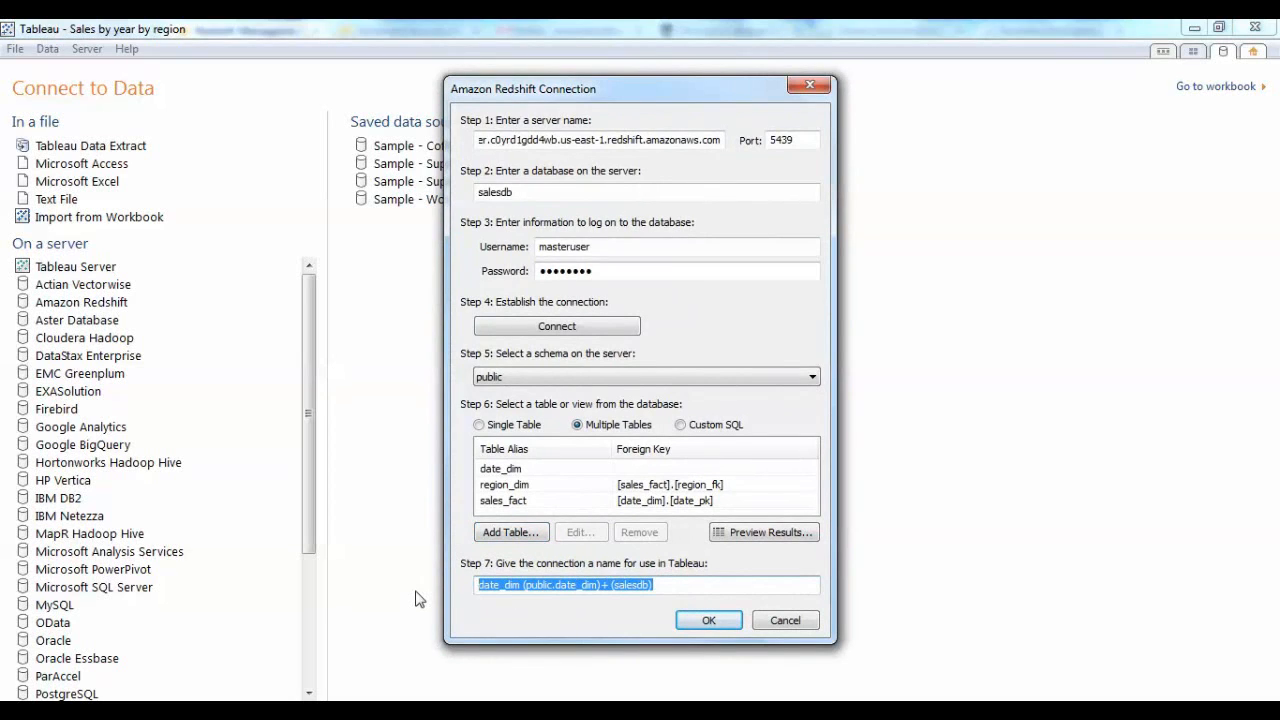
type("demo C")
key("BackSpace")
key("BackSpace")
type("Connection")
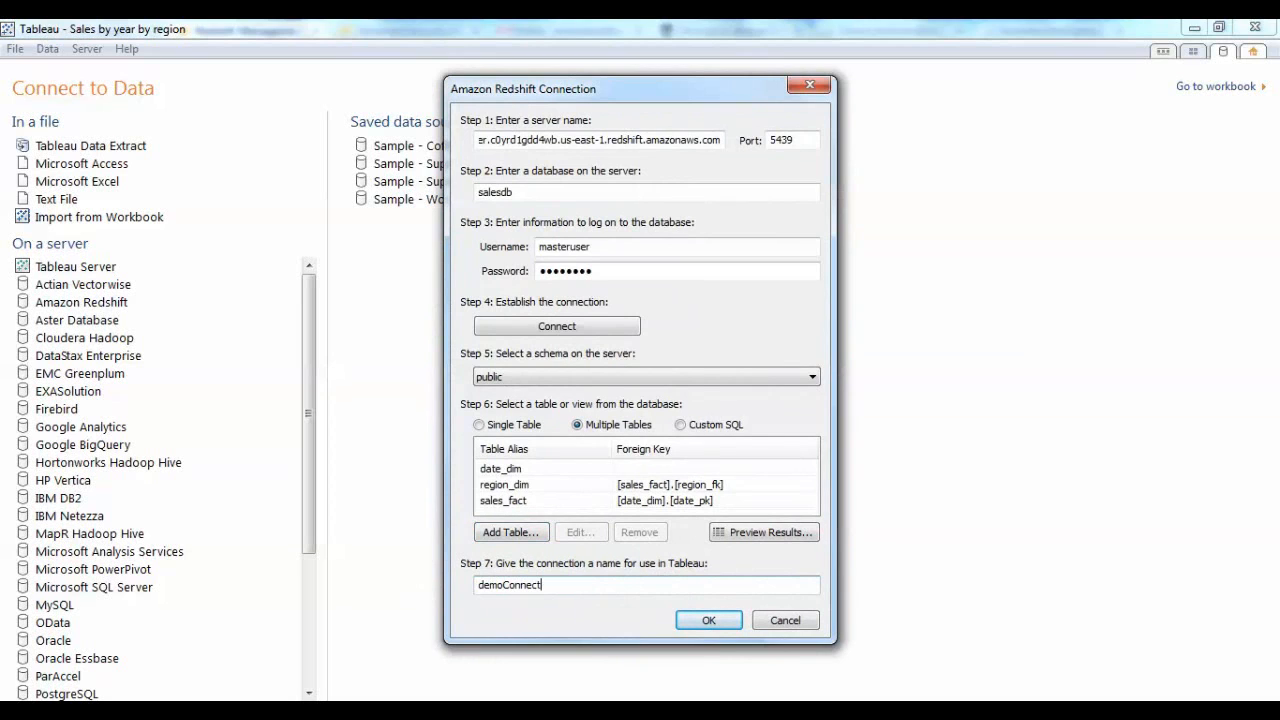
left_click(707, 619)
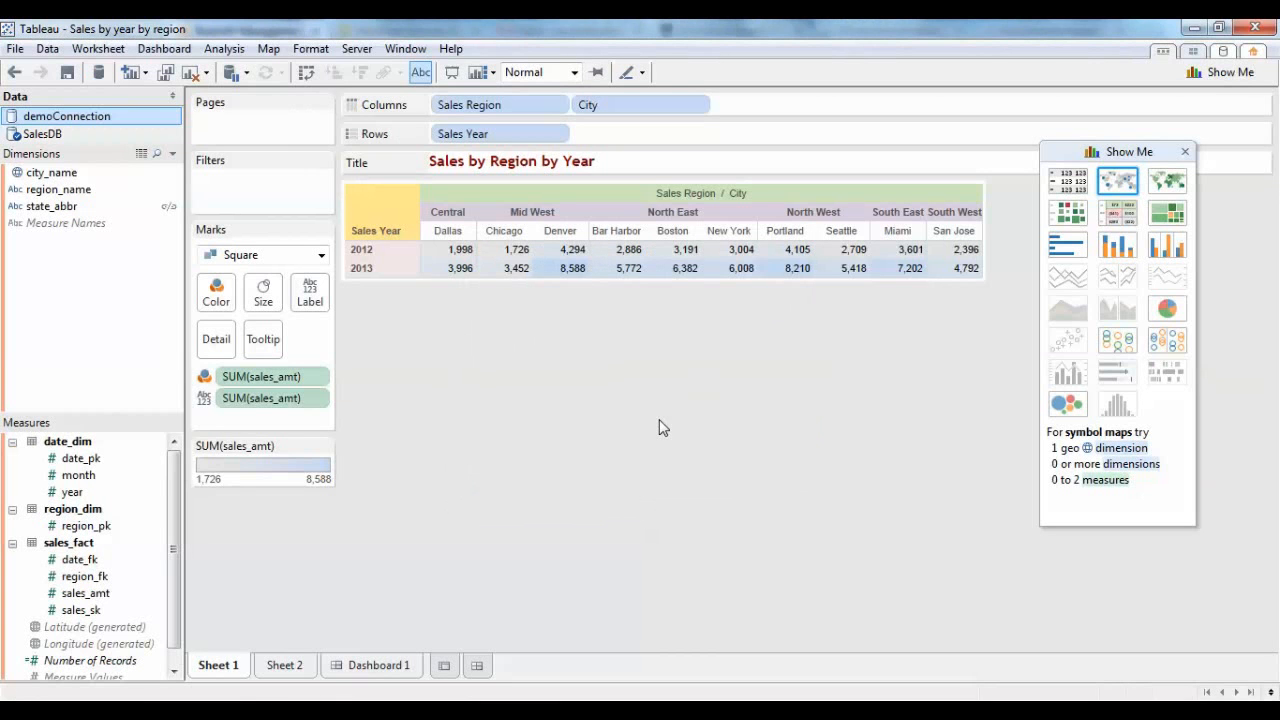
Show sales_amt from the SalesDB data source as a highlight table and swap the sheet's rows and columns.
left_click(42, 134)
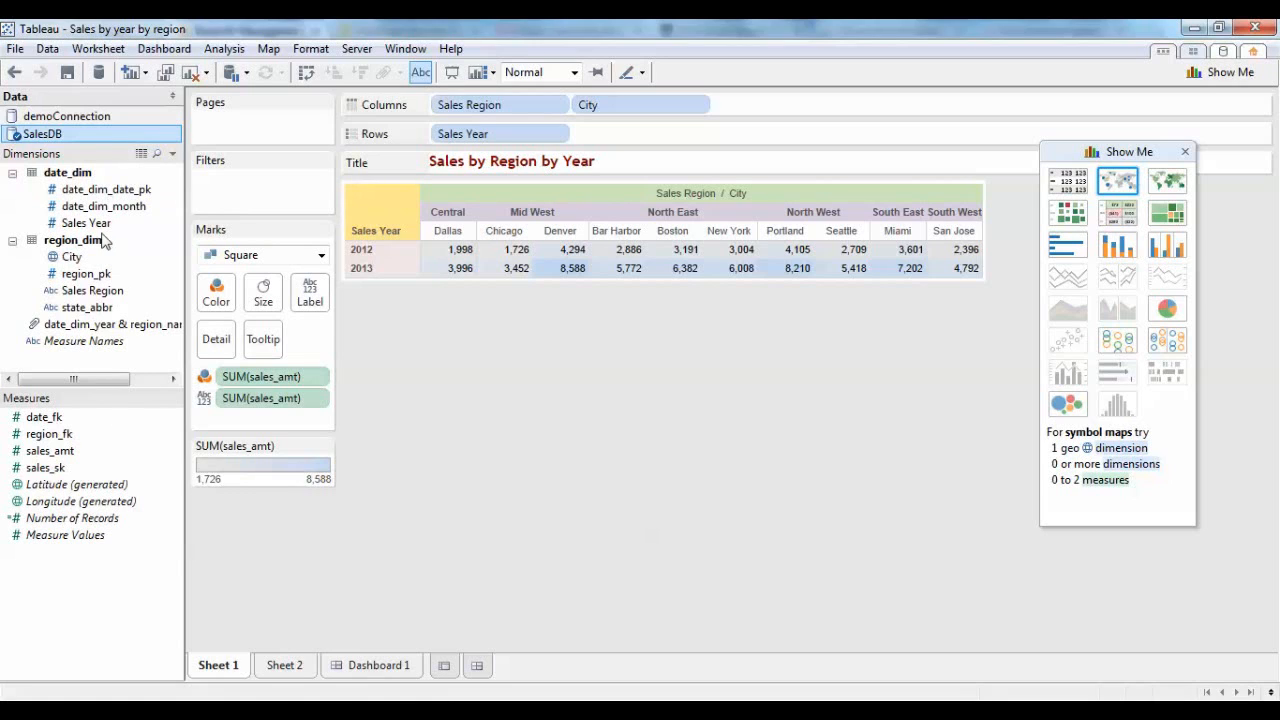
left_click(50, 454)
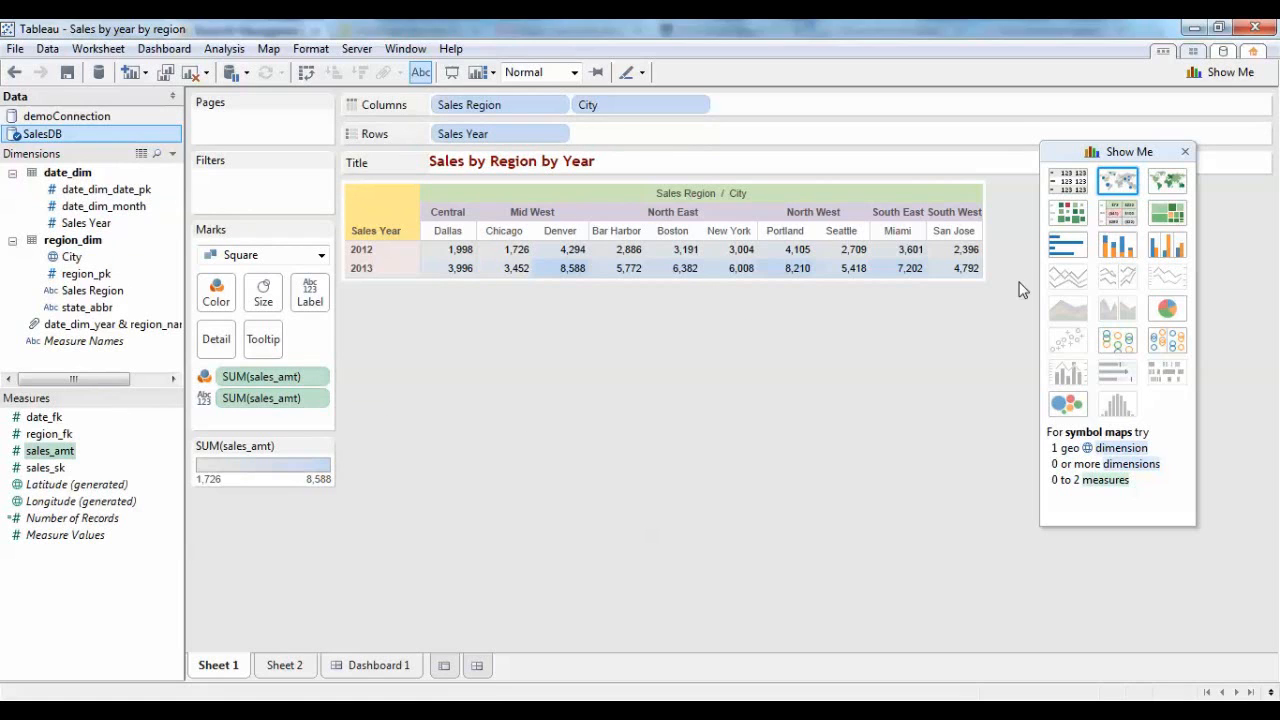
left_click(1122, 222)
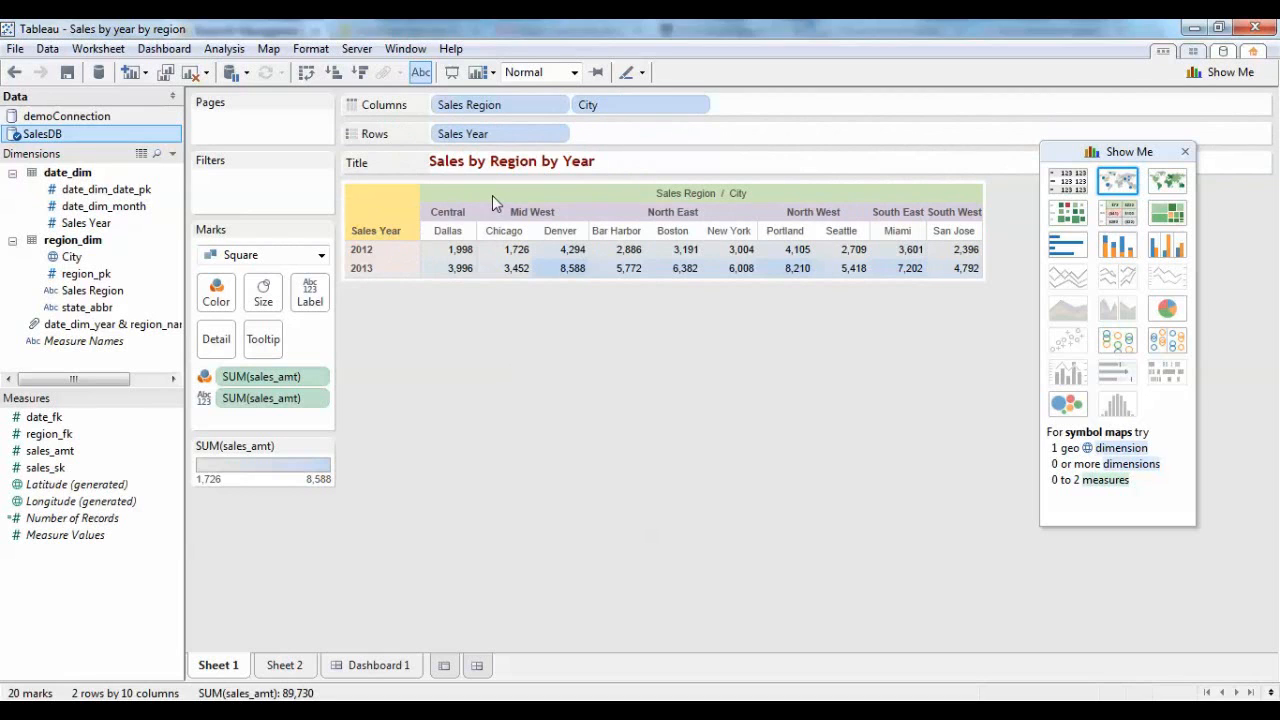
left_click(306, 73)
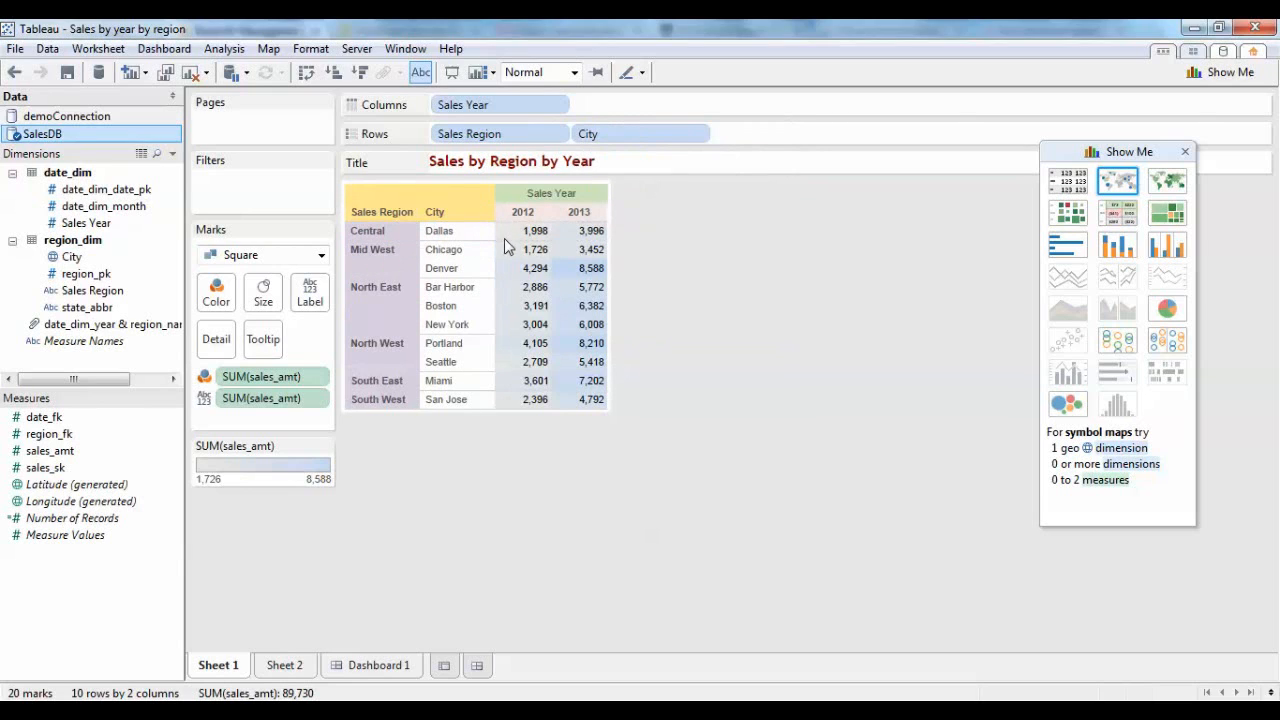
Change the sheet title to "Sales by Region by Year - All sales are in millions" and show the sheet in presentation mode.
mouse_move(527, 246)
double_click(618, 165)
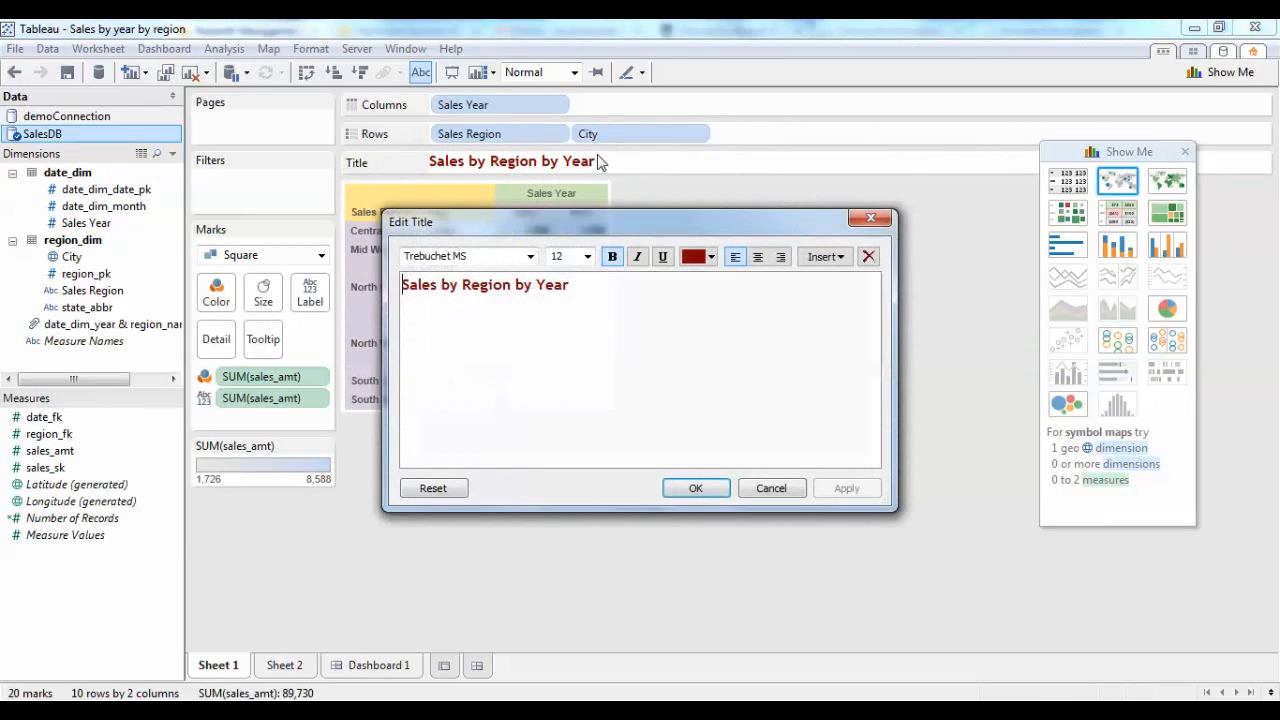
type("-")
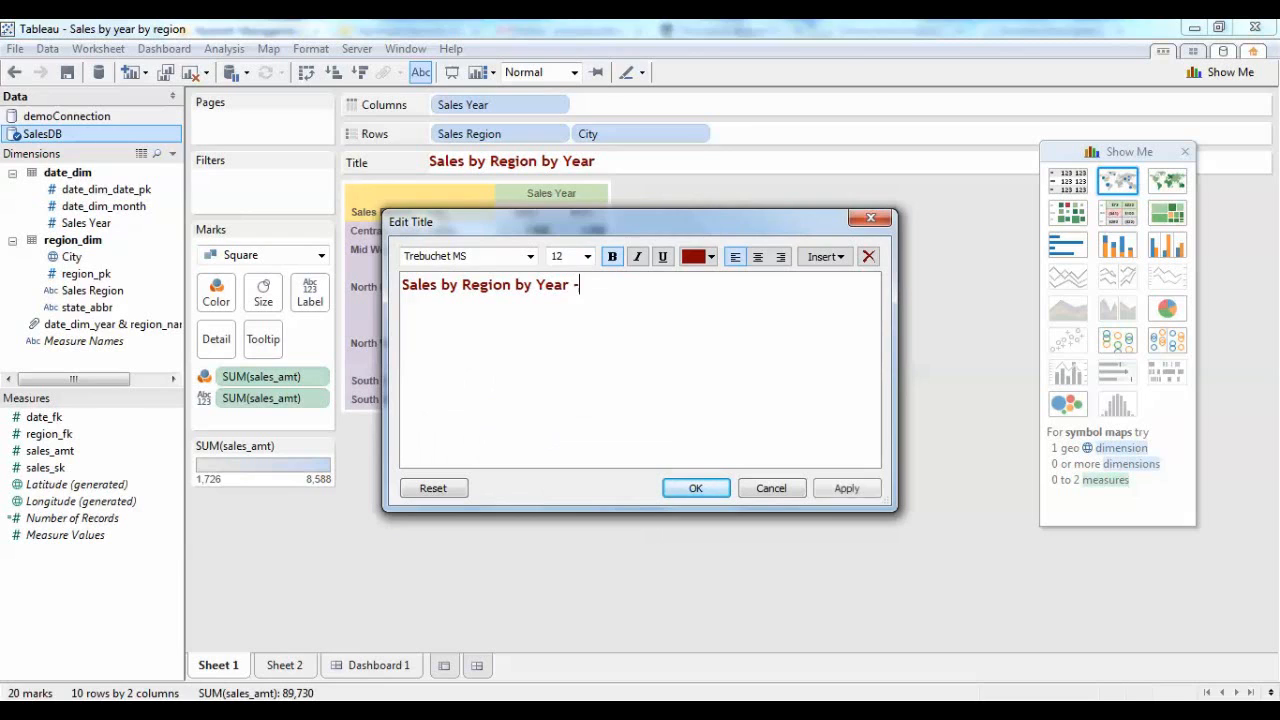
type(" All ")
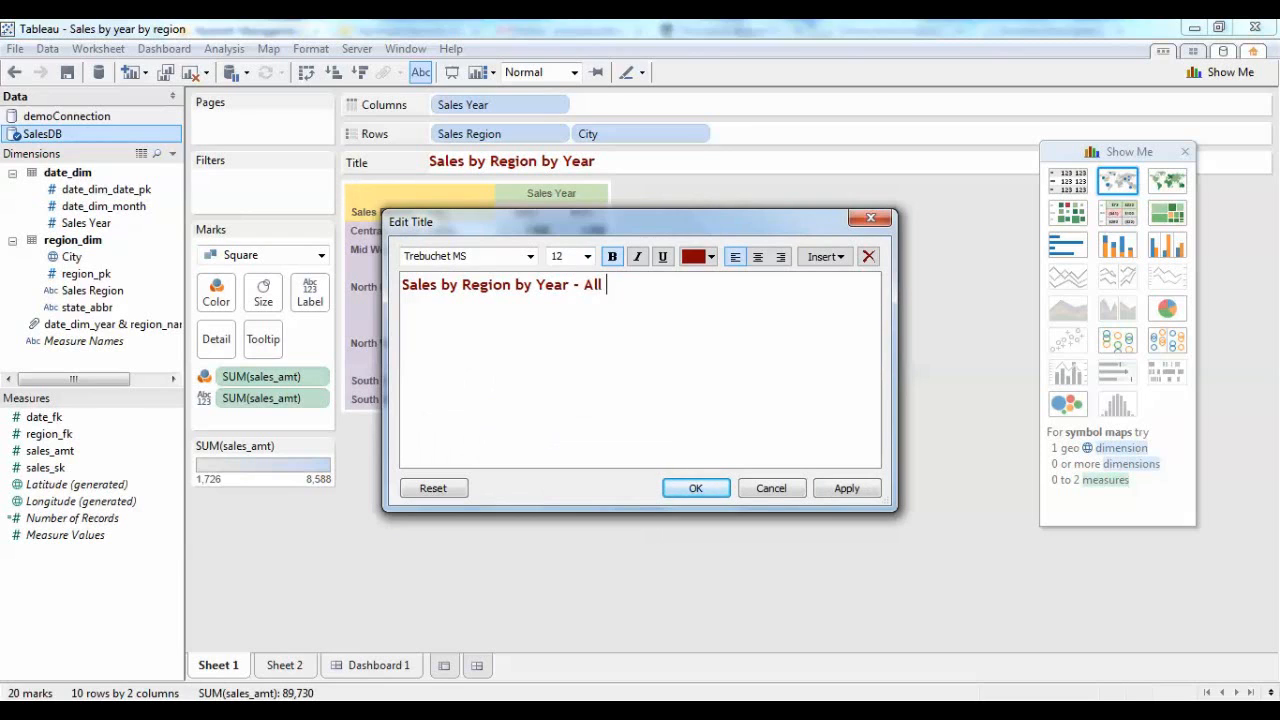
type("sales are in millions")
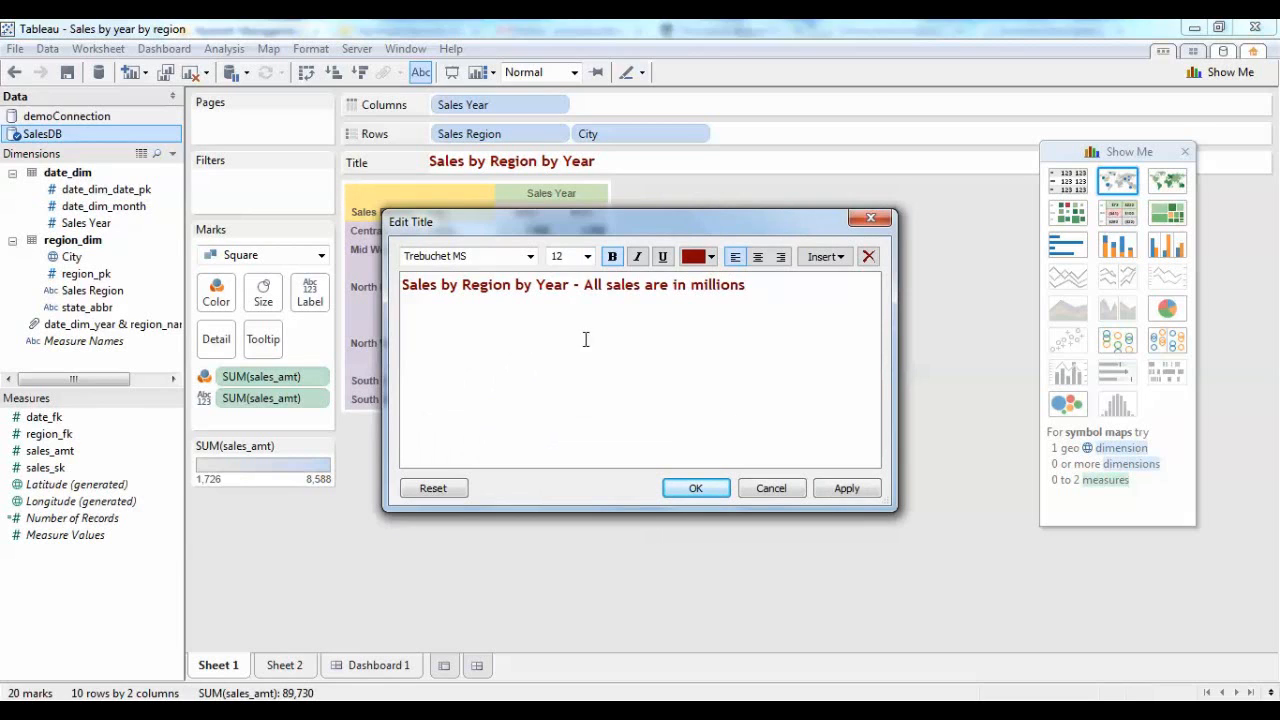
left_click(846, 488)
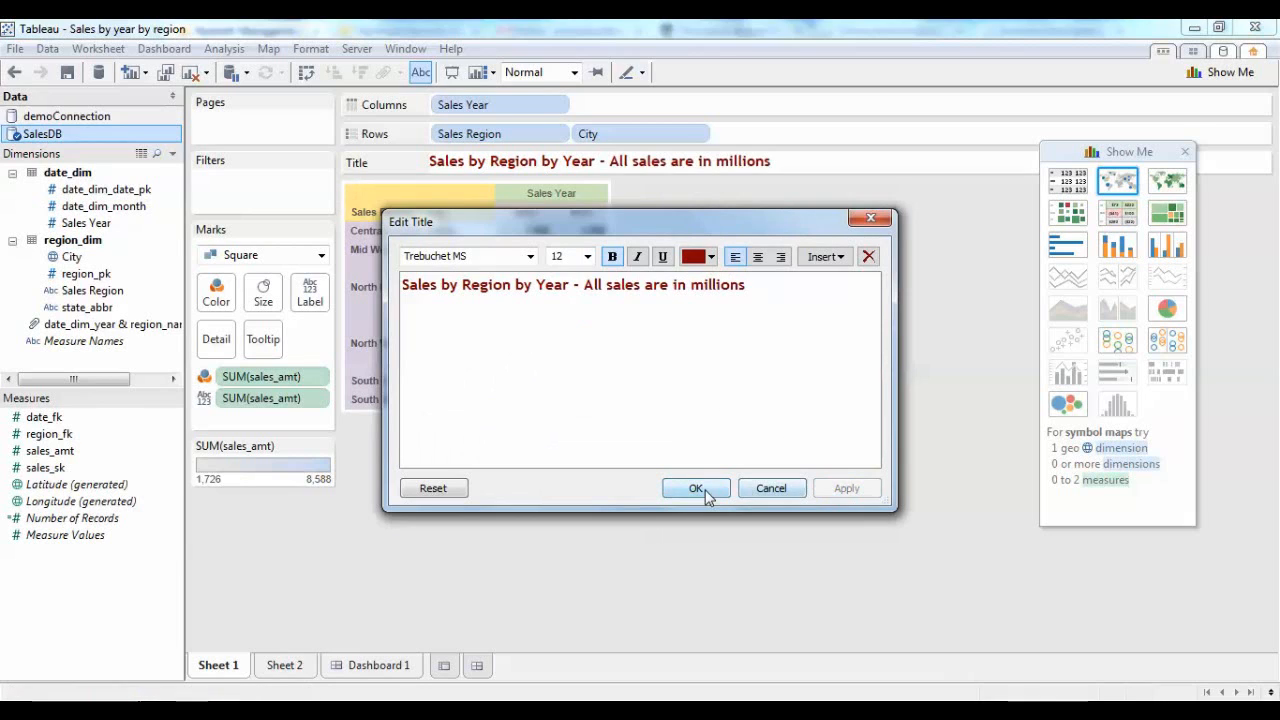
left_click(706, 490)
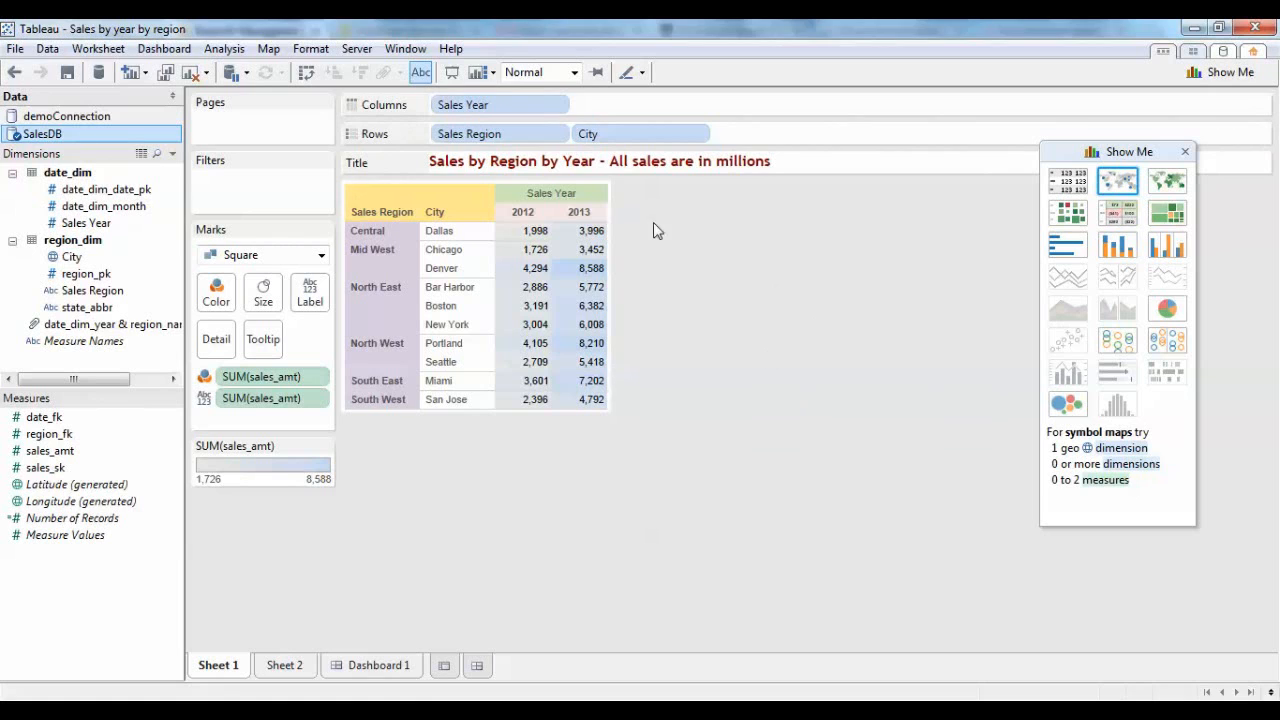
left_click(452, 74)
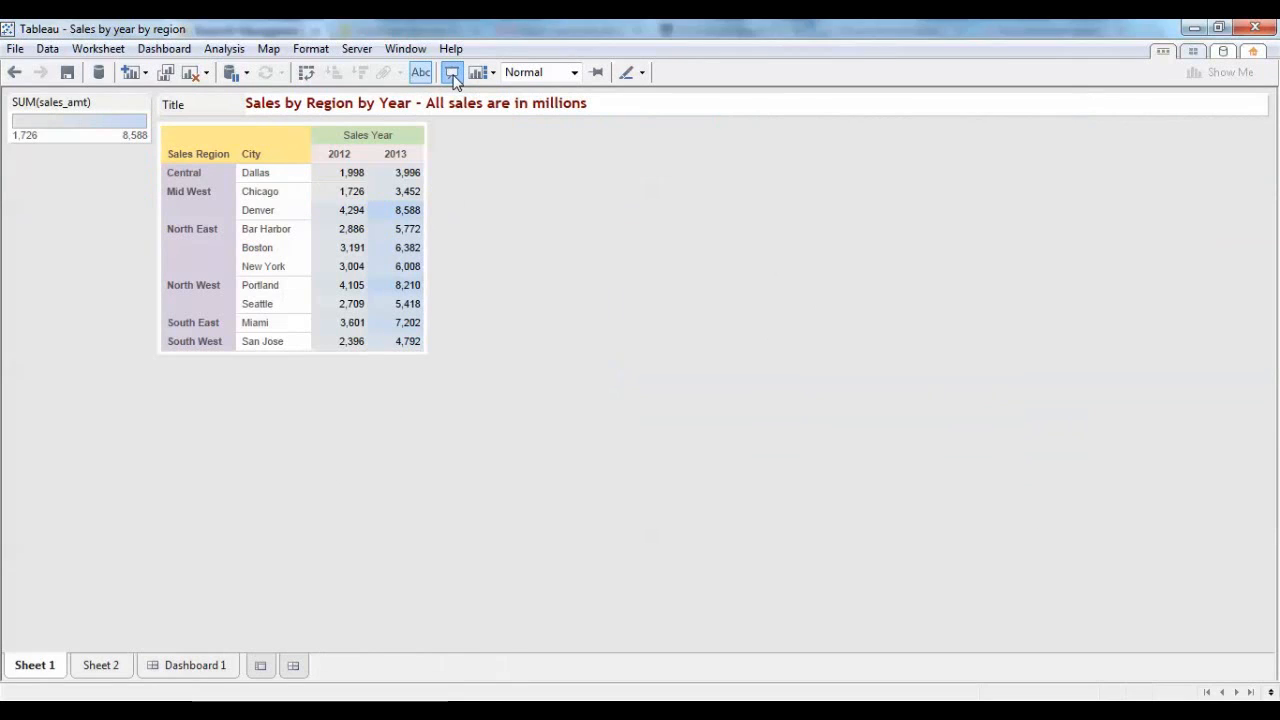